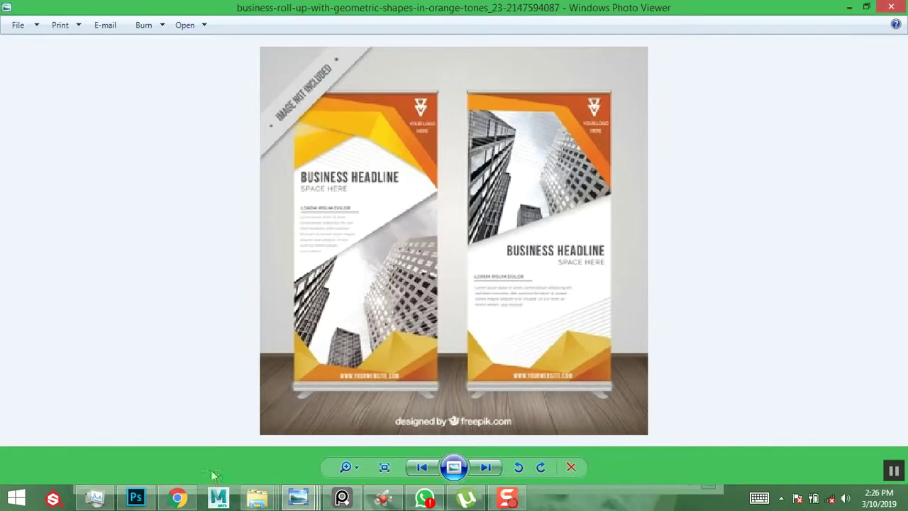
Start a new Photoshop document while bringing the roll-up banner reference back from Photo Viewer
{"action": "left_click", "coordinate": [135, 497]}
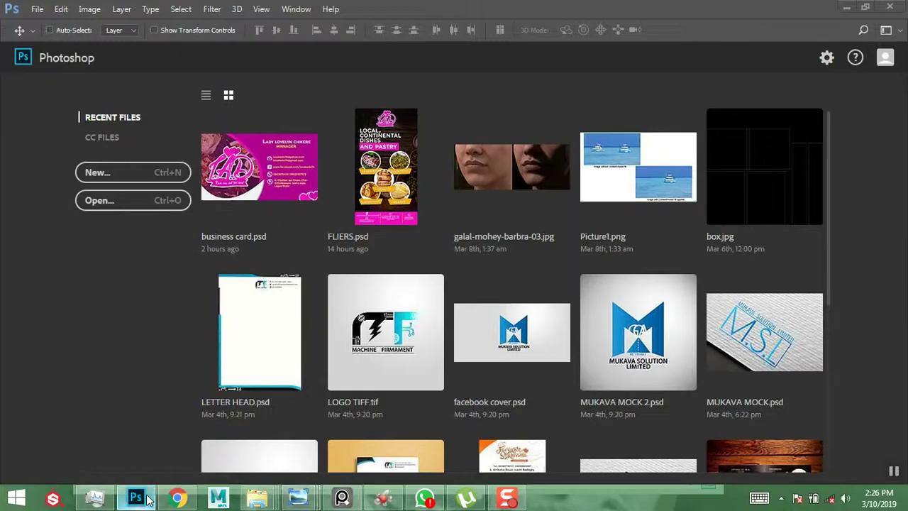
{"action": "left_click", "coordinate": [135, 183]}
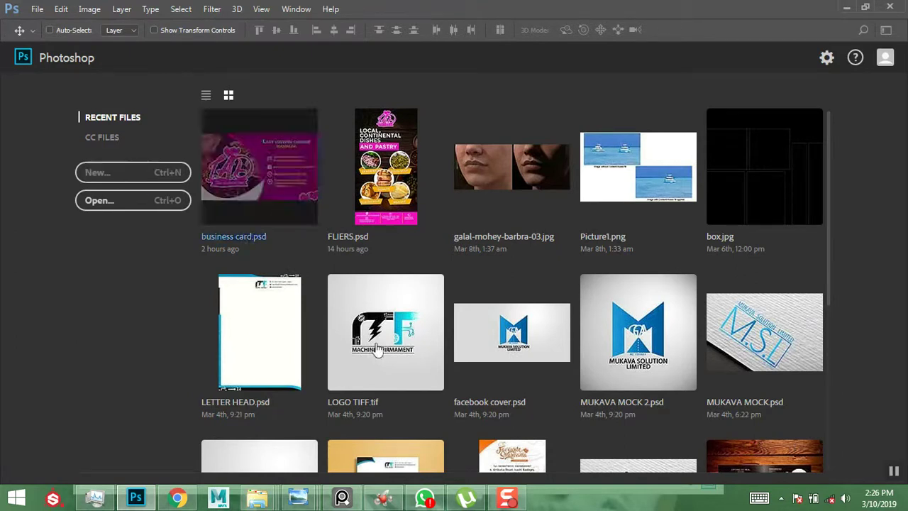
{"action": "mouse_move", "coordinate": [312, 501]}
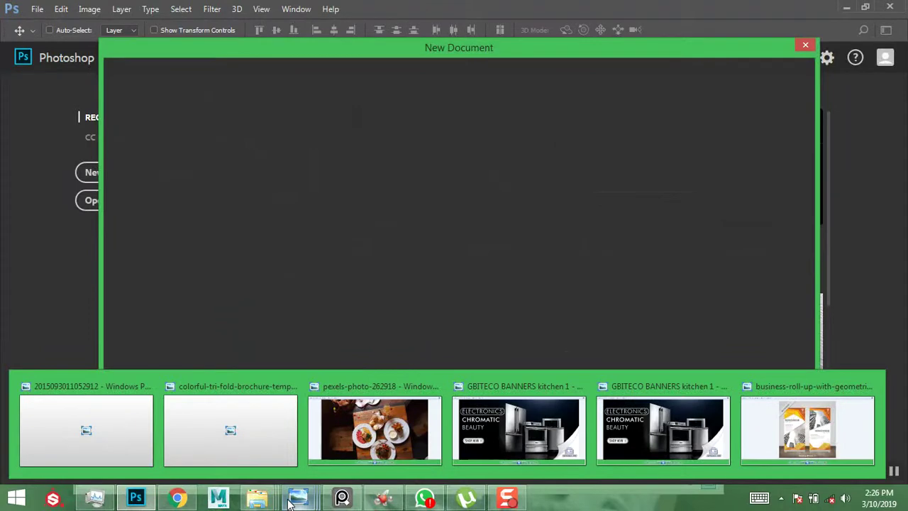
{"action": "left_click", "coordinate": [743, 399]}
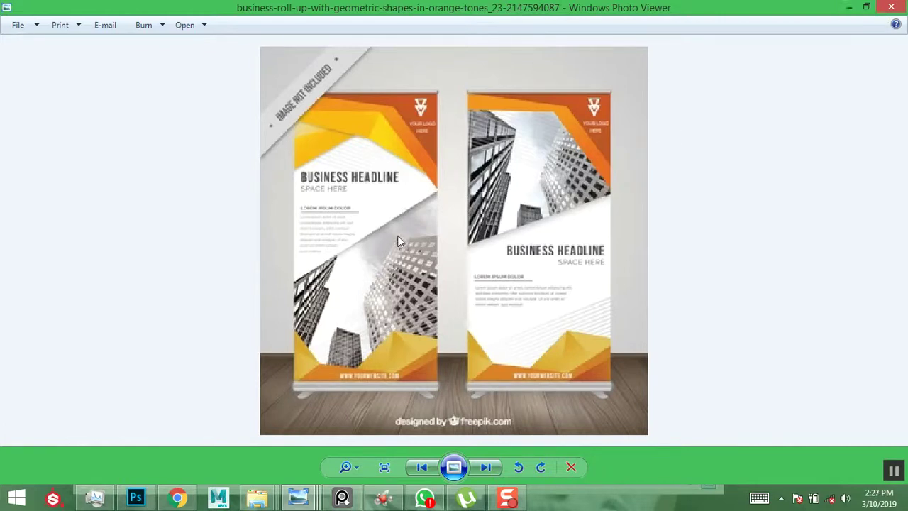
{"action": "left_click", "coordinate": [849, 7]}
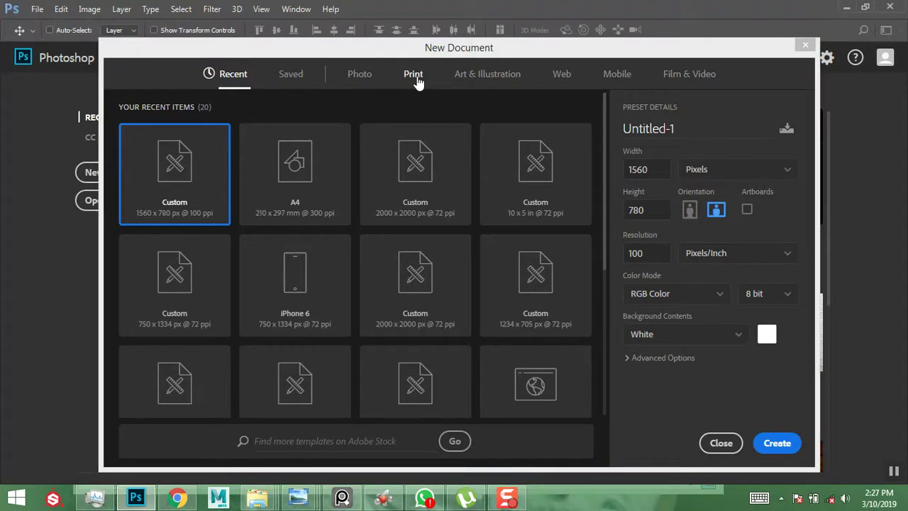
Create a blank A4 (210 × 297 mm) document at 100 pixels/inch from the Print presets
{"action": "left_click", "coordinate": [415, 78]}
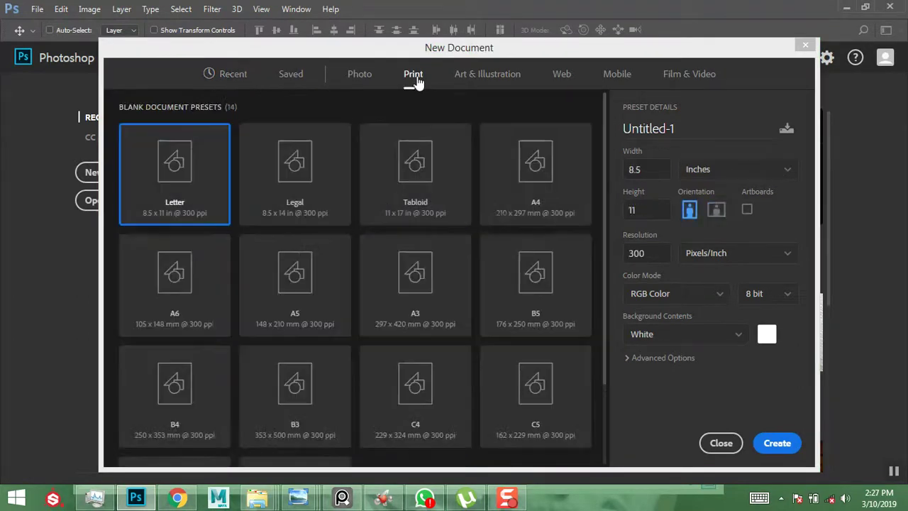
{"action": "left_click", "coordinate": [545, 187]}
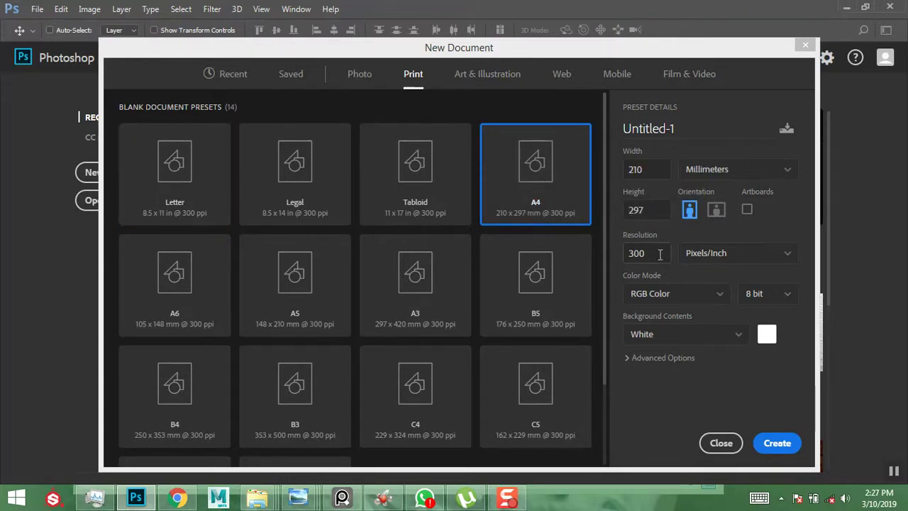
{"action": "left_click_drag", "start_coordinate": [660, 253], "coordinate": [609, 254]}
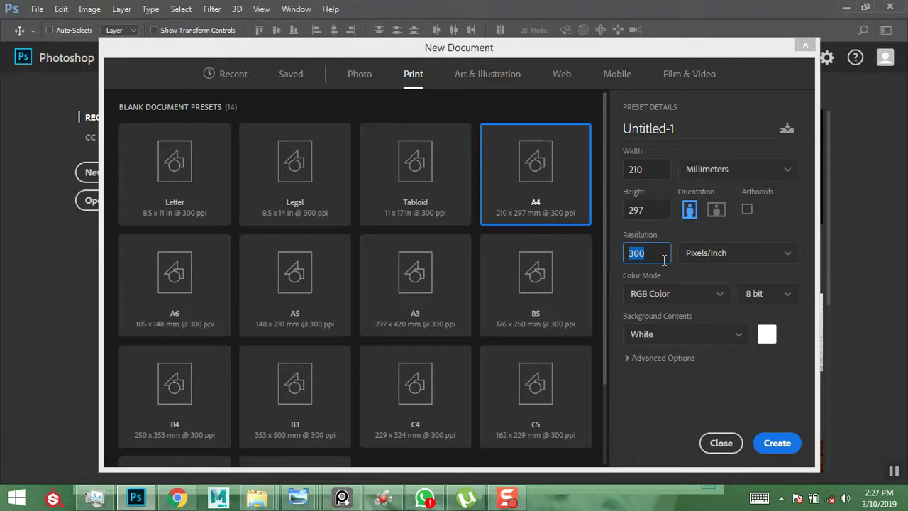
{"action": "type", "text": "11"}
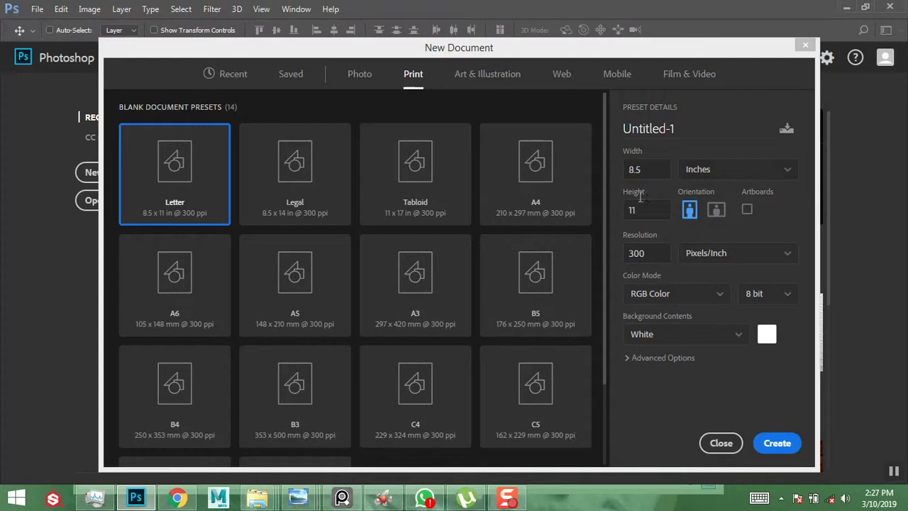
{"action": "left_click", "coordinate": [548, 172]}
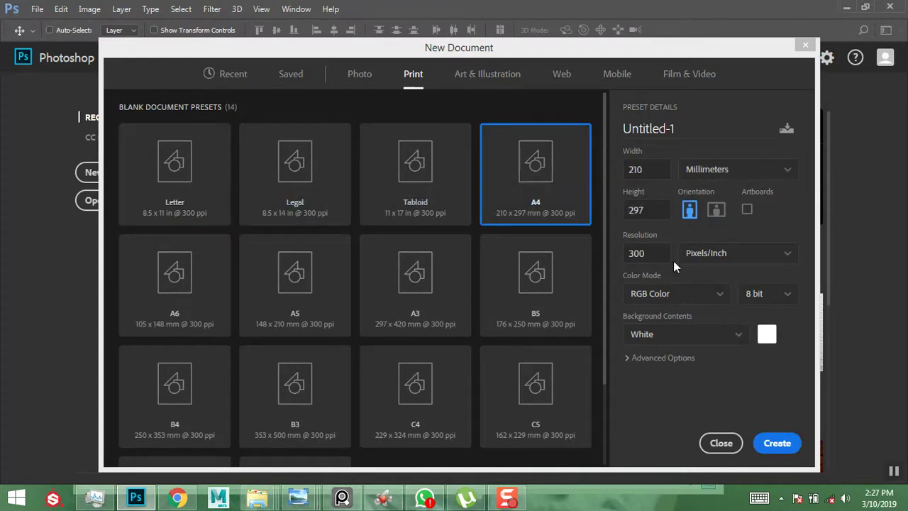
{"action": "left_click_drag", "start_coordinate": [656, 254], "coordinate": [617, 255]}
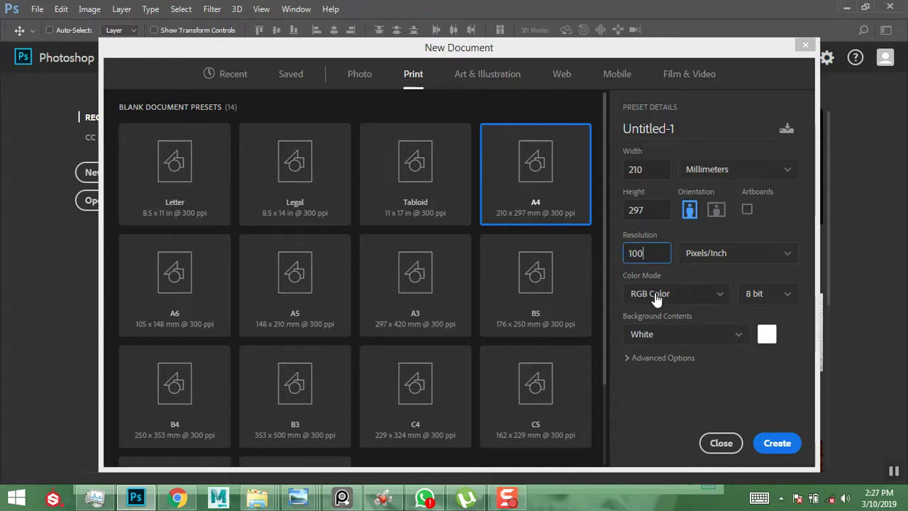
{"action": "left_click", "coordinate": [772, 443]}
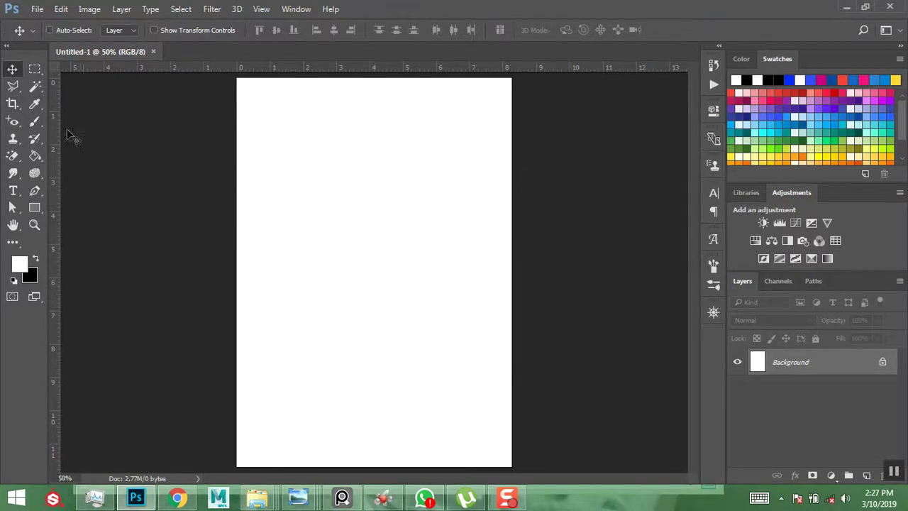
Crop the page narrower to about 6.75 in wide and unlock the Background as Layer 0
{"action": "left_click", "coordinate": [15, 107]}
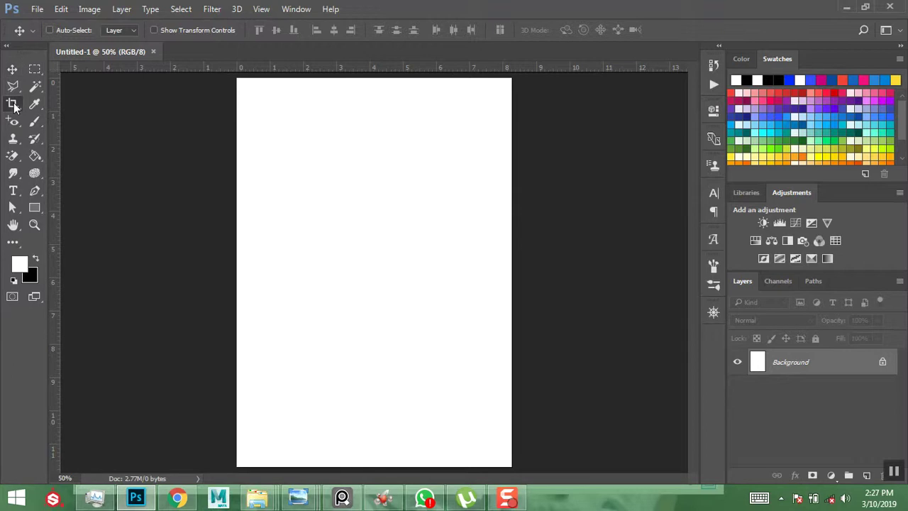
{"action": "left_click_drag", "start_coordinate": [516, 269], "coordinate": [481, 271]}
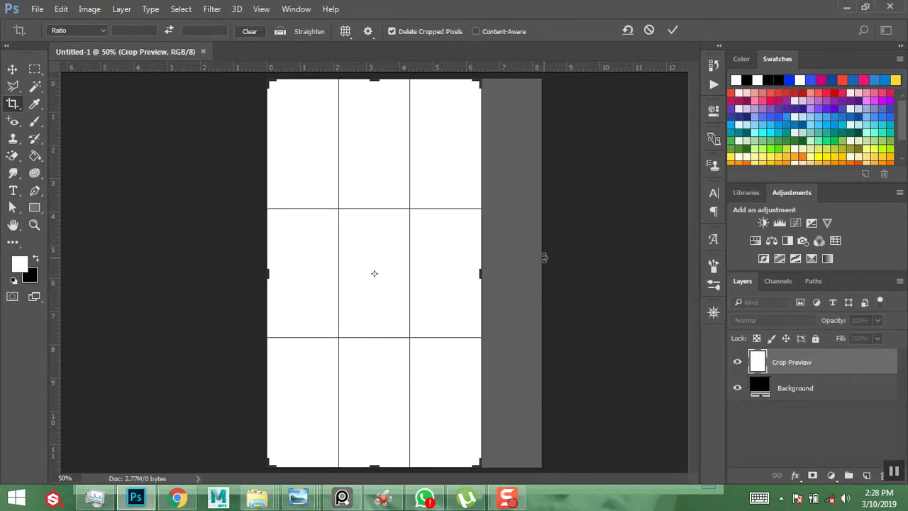
{"action": "left_click", "coordinate": [674, 32]}
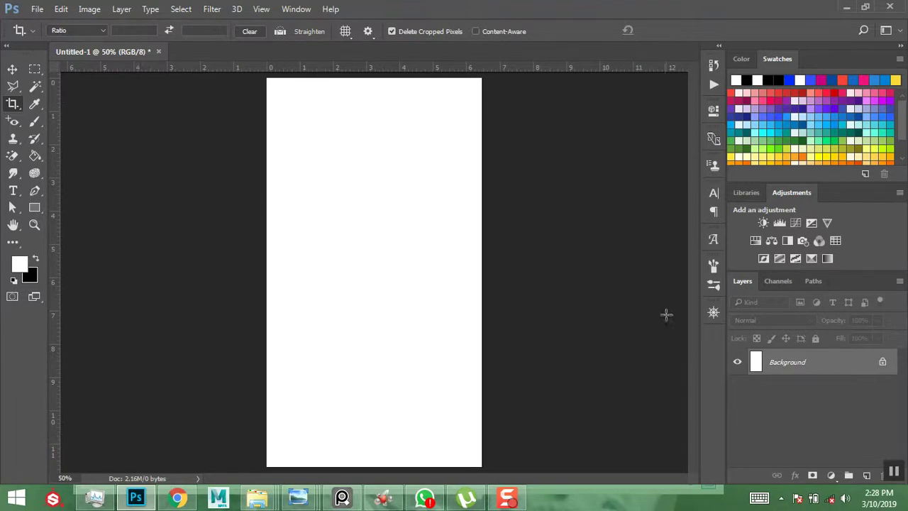
{"action": "left_click", "coordinate": [883, 363]}
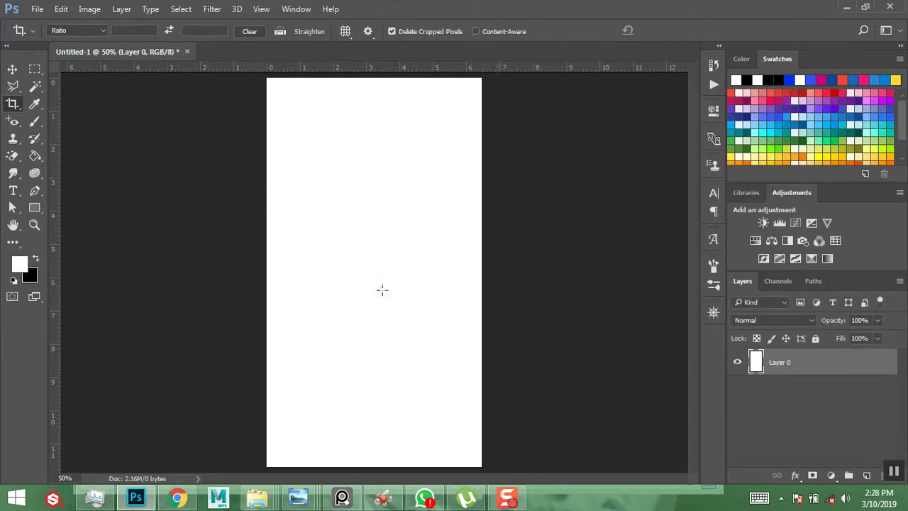
{"action": "left_click", "coordinate": [12, 69]}
Drag the business-roll-up JPG from the BANNER folder onto the Photoshop canvas
{"action": "mouse_move", "coordinate": [279, 494]}
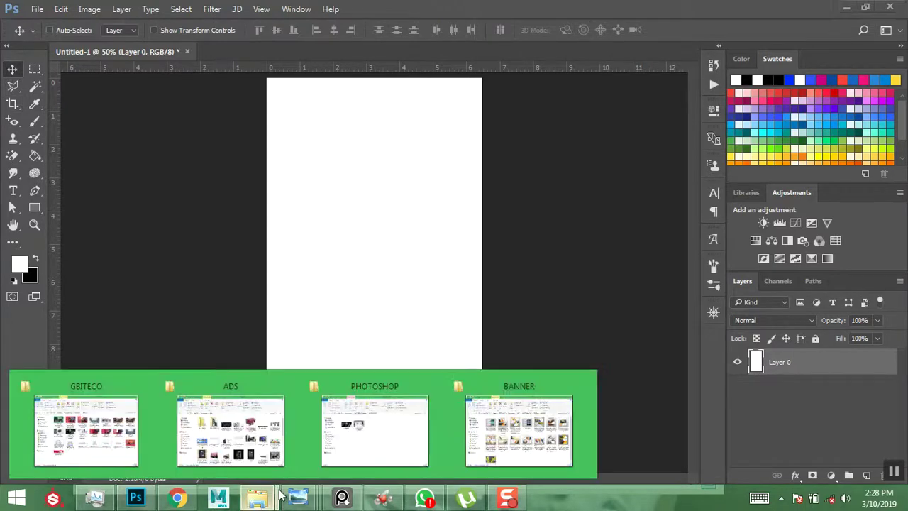
{"action": "left_click", "coordinate": [518, 431]}
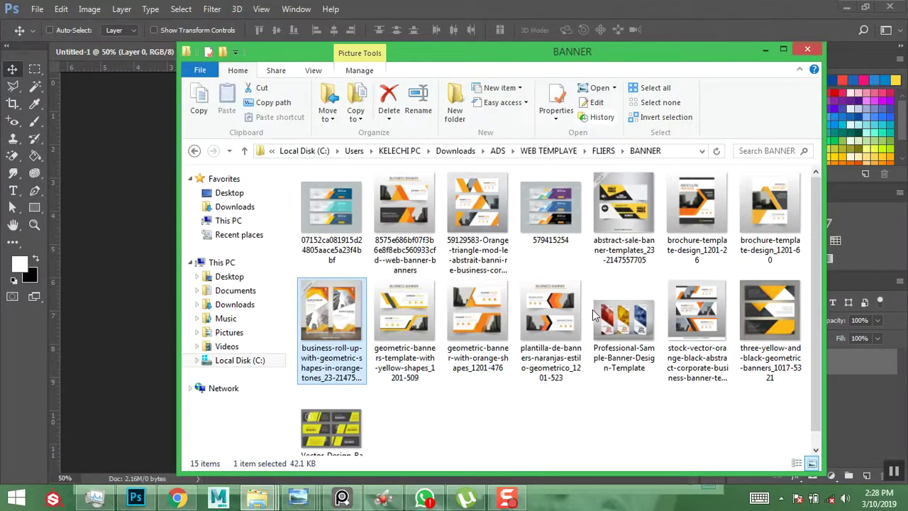
{"action": "left_click_drag", "start_coordinate": [334, 323], "coordinate": [144, 286]}
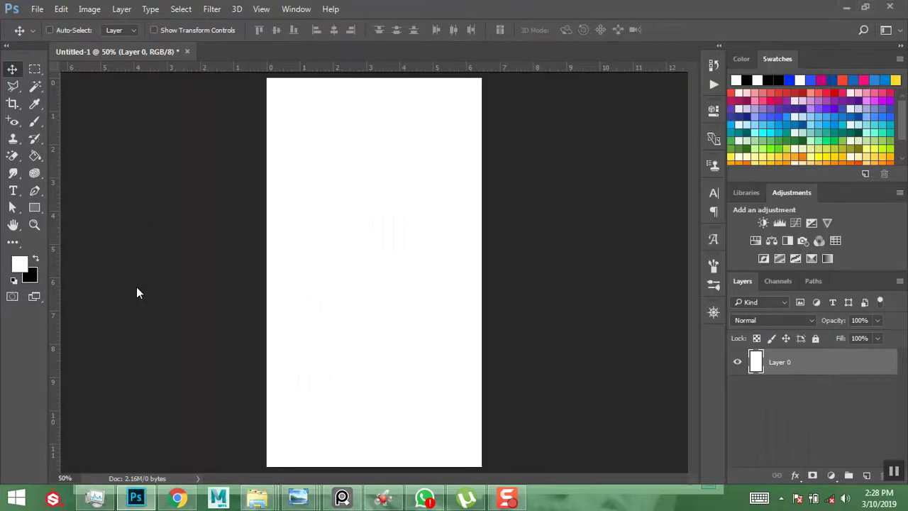
Move the placed roll-up reference up near the page top, commit it, and fine-tune its position
{"action": "left_click_drag", "start_coordinate": [419, 317], "coordinate": [411, 222]}
{"action": "key", "text": "Return"}
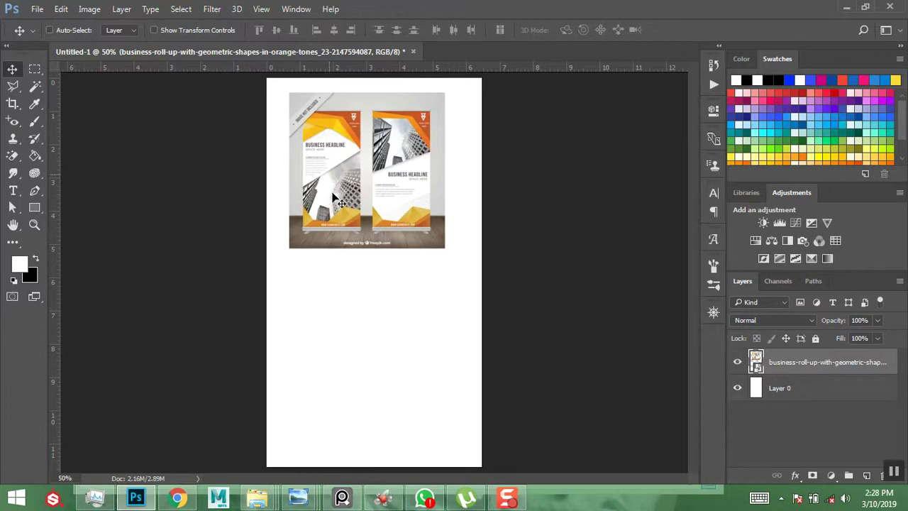
{"action": "mouse_move", "coordinate": [364, 186]}
{"action": "left_mouse_down"}
{"action": "mouse_move", "coordinate": [376, 181]}
{"action": "mouse_move", "coordinate": [369, 188]}
{"action": "left_mouse_up"}
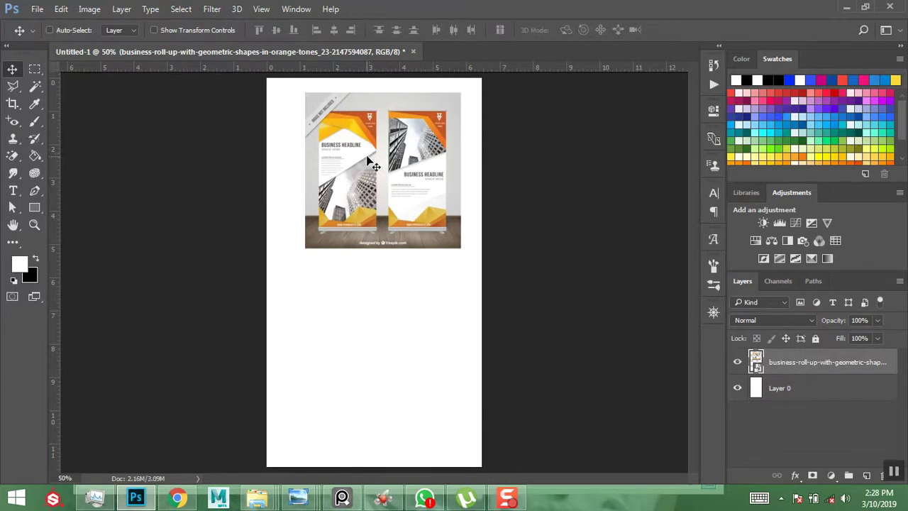
{"action": "left_click_drag", "start_coordinate": [363, 164], "coordinate": [354, 164]}
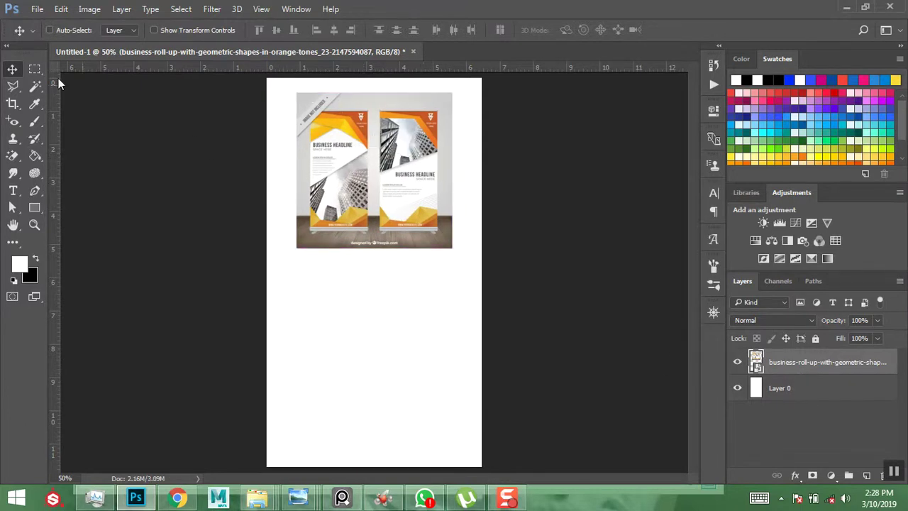
{"action": "left_click", "coordinate": [35, 70]}
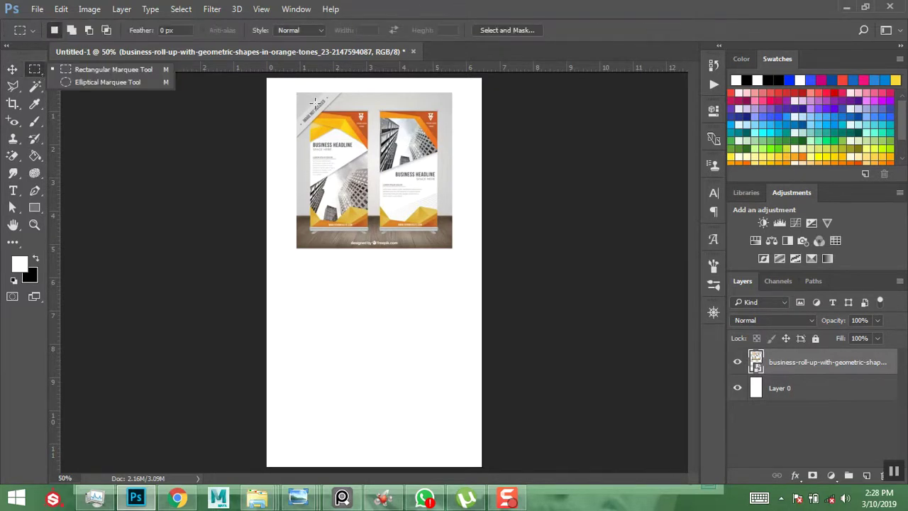
Copy the left roll-up banner onto Layer 1 via Layer Via Copy and hide the full reference layer
{"action": "left_click_drag", "start_coordinate": [290, 88], "coordinate": [376, 250]}
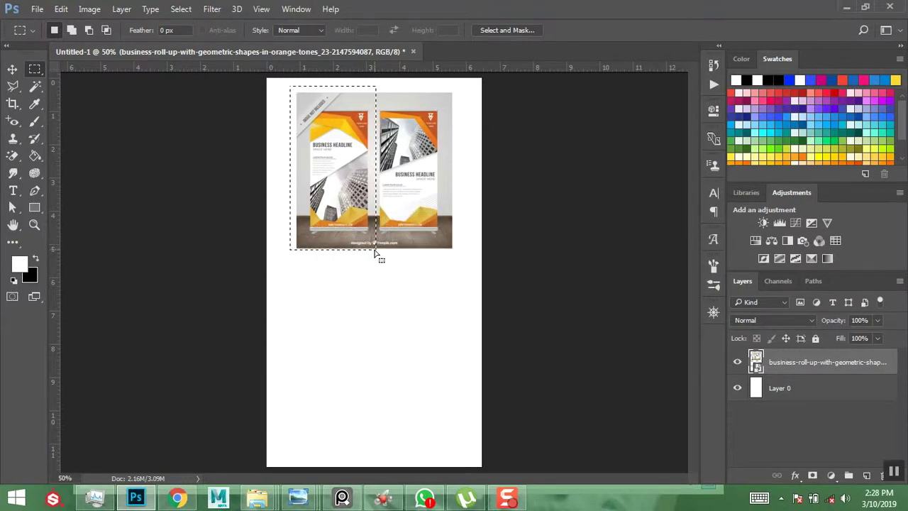
{"action": "right_click", "coordinate": [337, 173]}
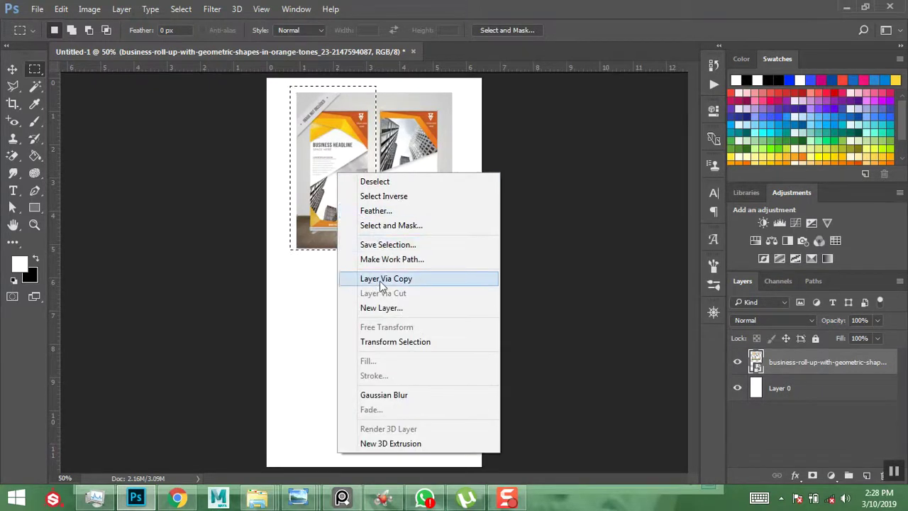
{"action": "left_click", "coordinate": [381, 281]}
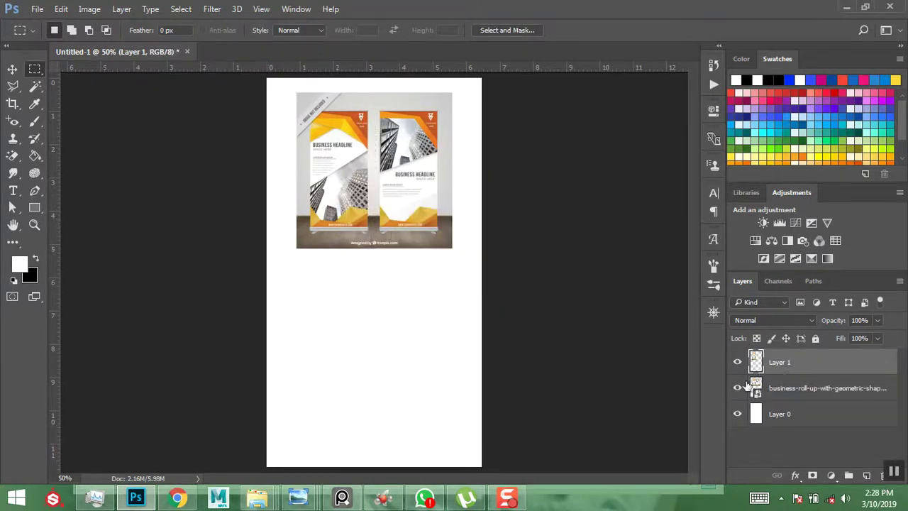
{"action": "left_click", "coordinate": [737, 387]}
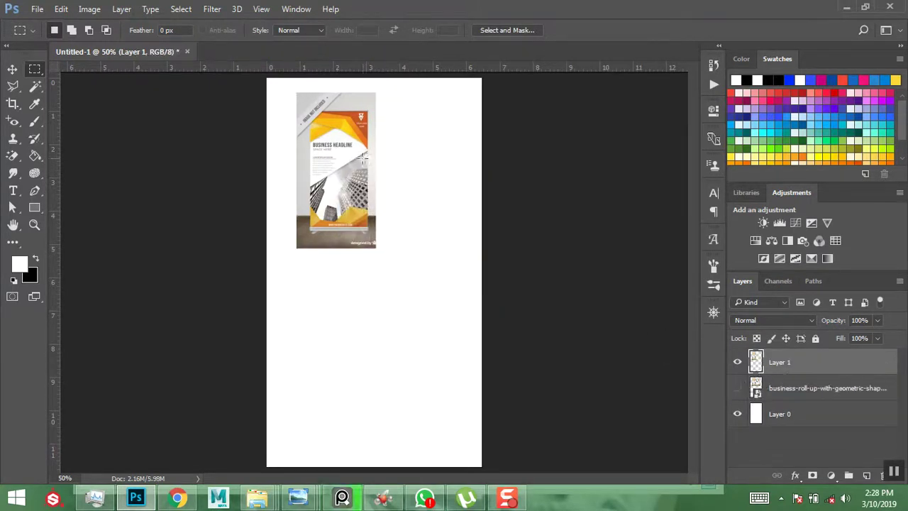
Scale the copied banner on Layer 1 up to about 210% and place it at the page's top-left
{"action": "left_click", "coordinate": [12, 69]}
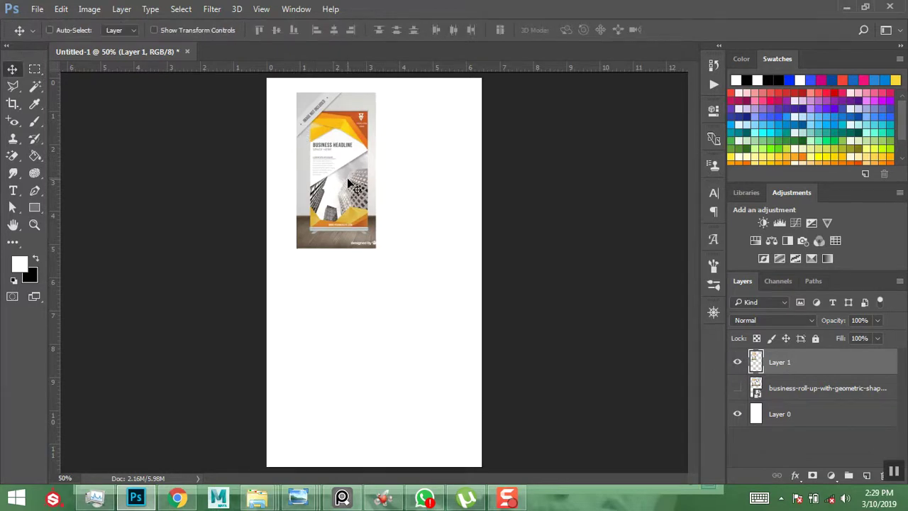
{"action": "key", "text": "ctrl"}
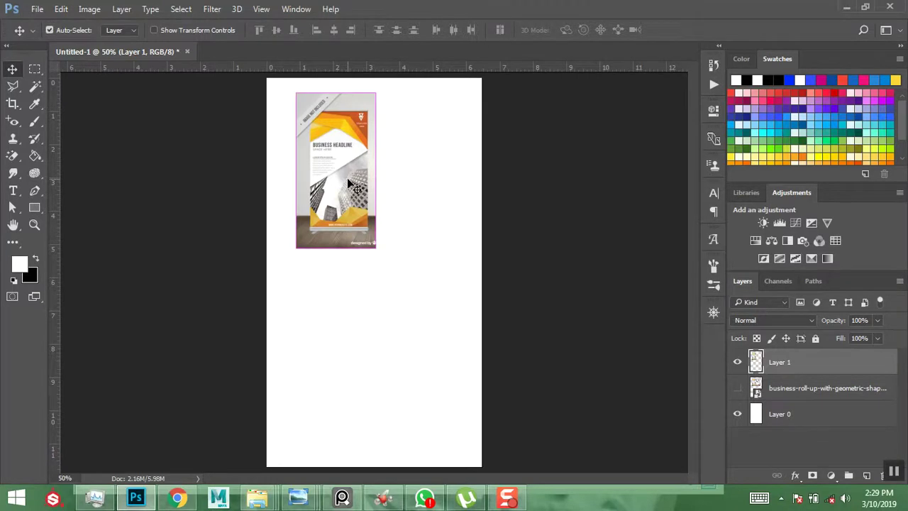
{"action": "key", "text": "ctrl+t"}
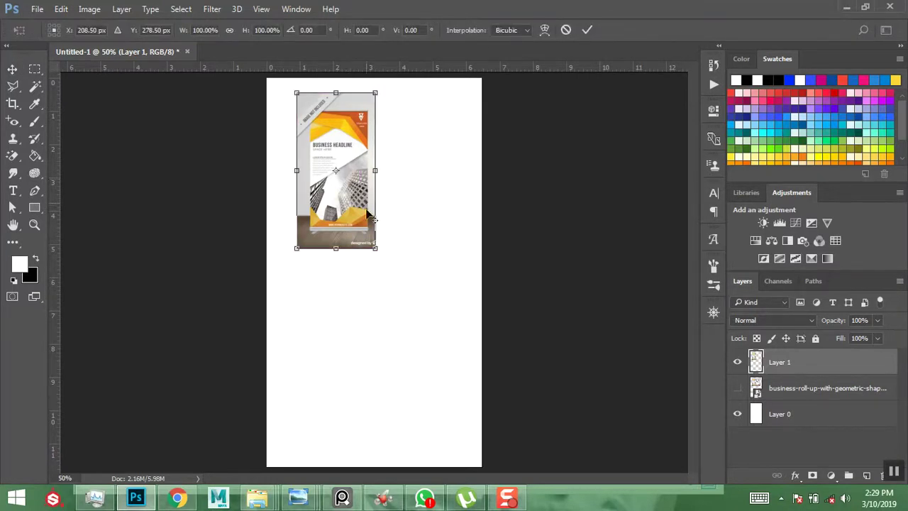
{"action": "left_click_drag", "start_coordinate": [388, 262], "coordinate": [434, 320]}
{"action": "key", "text": "Return"}
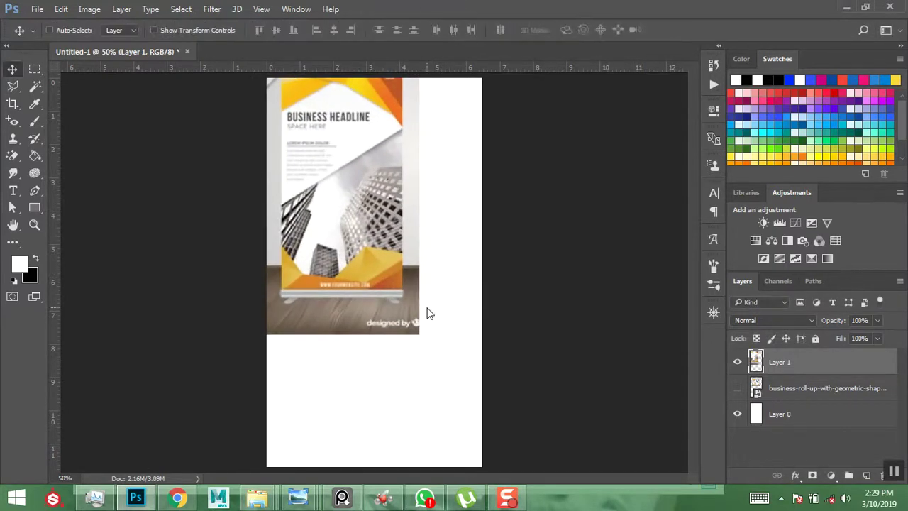
{"action": "left_click_drag", "start_coordinate": [333, 250], "coordinate": [357, 229]}
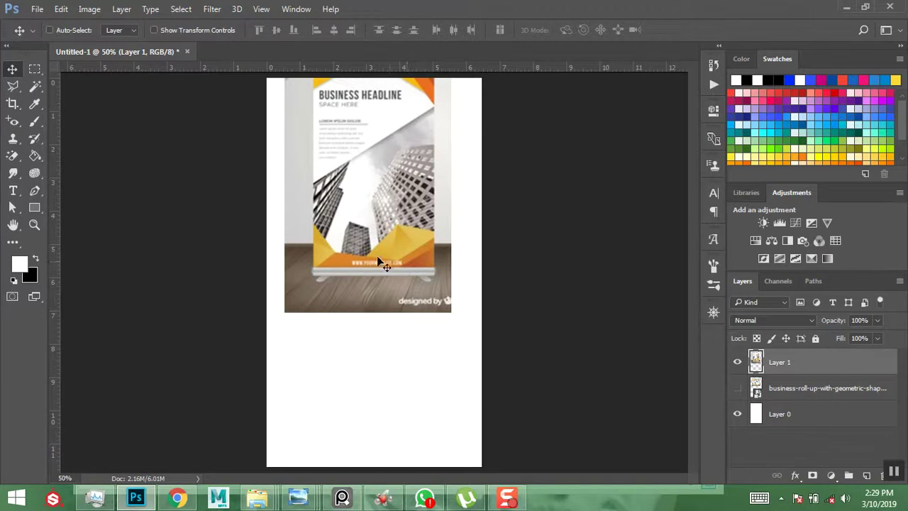
Reposition the banner against the page's top edge, shifted slightly right
{"action": "mouse_move", "coordinate": [381, 250]}
{"action": "left_mouse_down"}
{"action": "mouse_move", "coordinate": [367, 259]}
{"action": "mouse_move", "coordinate": [376, 259]}
{"action": "left_mouse_up"}
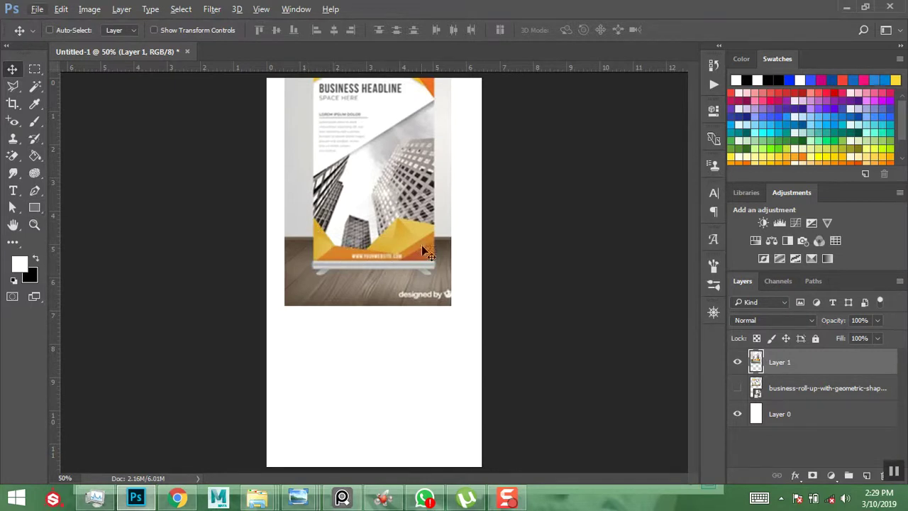
{"action": "left_click_drag", "start_coordinate": [366, 238], "coordinate": [359, 323]}
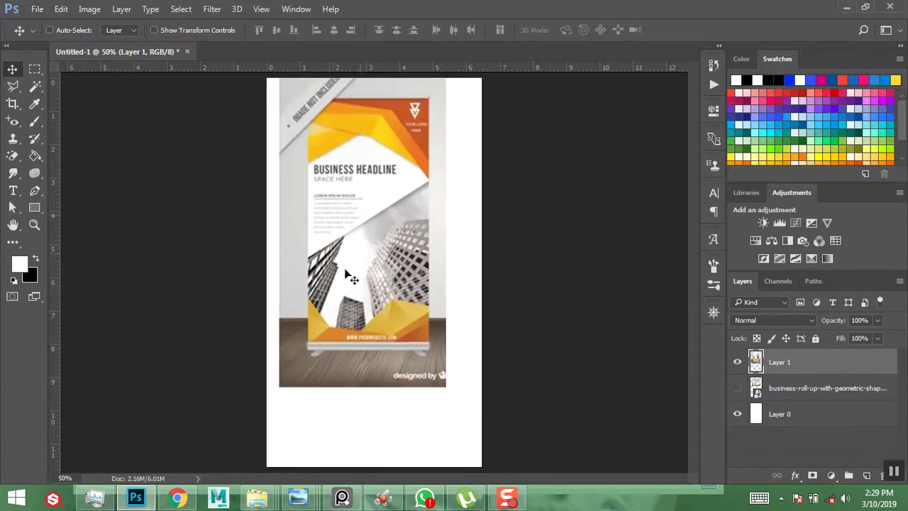
{"action": "left_click_drag", "start_coordinate": [375, 178], "coordinate": [369, 200]}
{"action": "left_click_drag", "start_coordinate": [362, 258], "coordinate": [391, 200]}
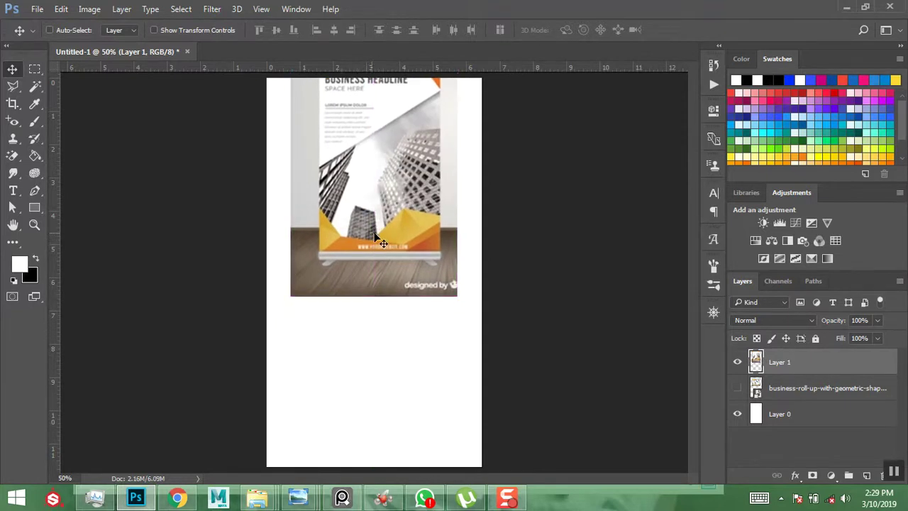
{"action": "left_click", "coordinate": [34, 207]}
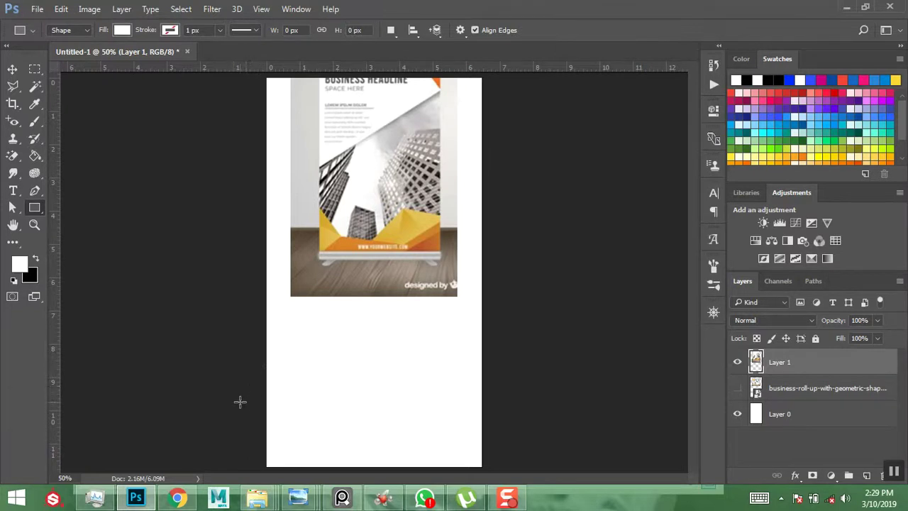
Draw a rectangle near the bottom and fill it with orange #d98228 sampled from the banner
{"action": "left_click_drag", "start_coordinate": [250, 403], "coordinate": [398, 470]}
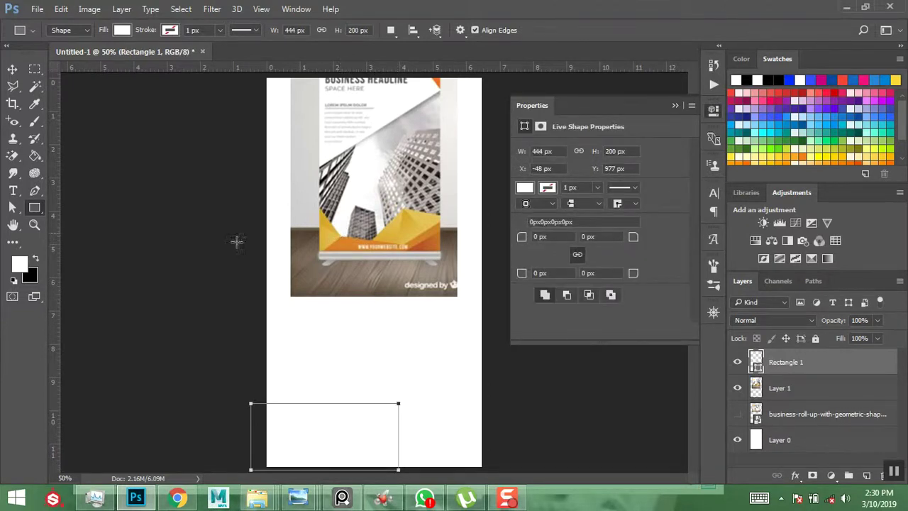
{"action": "left_click", "coordinate": [524, 188]}
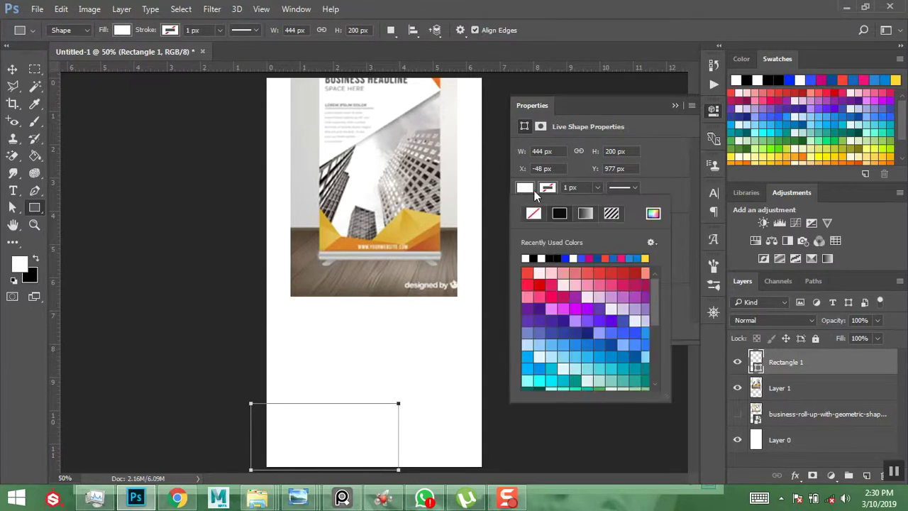
{"action": "left_click", "coordinate": [654, 215]}
{"action": "left_click_drag", "start_coordinate": [303, 80], "coordinate": [737, 94]}
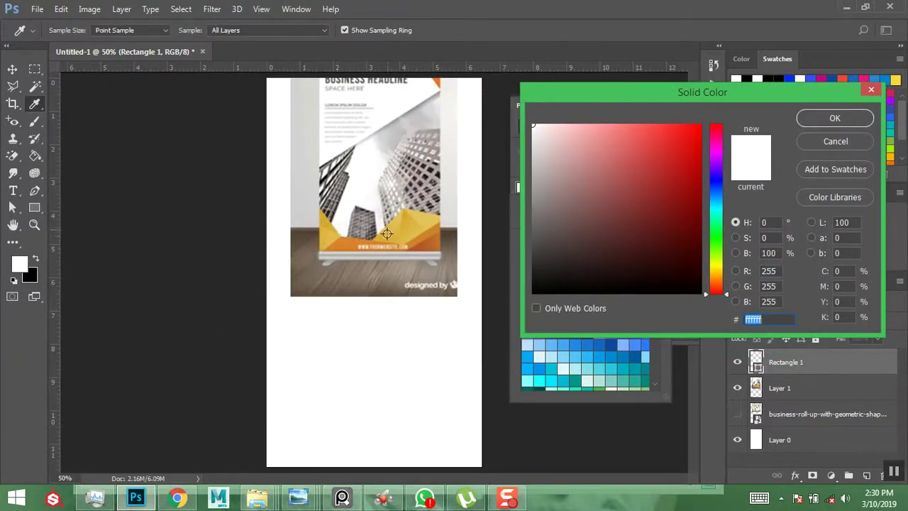
{"action": "left_click", "coordinate": [347, 243]}
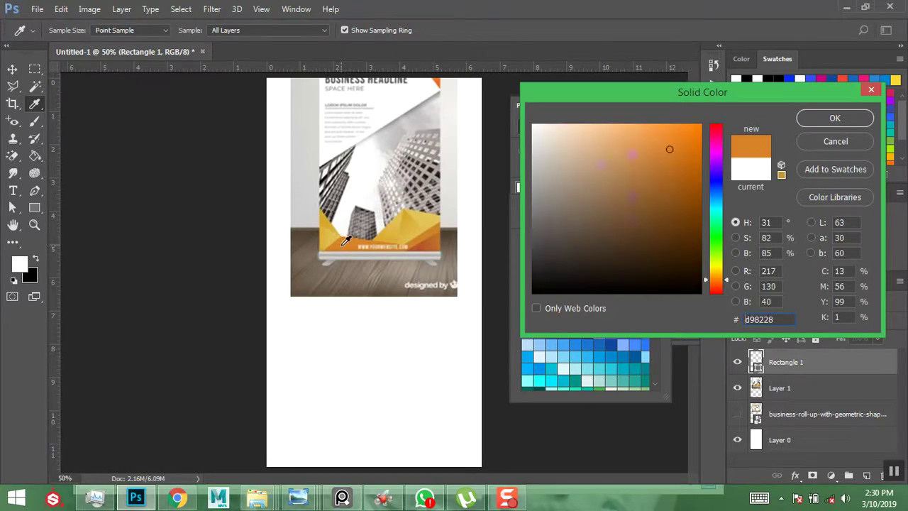
{"action": "left_click", "coordinate": [835, 118]}
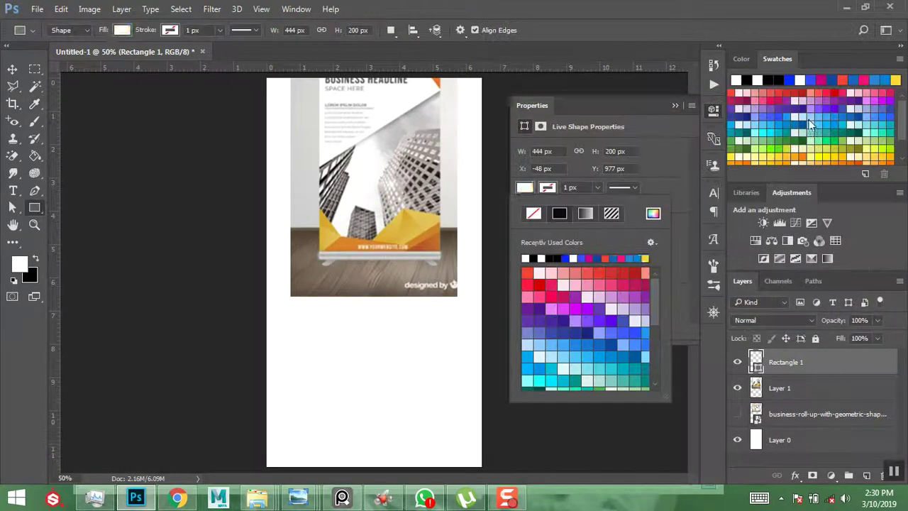
Align the orange rectangle with the banner's left edge and move it down to the canvas bottom
{"action": "left_click", "coordinate": [12, 69]}
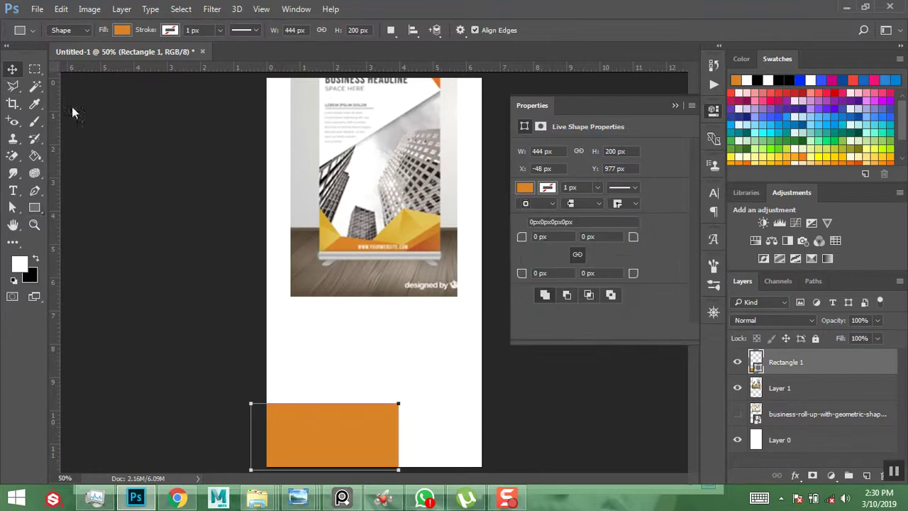
{"action": "left_click_drag", "start_coordinate": [337, 440], "coordinate": [374, 432]}
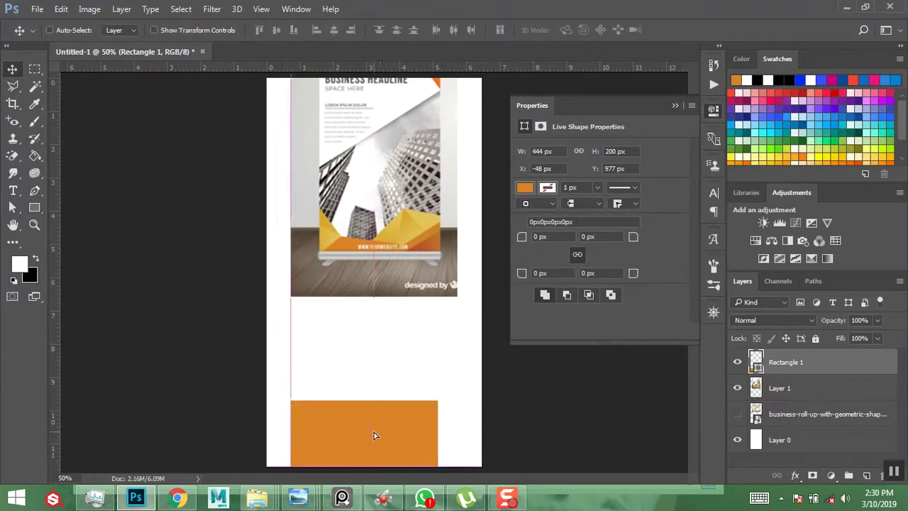
{"action": "key", "text": "ctrl"}
{"action": "key", "text": "ctrl+minus"}
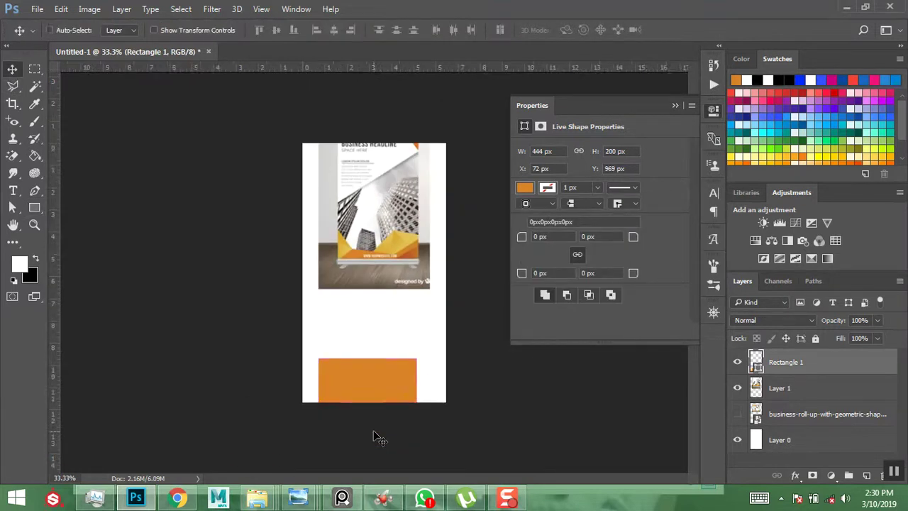
{"action": "left_click_drag", "start_coordinate": [374, 382], "coordinate": [372, 423]}
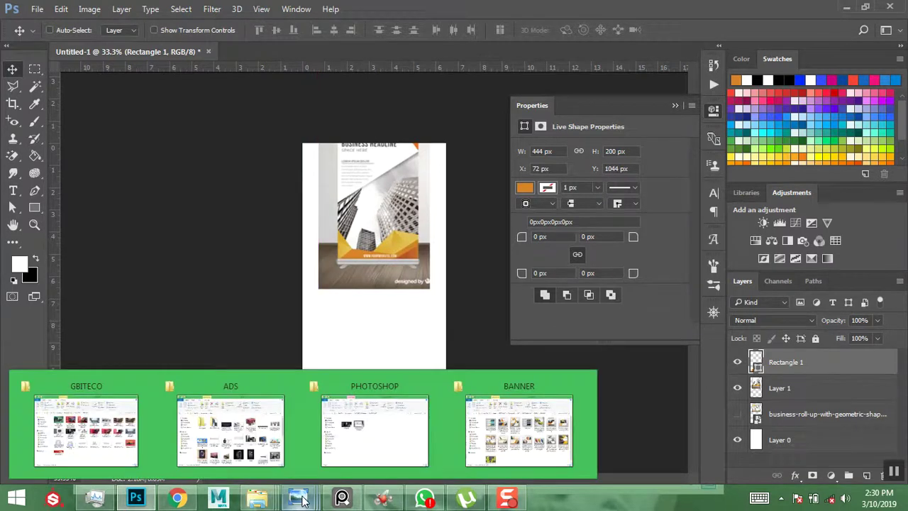
Close three unneeded Photo Viewer windows, including the pexels photo, and briefly view the tri-fold brochure
{"action": "mouse_move", "coordinate": [298, 497]}
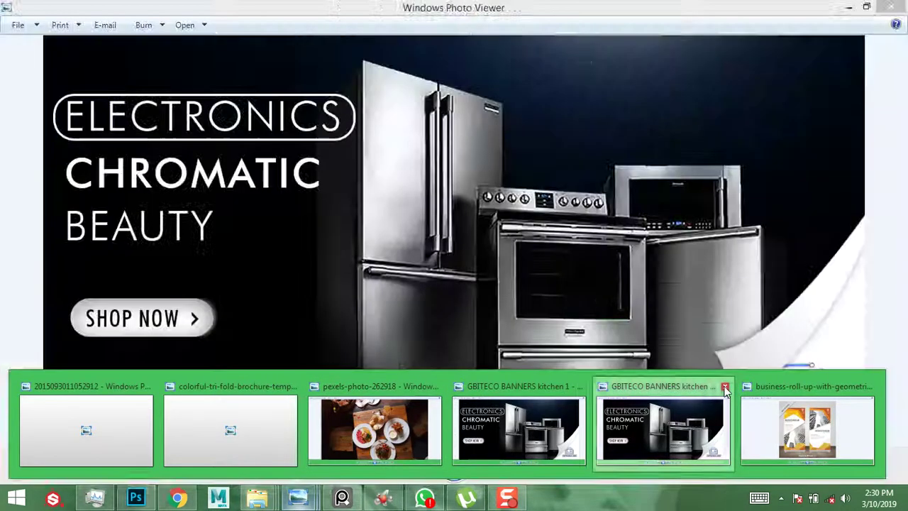
{"action": "left_click", "coordinate": [724, 386]}
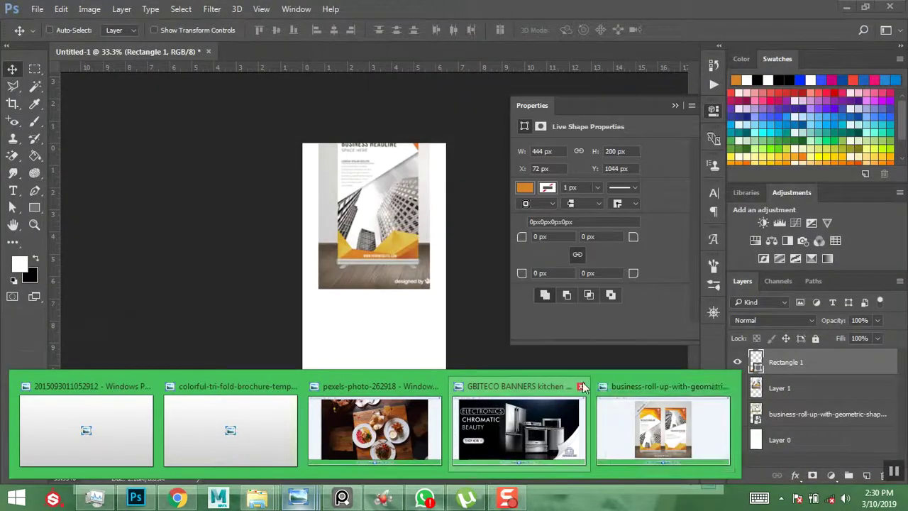
{"action": "left_click", "coordinate": [580, 386]}
{"action": "left_click", "coordinate": [436, 386]}
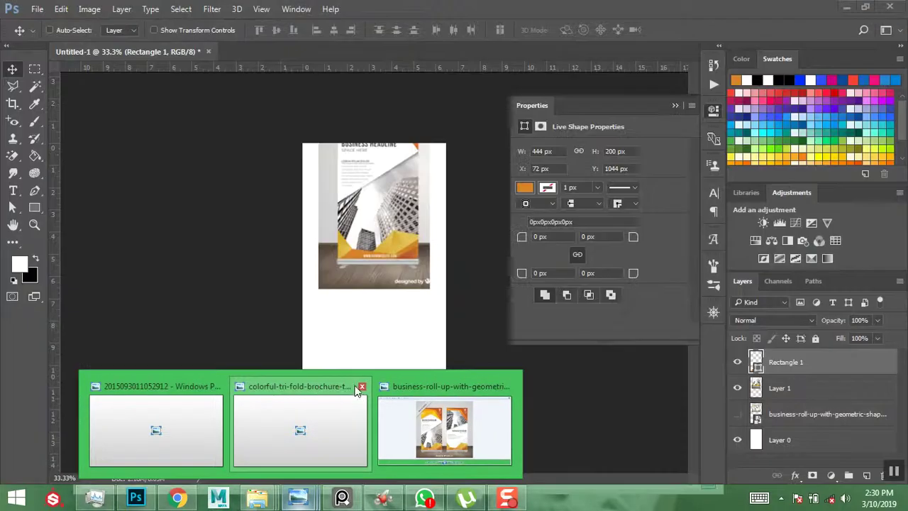
{"action": "left_click", "coordinate": [321, 397]}
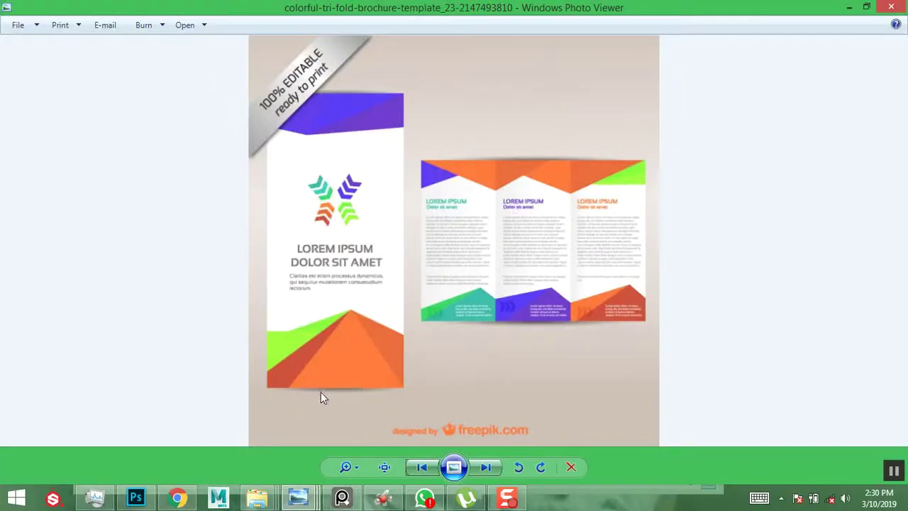
{"action": "left_click", "coordinate": [850, 7]}
Close the remaining extra windows, then open and zoom into the business roll-up reference
{"action": "mouse_move", "coordinate": [294, 493]}
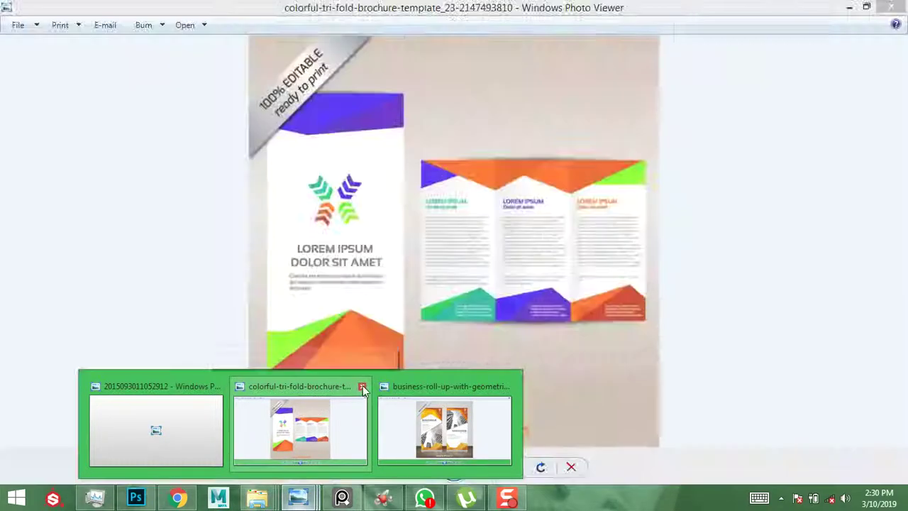
{"action": "left_click", "coordinate": [362, 386]}
{"action": "left_click", "coordinate": [289, 387]}
{"action": "left_click", "coordinate": [319, 417]}
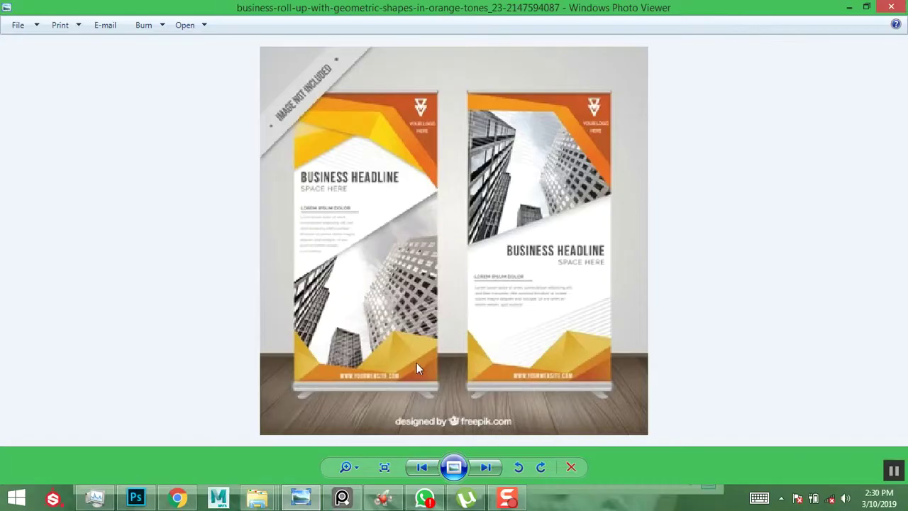
{"action": "scroll", "coordinate": [416, 363], "scroll_direction": "up", "scroll_amount": 5}
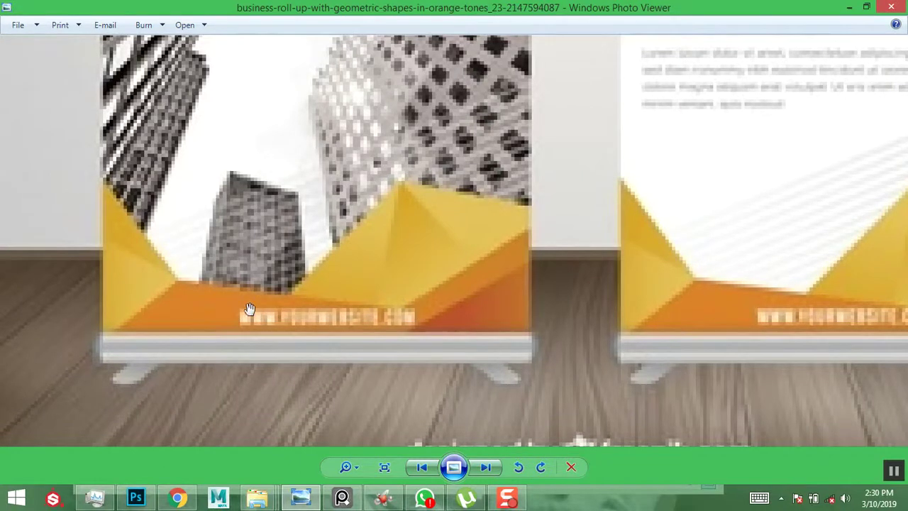
{"action": "left_click", "coordinate": [849, 8]}
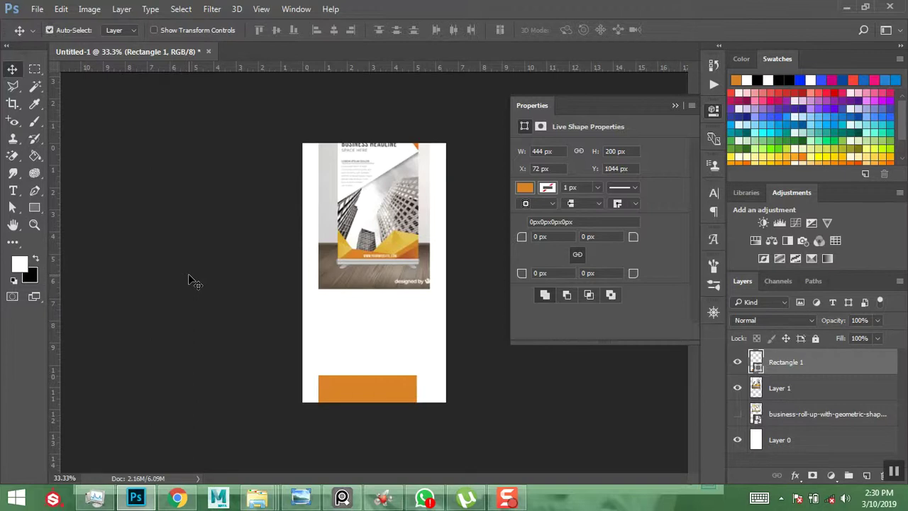
With the Direct Selection Tool, shift the rectangle's top-left corner inward, converting it to a path
{"action": "key", "text": "ctrl+minus"}
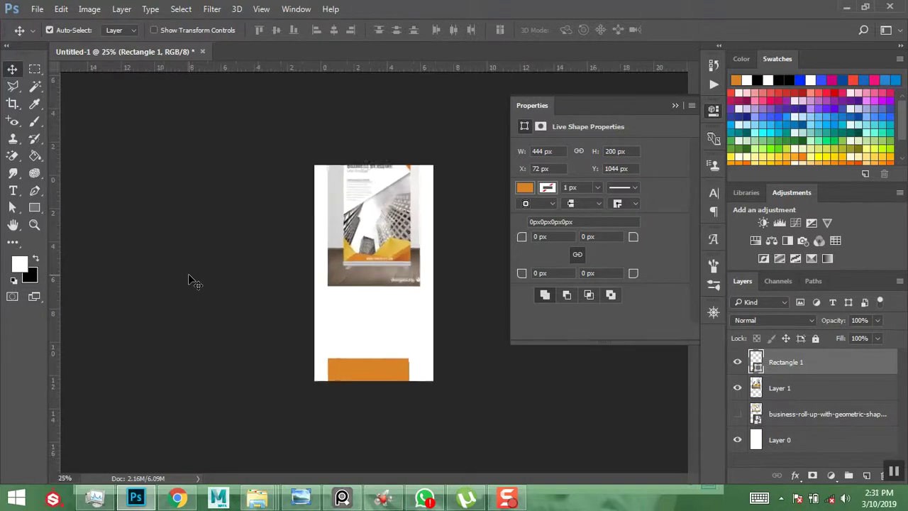
{"action": "key", "text": "ctrl+plus"}
{"action": "key", "text": "ctrl+plus"}
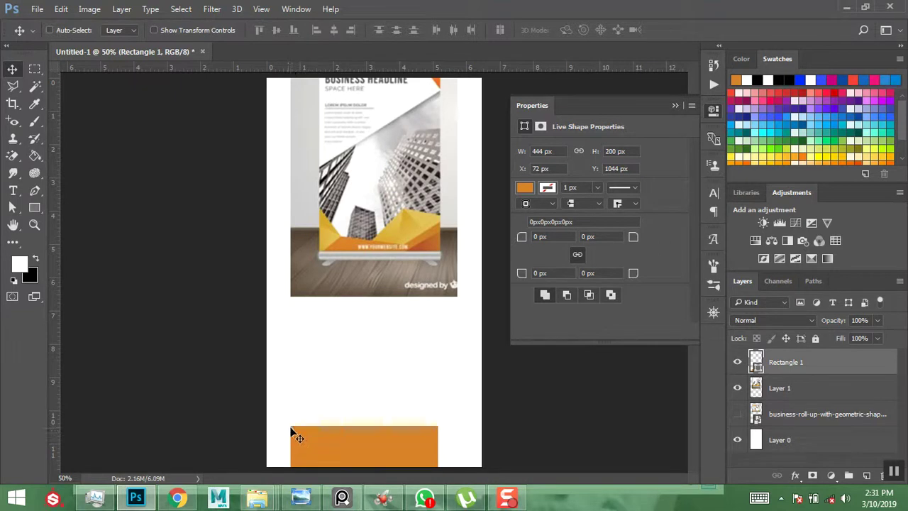
{"action": "left_click", "coordinate": [14, 210]}
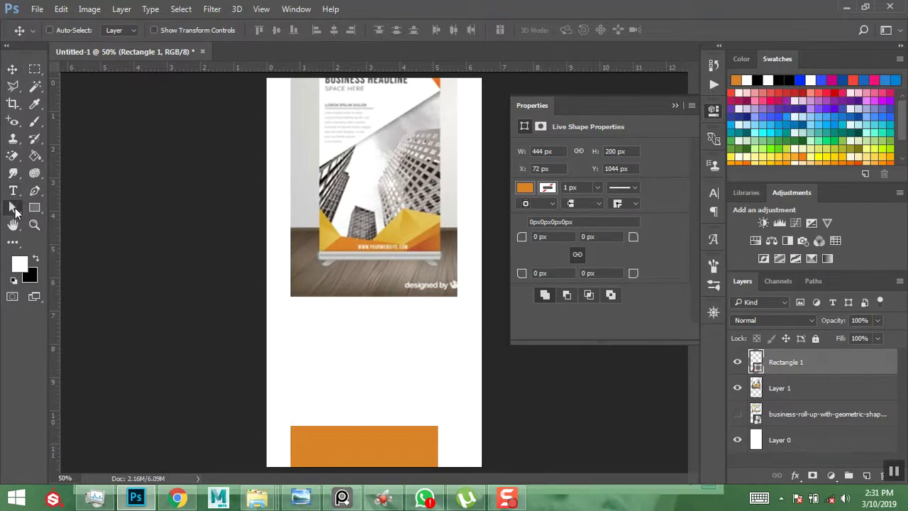
{"action": "right_click", "coordinate": [14, 210]}
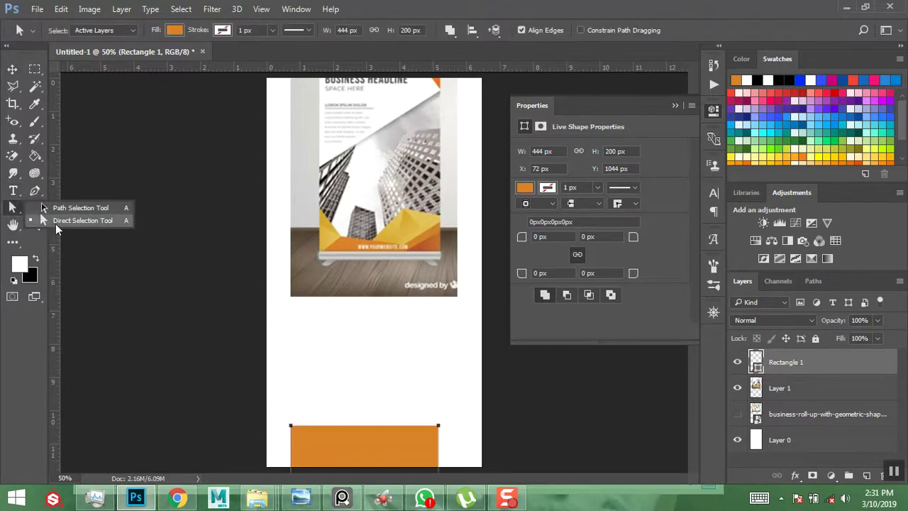
{"action": "left_click", "coordinate": [57, 221]}
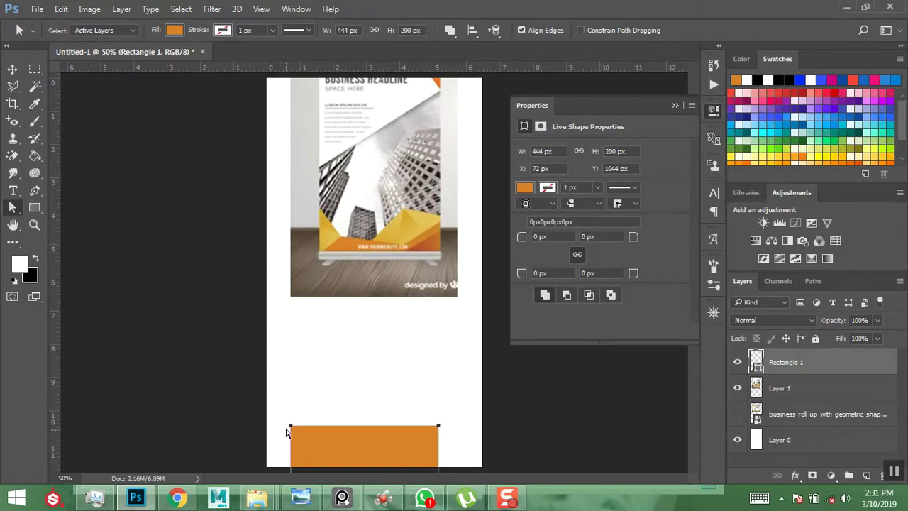
{"action": "left_click_drag", "start_coordinate": [272, 402], "coordinate": [296, 436]}
{"action": "left_click", "coordinate": [317, 432]}
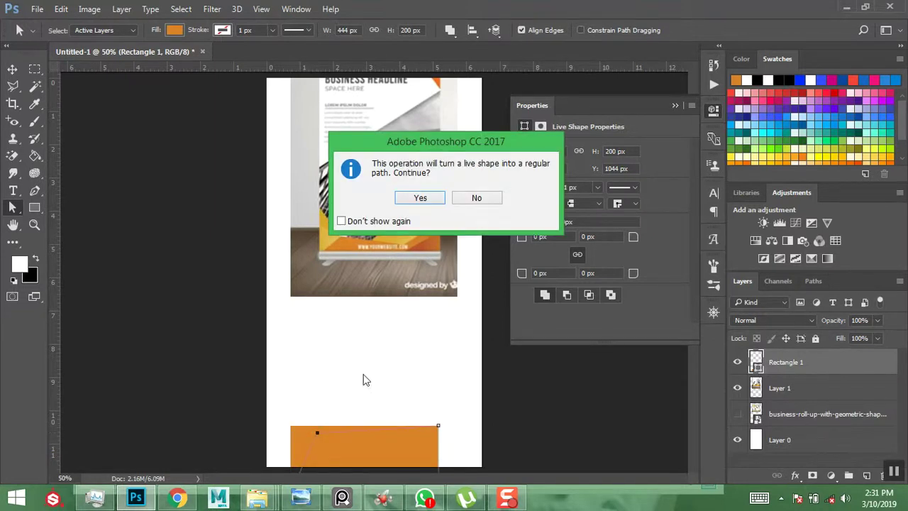
{"action": "left_click", "coordinate": [416, 197]}
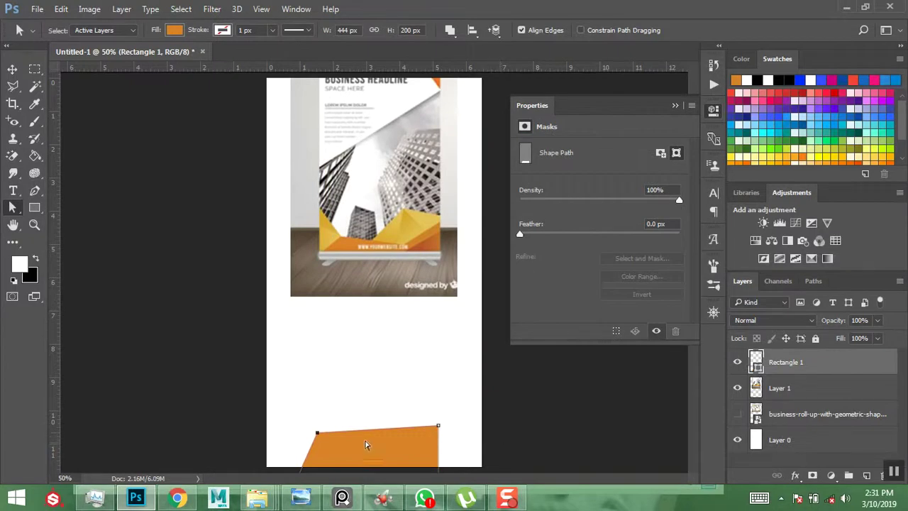
Move the shape's bottom-left corner out to the canvas's left edge
{"action": "key", "text": "ctrl+minus"}
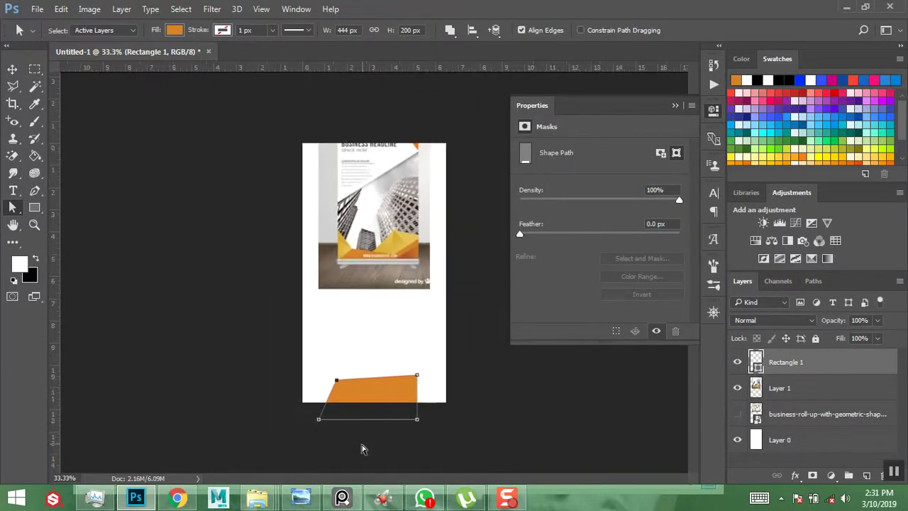
{"action": "left_click", "coordinate": [319, 420]}
{"action": "left_click_drag", "start_coordinate": [317, 423], "coordinate": [301, 411]}
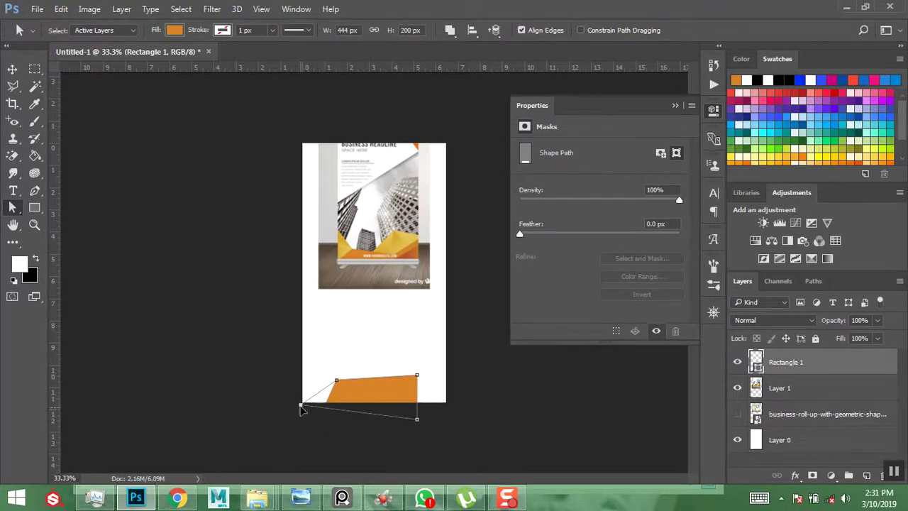
{"action": "left_click_drag", "start_coordinate": [302, 409], "coordinate": [304, 410]}
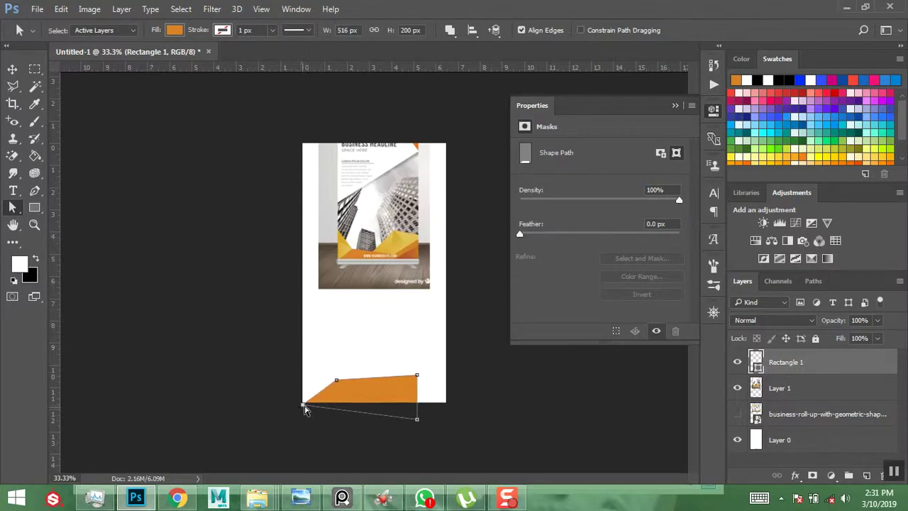
{"action": "left_click_drag", "start_coordinate": [301, 411], "coordinate": [301, 407]}
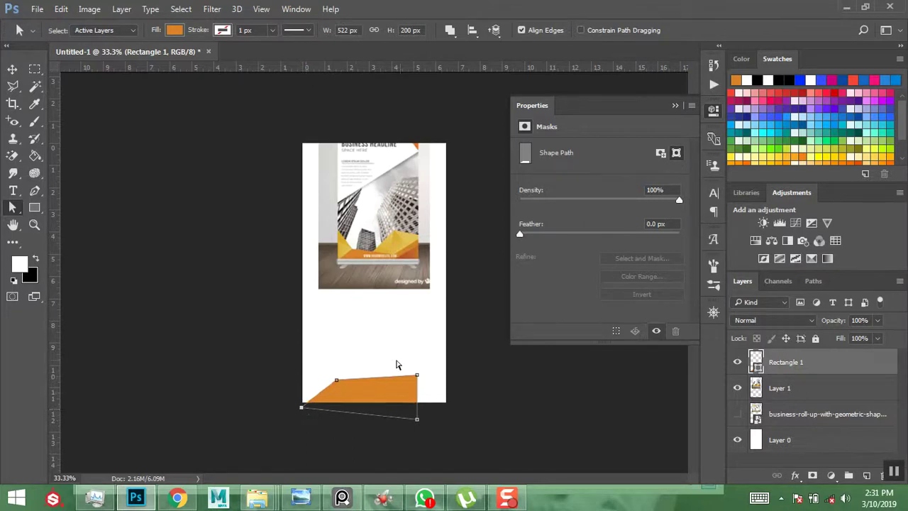
Stretch the top-right corner and skew the bottom edge right into a slanted parallelogram
{"action": "left_click_drag", "start_coordinate": [383, 344], "coordinate": [429, 388]}
{"action": "left_click_drag", "start_coordinate": [417, 378], "coordinate": [463, 379]}
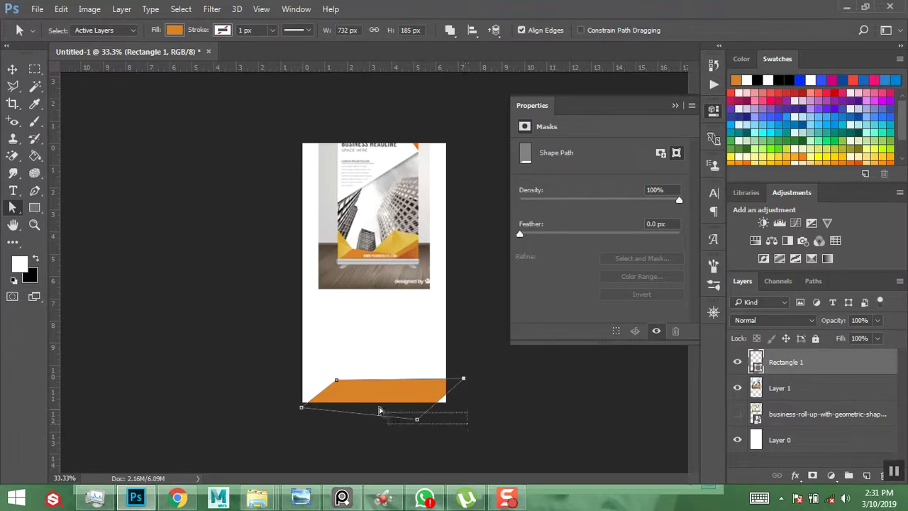
{"action": "left_click_drag", "start_coordinate": [417, 423], "coordinate": [455, 423]}
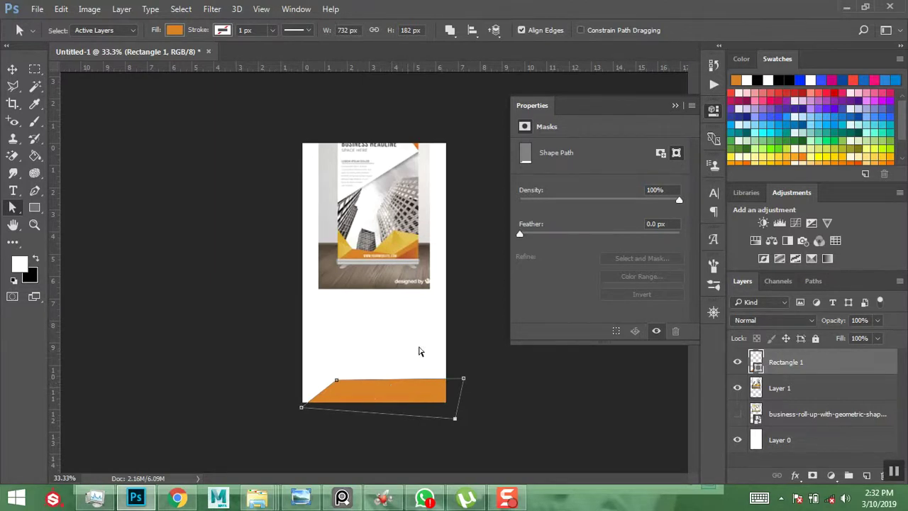
{"action": "left_click", "coordinate": [301, 497]}
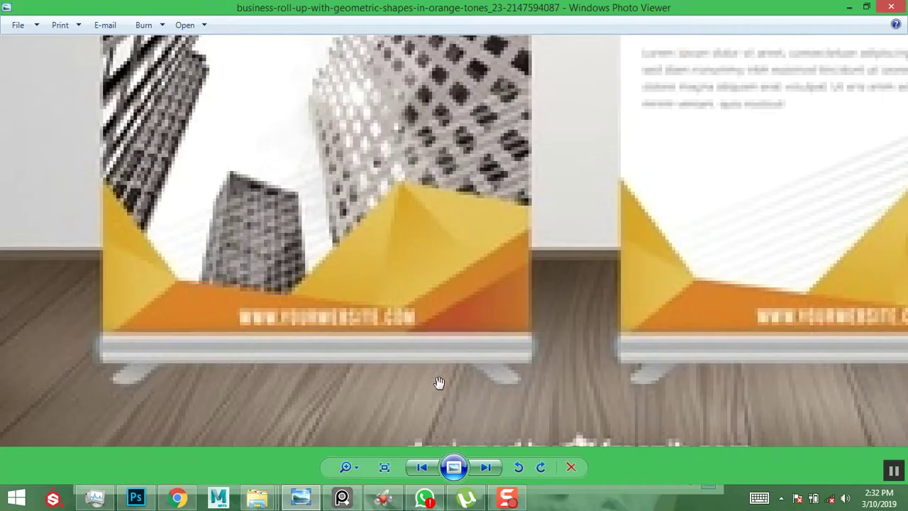
Zoom into the reference banner photo to study its peaks, then minimize Windows Photo Viewer
{"action": "scroll", "coordinate": [384, 319], "scroll_direction": "up", "scroll_amount": 1}
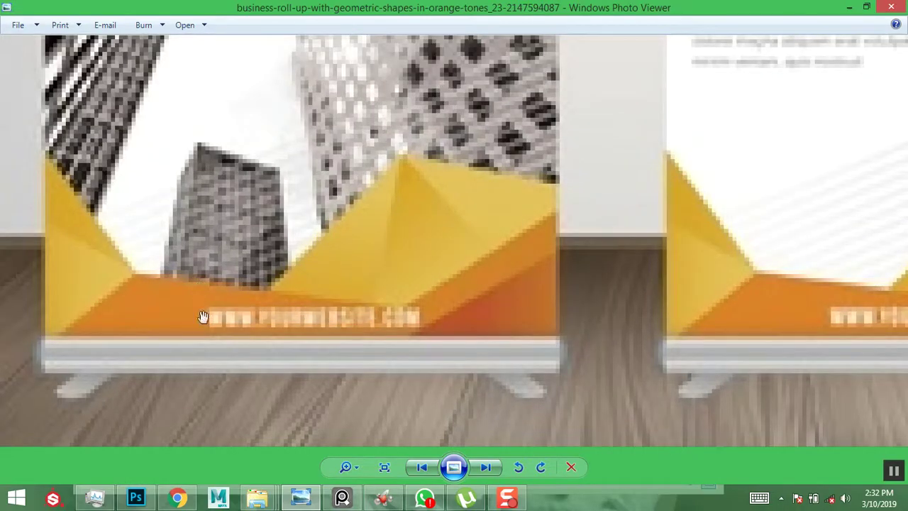
{"action": "left_click", "coordinate": [846, 7]}
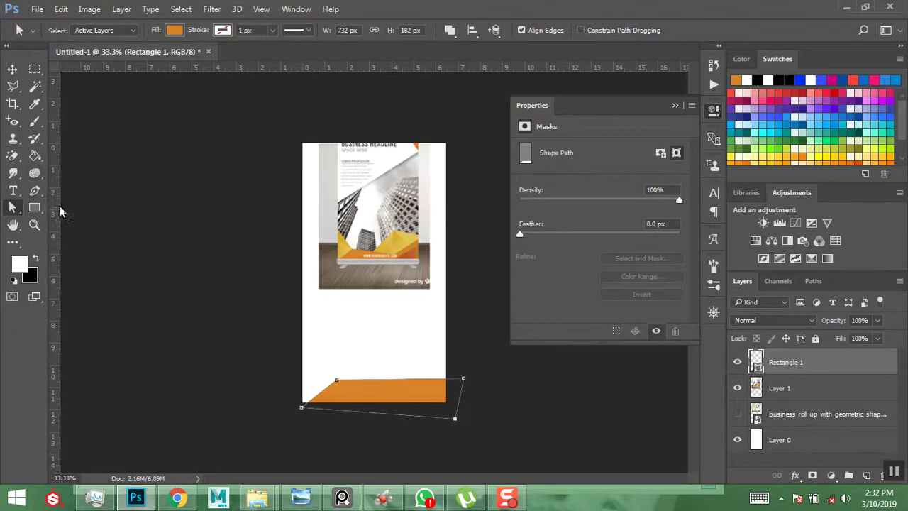
Zoom in on the orange shape, move the reference image lower, then zoom out to 66.7%
{"action": "left_click", "coordinate": [35, 194]}
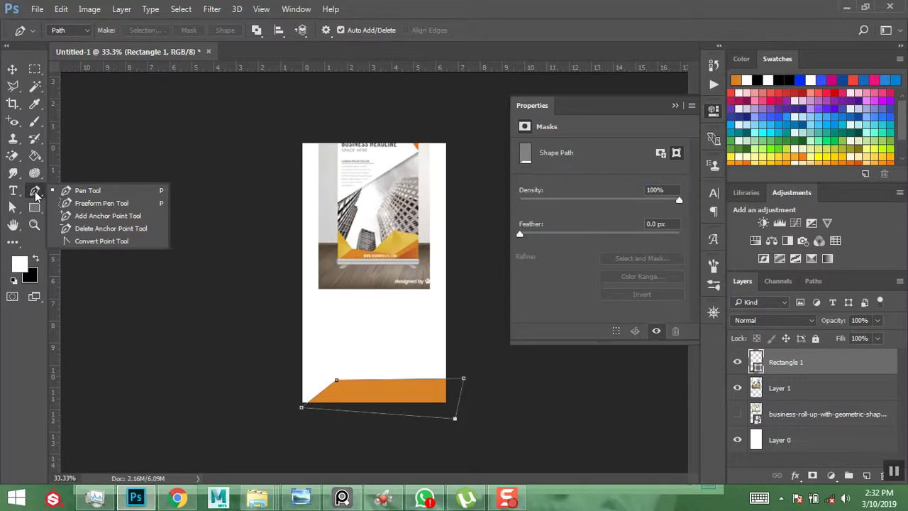
{"action": "left_click", "coordinate": [90, 217]}
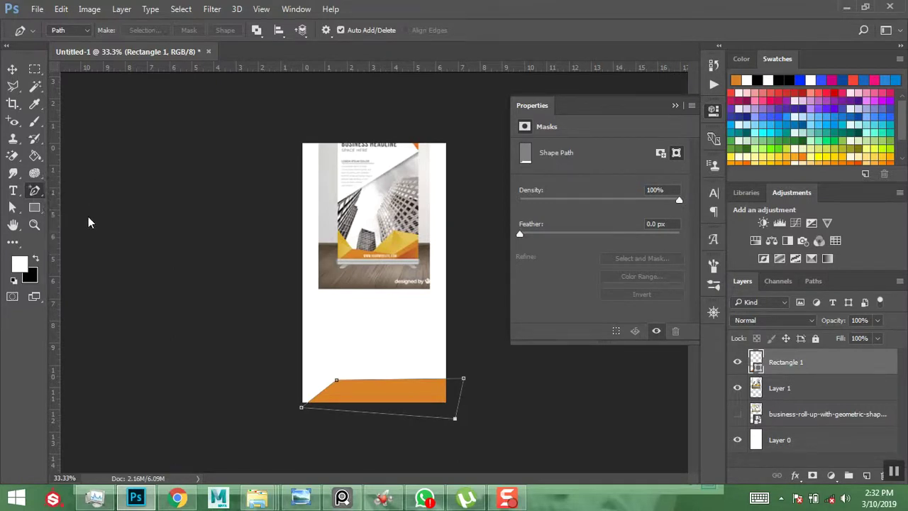
{"action": "left_click", "coordinate": [34, 225]}
{"action": "left_click_drag", "start_coordinate": [244, 253], "coordinate": [528, 452]}
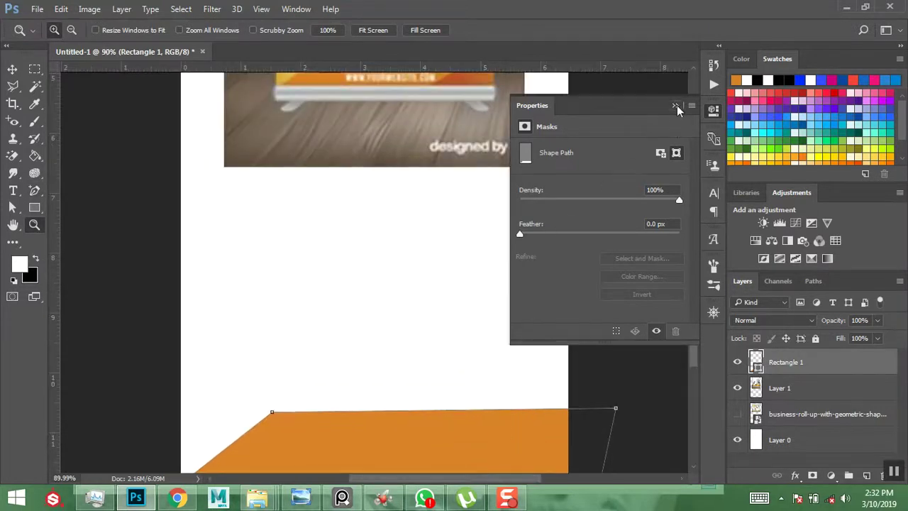
{"action": "left_click", "coordinate": [675, 106]}
{"action": "left_click", "coordinate": [12, 69]}
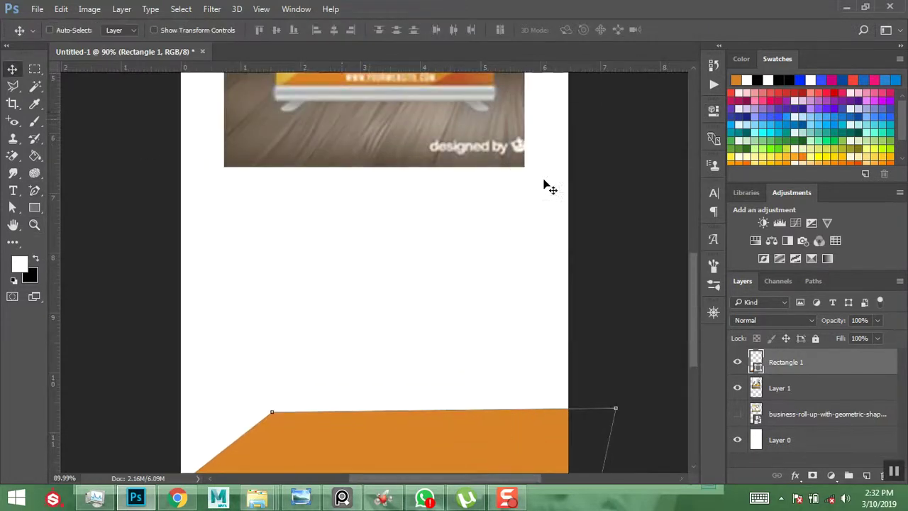
{"action": "left_click_drag", "start_coordinate": [431, 143], "coordinate": [432, 200]}
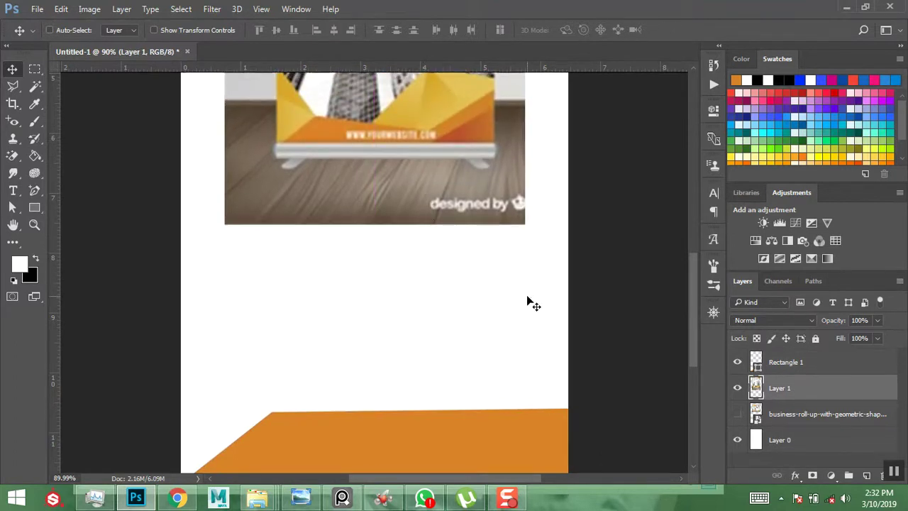
{"action": "key", "text": "ctrl+minus"}
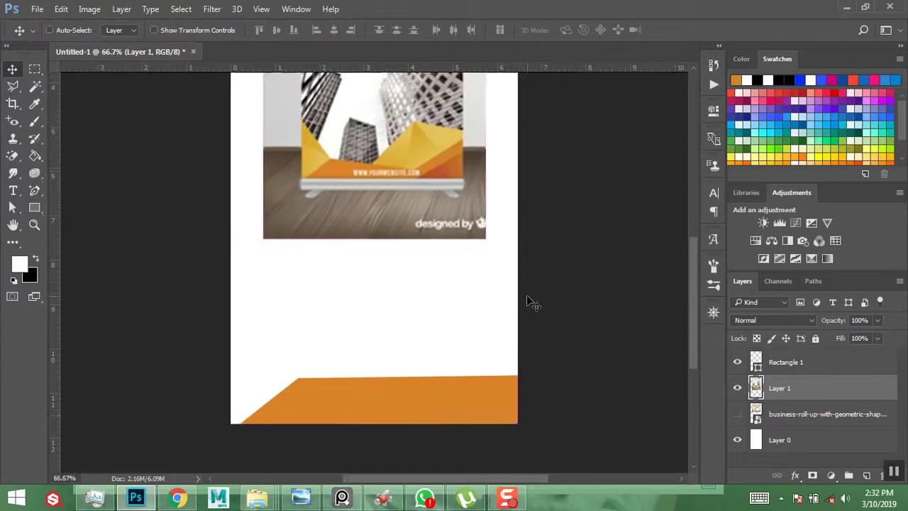
Add anchor points to the orange shape's top edge and undo an accidental anchor move
{"action": "left_click", "coordinate": [34, 187]}
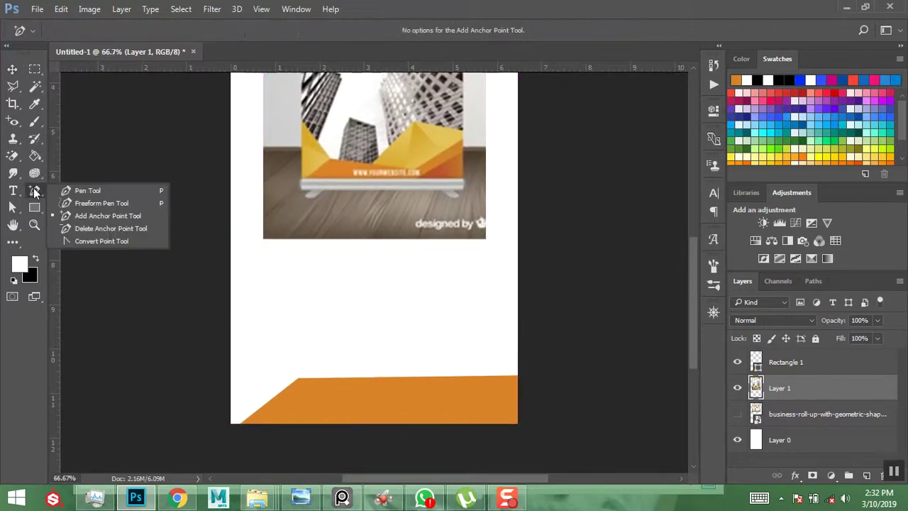
{"action": "left_click", "coordinate": [92, 216]}
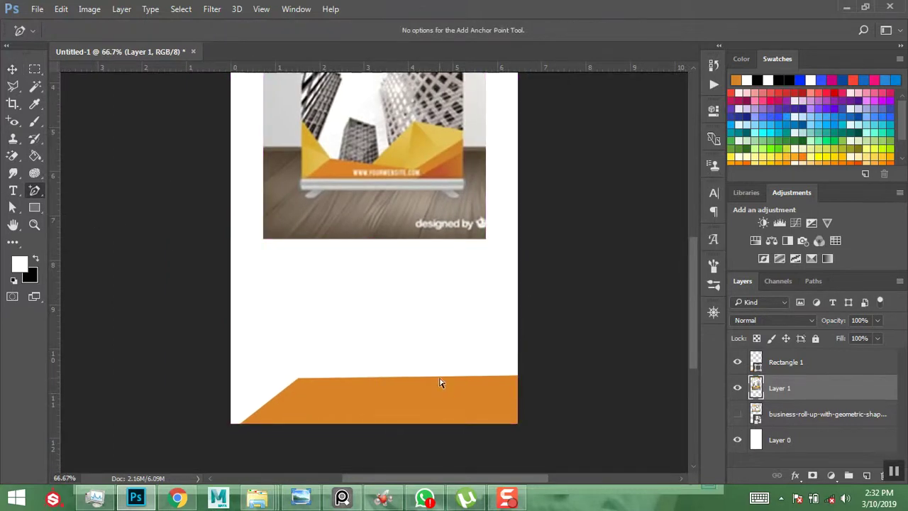
{"action": "left_click", "coordinate": [781, 365]}
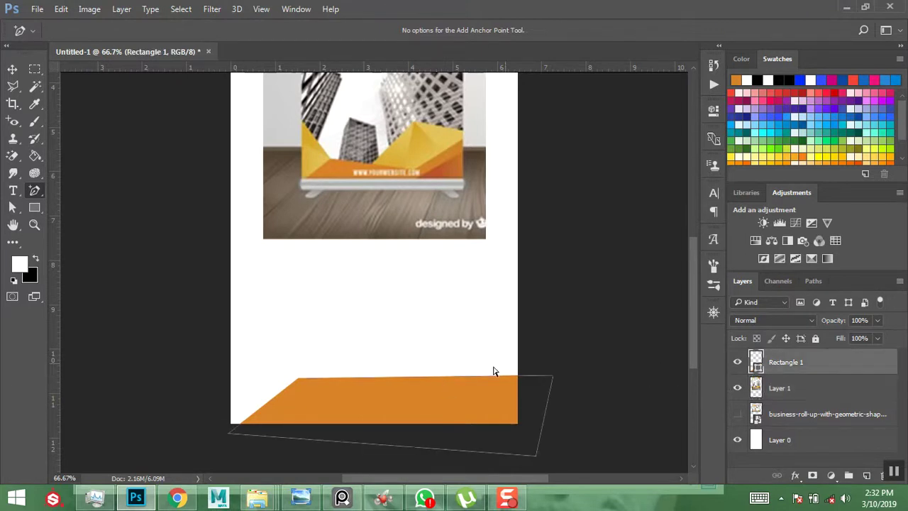
{"action": "left_click", "coordinate": [441, 378]}
{"action": "left_click", "coordinate": [12, 207]}
{"action": "right_click", "coordinate": [12, 207]}
{"action": "left_click", "coordinate": [50, 203]}
{"action": "left_click_drag", "start_coordinate": [416, 349], "coordinate": [441, 402]}
{"action": "key", "text": "ctrl+z"}
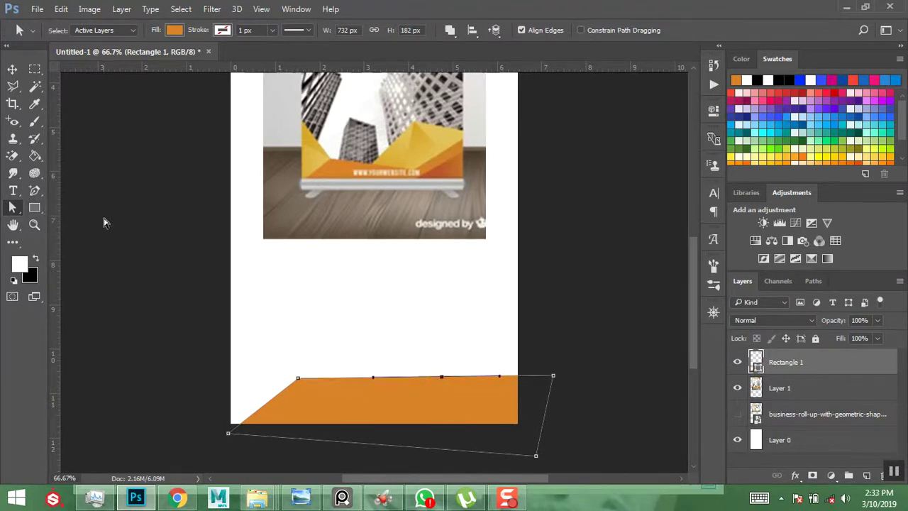
Pull the orange shape's top-middle anchor down and convert it into a sharp corner
{"action": "left_click", "coordinate": [33, 194]}
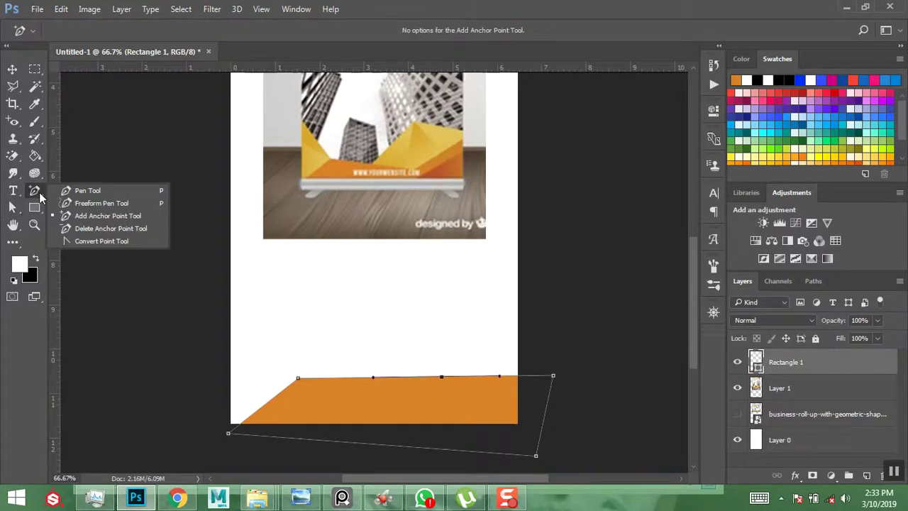
{"action": "left_click", "coordinate": [13, 69]}
{"action": "key", "text": "p"}
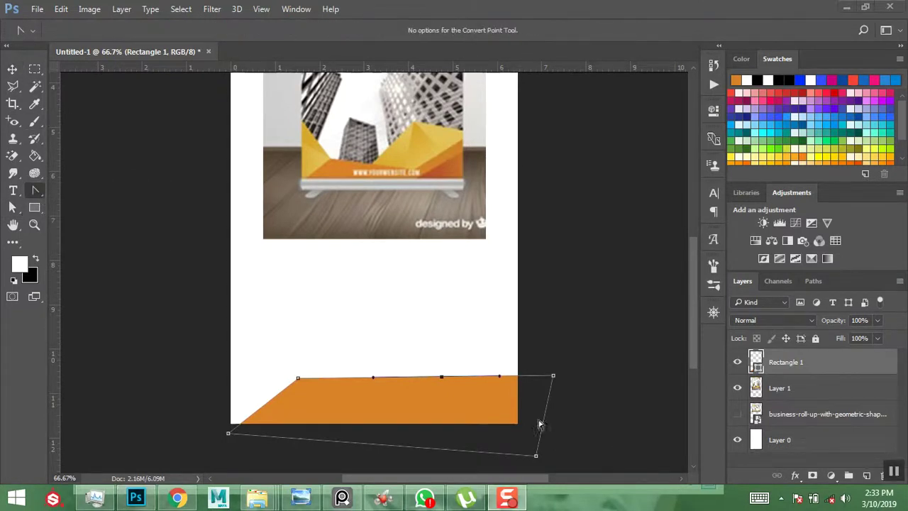
{"action": "left_click", "coordinate": [11, 210]}
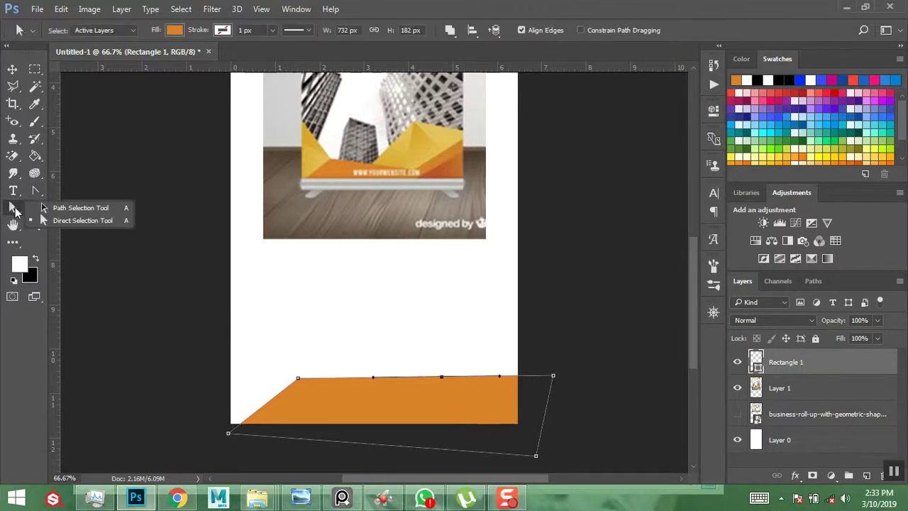
{"action": "left_click", "coordinate": [104, 222]}
{"action": "left_click_drag", "start_coordinate": [413, 339], "coordinate": [468, 409]}
{"action": "left_click_drag", "start_coordinate": [448, 379], "coordinate": [449, 404]}
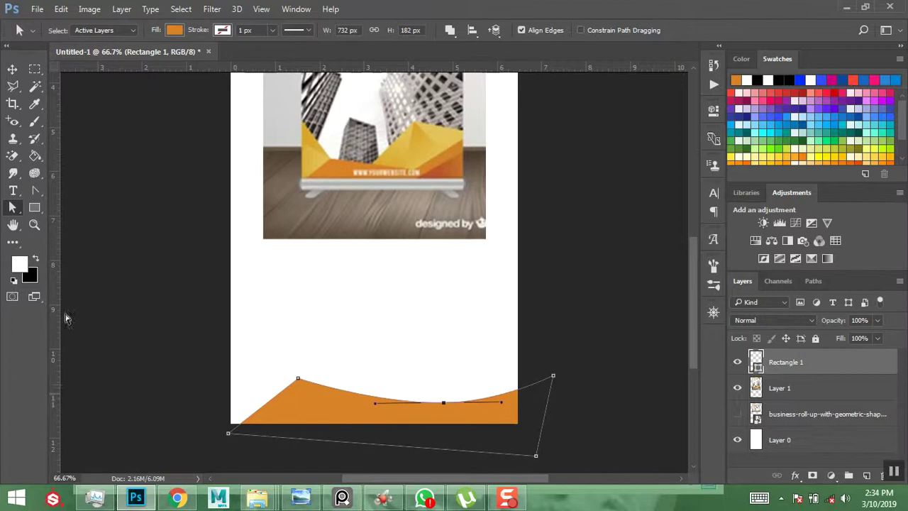
{"action": "left_click", "coordinate": [37, 191]}
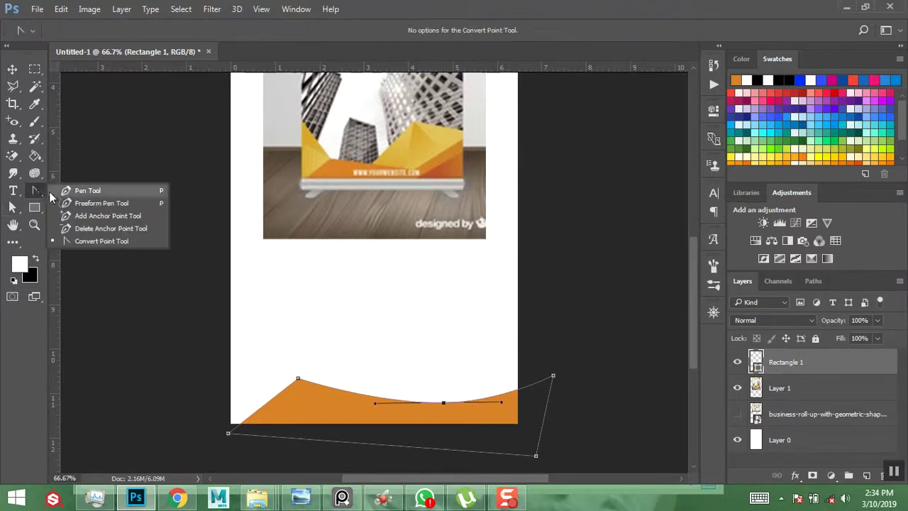
{"action": "left_click", "coordinate": [97, 241]}
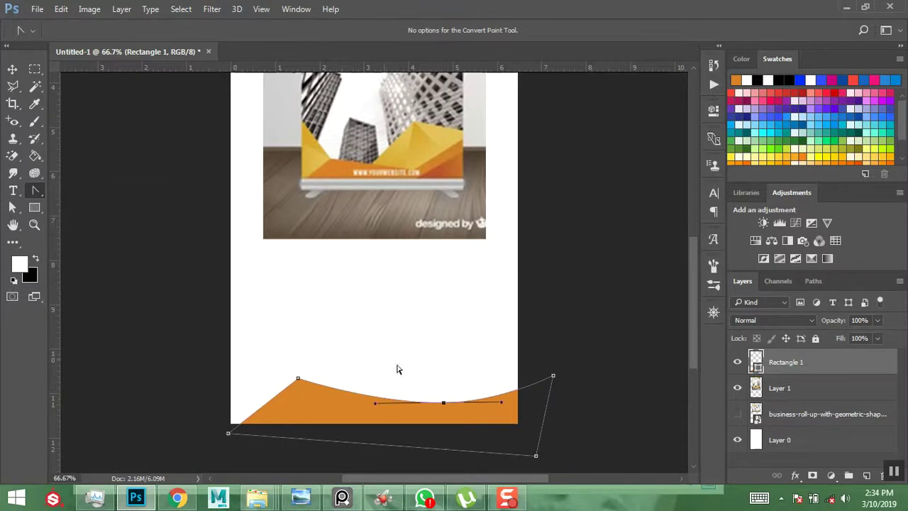
{"action": "left_click", "coordinate": [443, 403]}
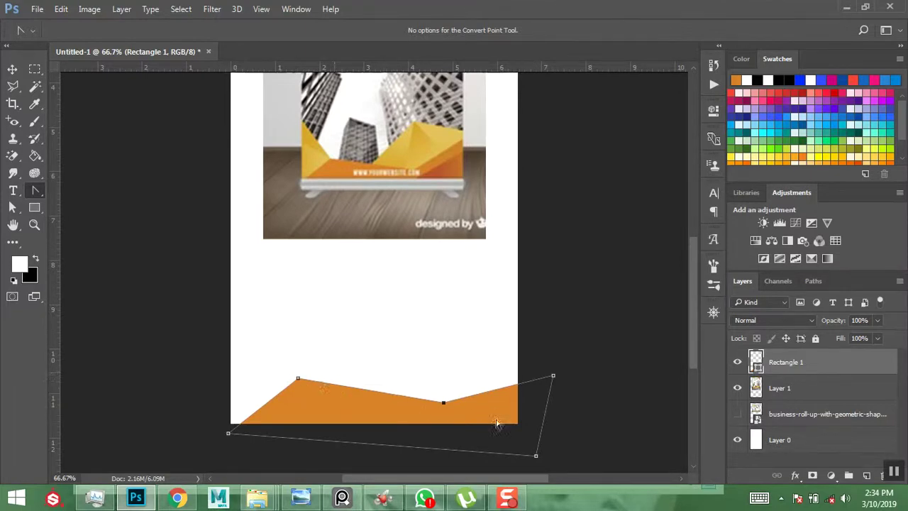
Raise the top-right anchor into a high peak, then lower it to a better height
{"action": "left_click", "coordinate": [14, 71]}
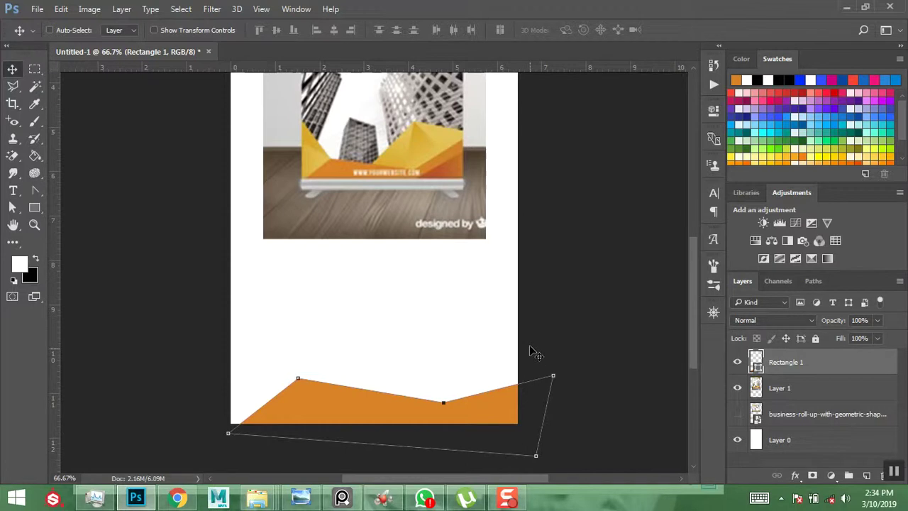
{"action": "left_click", "coordinate": [12, 207]}
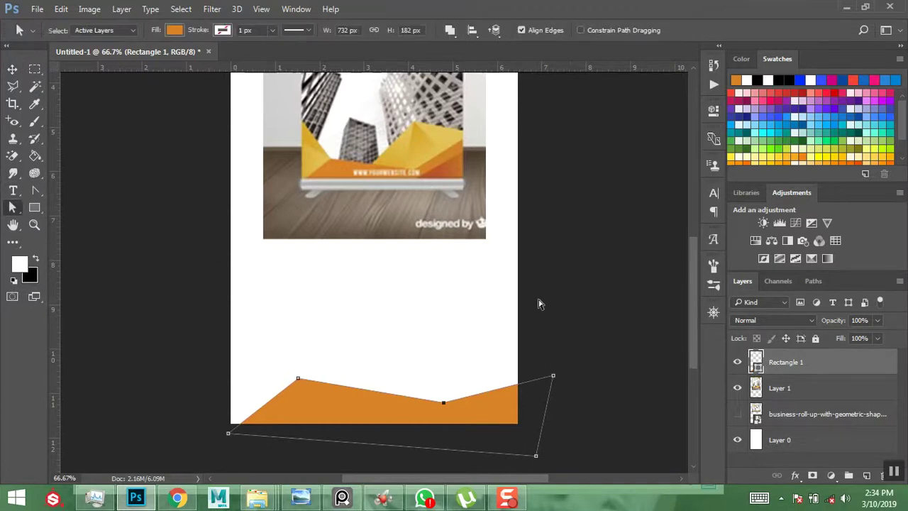
{"action": "left_click_drag", "start_coordinate": [544, 321], "coordinate": [603, 433]}
{"action": "left_click_drag", "start_coordinate": [553, 376], "coordinate": [520, 311]}
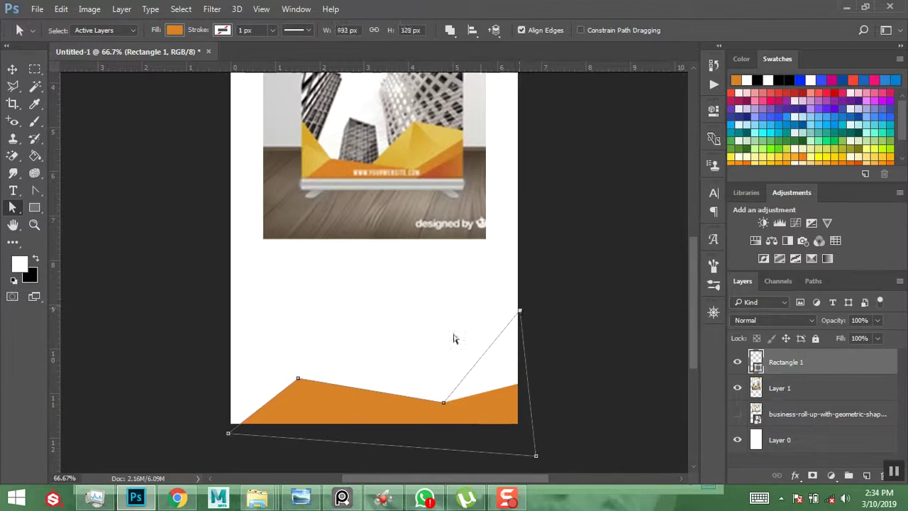
{"action": "left_click_drag", "start_coordinate": [417, 366], "coordinate": [426, 397]}
{"action": "left_click_drag", "start_coordinate": [496, 284], "coordinate": [552, 338]}
{"action": "left_click_drag", "start_coordinate": [521, 312], "coordinate": [522, 349]}
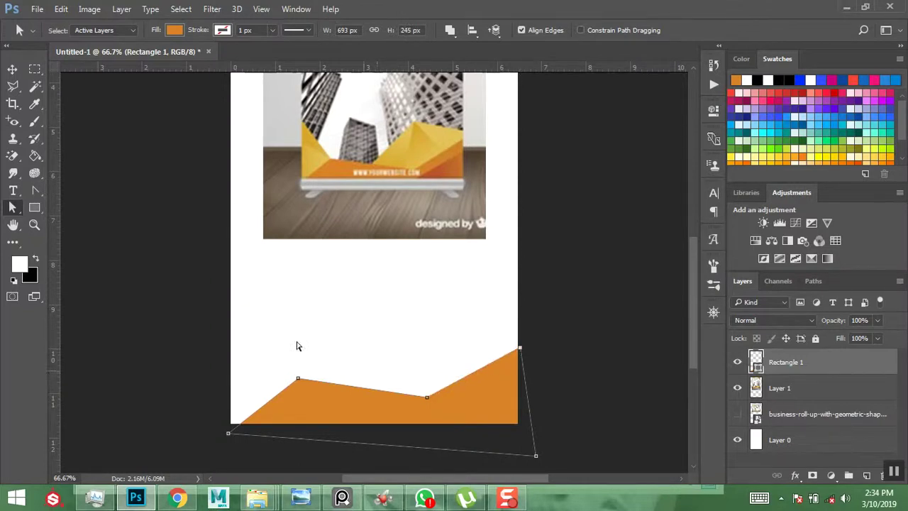
Nudge the shape's anchors down and right, then deselect to view the zigzag edge
{"action": "left_click", "coordinate": [12, 69]}
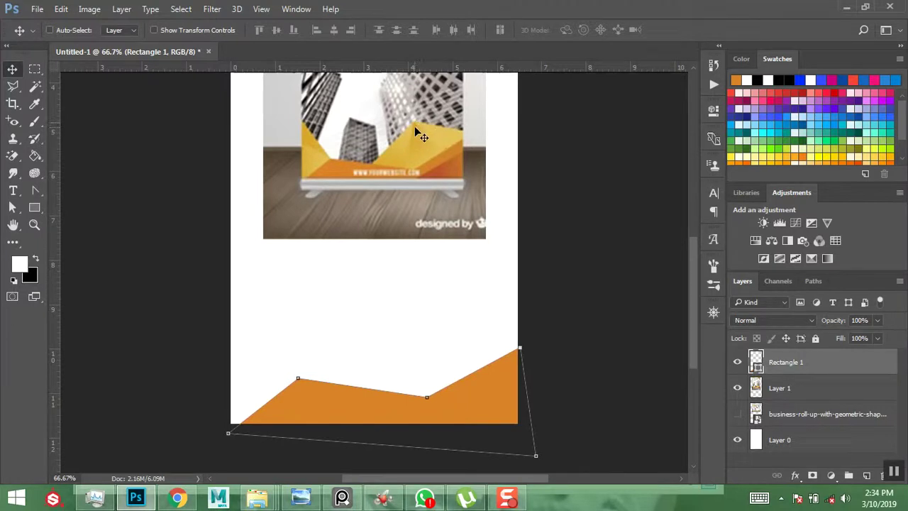
{"action": "key", "text": "Escape"}
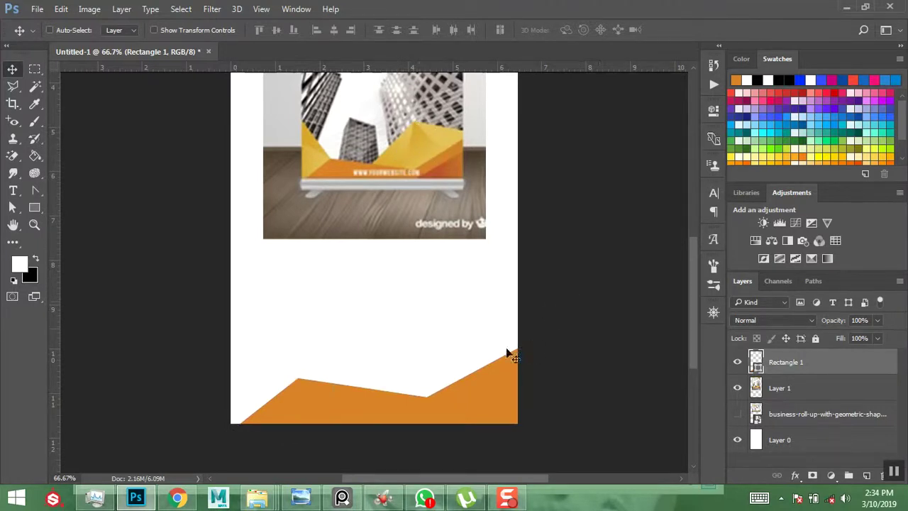
{"action": "left_click", "coordinate": [12, 206]}
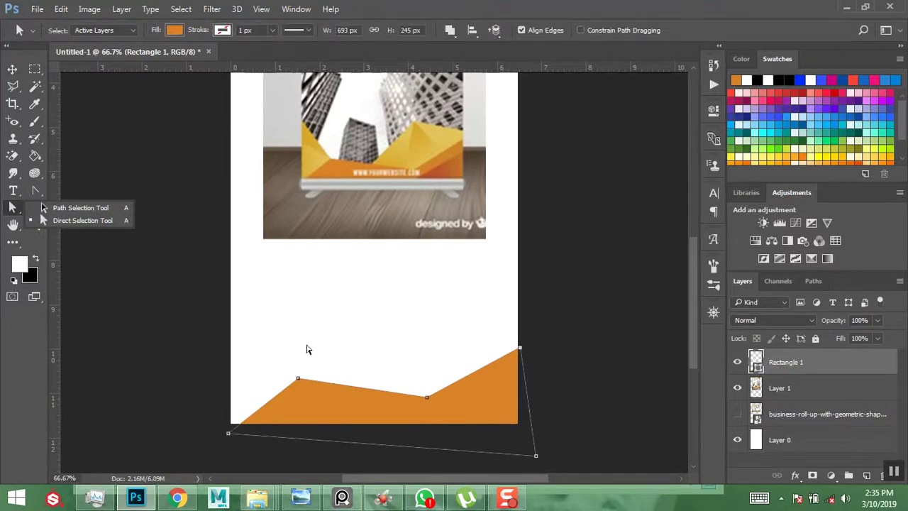
{"action": "left_click_drag", "start_coordinate": [248, 284], "coordinate": [562, 415]}
{"action": "left_click_drag", "start_coordinate": [429, 401], "coordinate": [433, 412]}
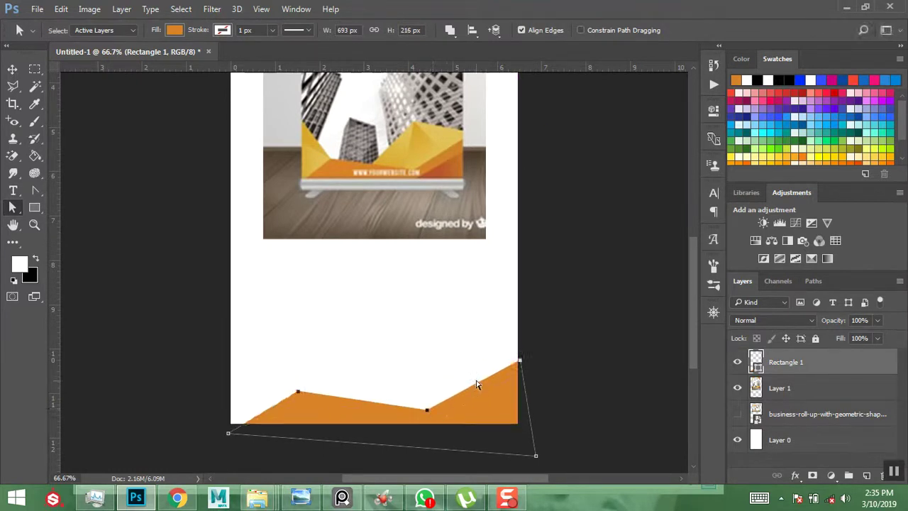
{"action": "left_click_drag", "start_coordinate": [282, 352], "coordinate": [294, 387]}
{"action": "left_click", "coordinate": [174, 321]}
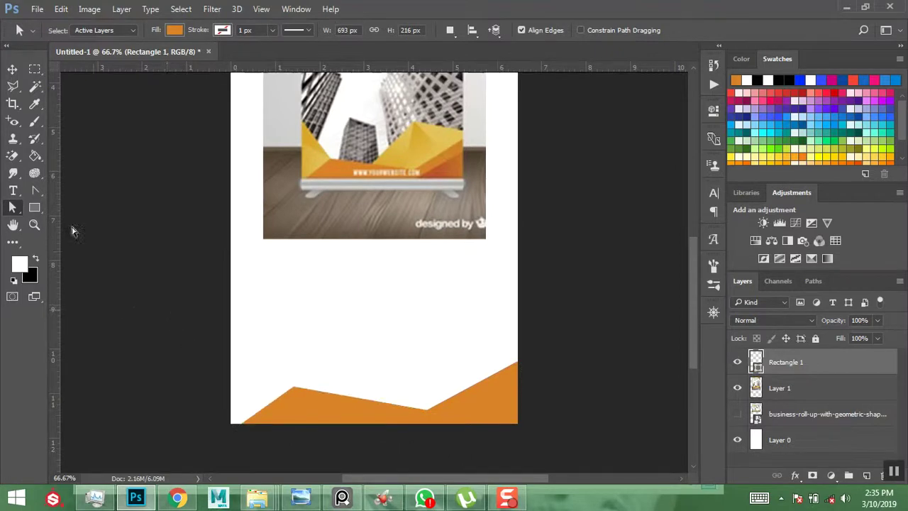
Draw a 423 × 252 px rectangle filled with reference-sampled yellow #dcb03e and move it below Rectangle 1
{"action": "left_click", "coordinate": [34, 206]}
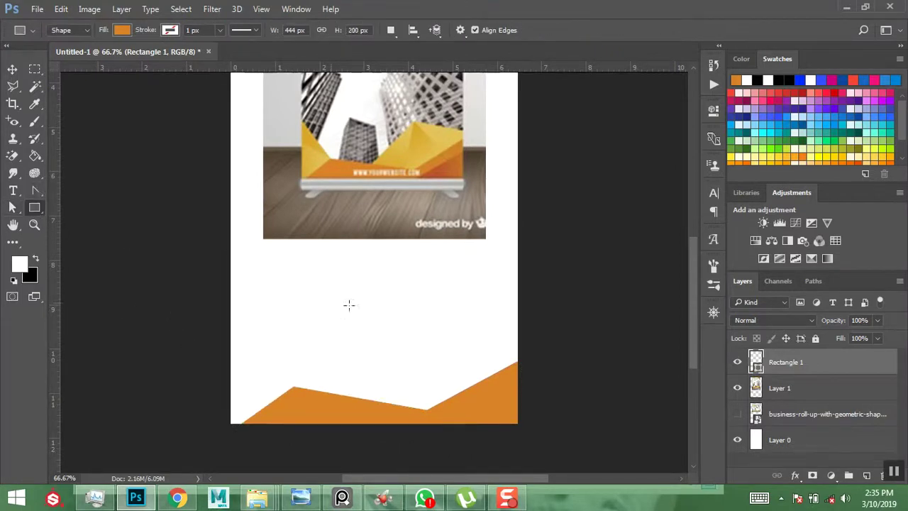
{"action": "left_click_drag", "start_coordinate": [355, 276], "coordinate": [539, 387]}
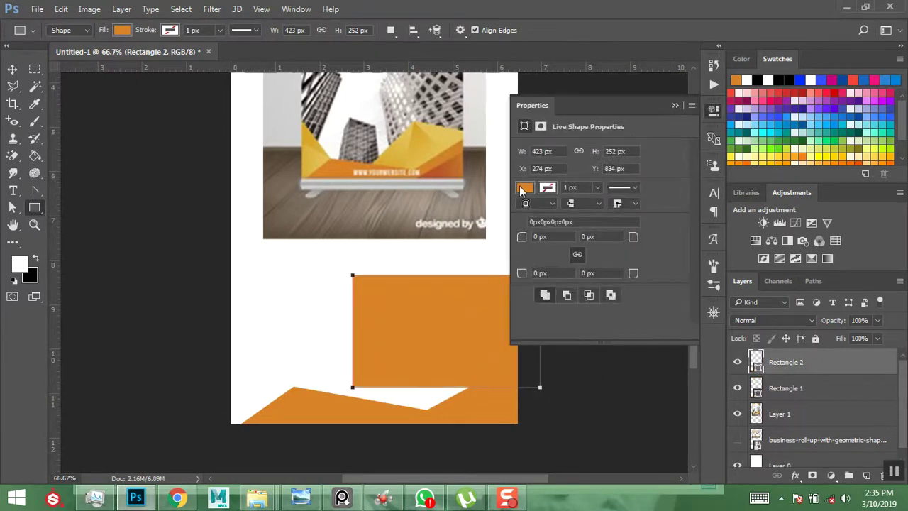
{"action": "left_click", "coordinate": [525, 188]}
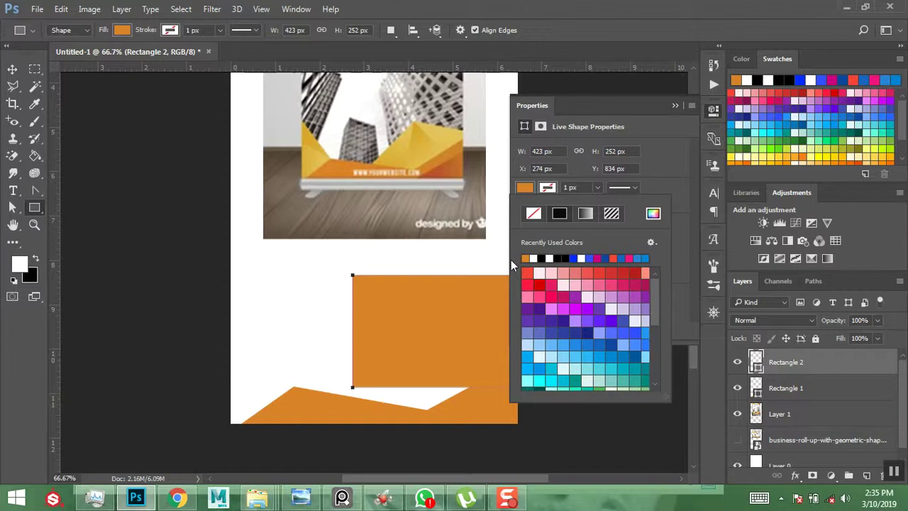
{"action": "left_click", "coordinate": [652, 213]}
{"action": "left_click", "coordinate": [400, 150]}
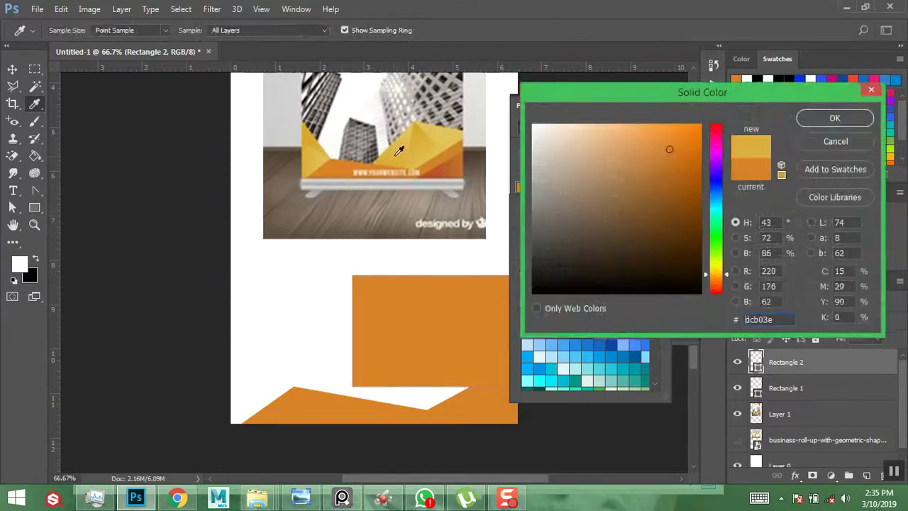
{"action": "left_click", "coordinate": [798, 122]}
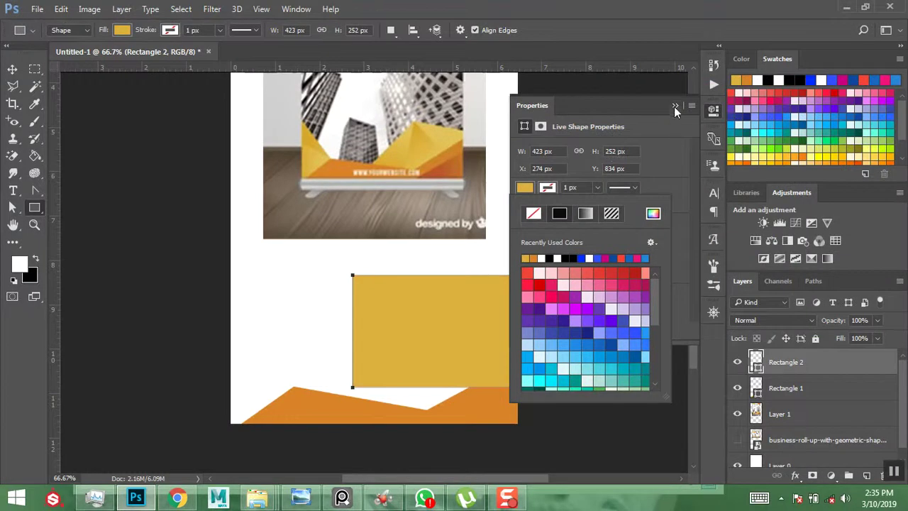
{"action": "left_click", "coordinate": [676, 107]}
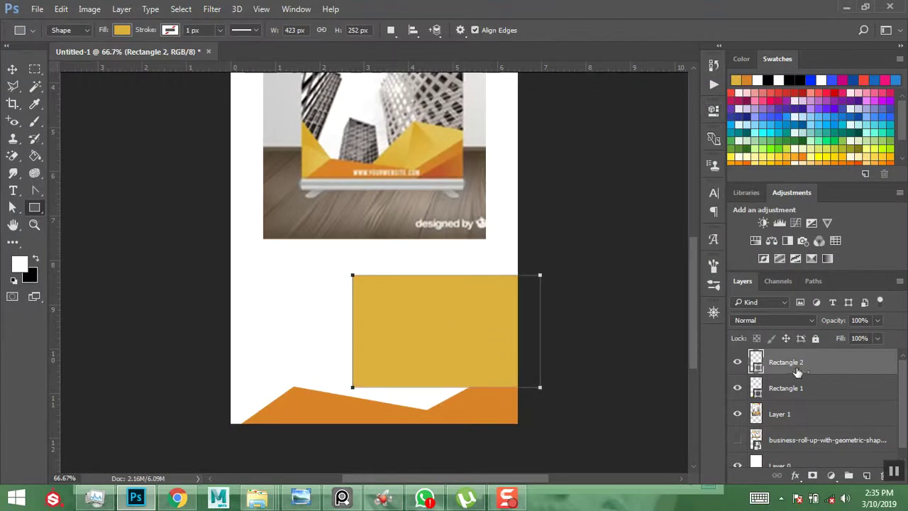
{"action": "left_click_drag", "start_coordinate": [825, 369], "coordinate": [828, 402]}
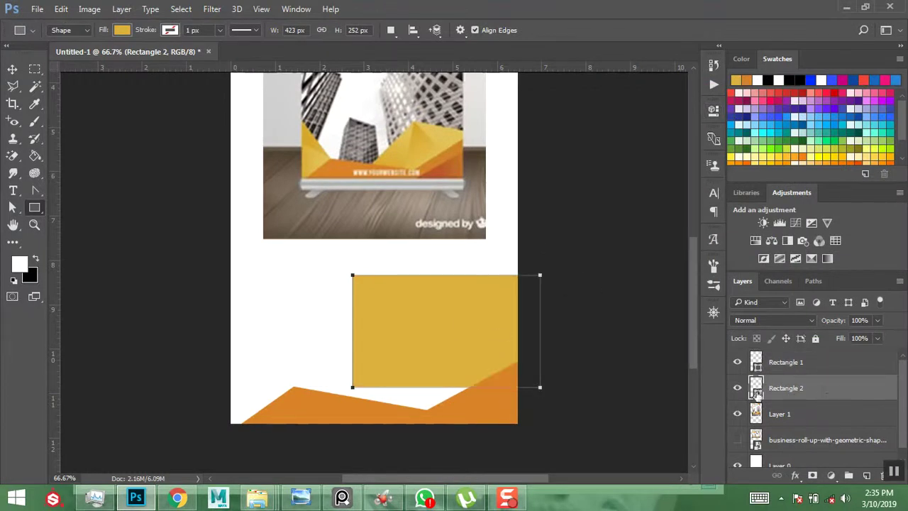
Rename Rectangle 2 to 'rec 1' and Rectangle 1 to 'Rect 2'
{"action": "double_click", "coordinate": [784, 389]}
{"action": "type", "text": "B"}
{"action": "type", "text": "1"}
{"action": "key", "text": "Return"}
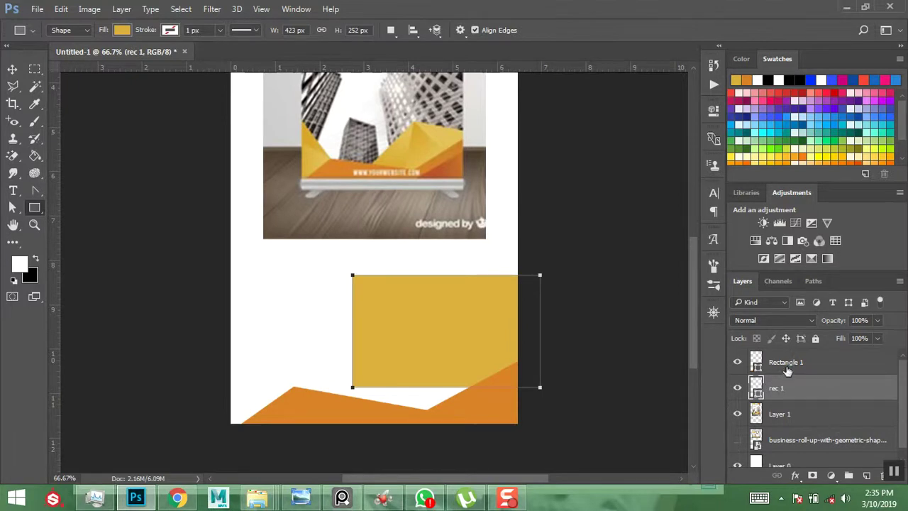
{"action": "double_click", "coordinate": [786, 363]}
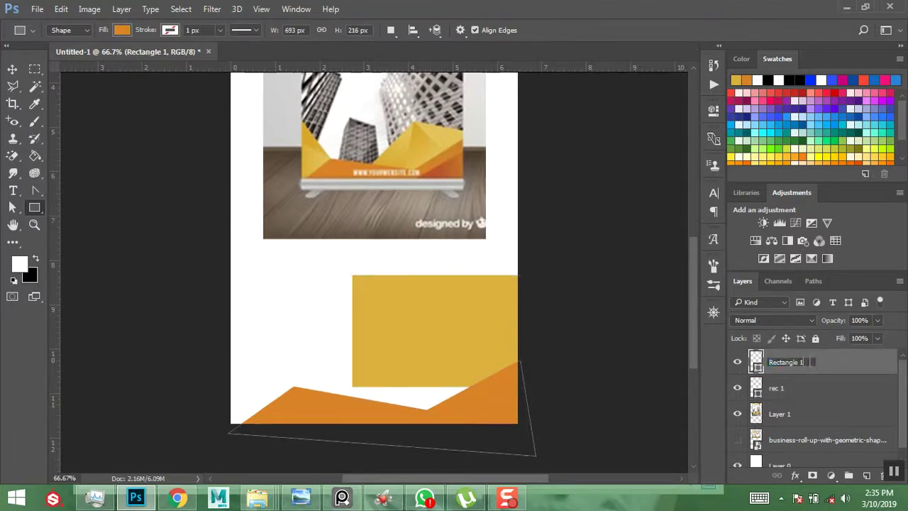
{"action": "type", "text": "Rect 2"}
{"action": "key", "text": "Return"}
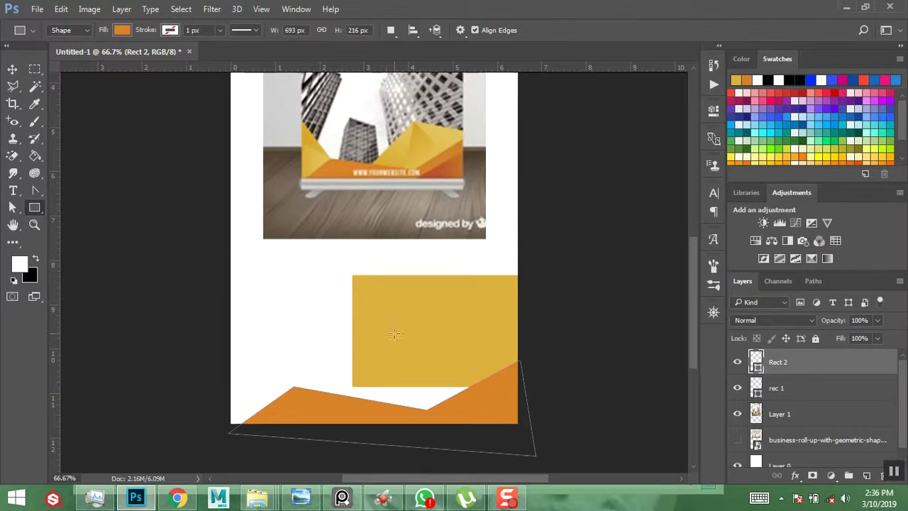
{"action": "key", "text": "ctrl+t"}
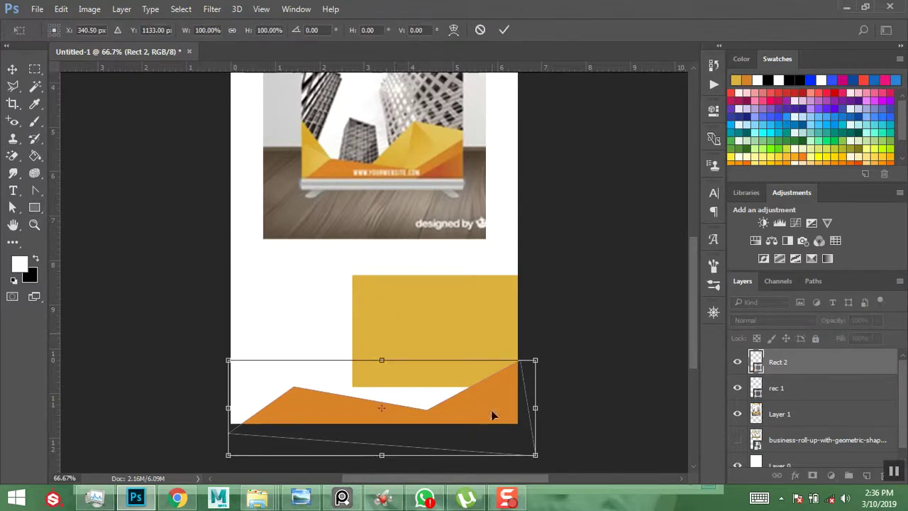
{"action": "key", "text": "Return"}
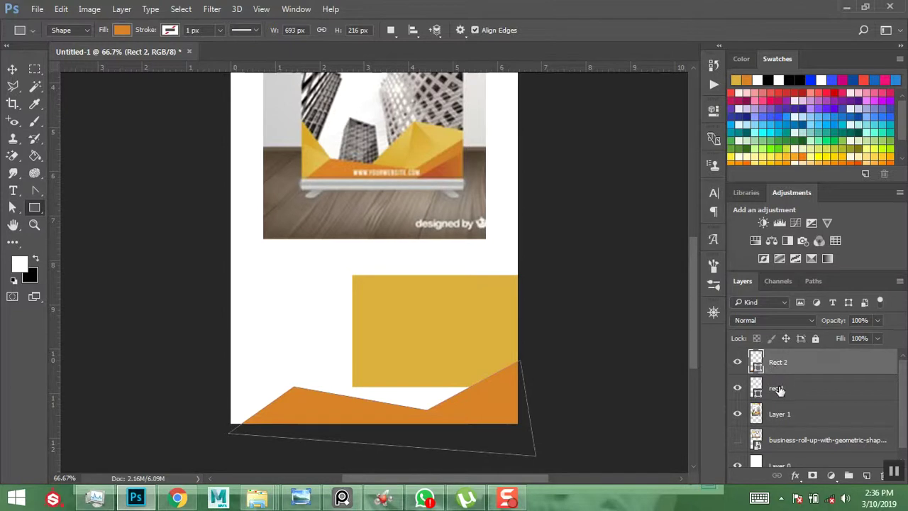
Correct the layer names to 'rec 2' for the yellow block and 'Rect 1' for the orange shape
{"action": "left_click", "coordinate": [779, 389]}
{"action": "double_click", "coordinate": [778, 389]}
{"action": "left_click", "coordinate": [789, 388]}
{"action": "type", "text": "2"}
{"action": "key", "text": "Return"}
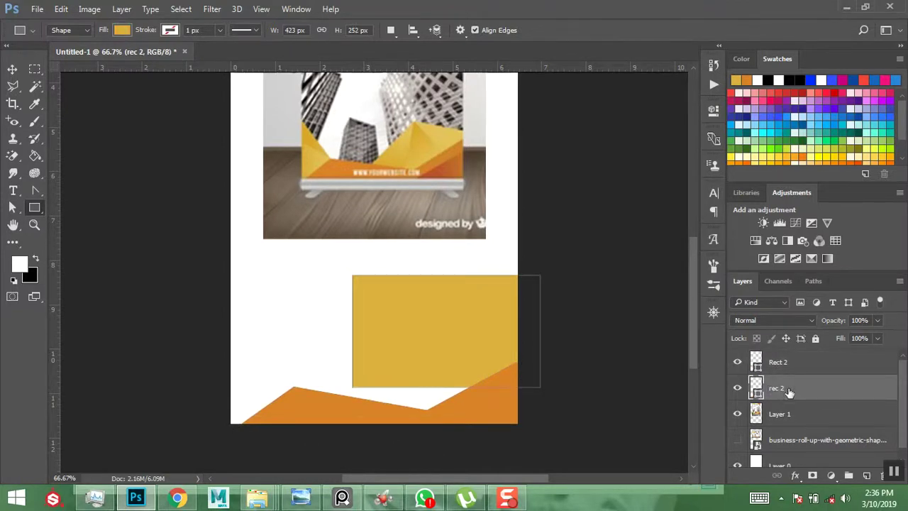
{"action": "double_click", "coordinate": [779, 363]}
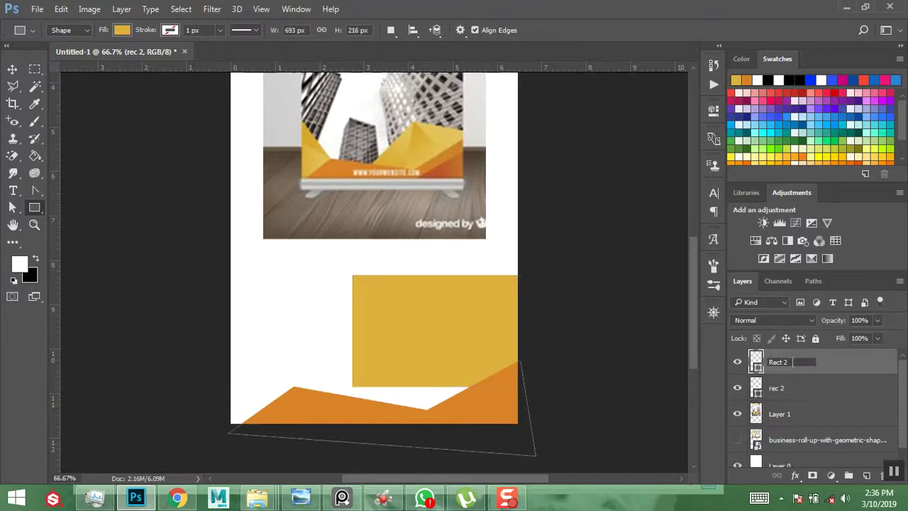
{"action": "key", "text": "Return"}
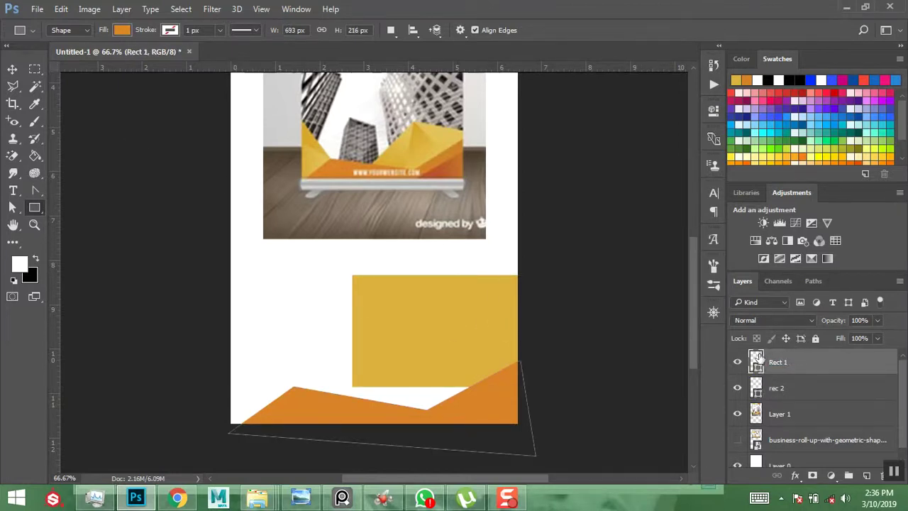
Select the rec 2 layer and start Free Transform on the yellow rectangle
{"action": "key", "text": "v"}
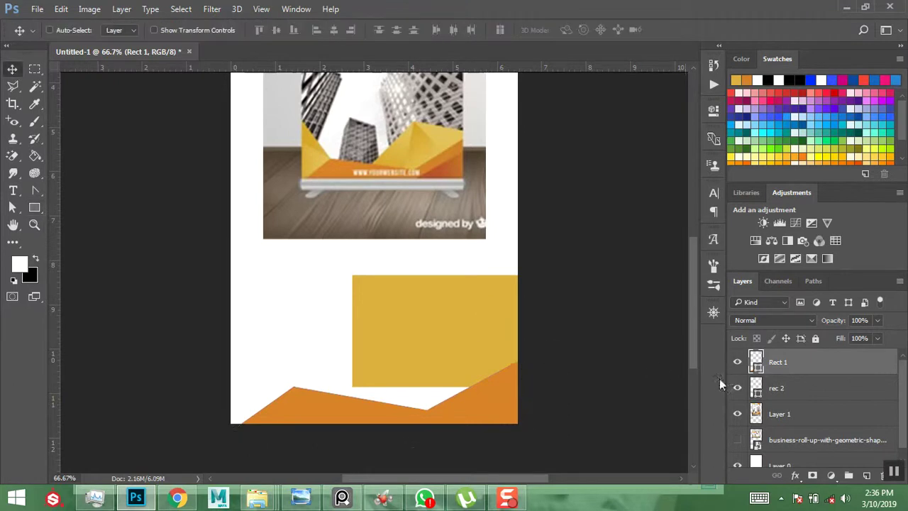
{"action": "key", "text": "ctrl+t"}
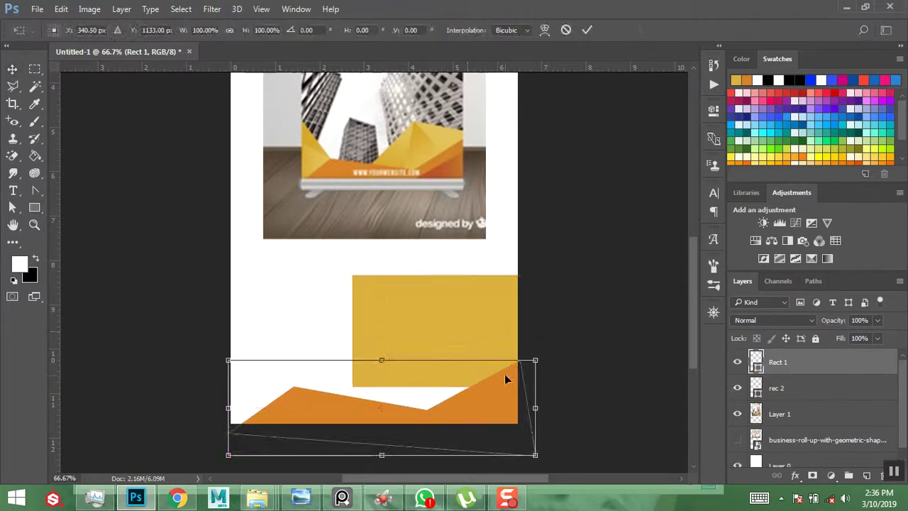
{"action": "key", "text": "Escape"}
{"action": "left_click", "coordinate": [807, 388]}
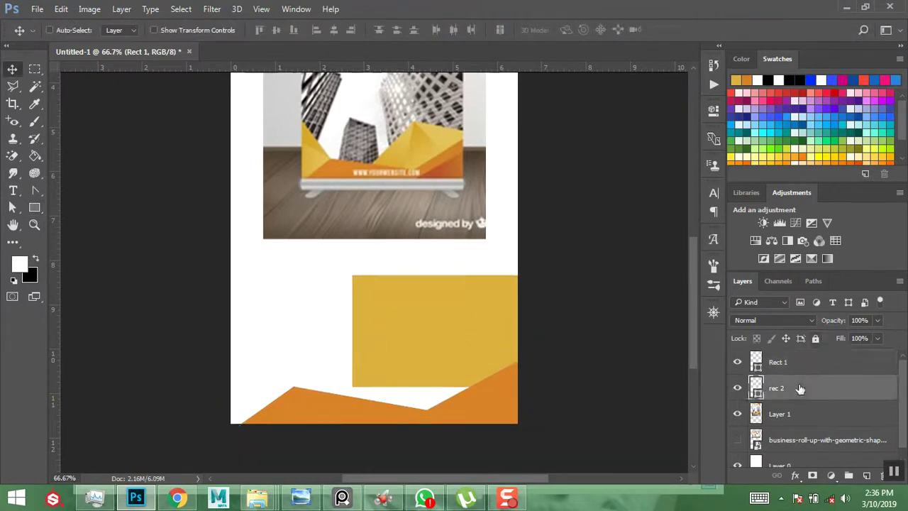
{"action": "key", "text": "ctrl+t"}
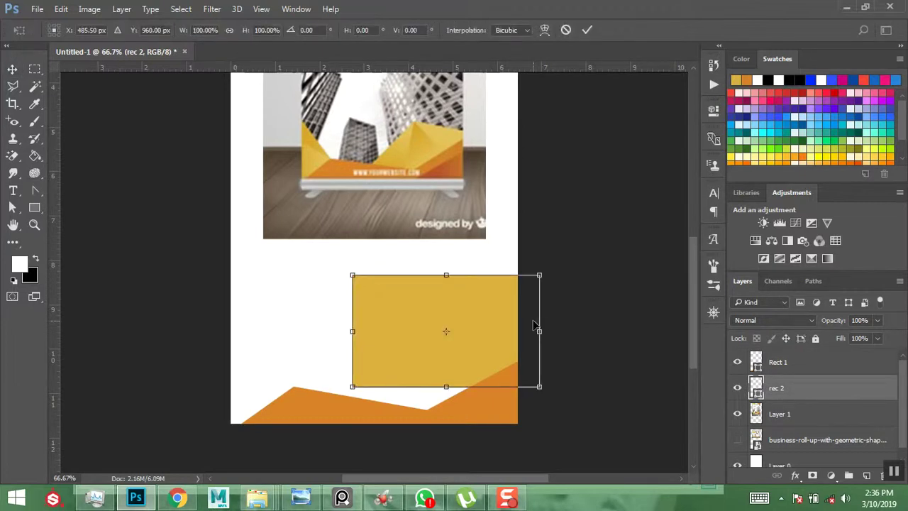
Narrow the yellow rectangle, rotate it about 47.5°, and lower it behind the orange shape
{"action": "left_click_drag", "start_coordinate": [540, 329], "coordinate": [436, 377]}
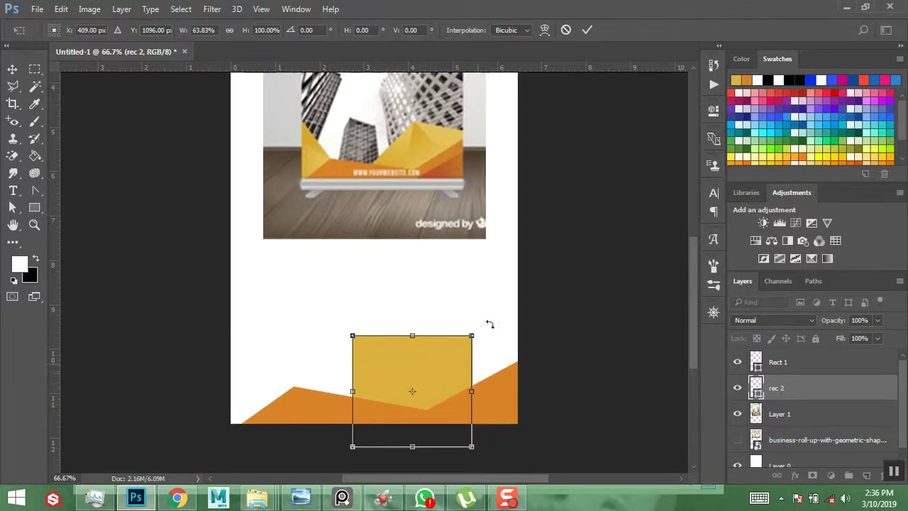
{"action": "left_click_drag", "start_coordinate": [493, 320], "coordinate": [492, 364]}
{"action": "left_click_drag", "start_coordinate": [495, 391], "coordinate": [495, 396]}
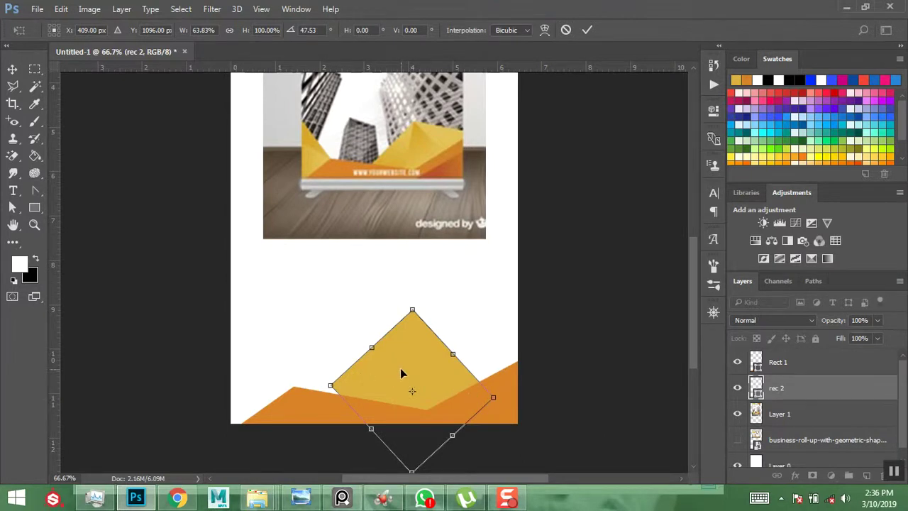
{"action": "key", "text": "Return"}
{"action": "left_click_drag", "start_coordinate": [407, 364], "coordinate": [409, 377]}
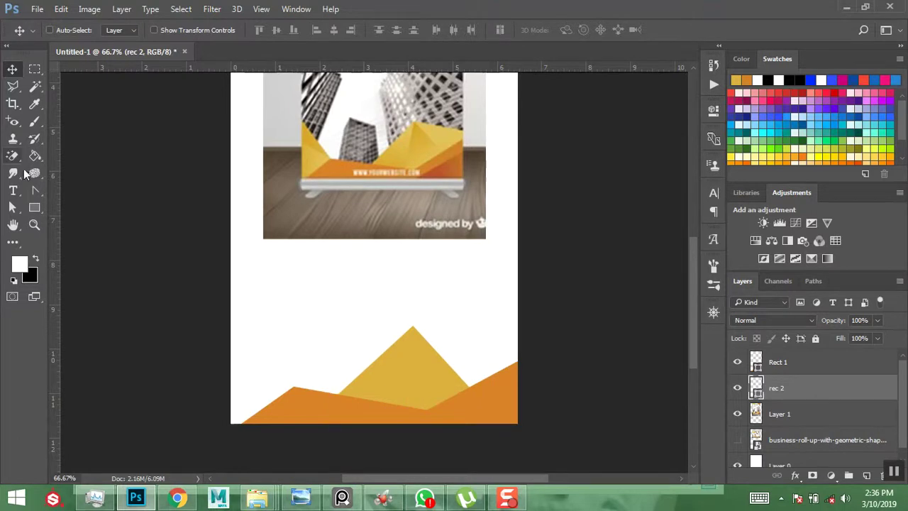
Drag an anchor of the yellow shape to make it a narrower peak
{"action": "left_click", "coordinate": [12, 208]}
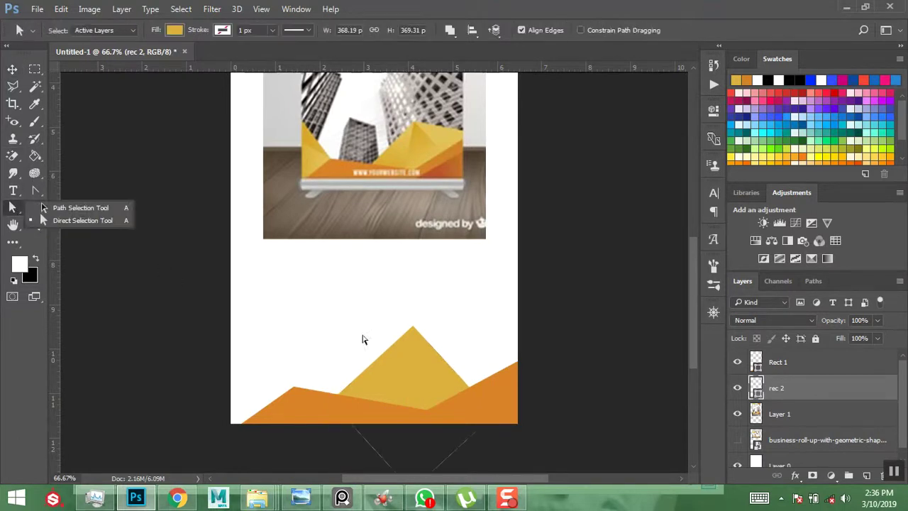
{"action": "left_click", "coordinate": [328, 387]}
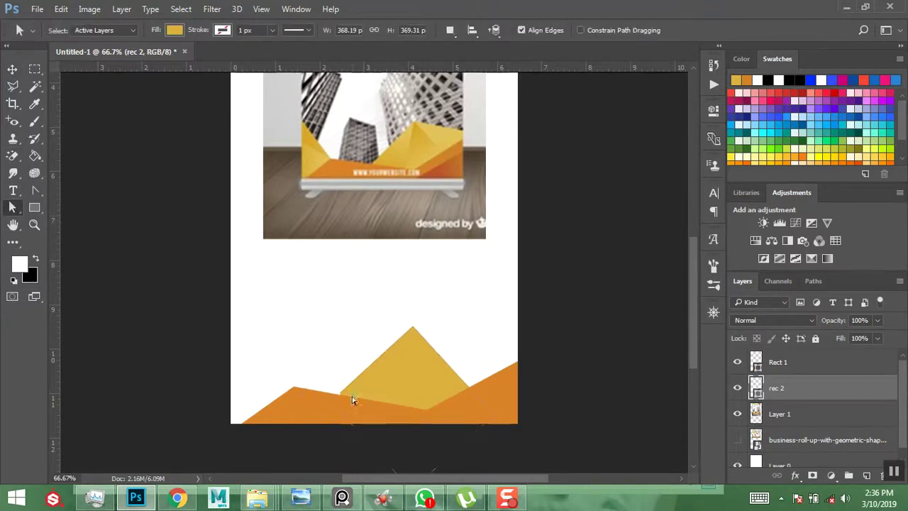
{"action": "left_click", "coordinate": [402, 389]}
{"action": "left_click_drag", "start_coordinate": [517, 442], "coordinate": [416, 433]}
{"action": "left_click_drag", "start_coordinate": [395, 304], "coordinate": [422, 321]}
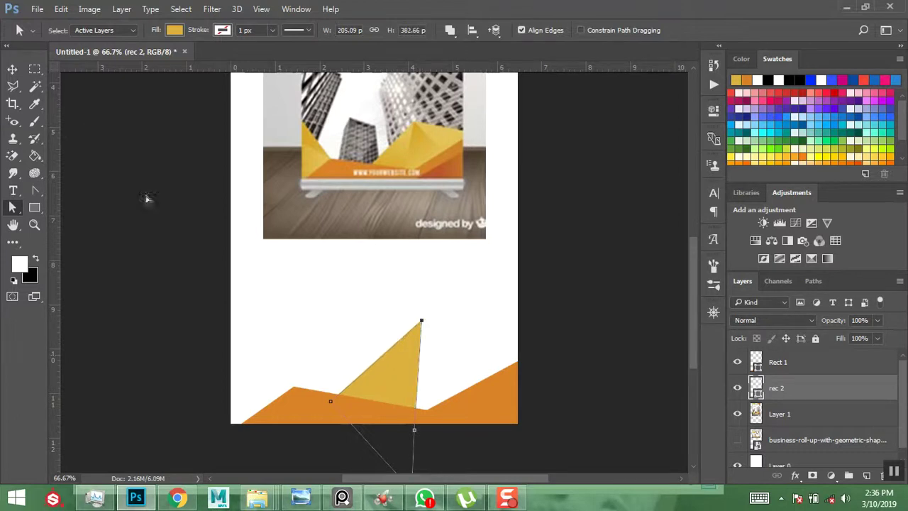
{"action": "left_click", "coordinate": [13, 69]}
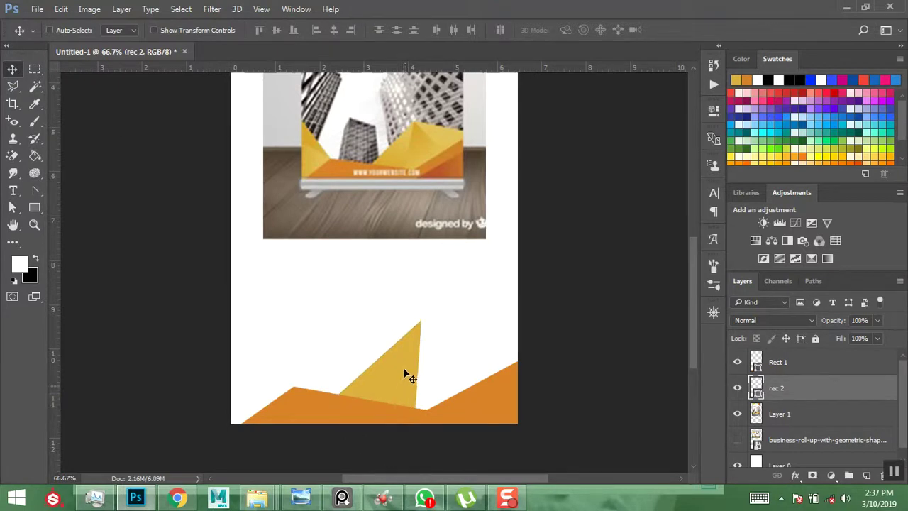
Duplicate the rec 2 layer as 'rec 3' and shift the copy to the right
{"action": "right_click", "coordinate": [802, 388]}
{"action": "left_click", "coordinate": [566, 139]}
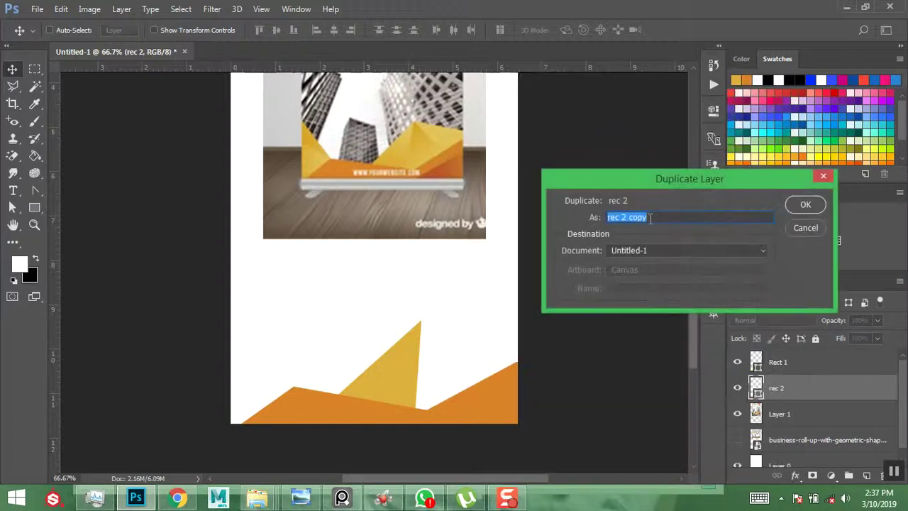
{"action": "left_click", "coordinate": [663, 218]}
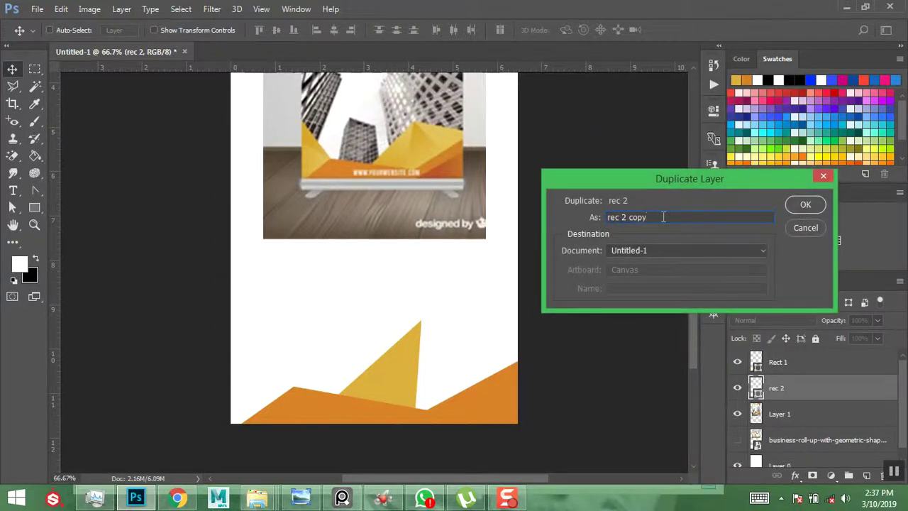
{"action": "type", "text": "3"}
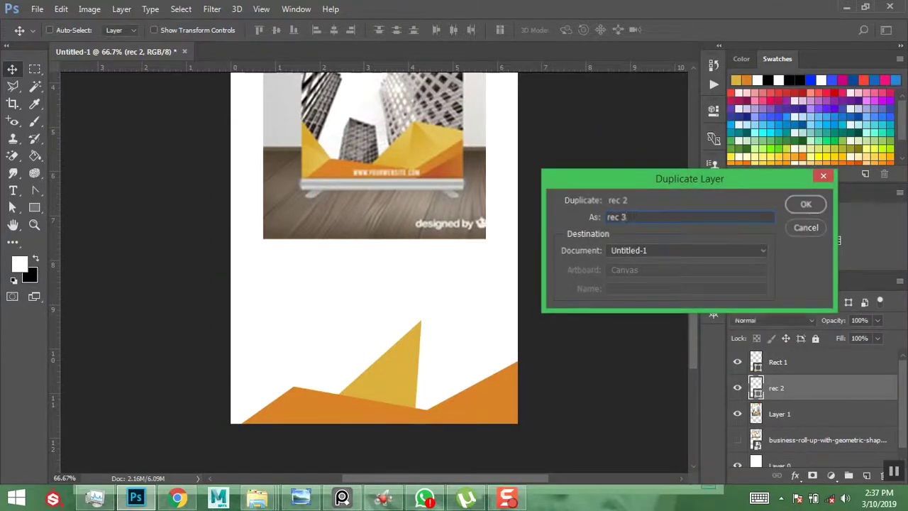
{"action": "key", "text": "Return"}
{"action": "left_click_drag", "start_coordinate": [388, 384], "coordinate": [424, 383]}
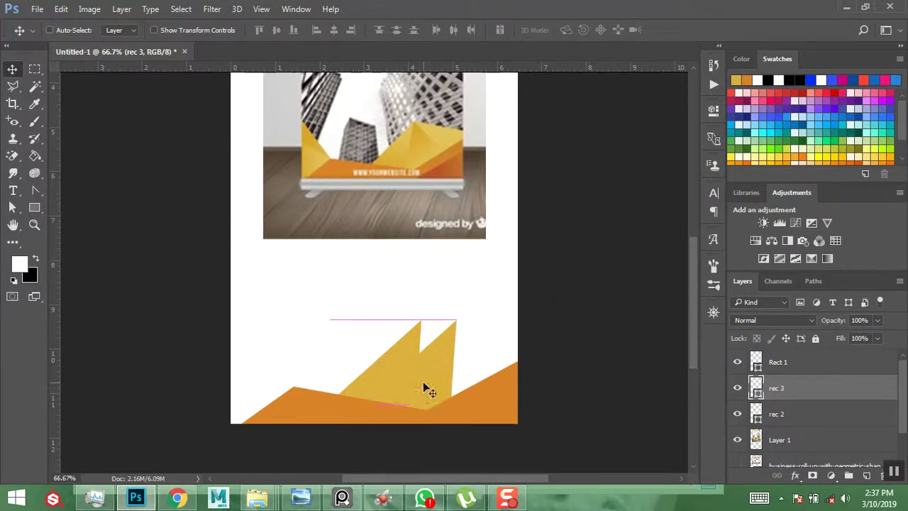
Rotate rec 3 counter-clockwise, move it down-right, and select its apex anchor
{"action": "key", "text": "ctrl+t"}
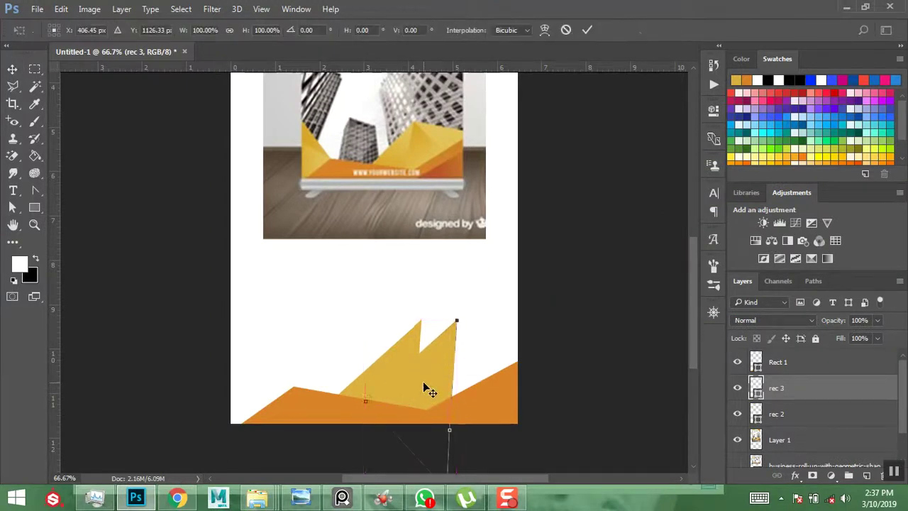
{"action": "left_click_drag", "start_coordinate": [471, 308], "coordinate": [389, 293]}
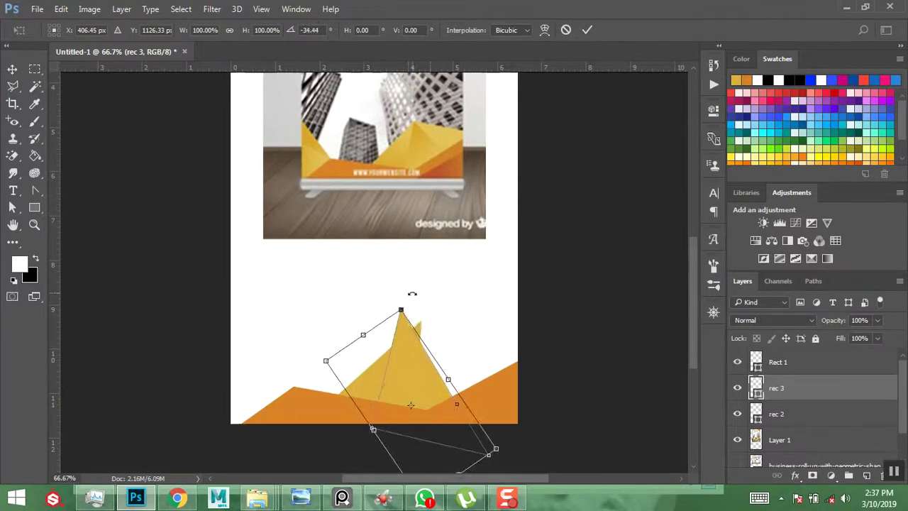
{"action": "left_click_drag", "start_coordinate": [411, 366], "coordinate": [435, 375]}
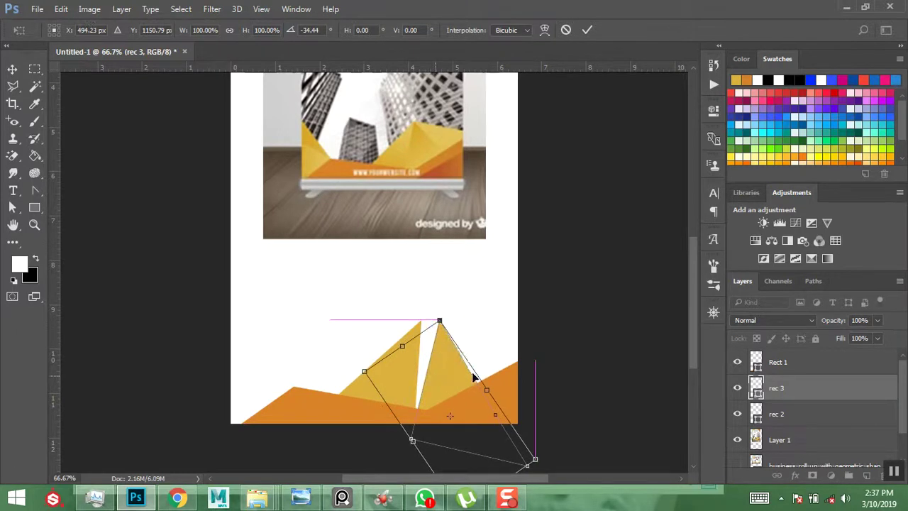
{"action": "key", "text": "Return"}
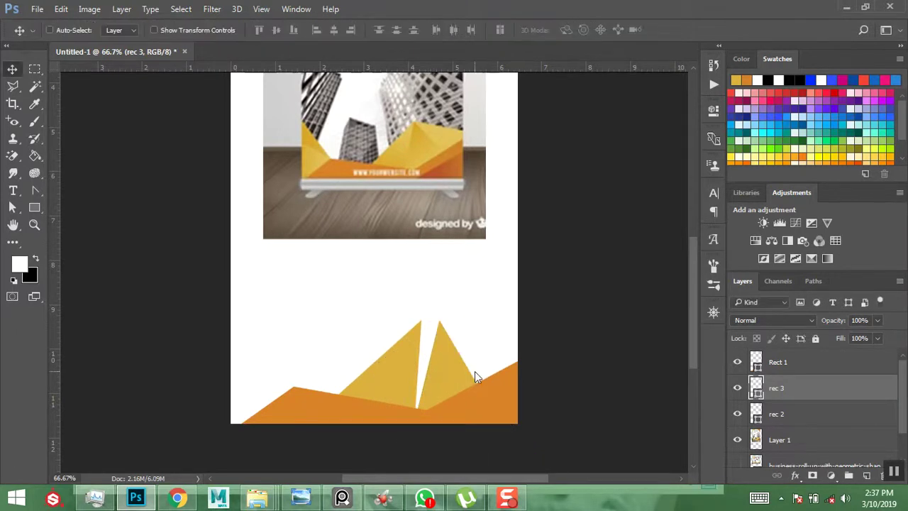
{"action": "left_click", "coordinate": [13, 207]}
{"action": "left_click_drag", "start_coordinate": [411, 279], "coordinate": [420, 321]}
{"action": "left_click", "coordinate": [439, 323]}
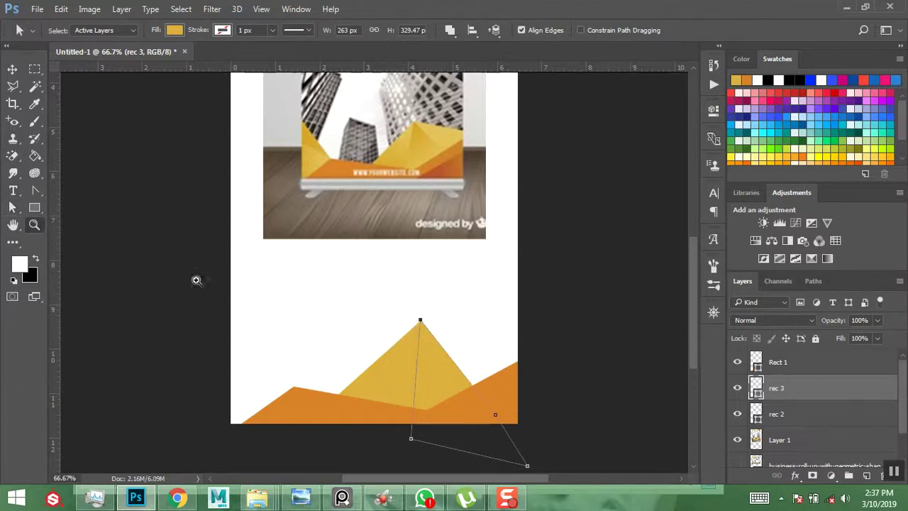
Zoom in on the yellow peaks and nudge rec 3's apex toward the other triangle's tip
{"action": "left_click", "coordinate": [34, 225]}
{"action": "left_click", "coordinate": [478, 429]}
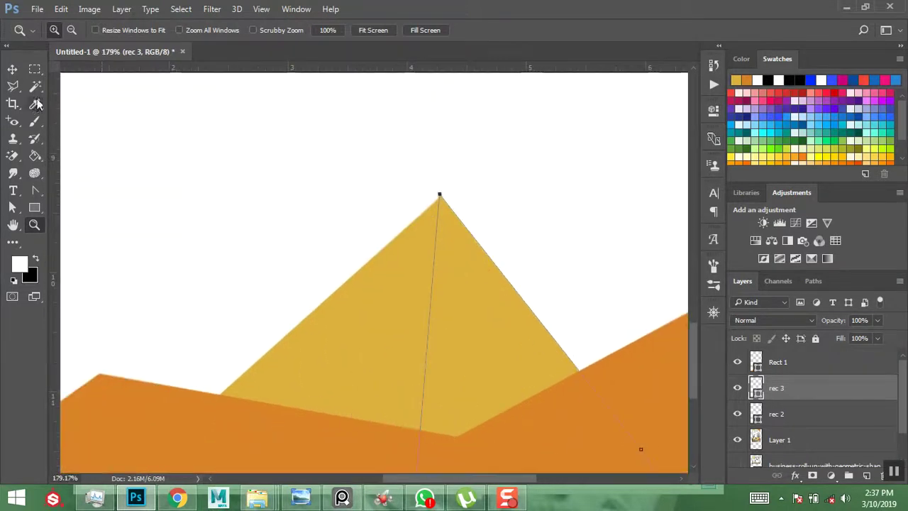
{"action": "left_click", "coordinate": [12, 68]}
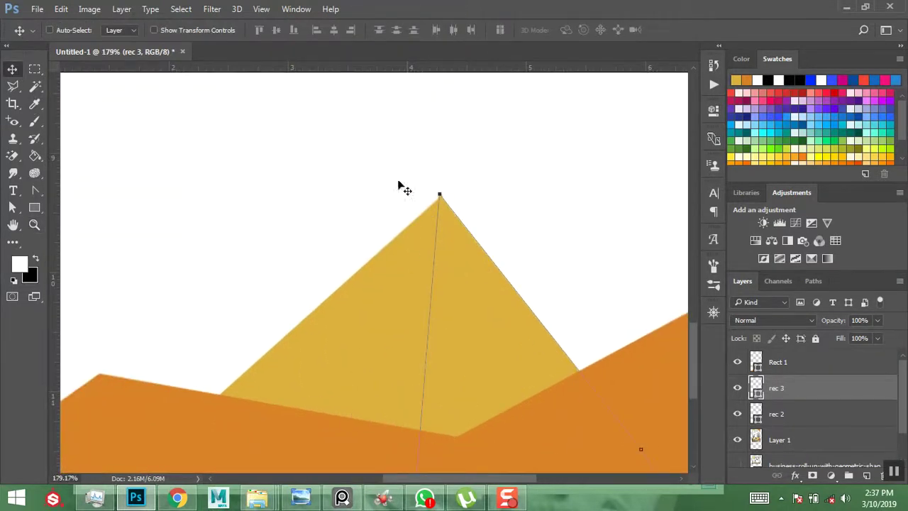
{"action": "left_click", "coordinate": [15, 207]}
{"action": "left_click_drag", "start_coordinate": [397, 167], "coordinate": [443, 198]}
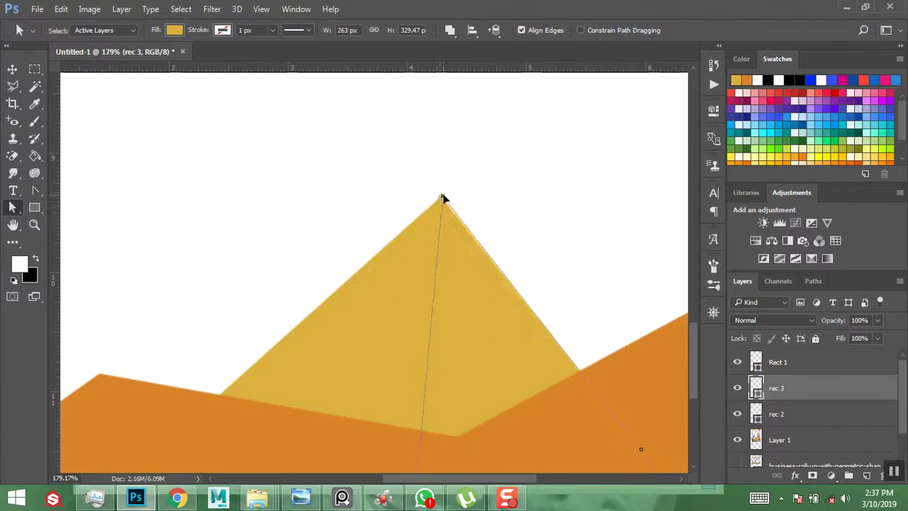
{"action": "left_click", "coordinate": [501, 192]}
{"action": "left_click", "coordinate": [448, 220]}
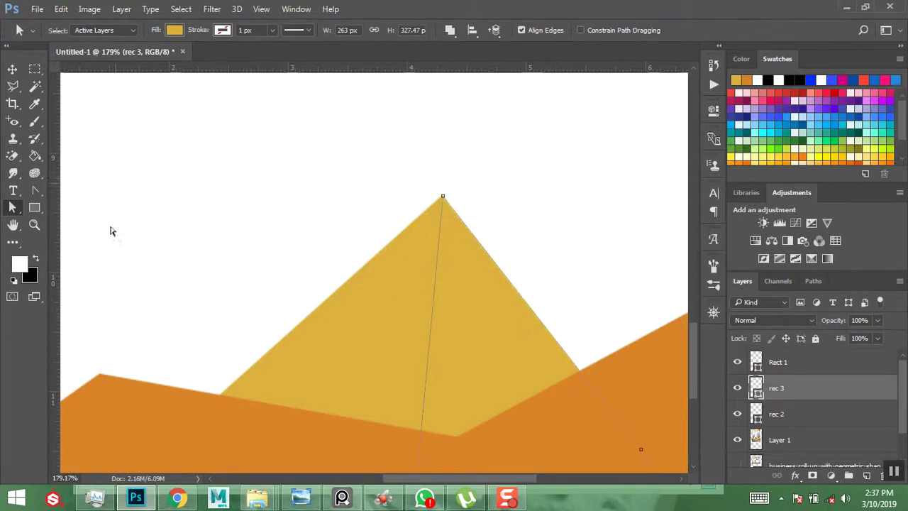
Zoom closer and raise the apex a pixel so both tips align exactly
{"action": "left_click", "coordinate": [34, 225]}
{"action": "left_click_drag", "start_coordinate": [557, 298], "coordinate": [372, 177]}
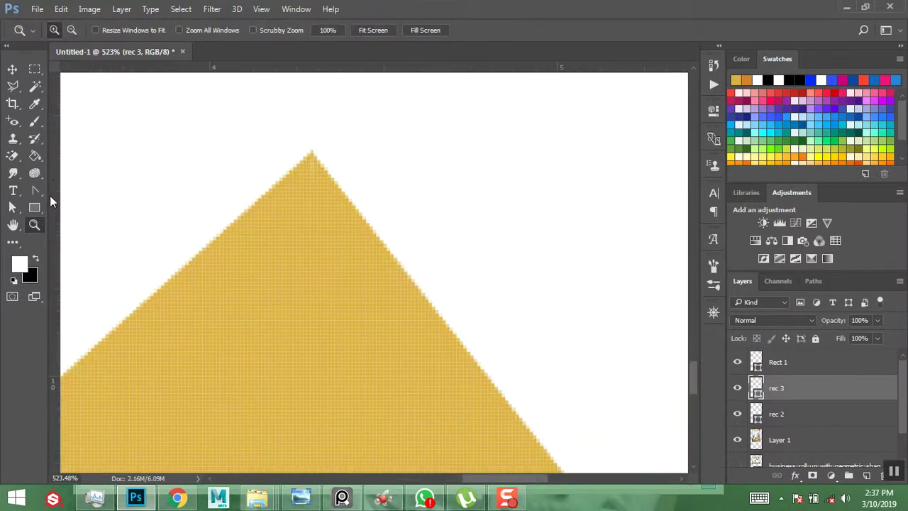
{"action": "left_click", "coordinate": [12, 207]}
{"action": "left_click_drag", "start_coordinate": [301, 118], "coordinate": [369, 213]}
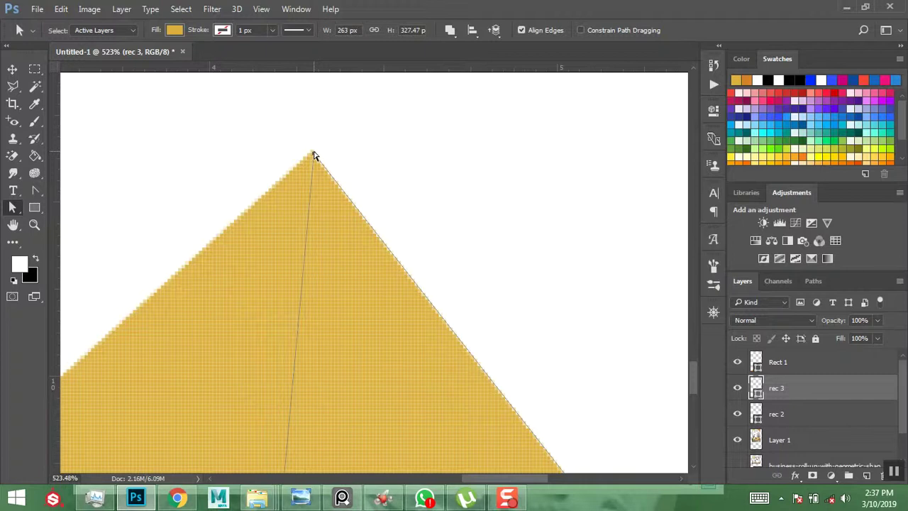
{"action": "left_click_drag", "start_coordinate": [314, 155], "coordinate": [314, 149]}
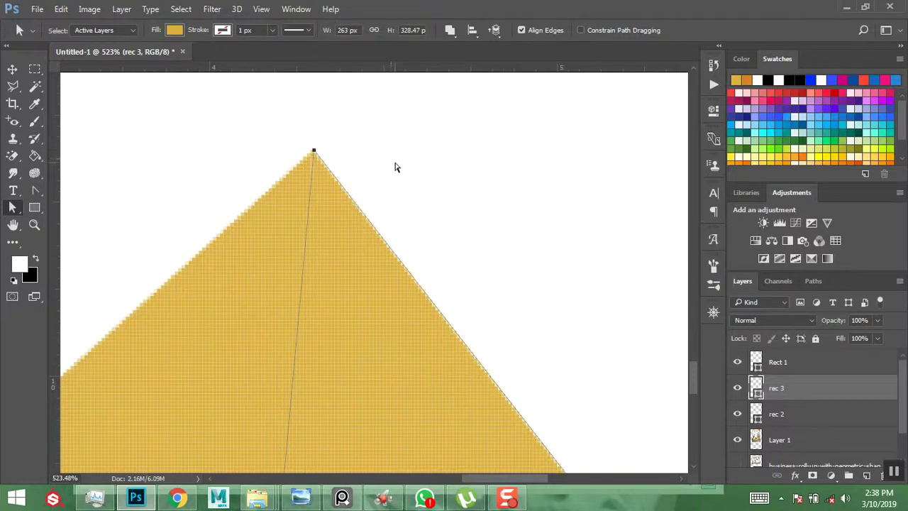
{"action": "scroll", "coordinate": [395, 168], "scroll_direction": "down", "scroll_amount": 10}
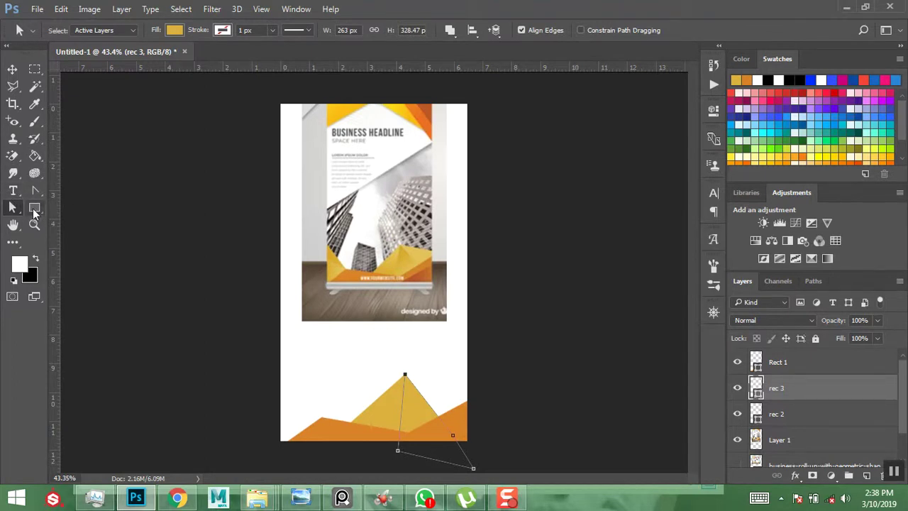
Open and close rec 3's shape properties, then select the Rectangle tool
{"action": "key", "text": "v"}
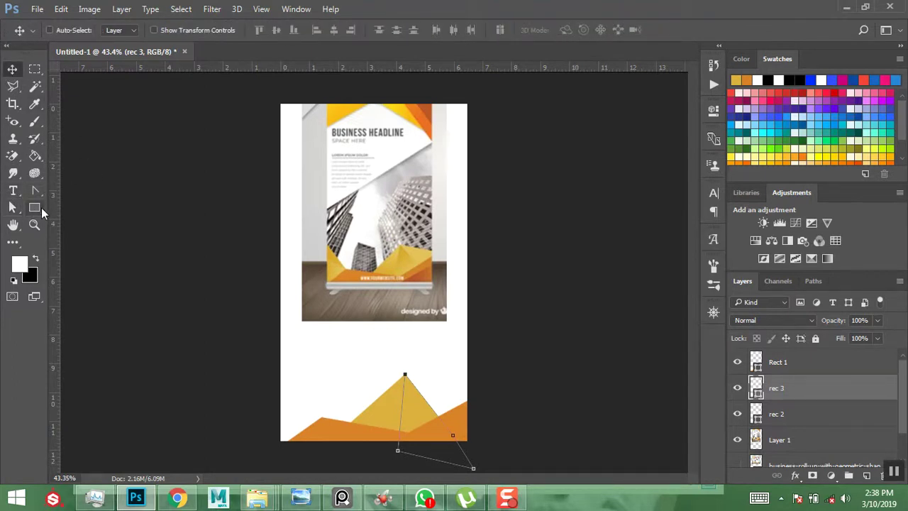
{"action": "left_click", "coordinate": [34, 208]}
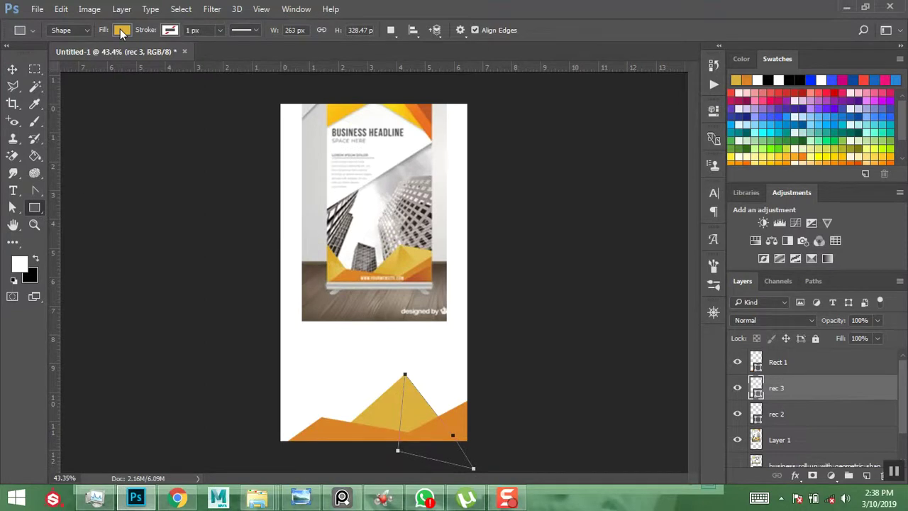
{"action": "left_click", "coordinate": [714, 111]}
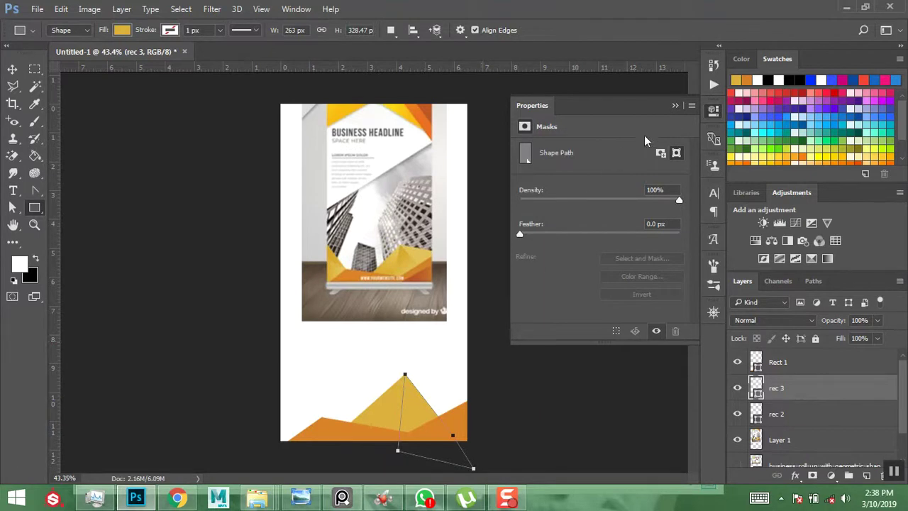
{"action": "left_click", "coordinate": [676, 107]}
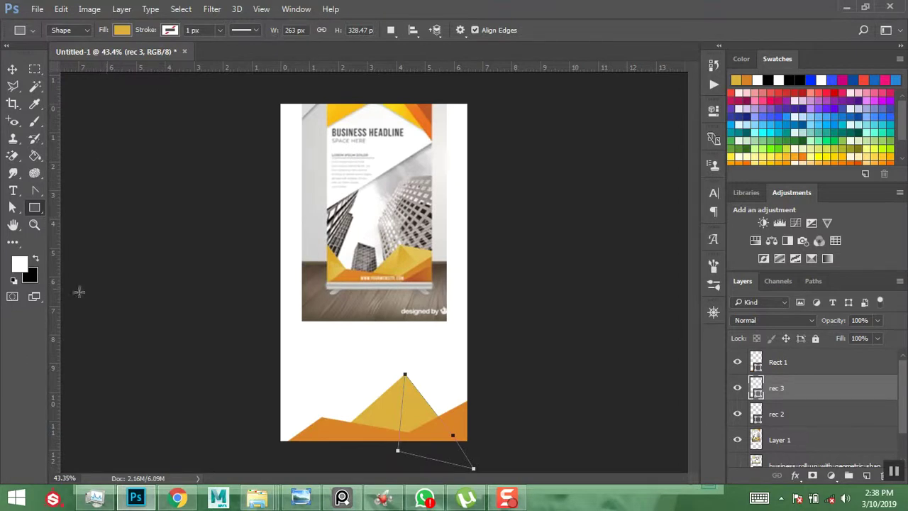
{"action": "right_click", "coordinate": [36, 209]}
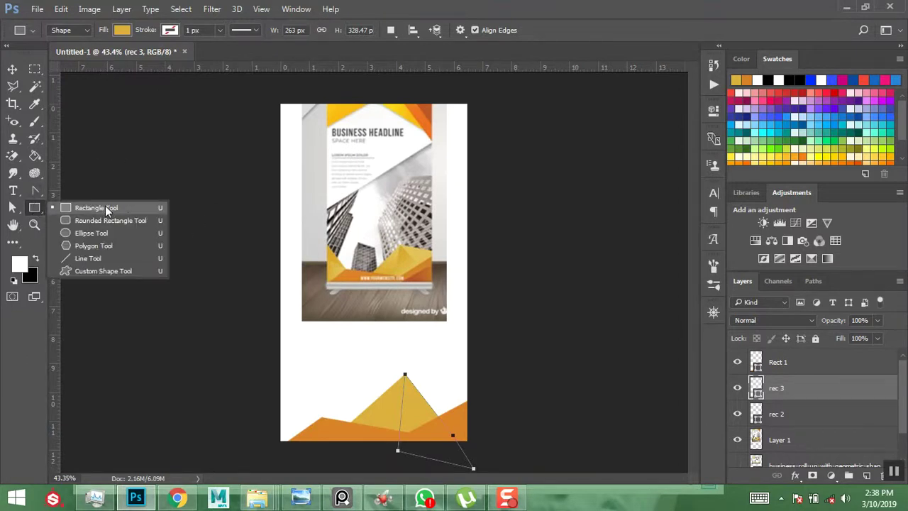
{"action": "left_click", "coordinate": [105, 206]}
Fill rec 3 with a darker yellow eyedropped from the reference poster
{"action": "left_click", "coordinate": [122, 31]}
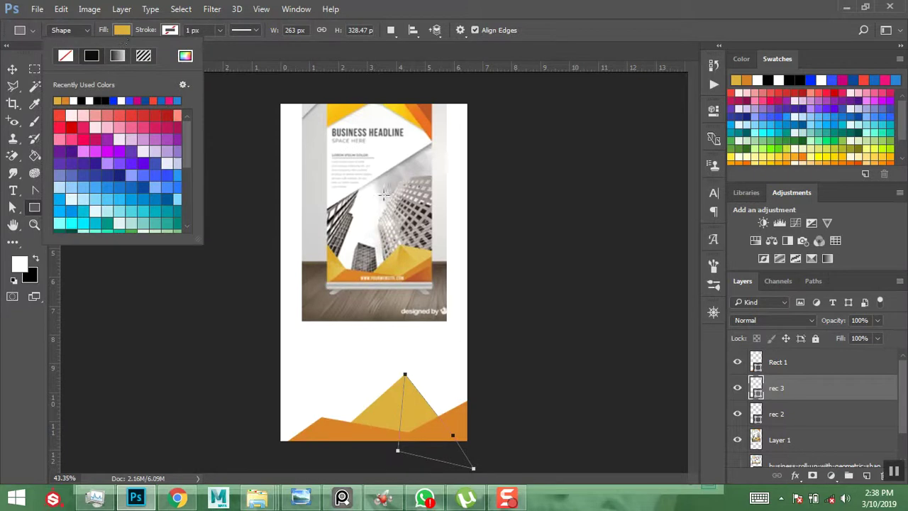
{"action": "left_click", "coordinate": [184, 57]}
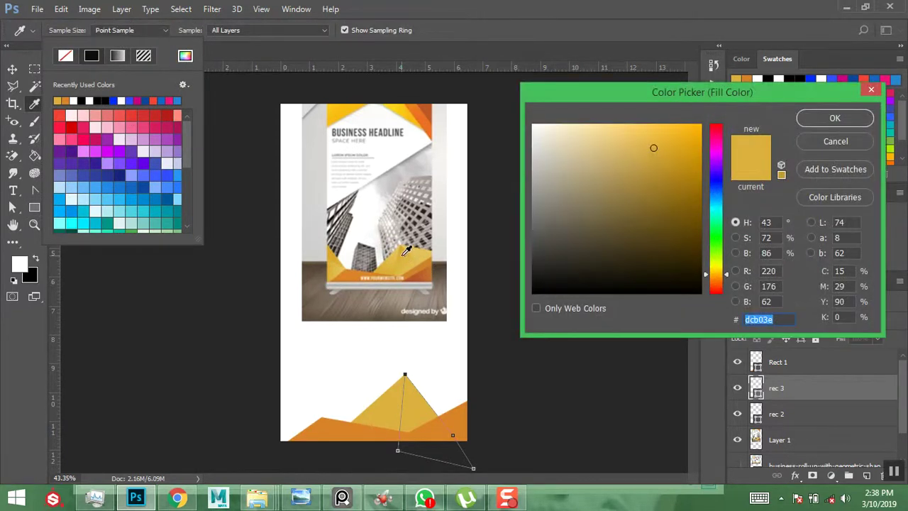
{"action": "left_click", "coordinate": [402, 270]}
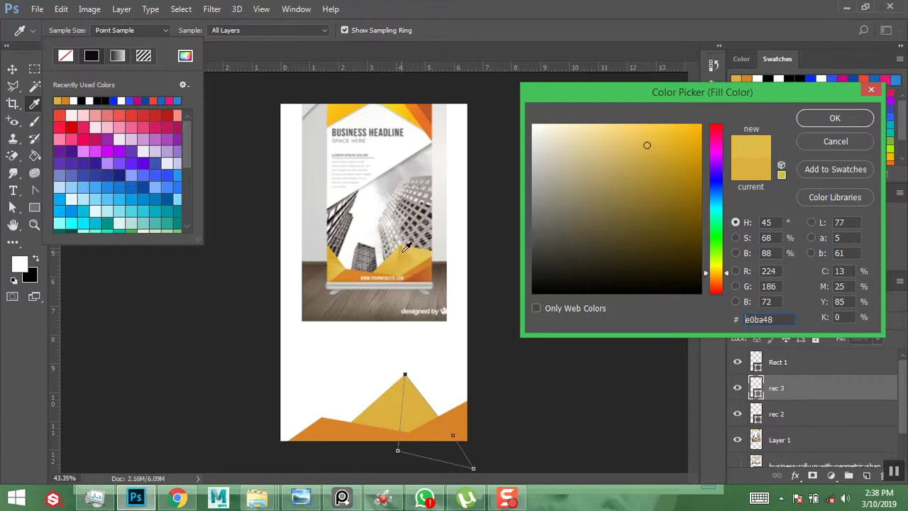
{"action": "left_click", "coordinate": [403, 250]}
{"action": "left_click", "coordinate": [835, 118]}
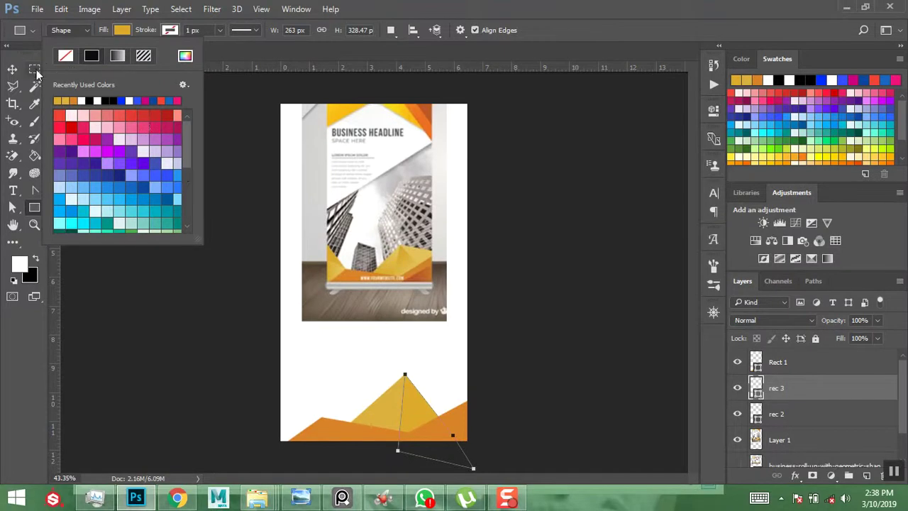
{"action": "left_click", "coordinate": [12, 69]}
{"action": "left_click", "coordinate": [12, 69]}
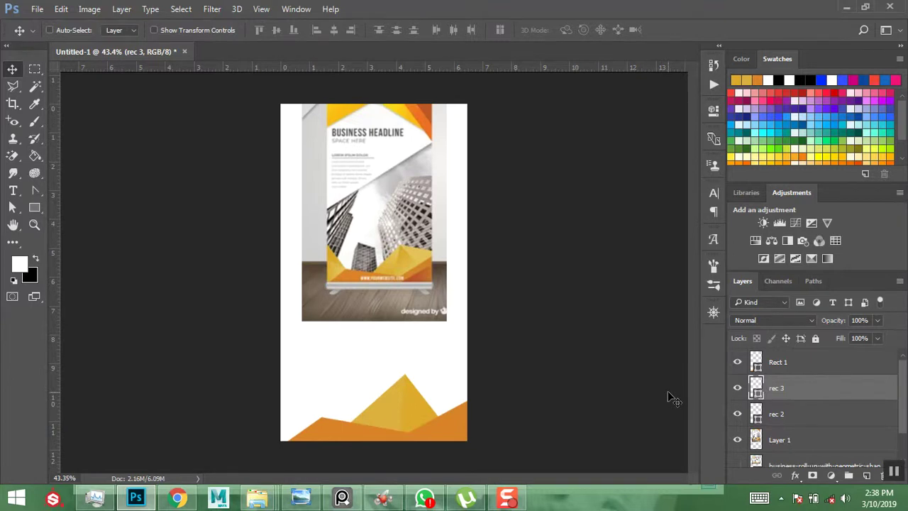
Duplicate rec 3, rotate the copy about -25°, and move it up-right
{"action": "key", "text": "ctrl+j"}
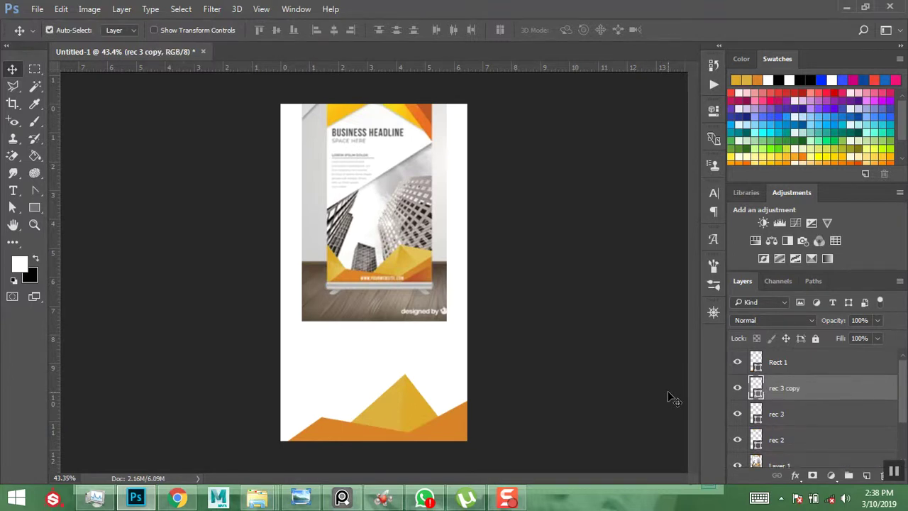
{"action": "left_click_drag", "start_coordinate": [432, 438], "coordinate": [430, 431]}
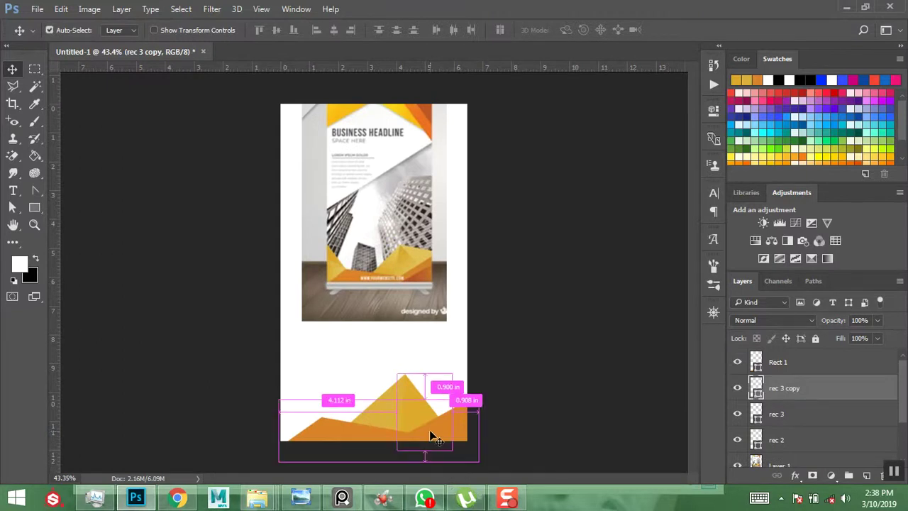
{"action": "key", "text": "ctrl+t"}
{"action": "left_click_drag", "start_coordinate": [475, 361], "coordinate": [449, 341]}
{"action": "left_click_drag", "start_coordinate": [418, 406], "coordinate": [429, 395]}
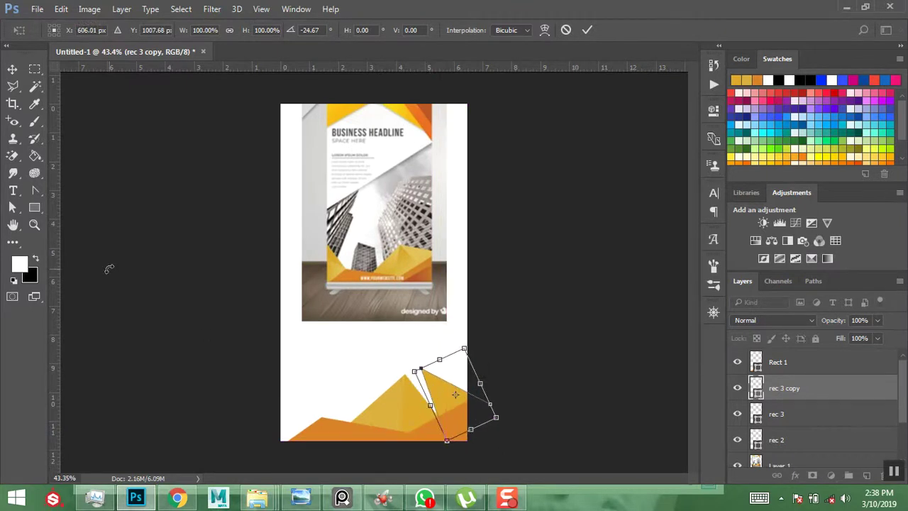
{"action": "key", "text": "Return"}
Pull the rec 3 copy's tip left and down to span the gap between peaks
{"action": "left_click", "coordinate": [34, 224]}
{"action": "left_click_drag", "start_coordinate": [358, 314], "coordinate": [471, 436]}
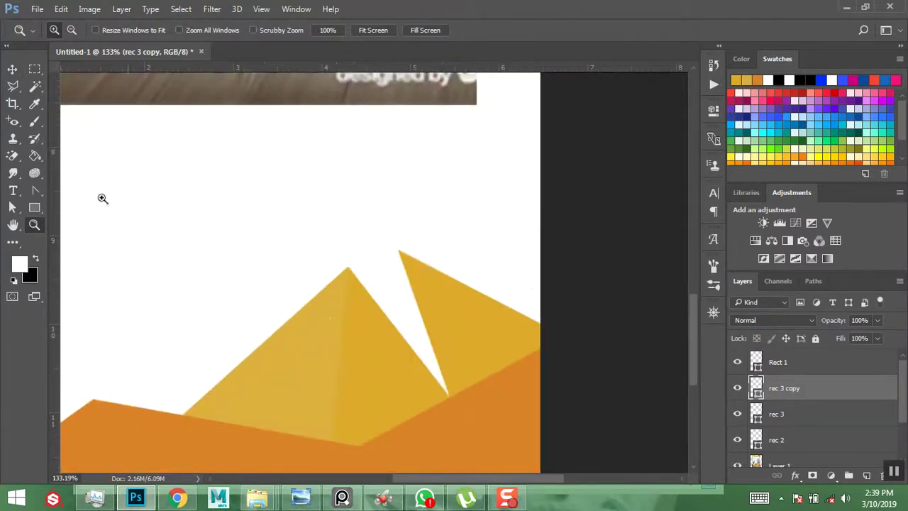
{"action": "left_click", "coordinate": [12, 69]}
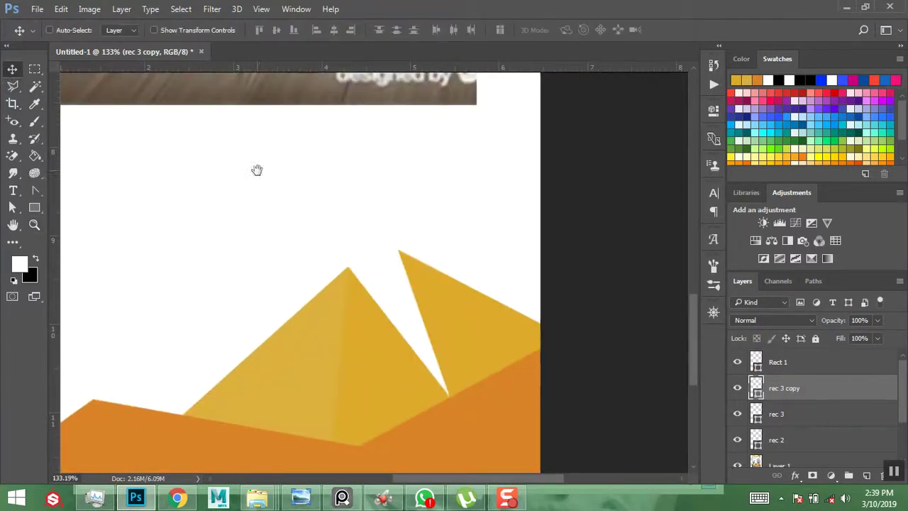
{"action": "left_click_drag", "start_coordinate": [260, 168], "coordinate": [298, 357]}
{"action": "key", "text": "ctrl+minus"}
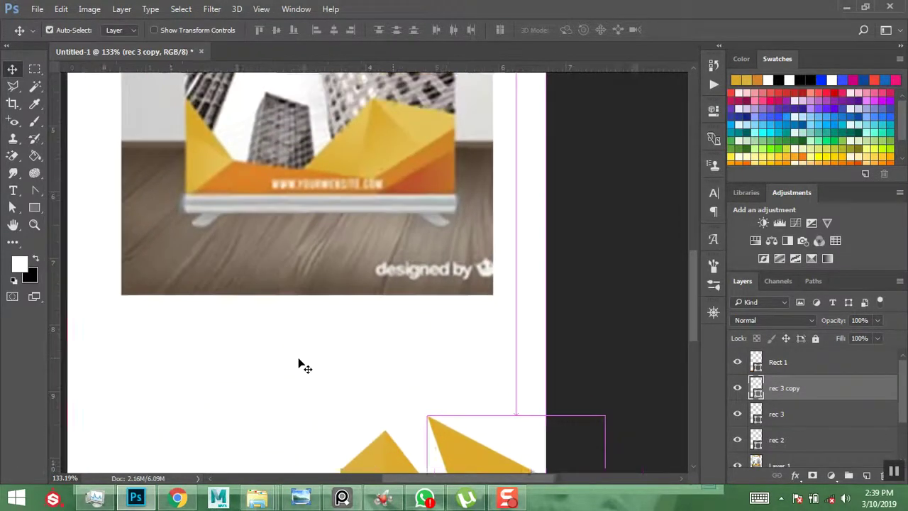
{"action": "key", "text": "ctrl+minus"}
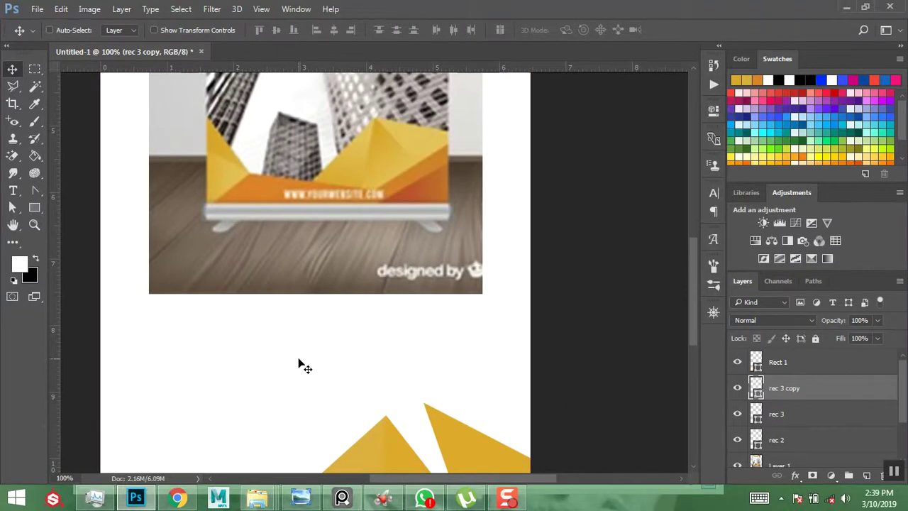
{"action": "left_click_drag", "start_coordinate": [321, 303], "coordinate": [320, 286]}
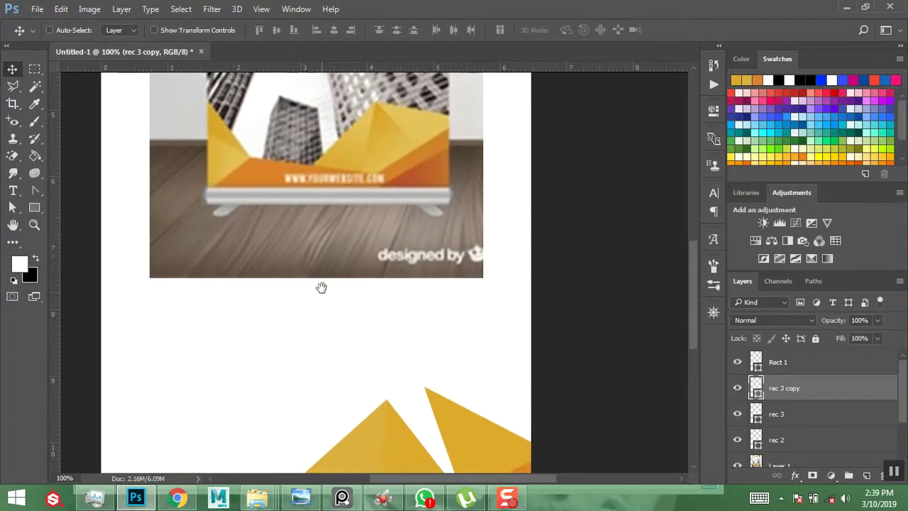
{"action": "left_click", "coordinate": [14, 207]}
{"action": "left_click_drag", "start_coordinate": [385, 358], "coordinate": [457, 418]}
{"action": "left_click_drag", "start_coordinate": [425, 389], "coordinate": [389, 402]}
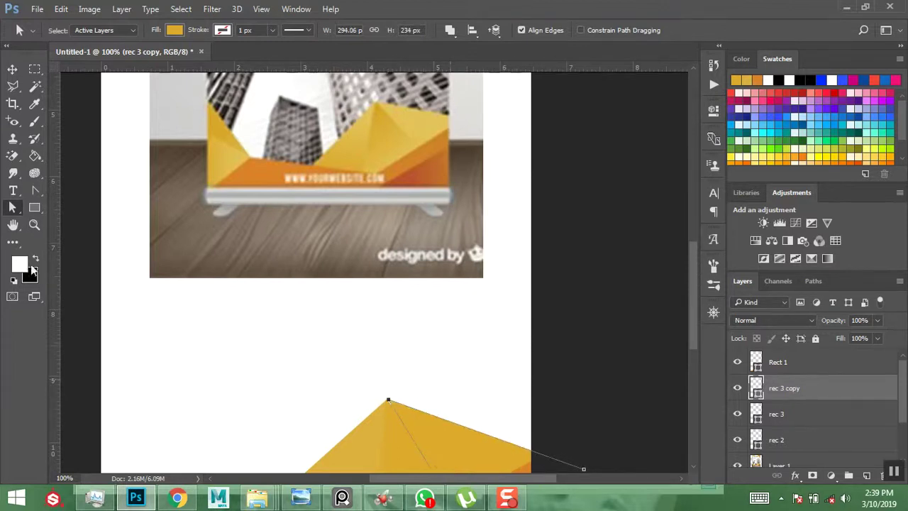
Zoom in on the yellow peak's tip and fine-tune the position of its anchor point
{"action": "left_click", "coordinate": [33, 224]}
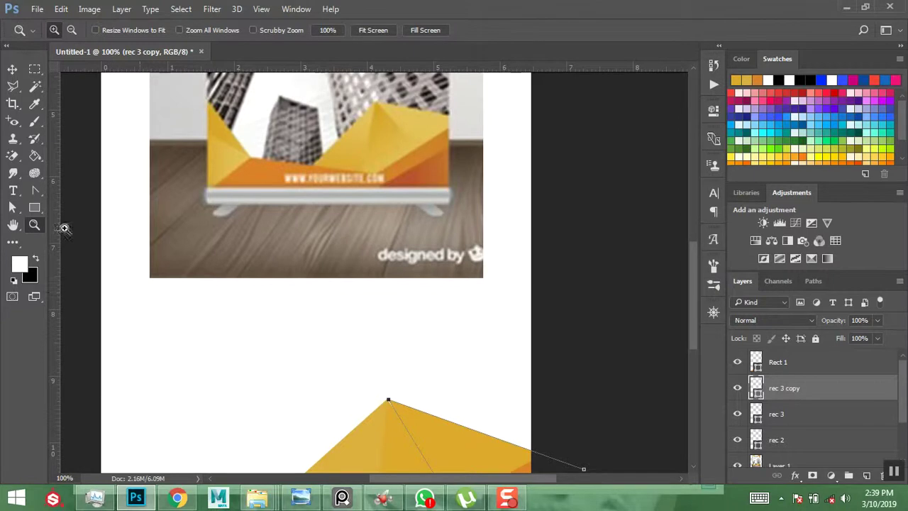
{"action": "left_click_drag", "start_coordinate": [351, 366], "coordinate": [420, 446]}
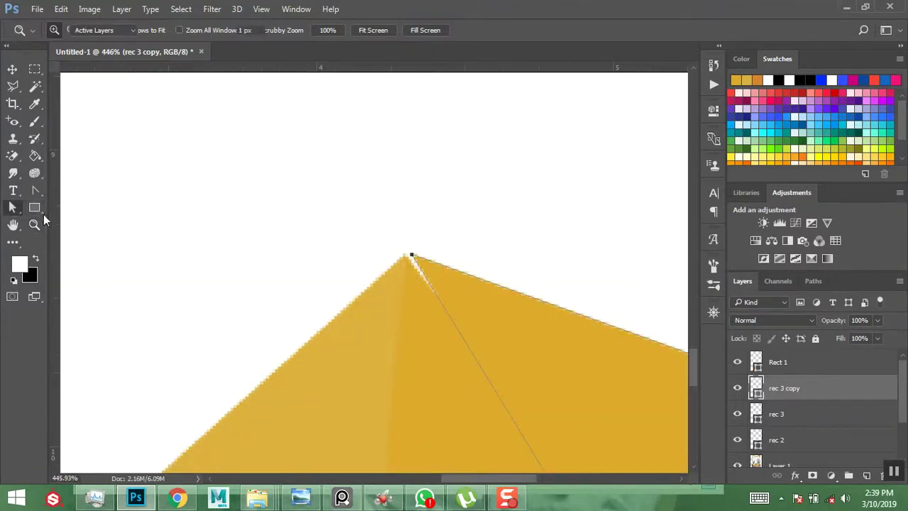
{"action": "left_click", "coordinate": [12, 207]}
{"action": "left_click", "coordinate": [414, 260]}
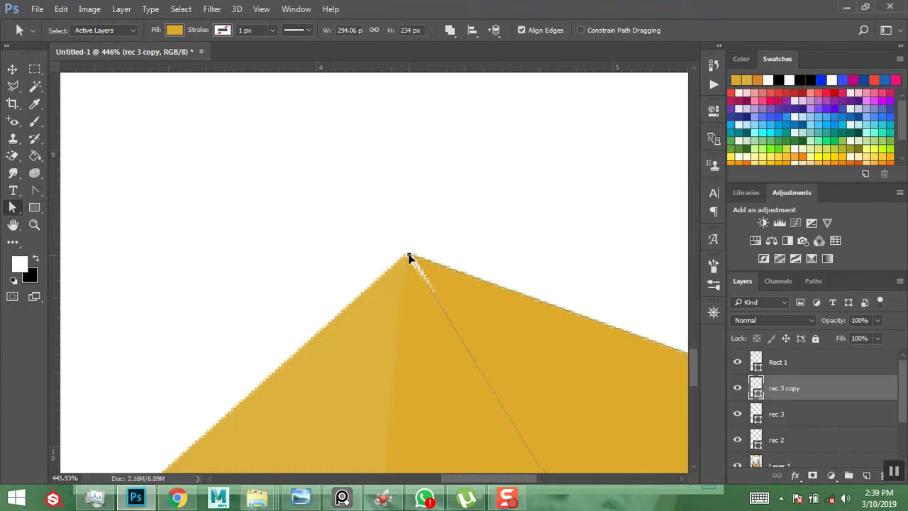
{"action": "left_click_drag", "start_coordinate": [409, 260], "coordinate": [408, 258]}
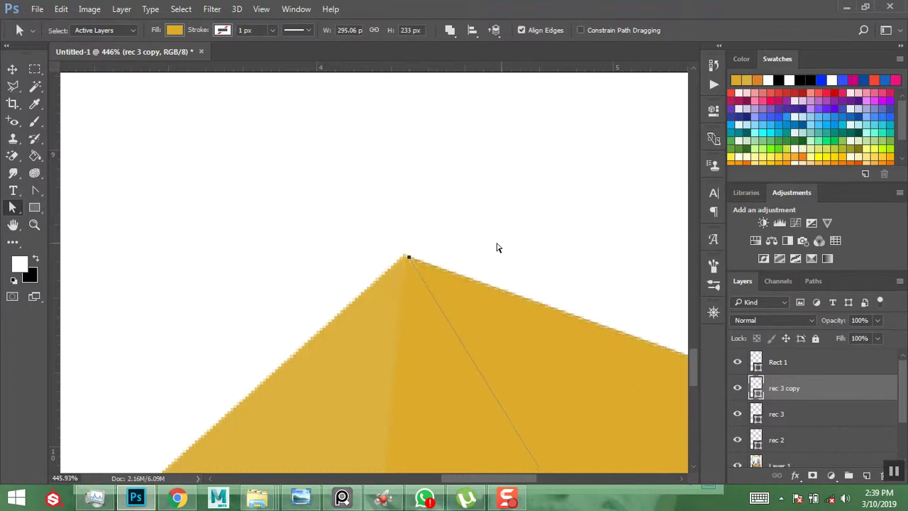
Fit the whole banner on screen and select the yellow peak's path
{"action": "key", "text": "ctrl+0"}
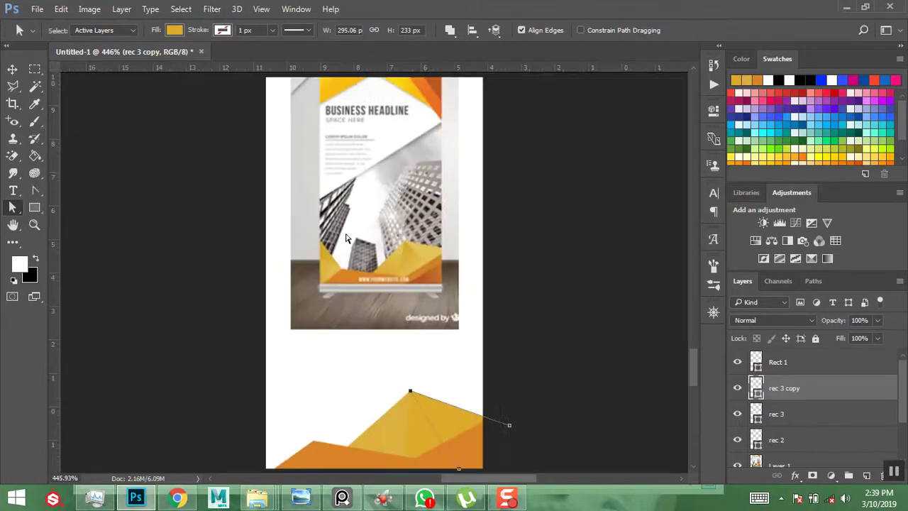
{"action": "left_click", "coordinate": [10, 70]}
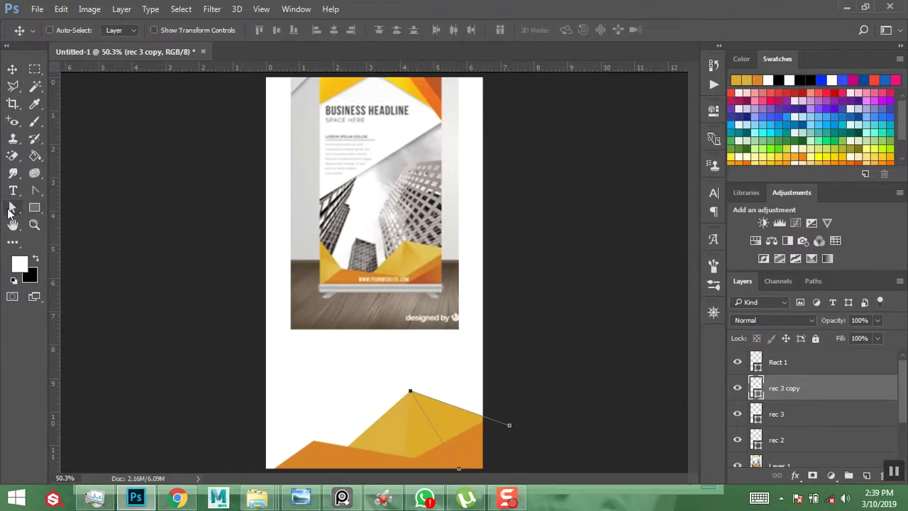
{"action": "left_click", "coordinate": [12, 207]}
{"action": "left_click_drag", "start_coordinate": [605, 333], "coordinate": [514, 409]}
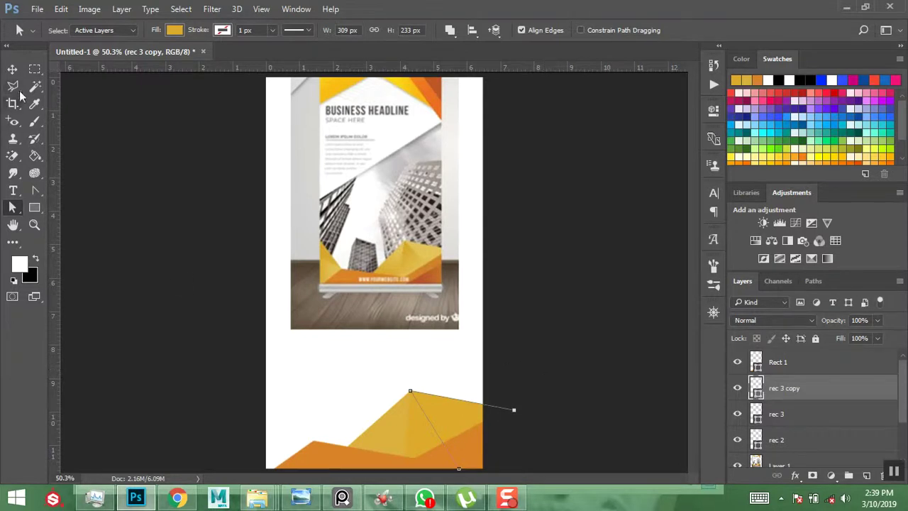
{"action": "left_click", "coordinate": [13, 70]}
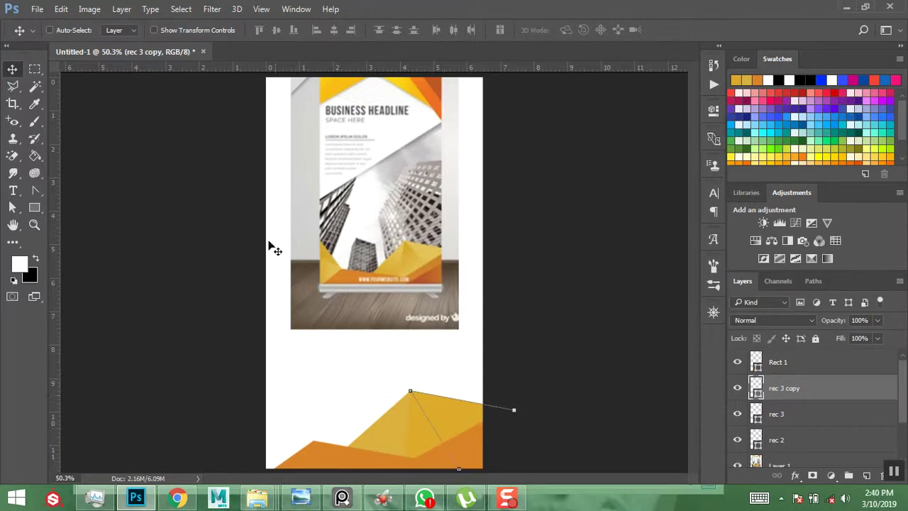
Change the rec 3 copy peak's fill from dca92c to golden yellow fcb300
{"action": "double_click", "coordinate": [757, 390]}
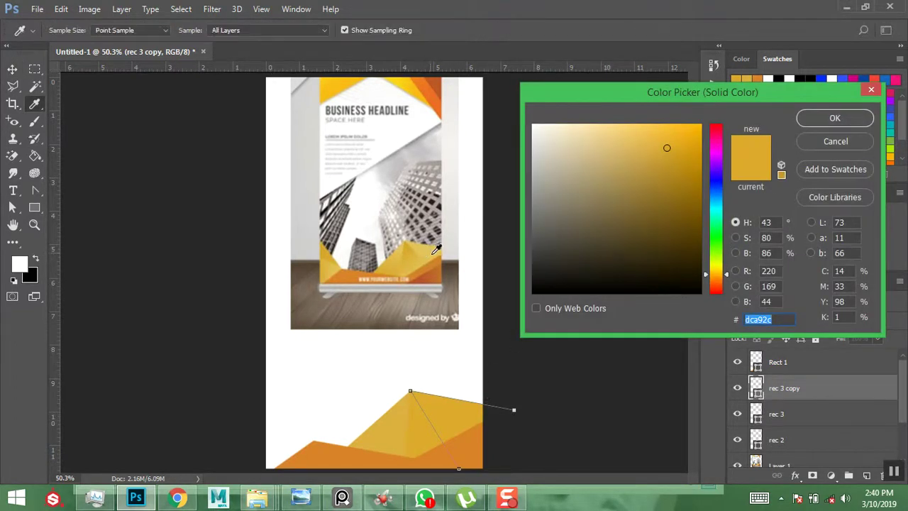
{"action": "left_click", "coordinate": [701, 126]}
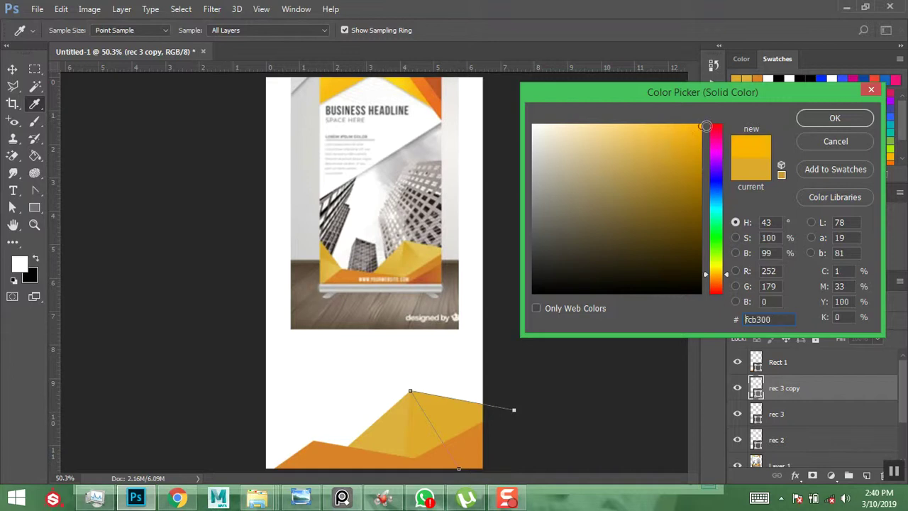
{"action": "left_click", "coordinate": [811, 121]}
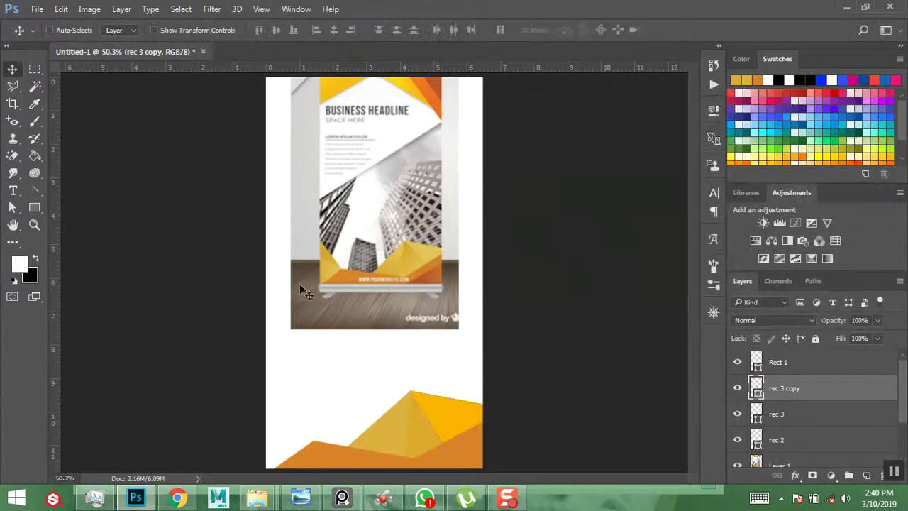
{"action": "left_click", "coordinate": [38, 210]}
Draw a small rectangle, stack it below rec 2, and move it into the bottom-left corner
{"action": "left_click_drag", "start_coordinate": [242, 370], "coordinate": [299, 415]}
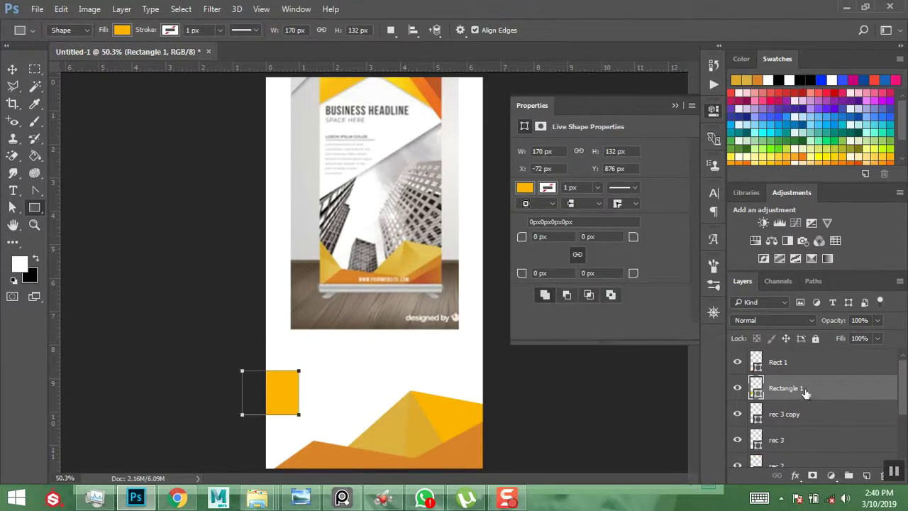
{"action": "left_click_drag", "start_coordinate": [813, 376], "coordinate": [809, 455]}
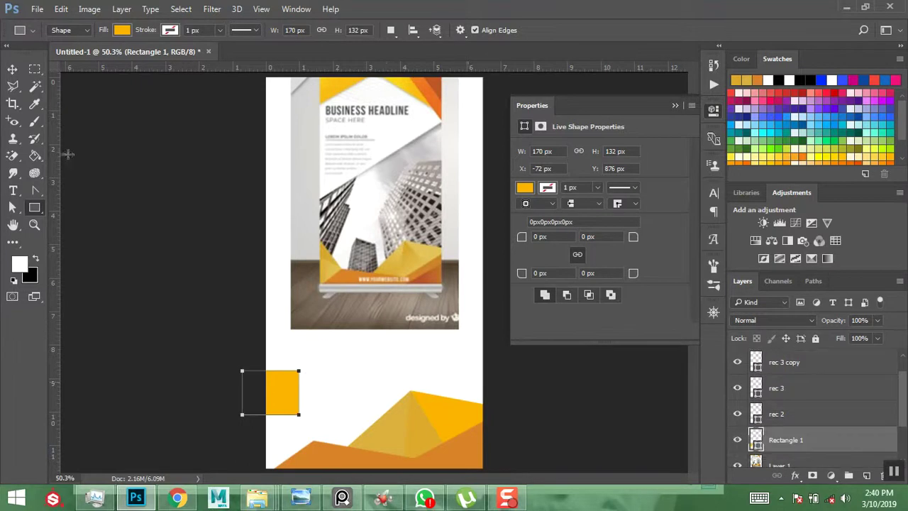
{"action": "left_click", "coordinate": [12, 207]}
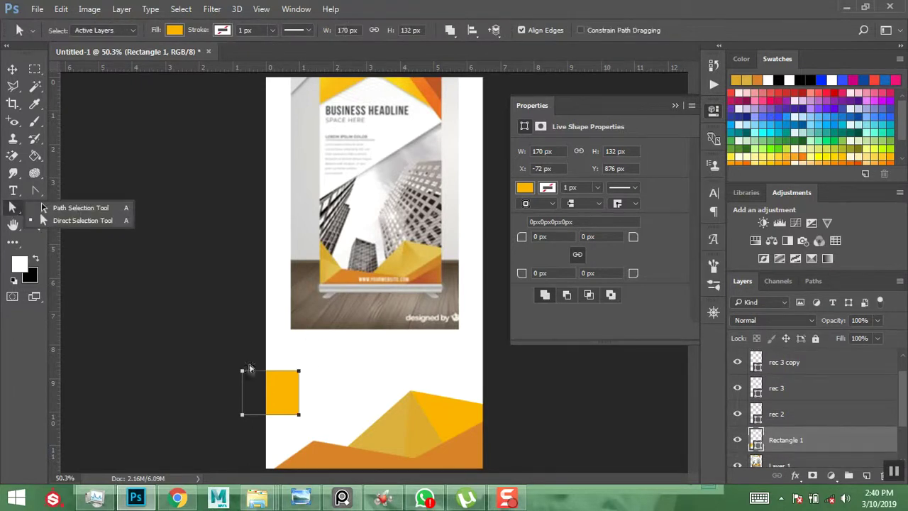
{"action": "left_click", "coordinate": [282, 405]}
{"action": "left_click_drag", "start_coordinate": [213, 340], "coordinate": [312, 429]}
{"action": "left_click", "coordinate": [237, 377]}
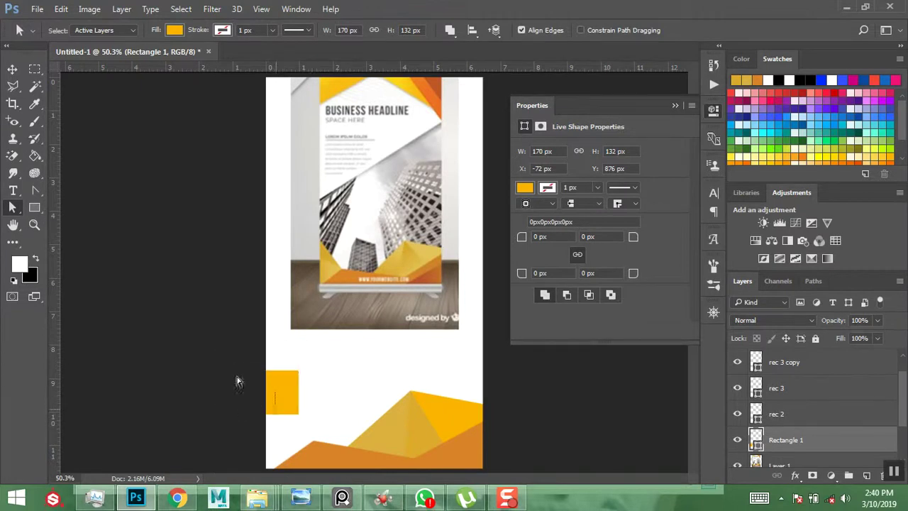
{"action": "left_click", "coordinate": [16, 73]}
{"action": "left_click_drag", "start_coordinate": [285, 394], "coordinate": [277, 457]}
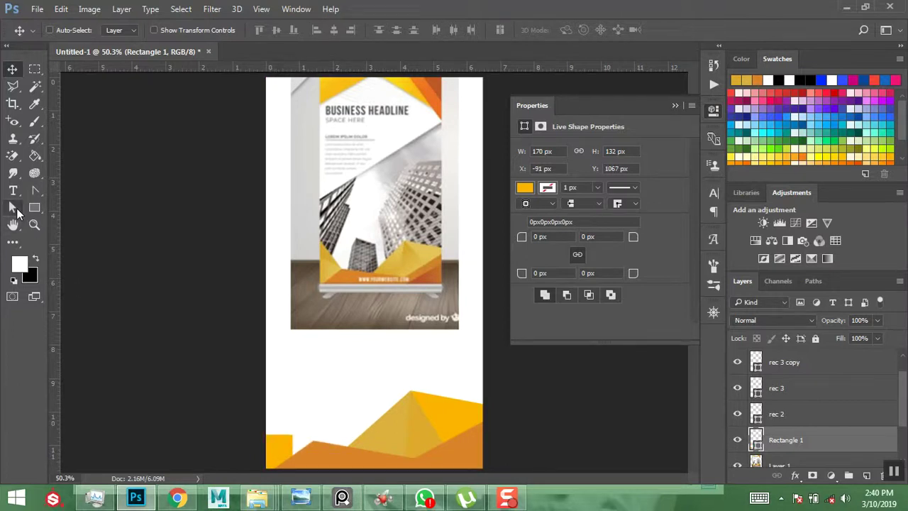
Drag Rectangle 1's top-right corner down so its top edge slants toward the peaks
{"action": "left_click", "coordinate": [12, 207]}
{"action": "left_click", "coordinate": [293, 435]}
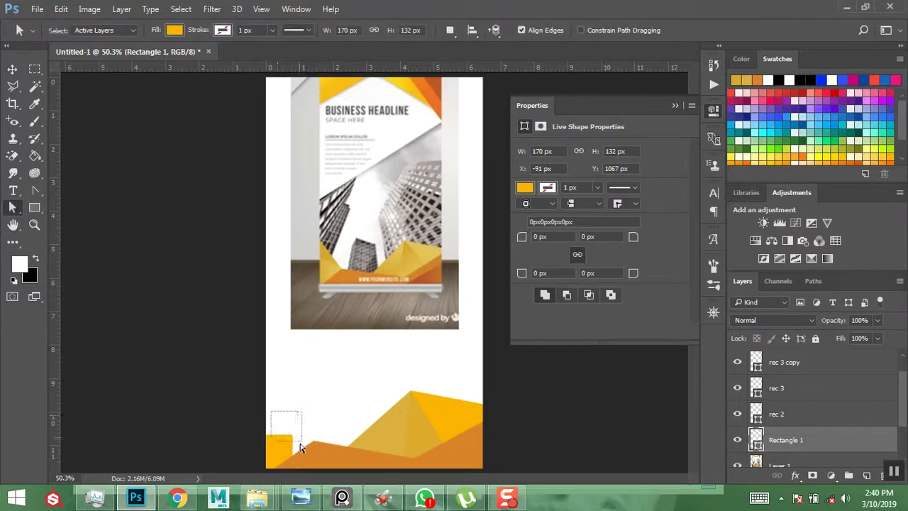
{"action": "left_click_drag", "start_coordinate": [293, 438], "coordinate": [313, 442]}
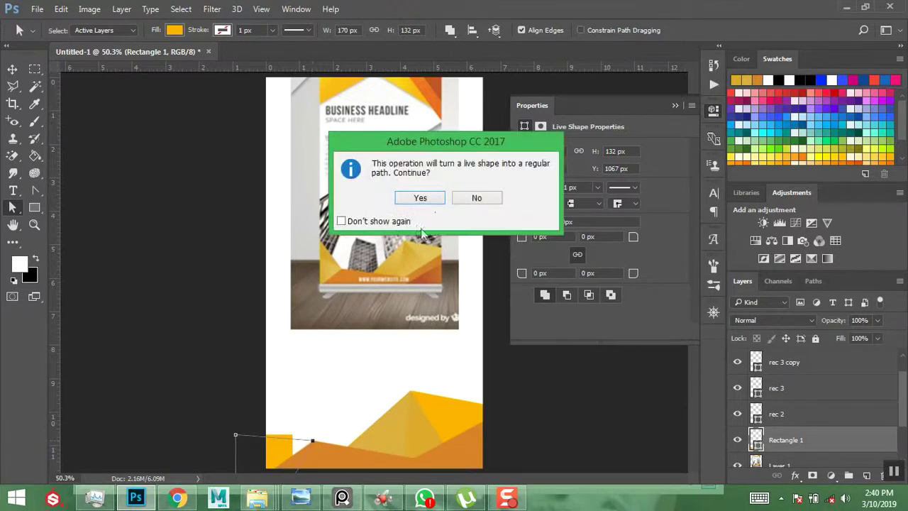
{"action": "left_click", "coordinate": [418, 198]}
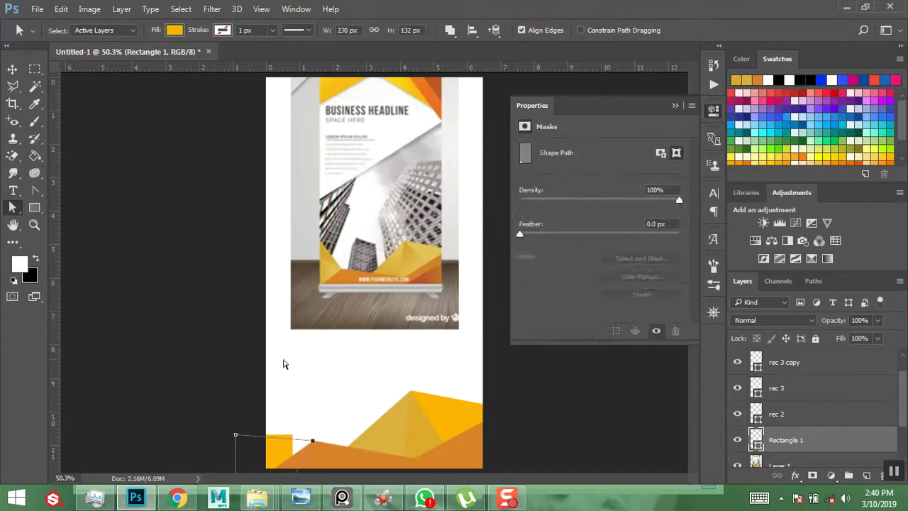
{"action": "left_click", "coordinate": [34, 224]}
{"action": "left_click_drag", "start_coordinate": [305, 431], "coordinate": [371, 375]}
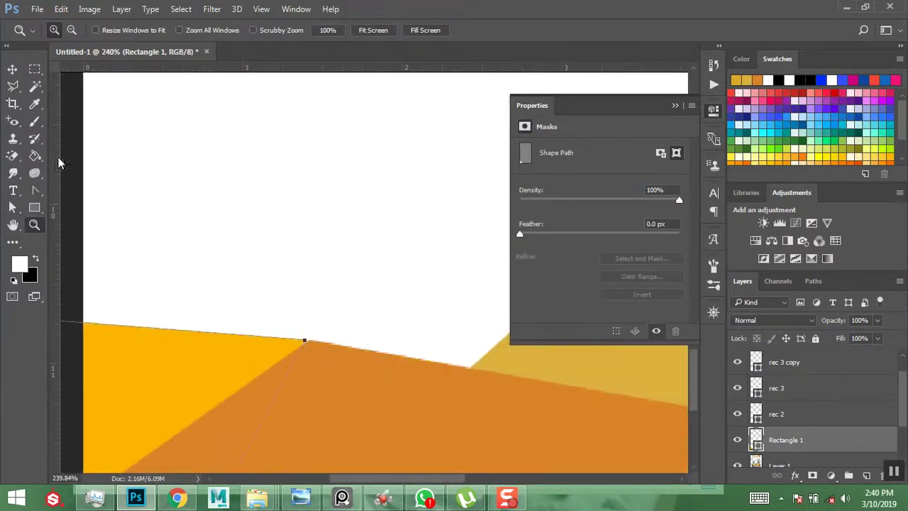
{"action": "left_click", "coordinate": [13, 207]}
{"action": "left_click_drag", "start_coordinate": [272, 291], "coordinate": [308, 343]}
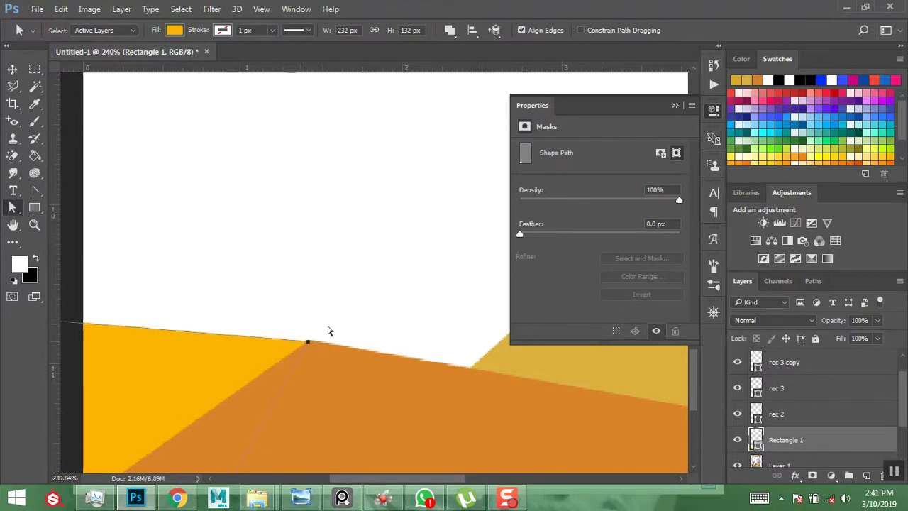
{"action": "key", "text": "ctrl+0"}
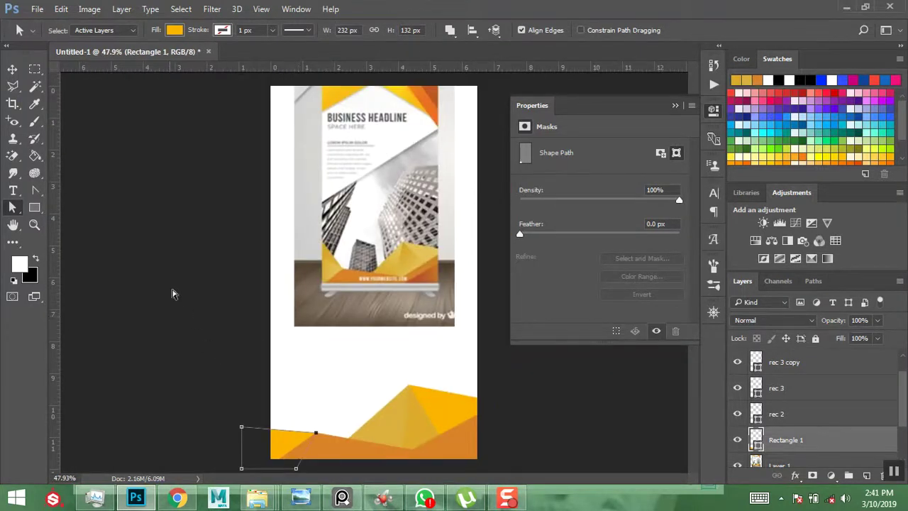
{"action": "left_click", "coordinate": [12, 69]}
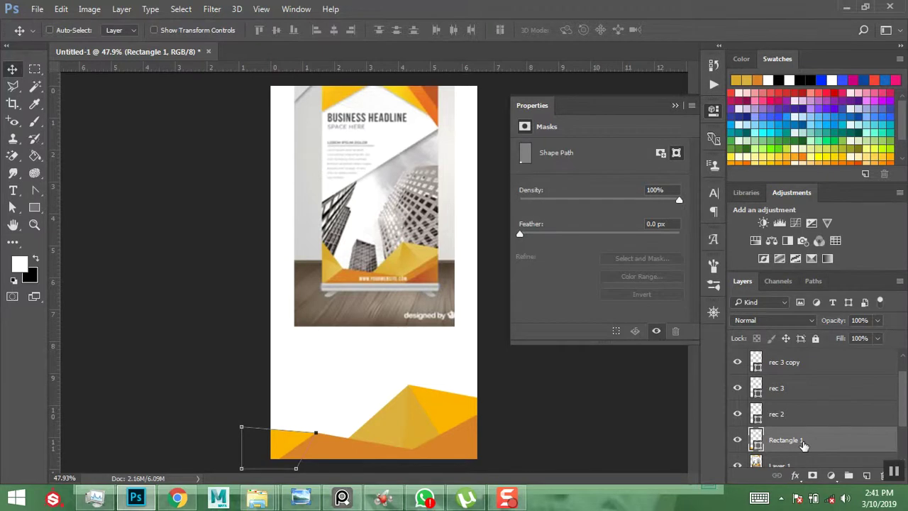
Duplicate Rectangle 1, flip it horizontally, rotate it about 56°, and place it on the left edge
{"action": "key", "text": "ctrl+j"}
{"action": "left_click_drag", "start_coordinate": [279, 442], "coordinate": [308, 415]}
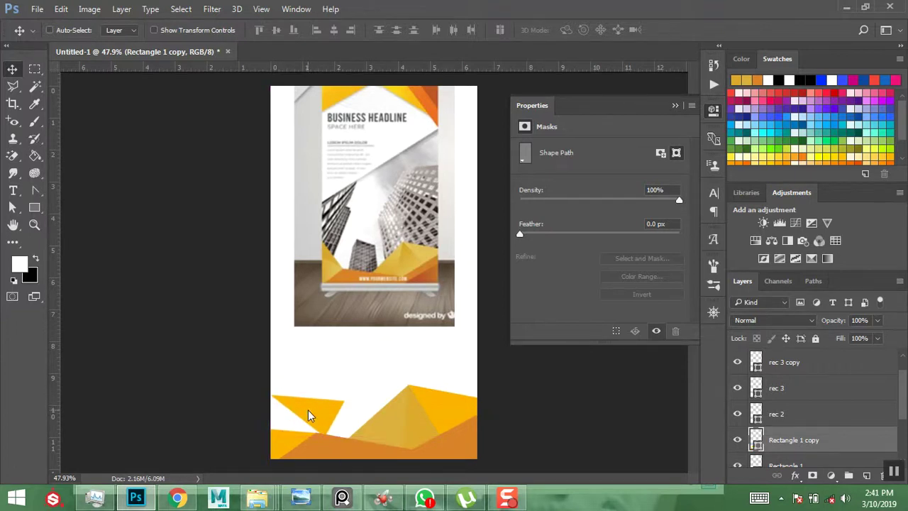
{"action": "key", "text": "ctrl+t"}
{"action": "right_click", "coordinate": [308, 415]}
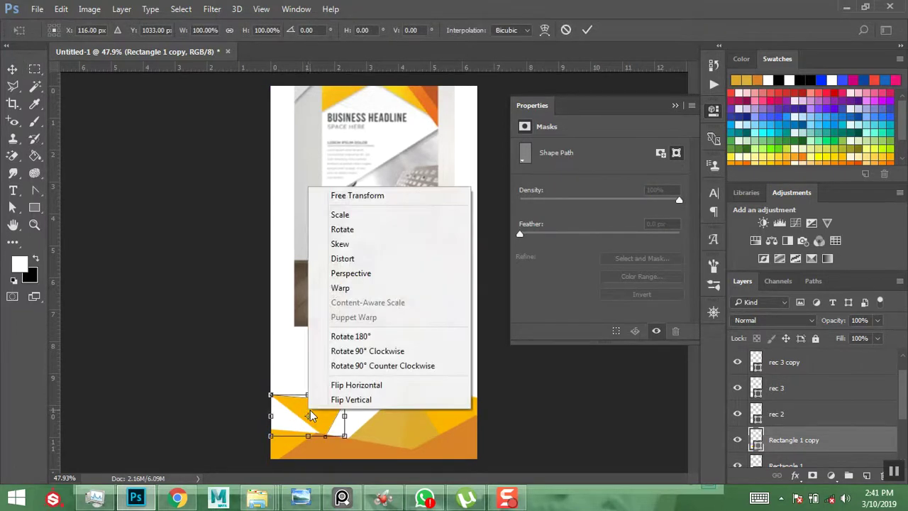
{"action": "left_click", "coordinate": [353, 387]}
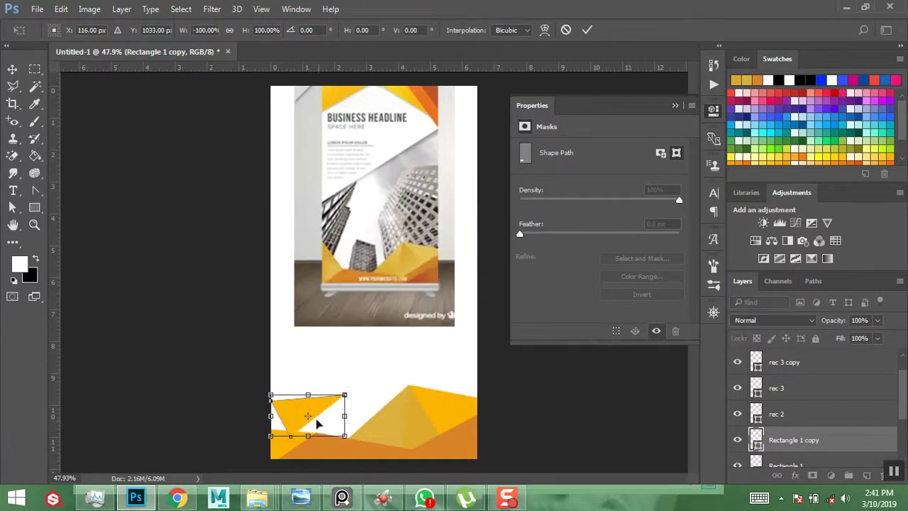
{"action": "left_click_drag", "start_coordinate": [366, 422], "coordinate": [330, 460]}
{"action": "left_click_drag", "start_coordinate": [319, 428], "coordinate": [297, 424]}
{"action": "key", "text": "Return"}
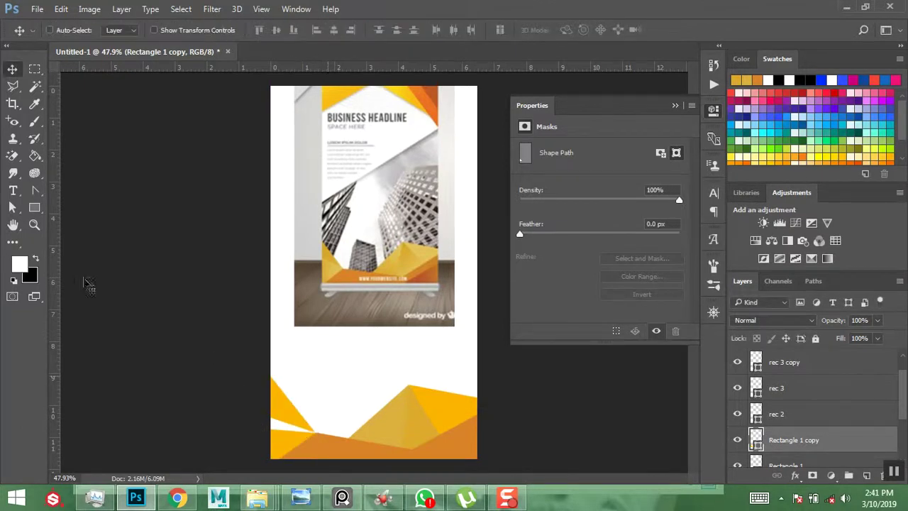
{"action": "left_click", "coordinate": [34, 225]}
Drag the left-edge copy's anchor down so the shard closes the white gap
{"action": "left_click_drag", "start_coordinate": [218, 325], "coordinate": [371, 470]}
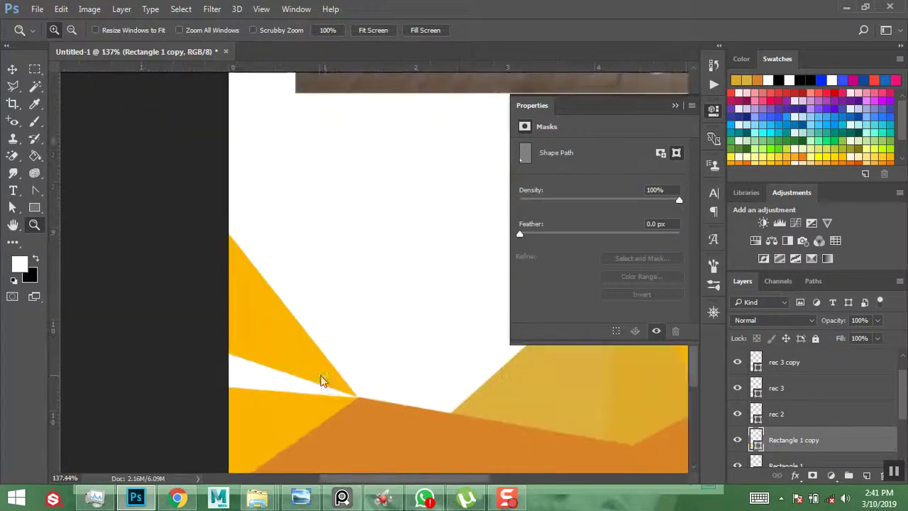
{"action": "left_click", "coordinate": [12, 69]}
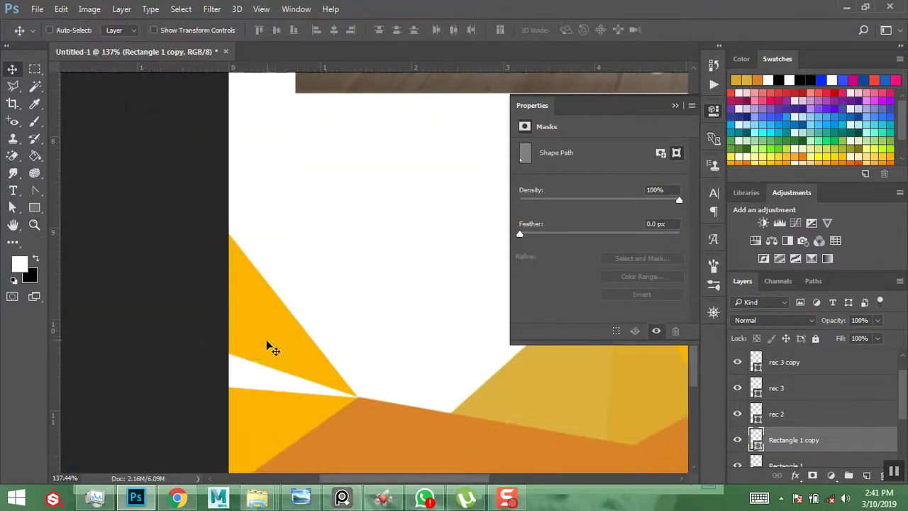
{"action": "mouse_move", "coordinate": [268, 346]}
{"action": "left_mouse_down"}
{"action": "mouse_move", "coordinate": [278, 350]}
{"action": "mouse_move", "coordinate": [278, 341]}
{"action": "left_mouse_up"}
{"action": "key", "text": "Down"}
{"action": "key", "text": "Down"}
{"action": "key", "text": "Down"}
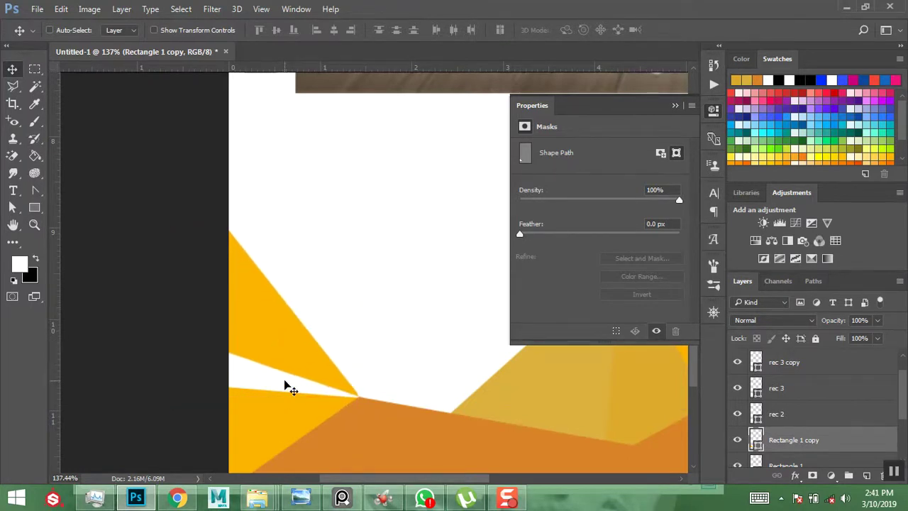
{"action": "key", "text": "Up"}
{"action": "key", "text": "Up"}
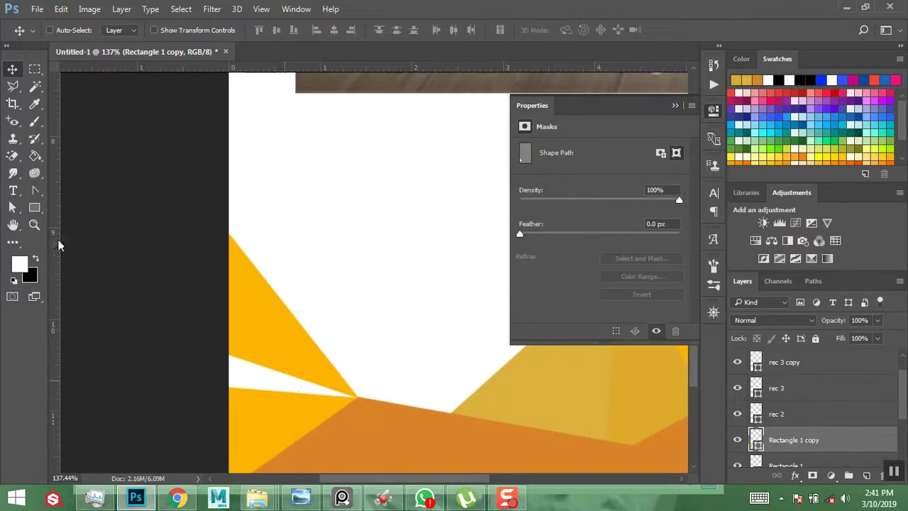
{"action": "left_click", "coordinate": [13, 207]}
{"action": "left_click", "coordinate": [276, 339]}
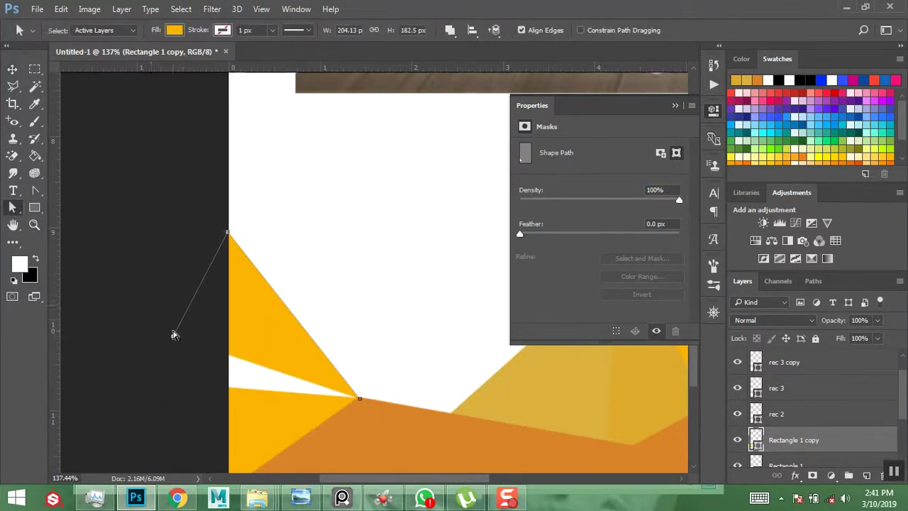
{"action": "left_click_drag", "start_coordinate": [173, 338], "coordinate": [181, 389]}
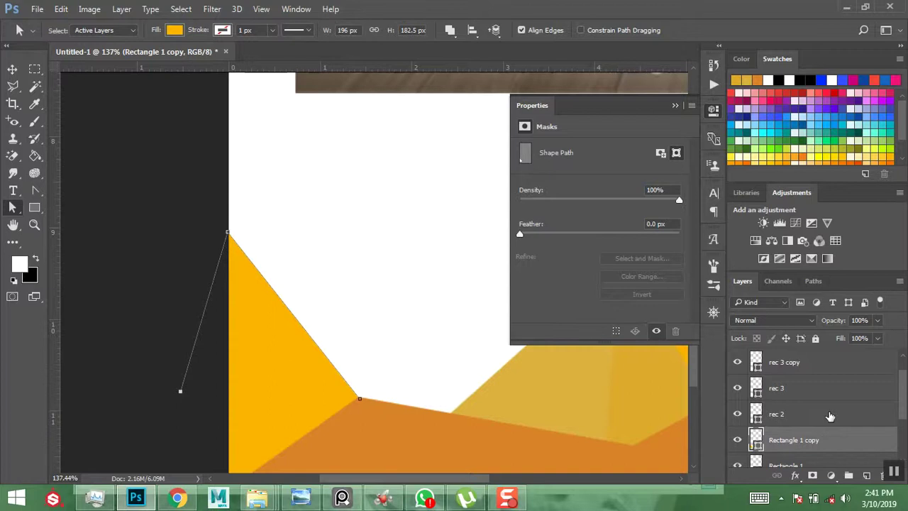
Move Rectangle 1 copy below Rectangle 1 in the layer stack
{"action": "scroll", "coordinate": [830, 417], "scroll_direction": "down", "scroll_amount": 1}
{"action": "left_click_drag", "start_coordinate": [799, 419], "coordinate": [798, 445]}
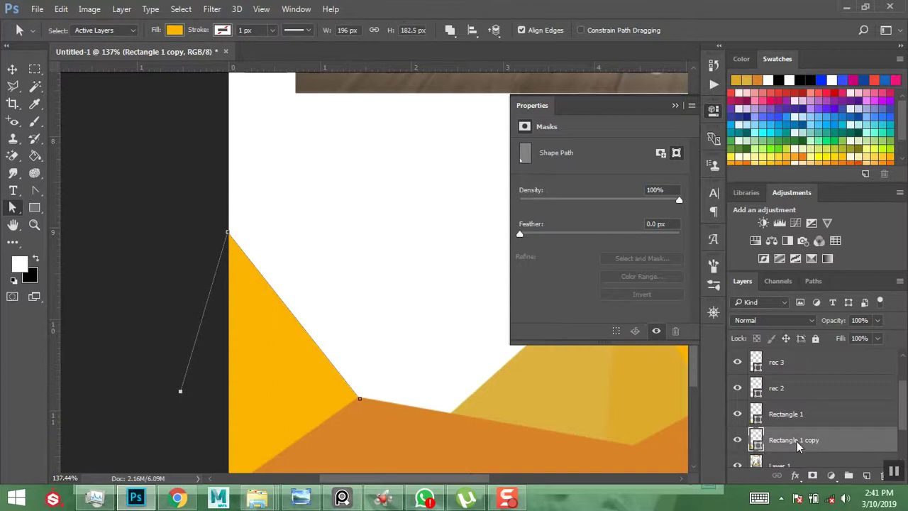
{"action": "left_click", "coordinate": [12, 69]}
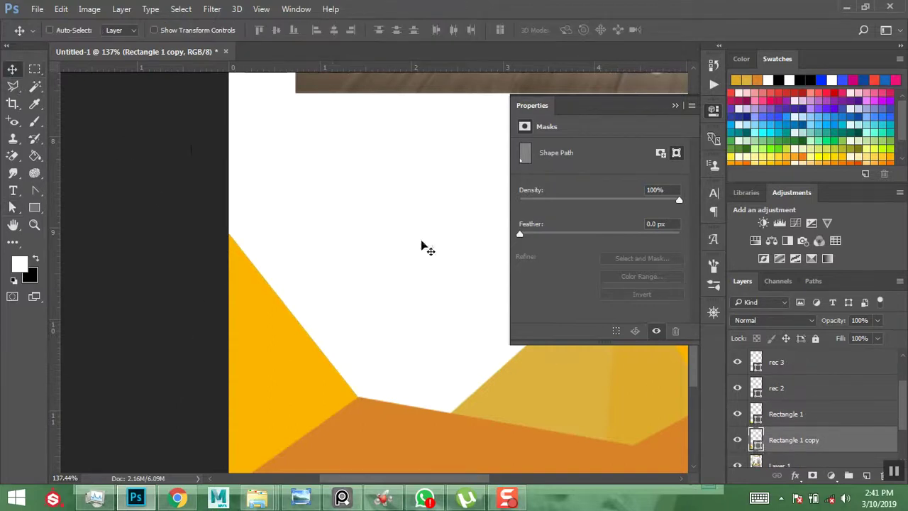
Fill Rectangle 1 copy with the orange sampled from the artwork
{"action": "double_click", "coordinate": [756, 441]}
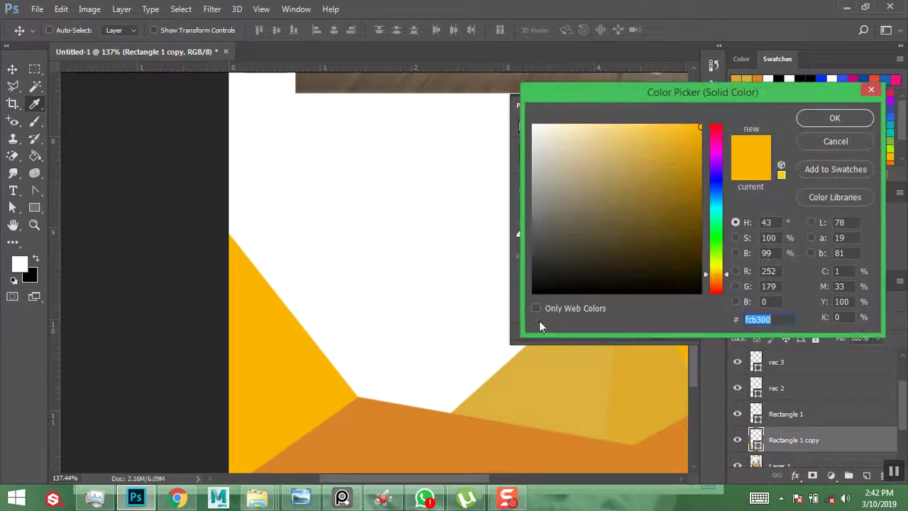
{"action": "left_click", "coordinate": [432, 430]}
{"action": "left_click", "coordinate": [841, 122]}
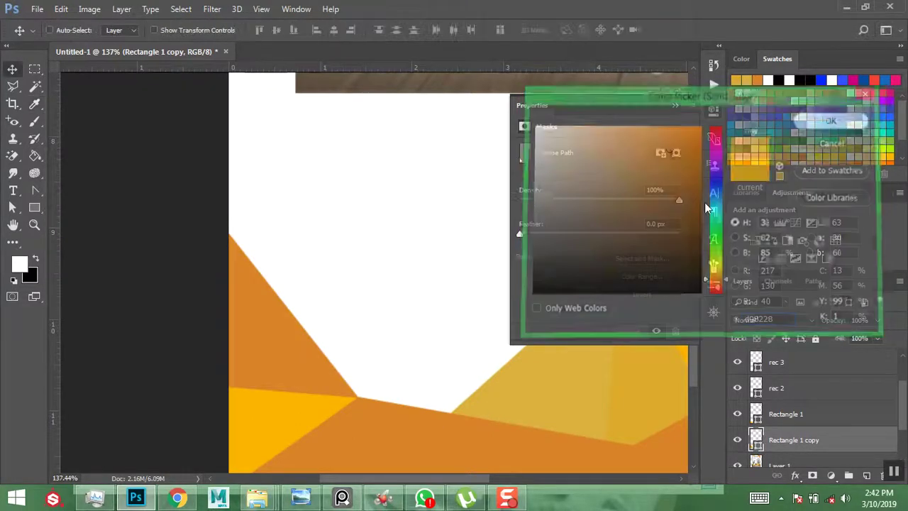
{"action": "key", "text": "ctrl+0"}
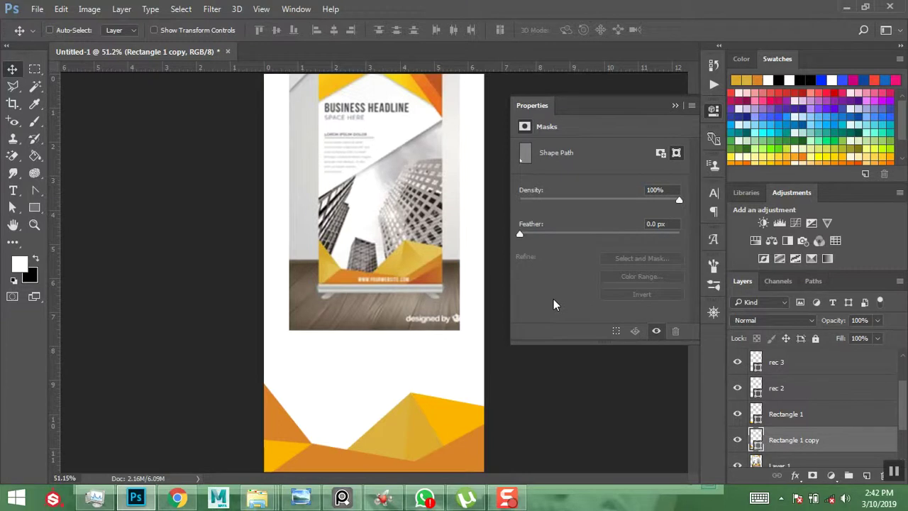
Select the shape's top-left anchor point and close the floating Properties panel
{"action": "left_click", "coordinate": [12, 207]}
{"action": "left_click_drag", "start_coordinate": [169, 310], "coordinate": [256, 394]}
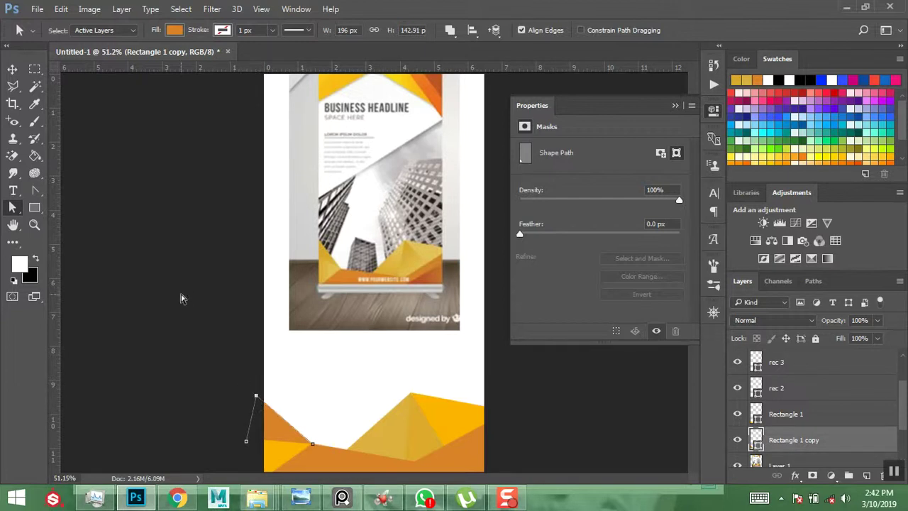
{"action": "left_click", "coordinate": [12, 69]}
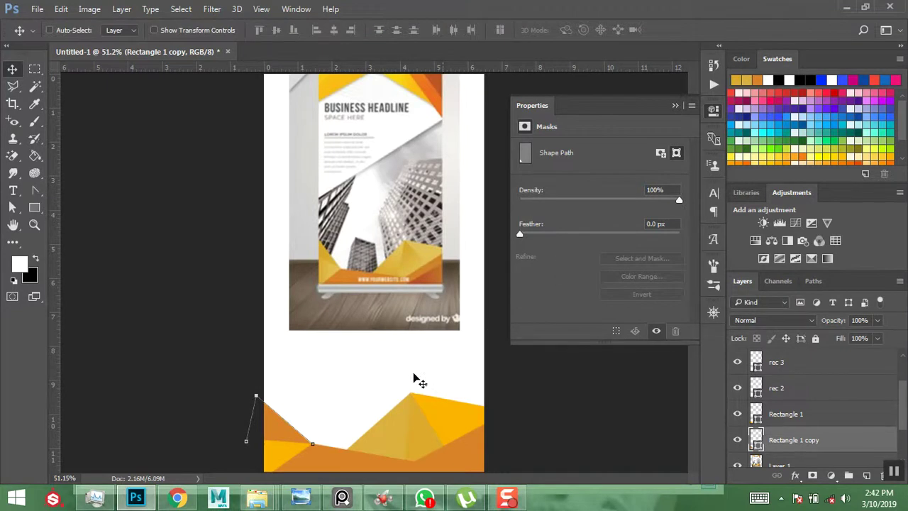
{"action": "left_click", "coordinate": [673, 106]}
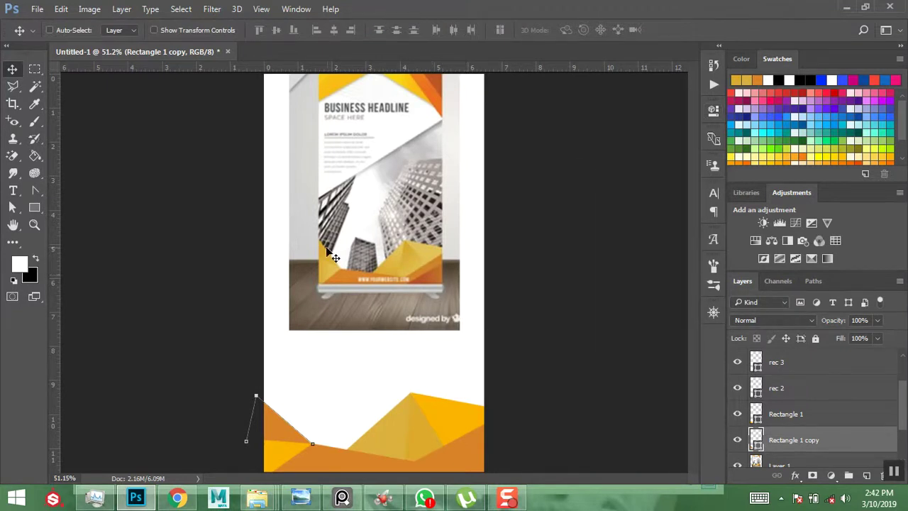
{"action": "left_click", "coordinate": [34, 225]}
Check the BUSINESS HEADLINE area, then shift the Layer 1 mockup image about 120 px higher
{"action": "left_click_drag", "start_coordinate": [187, 154], "coordinate": [605, 76]}
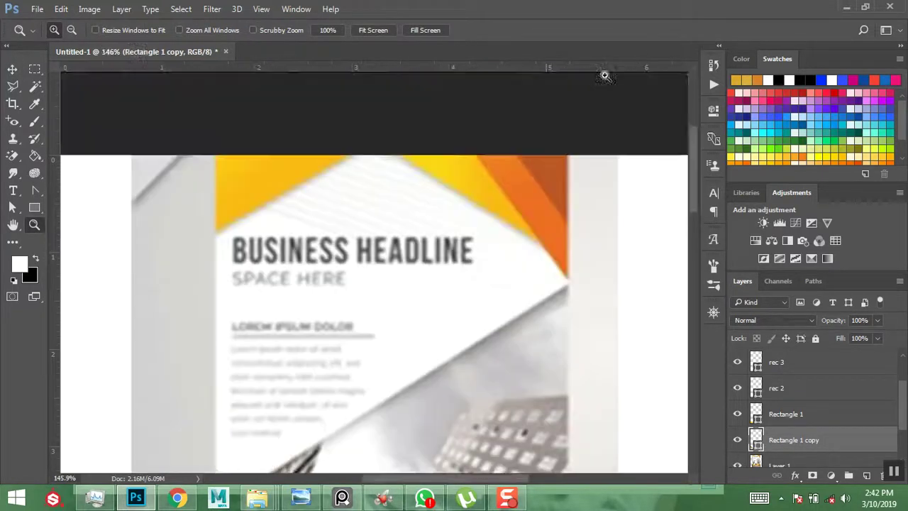
{"action": "scroll", "coordinate": [539, 205], "scroll_direction": "down", "scroll_amount": 1}
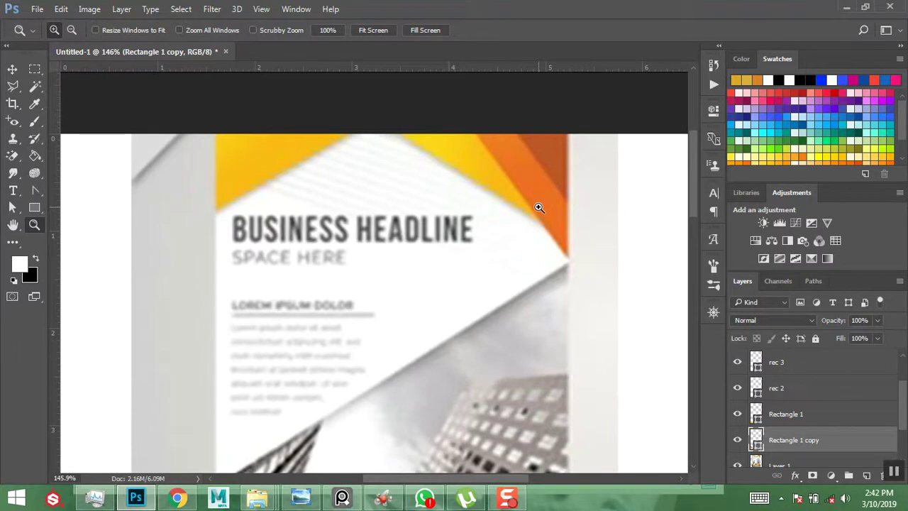
{"action": "key", "text": "ctrl+minus"}
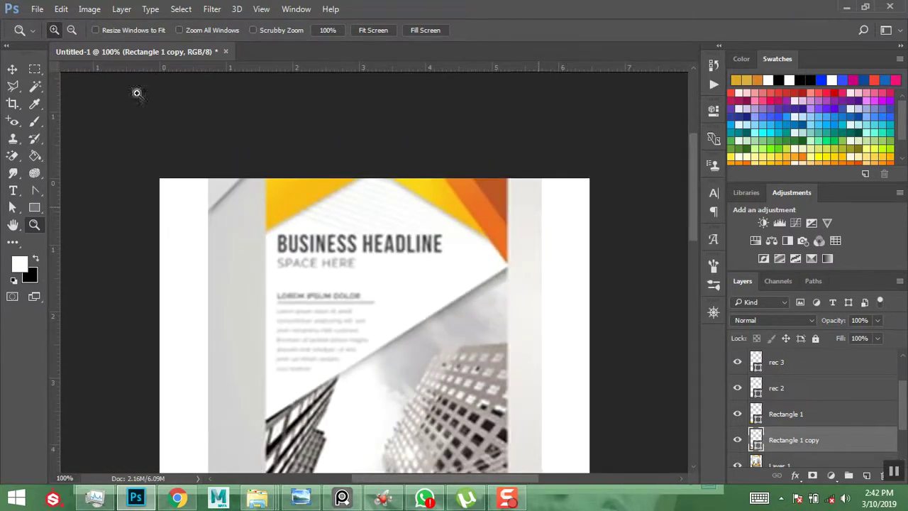
{"action": "left_click", "coordinate": [12, 69]}
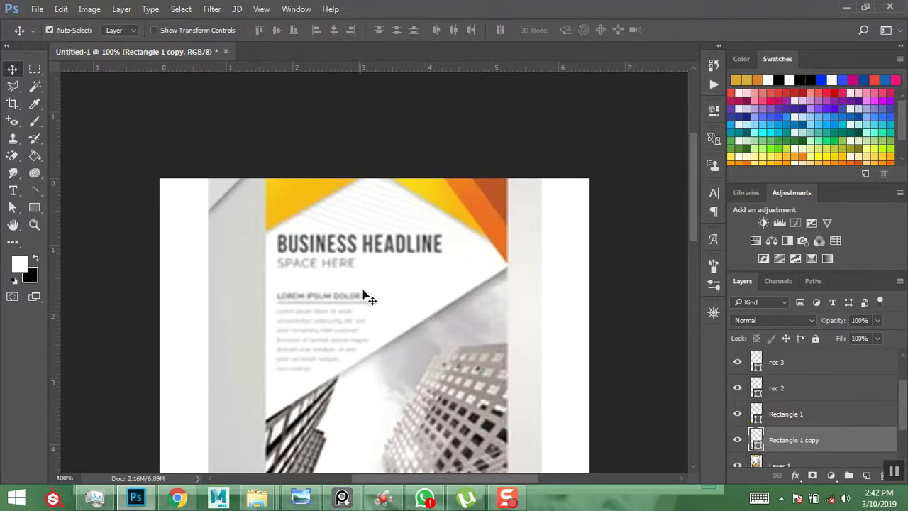
{"action": "scroll", "coordinate": [363, 294], "scroll_direction": "down", "scroll_amount": 1}
{"action": "left_click", "coordinate": [401, 298]}
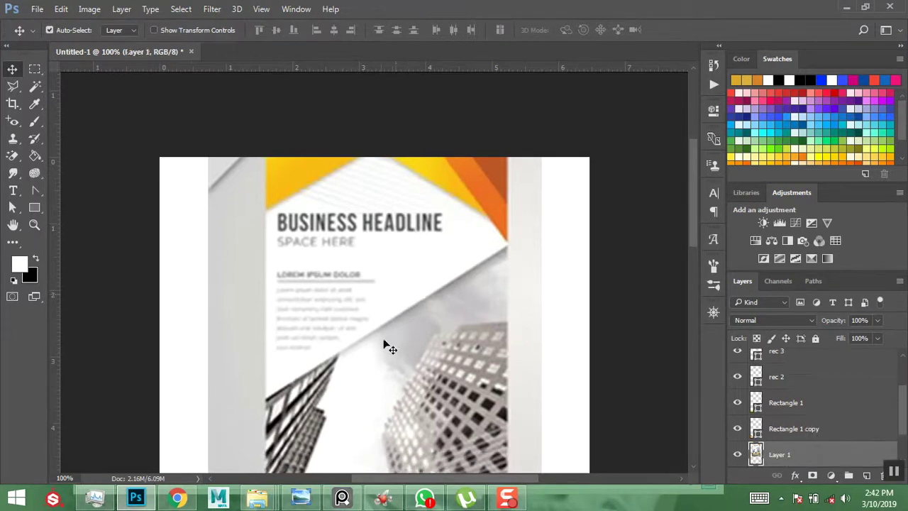
{"action": "scroll", "coordinate": [390, 348], "scroll_direction": "down", "scroll_amount": 6}
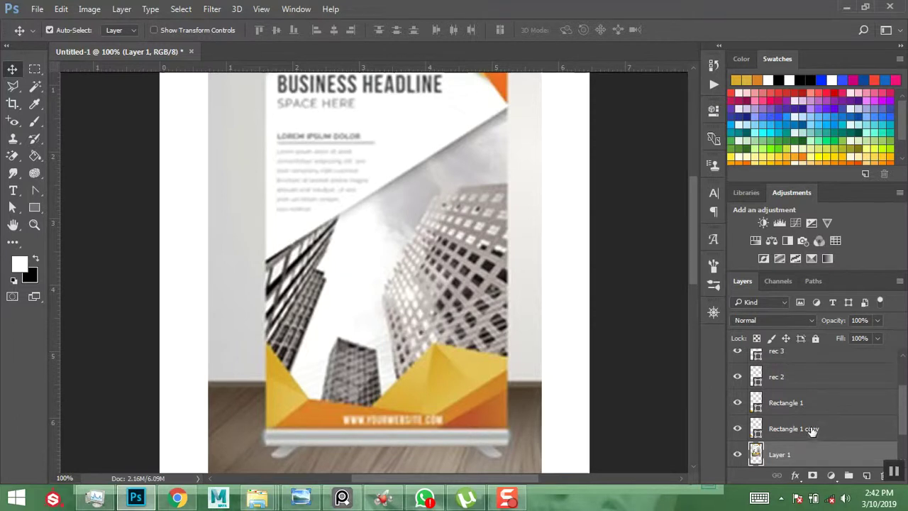
{"action": "scroll", "coordinate": [816, 433], "scroll_direction": "down", "scroll_amount": 1}
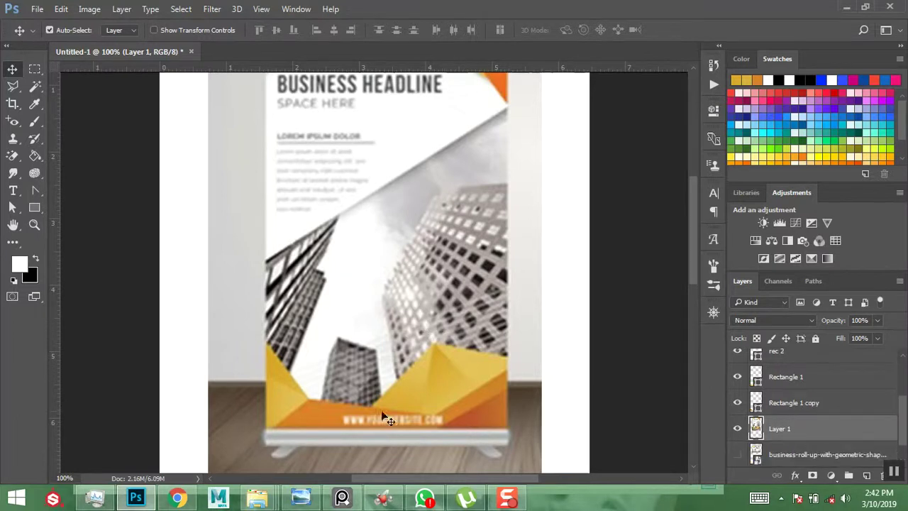
{"action": "key", "text": "shift+Up"}
{"action": "key", "text": "shift+Up"}
{"action": "key", "text": "shift+Up"}
{"action": "key", "text": "shift+Up"}
{"action": "key", "text": "shift+Up"}
{"action": "key", "text": "shift+Up"}
{"action": "key", "text": "shift+Up"}
{"action": "key", "text": "shift+Up"}
{"action": "key", "text": "shift+Up"}
{"action": "key", "text": "shift+Up"}
{"action": "key", "text": "shift+Up"}
{"action": "key", "text": "shift+Up"}
{"action": "scroll", "coordinate": [386, 390], "scroll_direction": "down", "scroll_amount": 6}
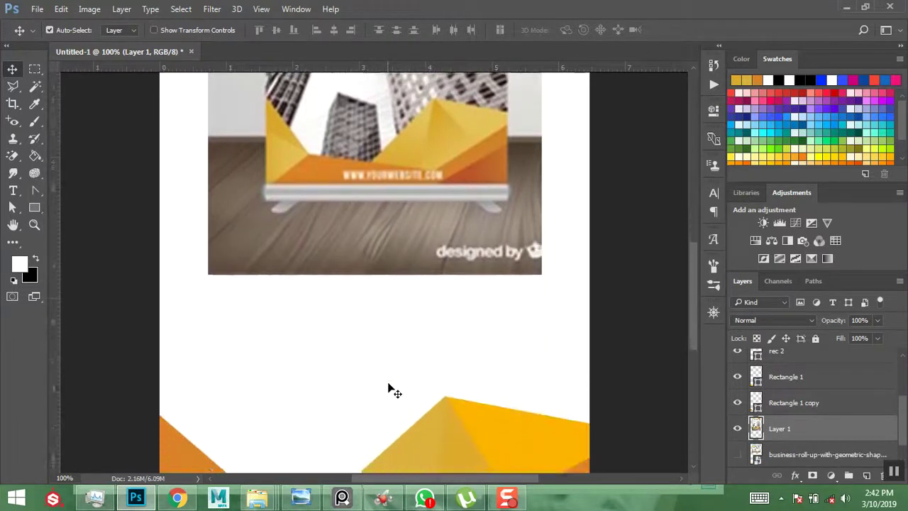
{"action": "left_click", "coordinate": [516, 425]}
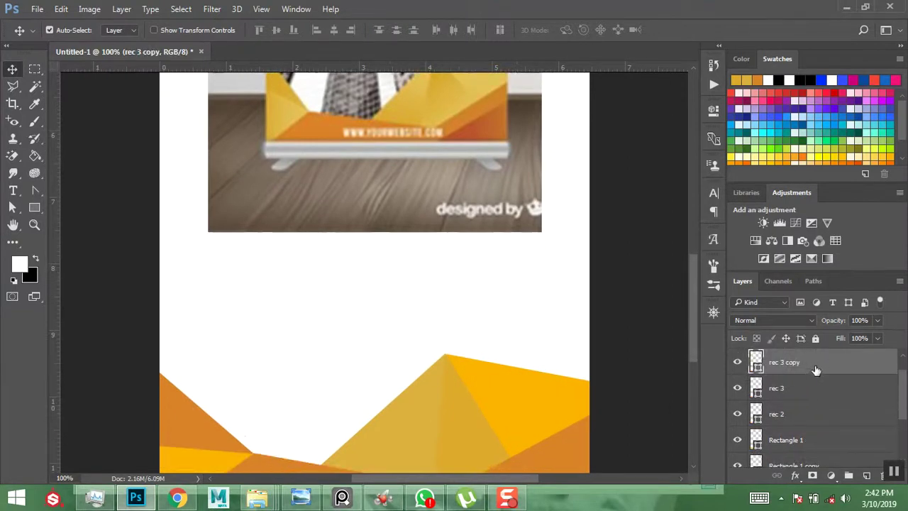
{"action": "scroll", "coordinate": [456, 328], "scroll_direction": "up", "scroll_amount": 6}
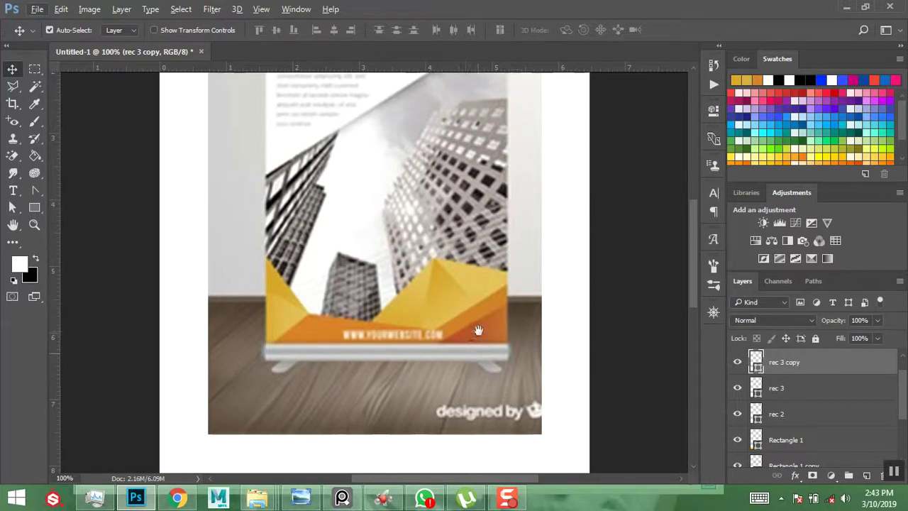
{"action": "scroll", "coordinate": [468, 355], "scroll_direction": "up", "scroll_amount": 3}
{"action": "scroll", "coordinate": [478, 302], "scroll_direction": "up", "scroll_amount": 3}
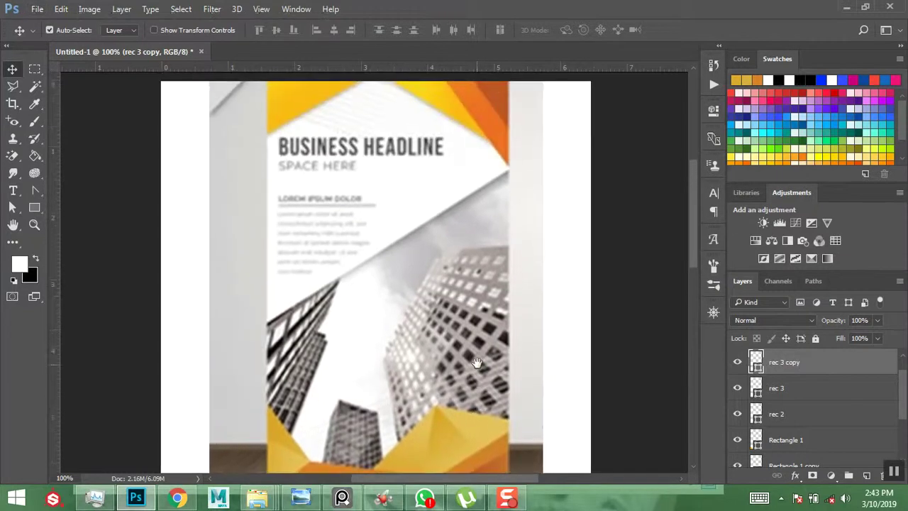
{"action": "left_click", "coordinate": [50, 30]}
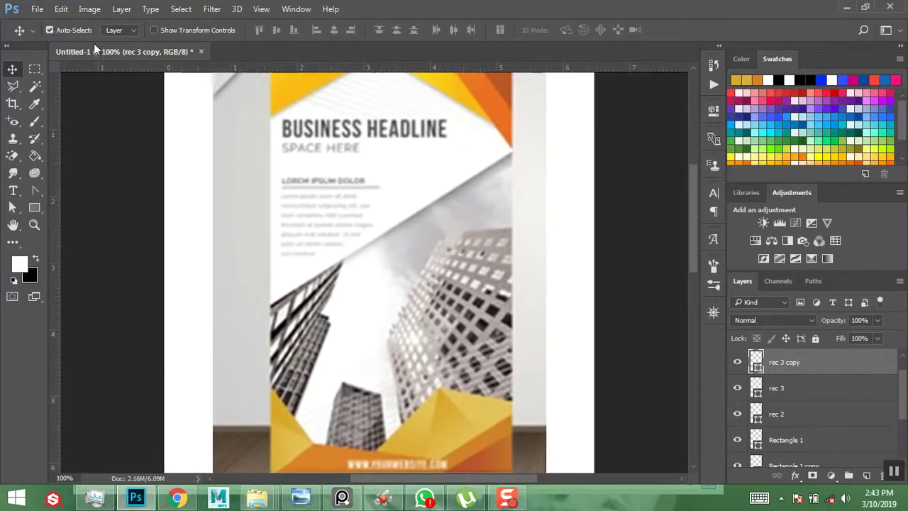
{"action": "left_click", "coordinate": [51, 30]}
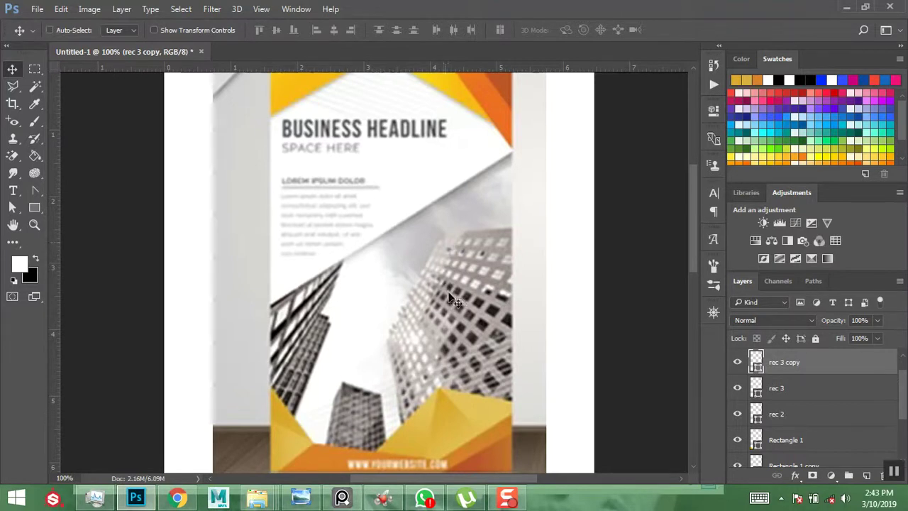
{"action": "left_click_drag", "start_coordinate": [494, 352], "coordinate": [515, 294]}
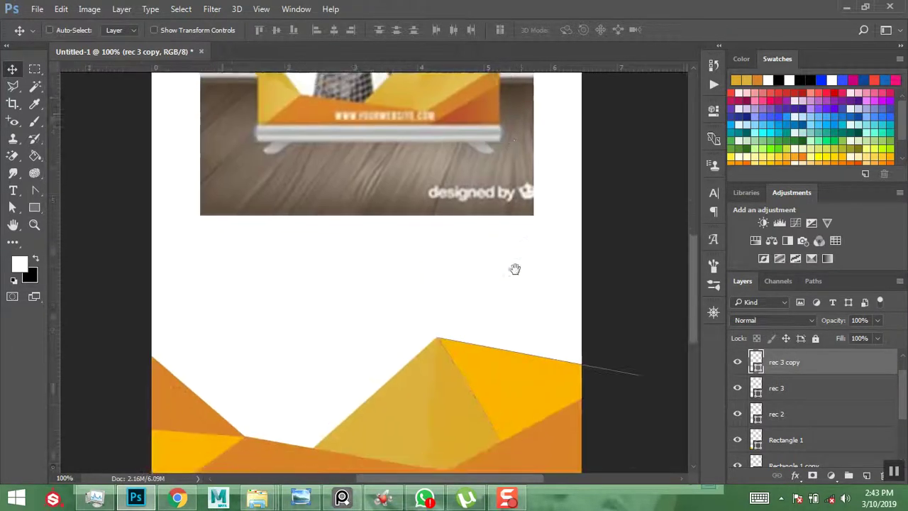
{"action": "left_click_drag", "start_coordinate": [350, 276], "coordinate": [350, 309]}
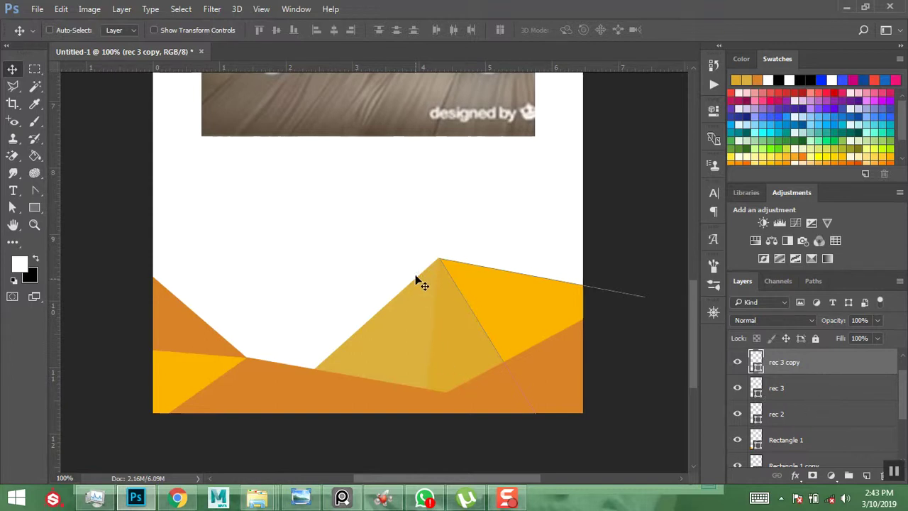
{"action": "scroll", "coordinate": [424, 333], "scroll_direction": "up", "scroll_amount": 6}
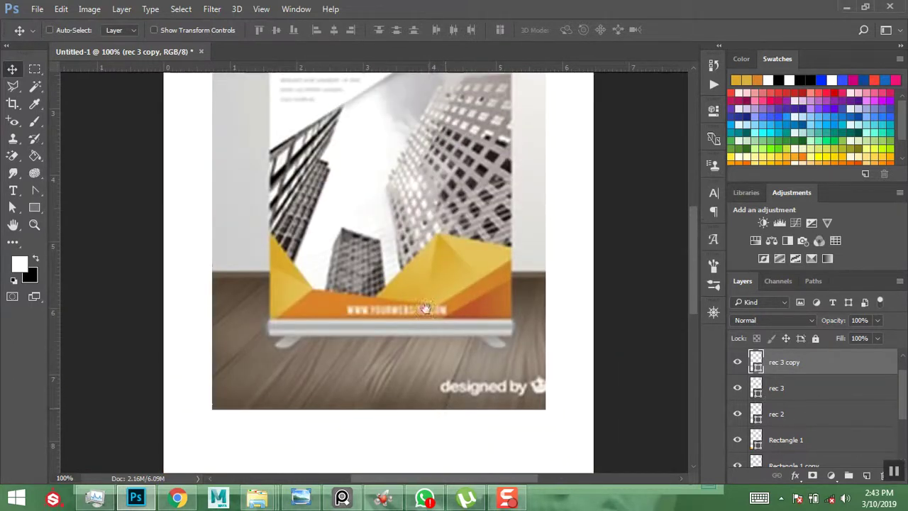
{"action": "key", "text": "ctrl"}
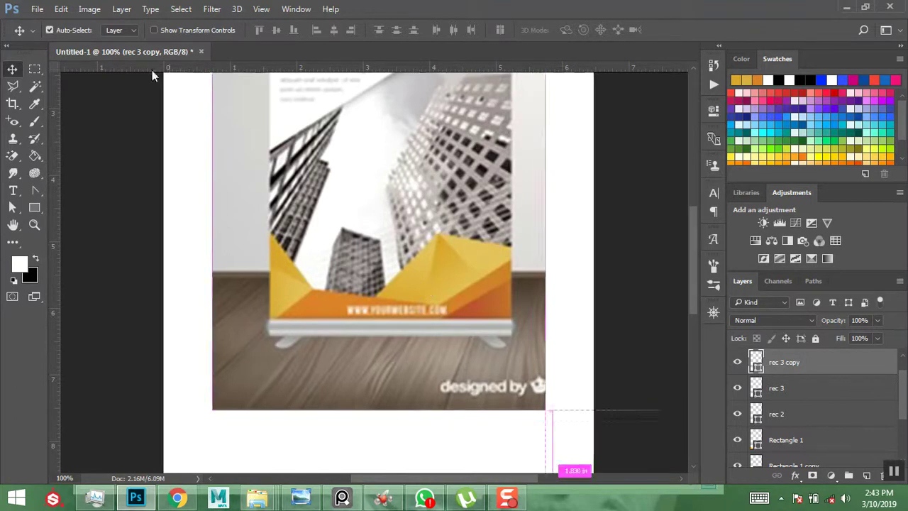
{"action": "left_click", "coordinate": [82, 30]}
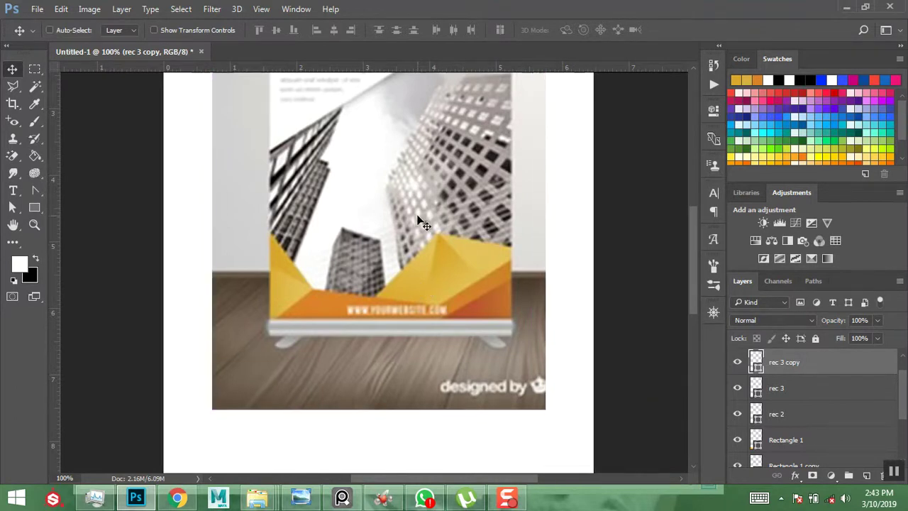
Select the Layer 1 banner mockup image and move it to the left
{"action": "key", "text": "ctrl"}
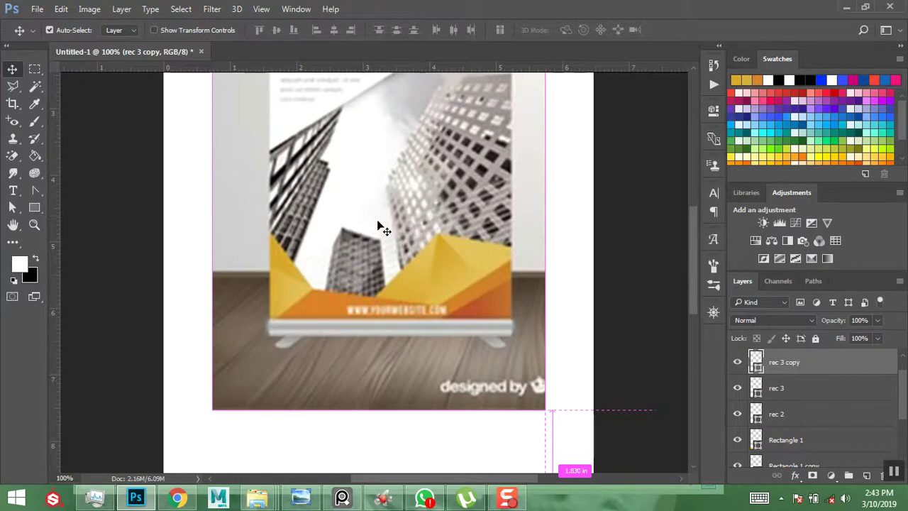
{"action": "left_click", "coordinate": [310, 226]}
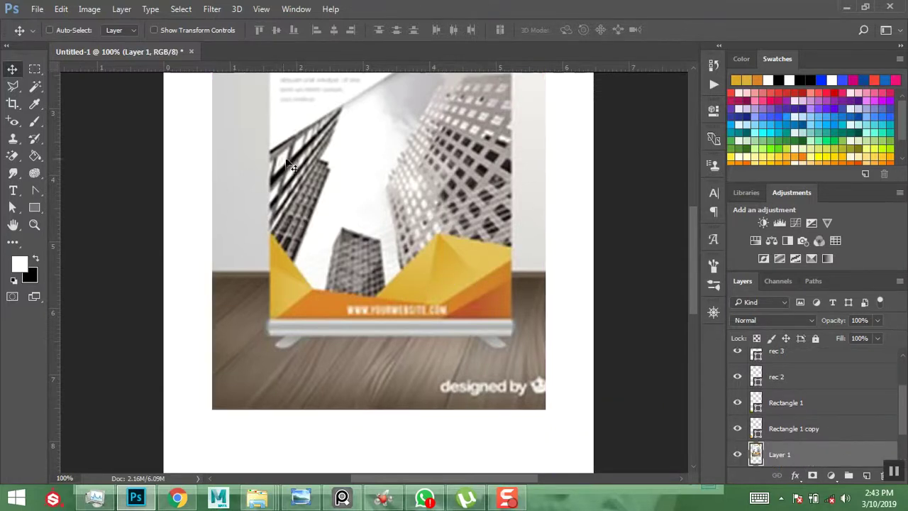
{"action": "left_click_drag", "start_coordinate": [589, 268], "coordinate": [620, 281]}
{"action": "left_click_drag", "start_coordinate": [343, 176], "coordinate": [343, 176]}
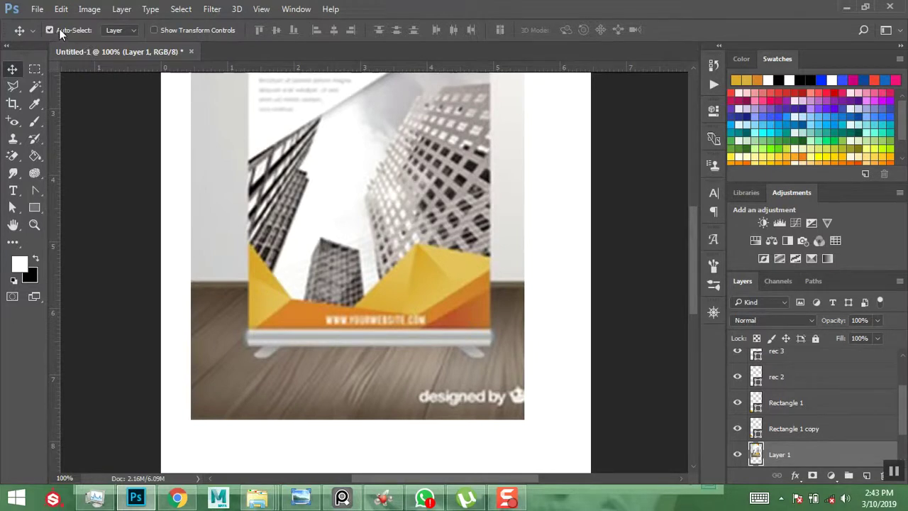
Undo the accidental white background shift and drag the mockup slightly right and down
{"action": "scroll", "coordinate": [870, 388], "scroll_direction": "down", "scroll_amount": 1}
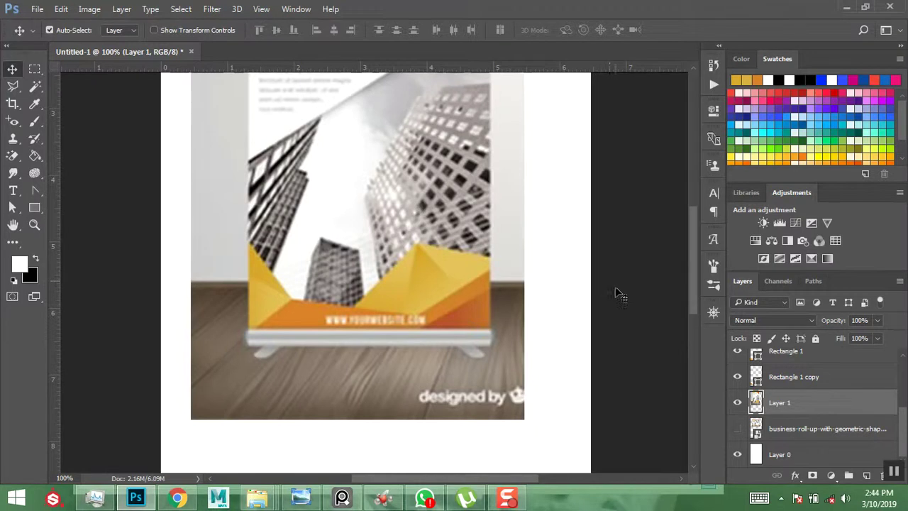
{"action": "left_click_drag", "start_coordinate": [555, 301], "coordinate": [600, 305]}
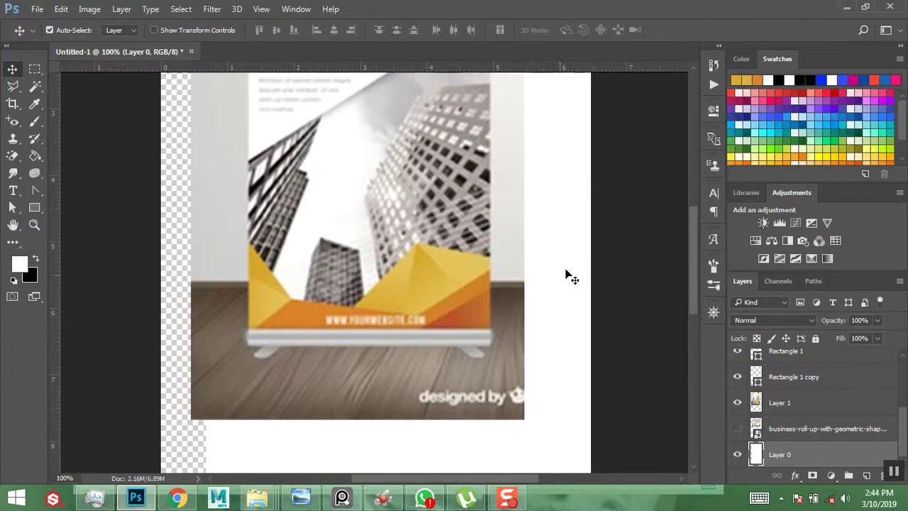
{"action": "key", "text": "shift+Left"}
{"action": "key", "text": "shift+Left"}
{"action": "key", "text": "shift+Left"}
{"action": "key", "text": "shift+Left"}
{"action": "key", "text": "shift+Left"}
{"action": "key", "text": "shift+Left"}
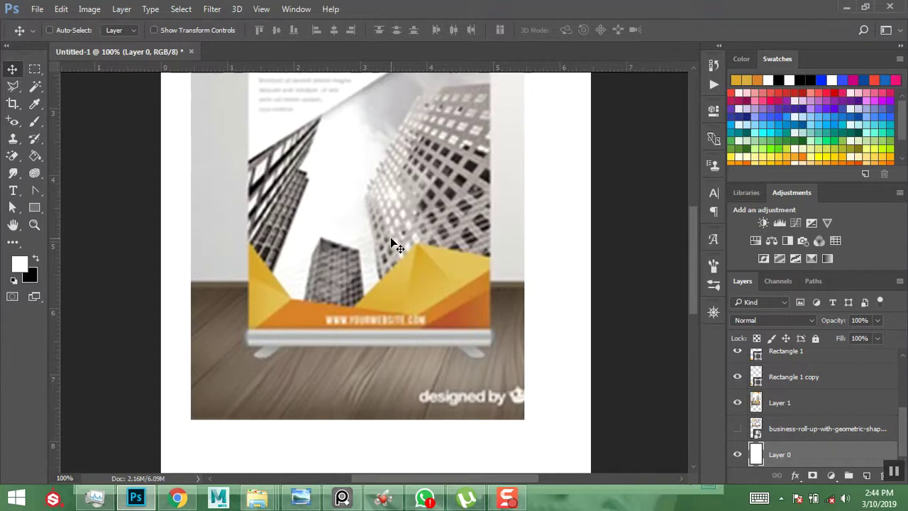
{"action": "key", "text": "ctrl"}
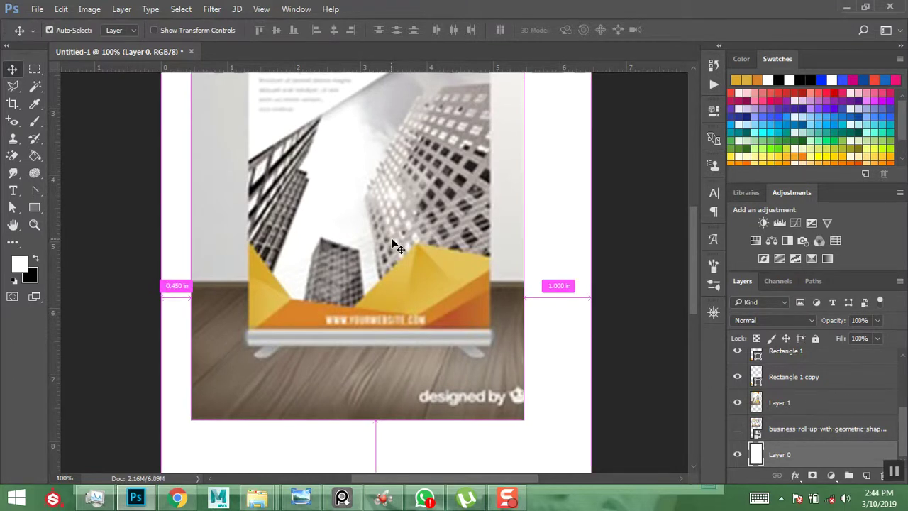
{"action": "left_click", "coordinate": [367, 242], "text": "ctrl"}
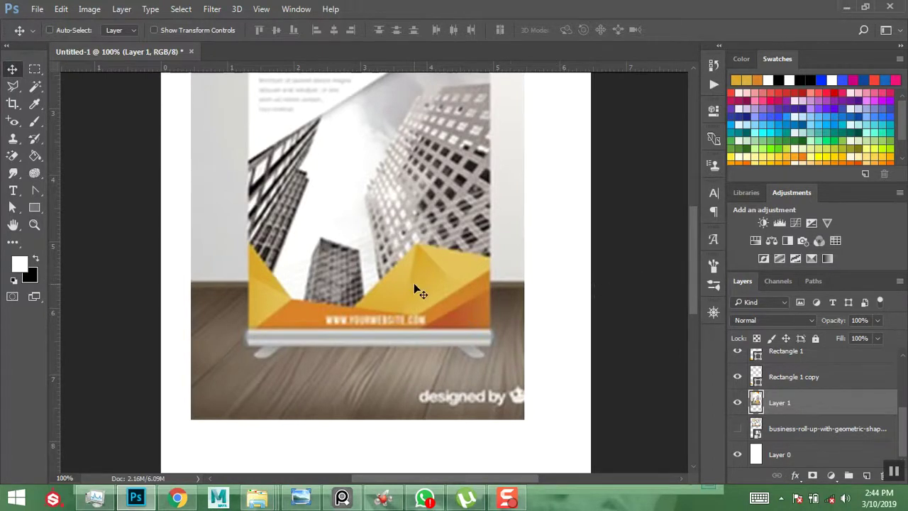
{"action": "left_click_drag", "start_coordinate": [575, 290], "coordinate": [573, 331]}
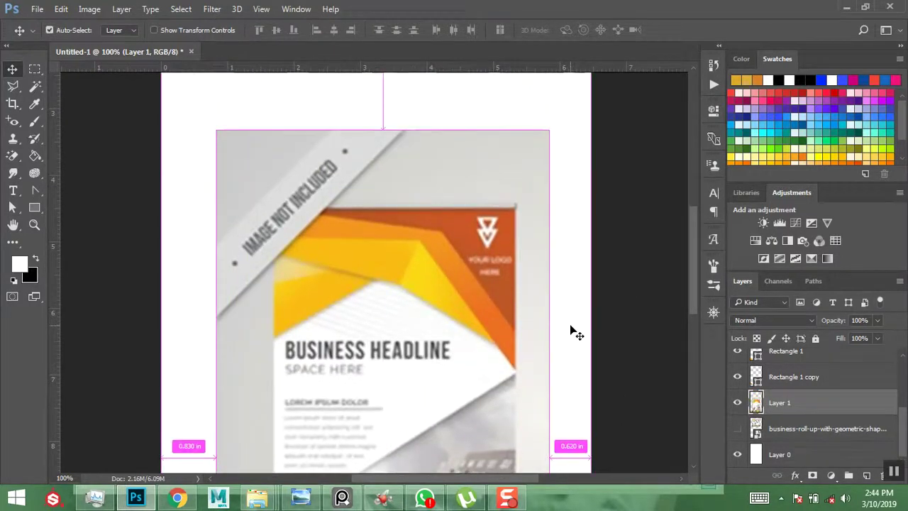
Zoom out and move the Layer 1 flyer image further down and slightly right
{"action": "key", "text": "ctrl+minus"}
{"action": "mouse_move", "coordinate": [422, 278]}
{"action": "left_mouse_down"}
{"action": "mouse_move", "coordinate": [417, 302]}
{"action": "mouse_move", "coordinate": [415, 289]}
{"action": "left_mouse_up"}
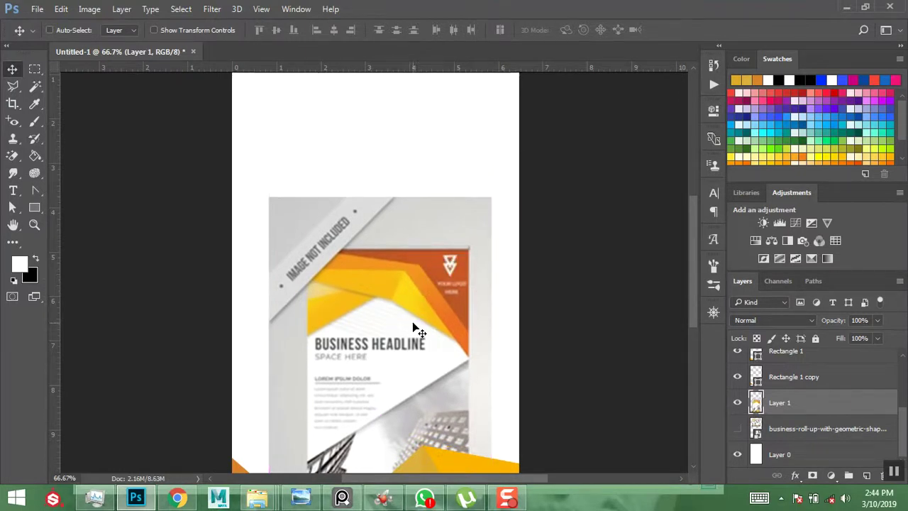
{"action": "key", "text": "shift+Down"}
{"action": "key", "text": "shift+Down"}
{"action": "key", "text": "shift+Down"}
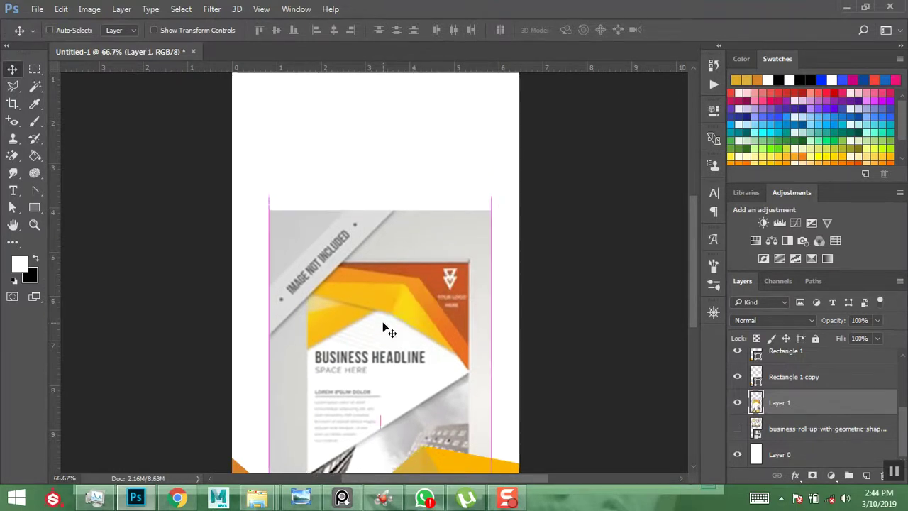
{"action": "left_click_drag", "start_coordinate": [399, 304], "coordinate": [401, 324]}
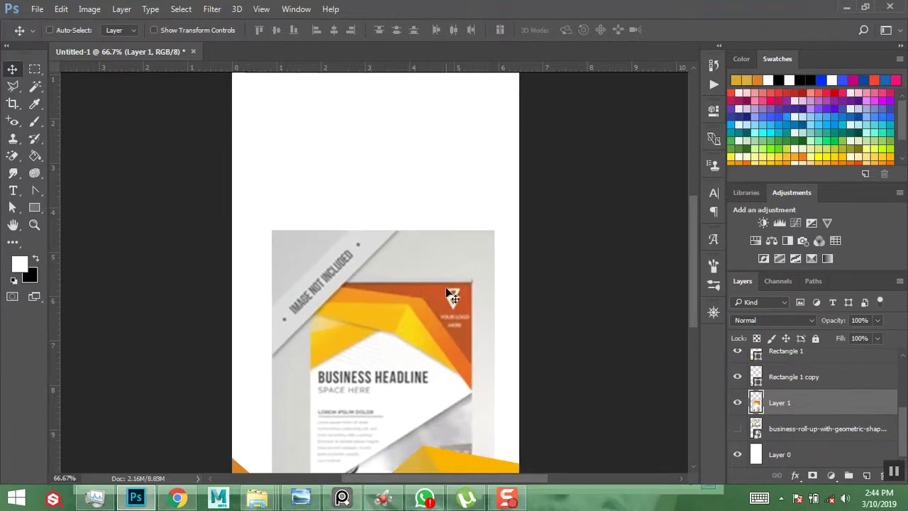
Select the shape layers from Rect 1 through Rectangle 1 copy in the Layers panel
{"action": "key", "text": "ctrl+j"}
{"action": "scroll", "coordinate": [798, 394], "scroll_direction": "down", "scroll_amount": 1}
{"action": "left_click", "coordinate": [806, 375]}
{"action": "scroll", "coordinate": [804, 379], "scroll_direction": "up", "scroll_amount": 4}
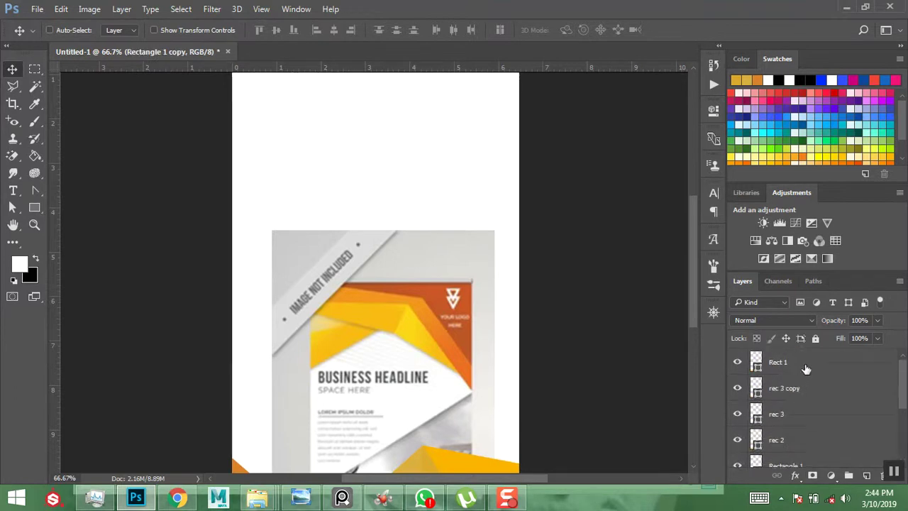
Group the selected rectangle shape layers, from Rect 1 down, into a group named REC BOTTOM
{"action": "left_click", "coordinate": [806, 368], "text": "shift"}
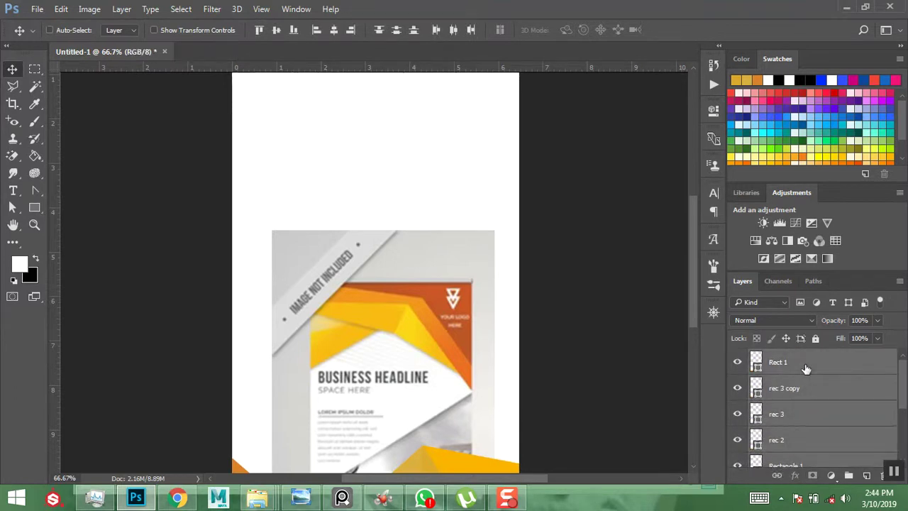
{"action": "right_click", "coordinate": [805, 368]}
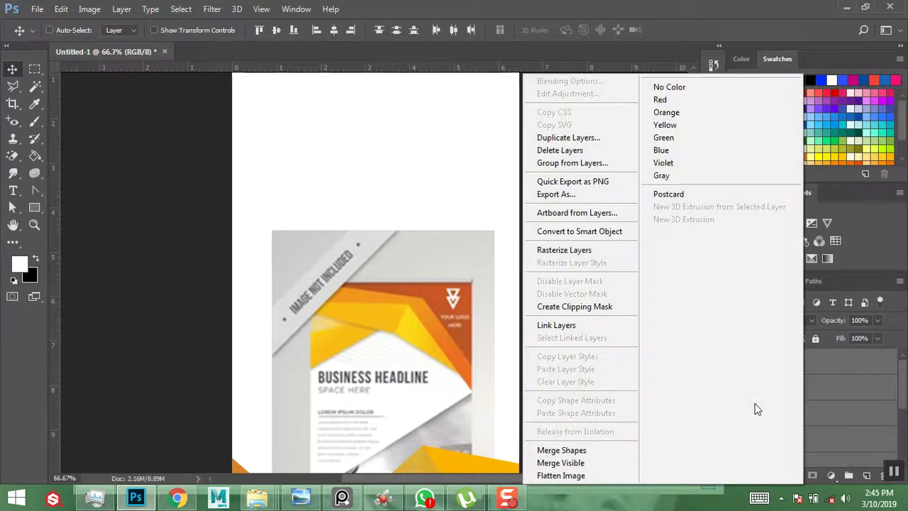
{"action": "left_click", "coordinate": [577, 165]}
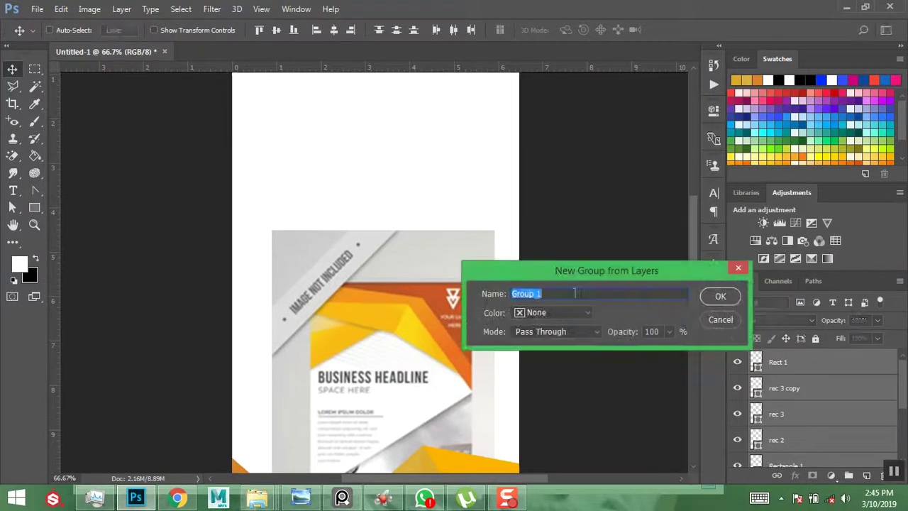
{"action": "type", "text": "rec"}
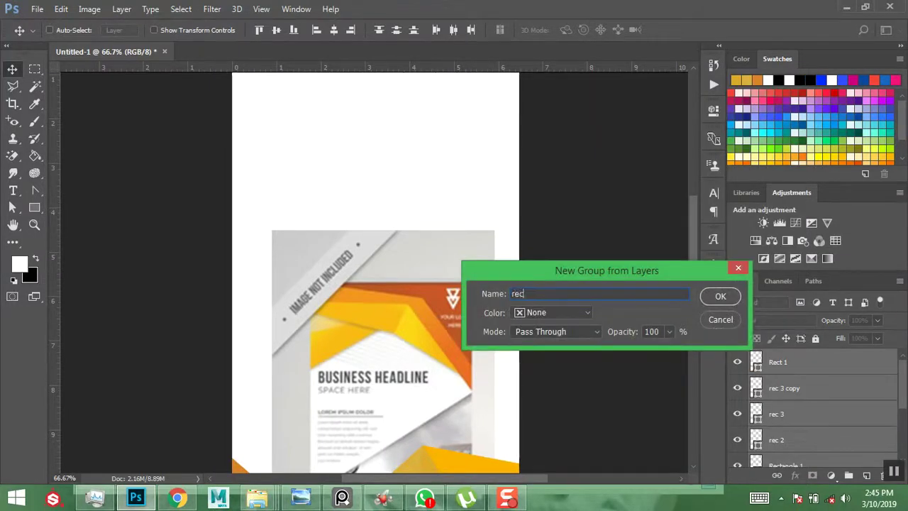
{"action": "key", "text": "BackSpace"}
{"action": "key", "text": "BackSpace"}
{"action": "key", "text": "BackSpace"}
{"action": "type", "text": "REC"}
{"action": "key", "text": "Return"}
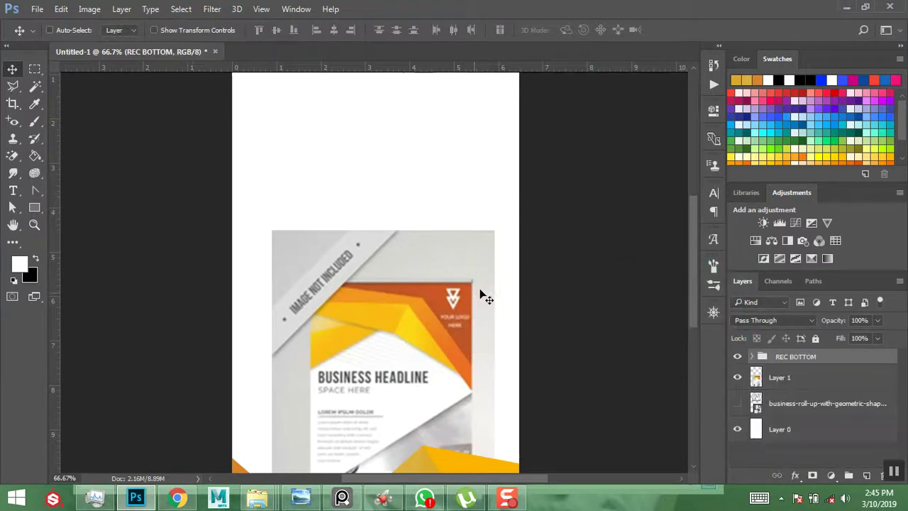
{"action": "left_click", "coordinate": [37, 189]}
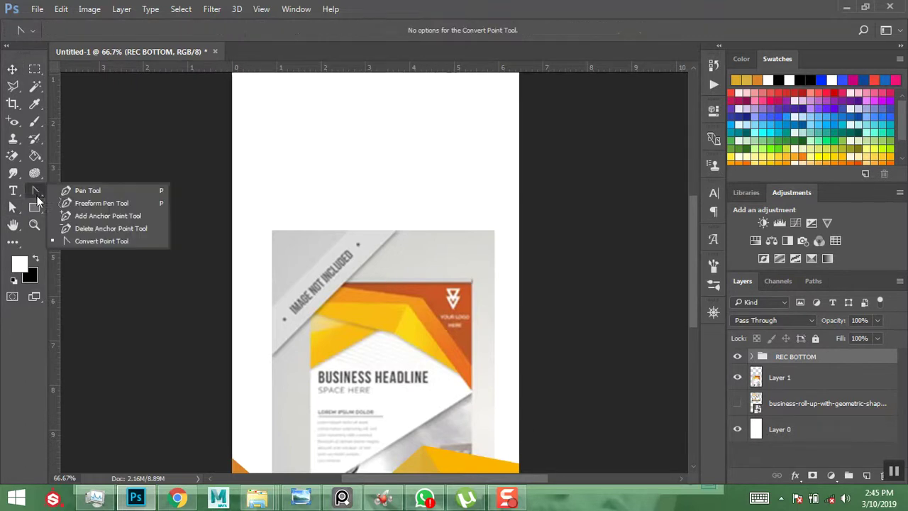
Draw a closed four-point Pen path across the page's top-right, extending past its right edge
{"action": "left_click", "coordinate": [90, 191]}
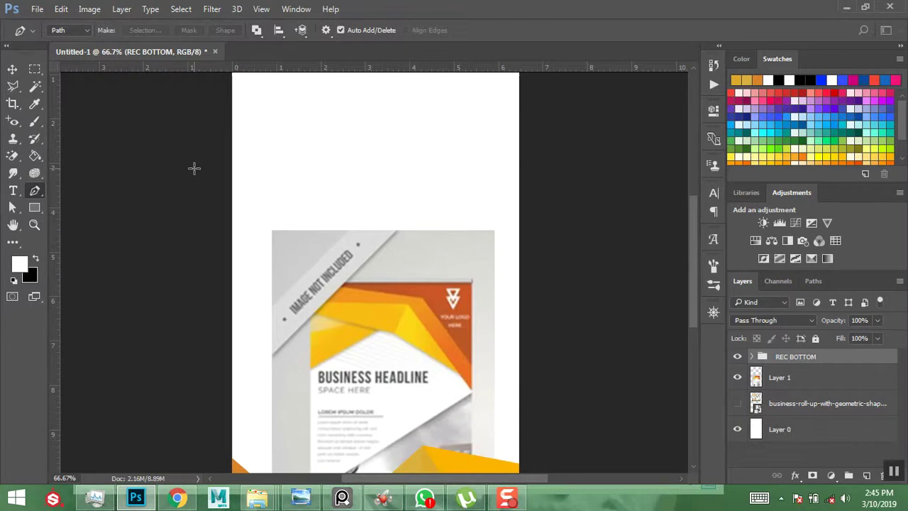
{"action": "scroll", "coordinate": [244, 202], "scroll_direction": "up", "scroll_amount": 5}
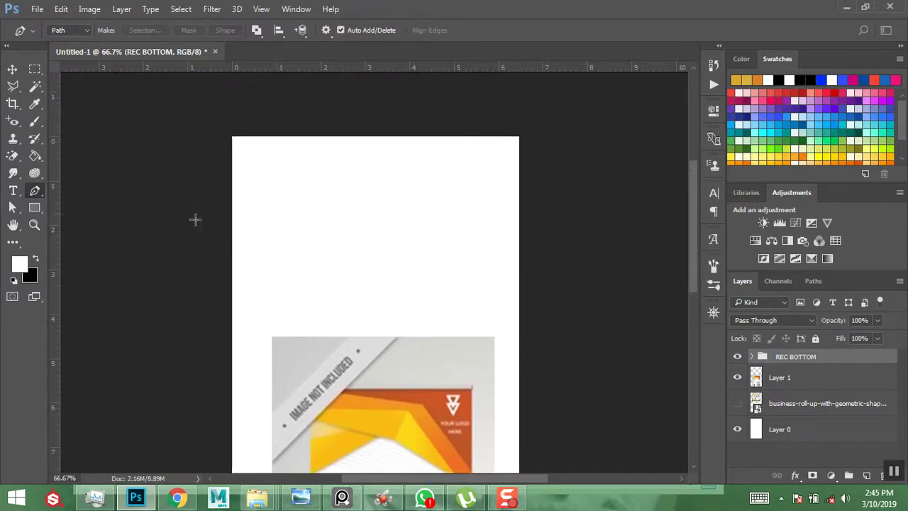
{"action": "scroll", "coordinate": [288, 276], "scroll_direction": "down", "scroll_amount": 2}
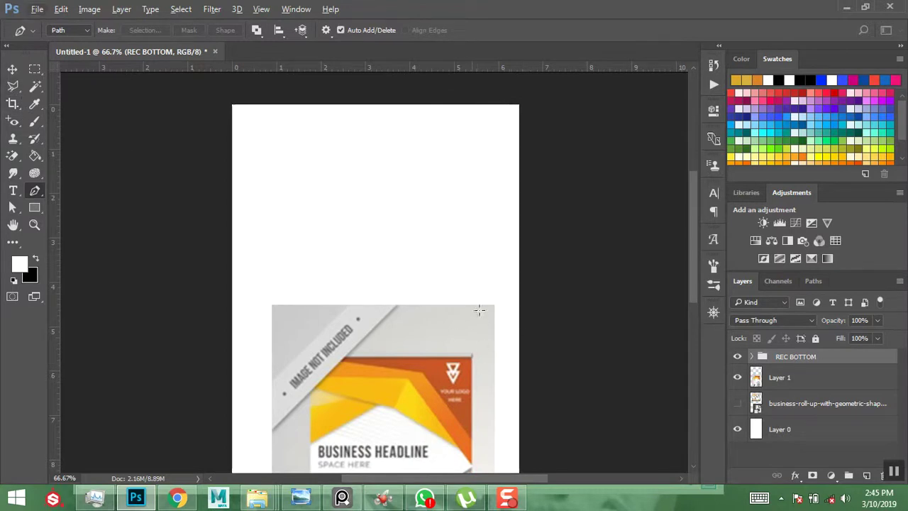
{"action": "scroll", "coordinate": [433, 306], "scroll_direction": "down", "scroll_amount": 1}
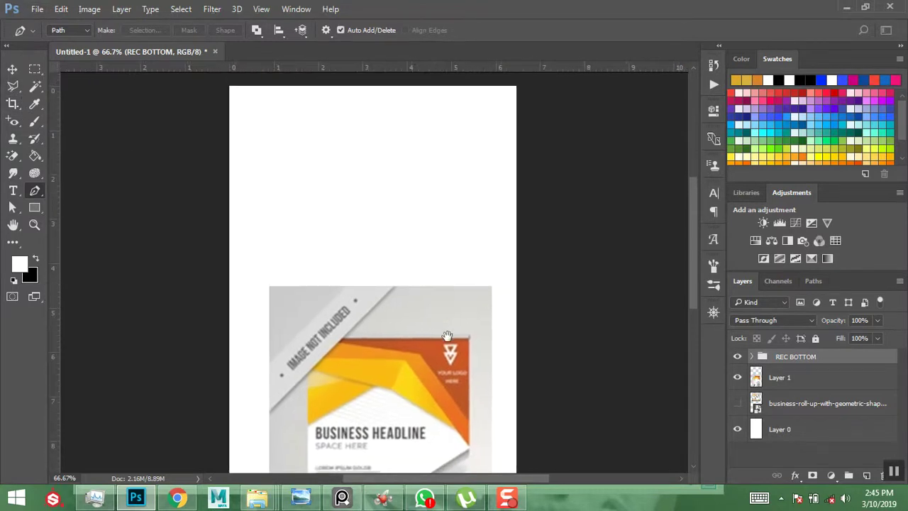
{"action": "left_click", "coordinate": [218, 83]}
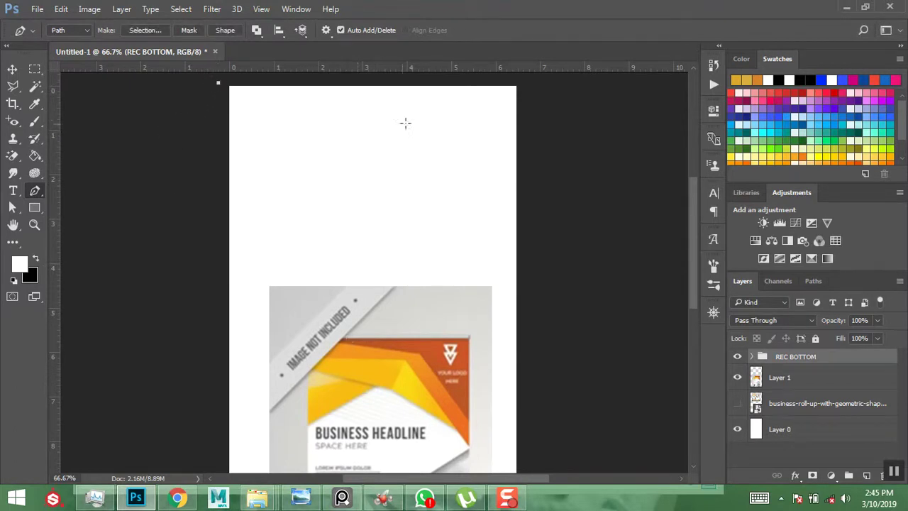
{"action": "left_click", "coordinate": [447, 118]}
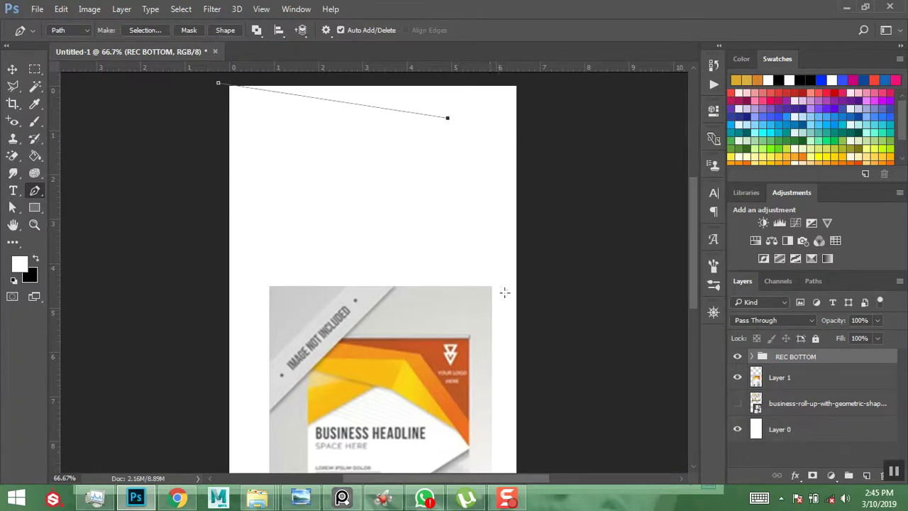
{"action": "left_click", "coordinate": [525, 263]}
{"action": "left_click", "coordinate": [566, 82]}
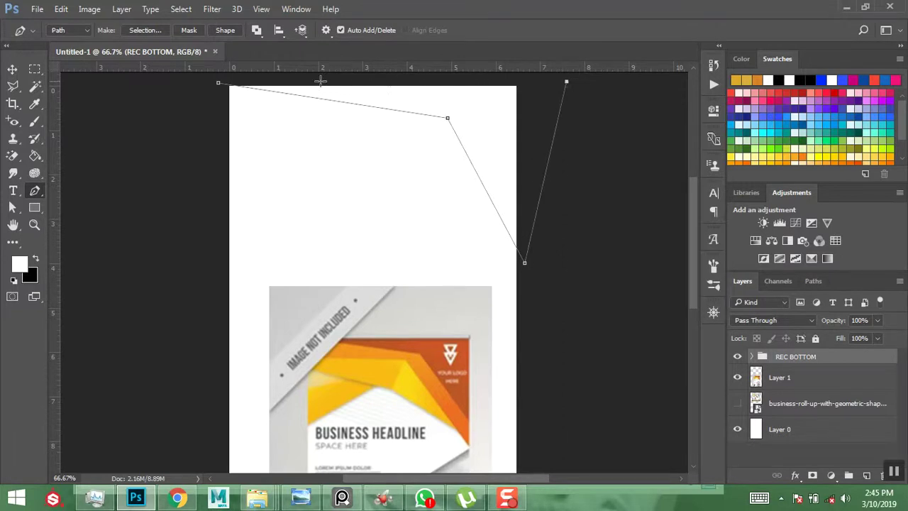
{"action": "left_click", "coordinate": [221, 88]}
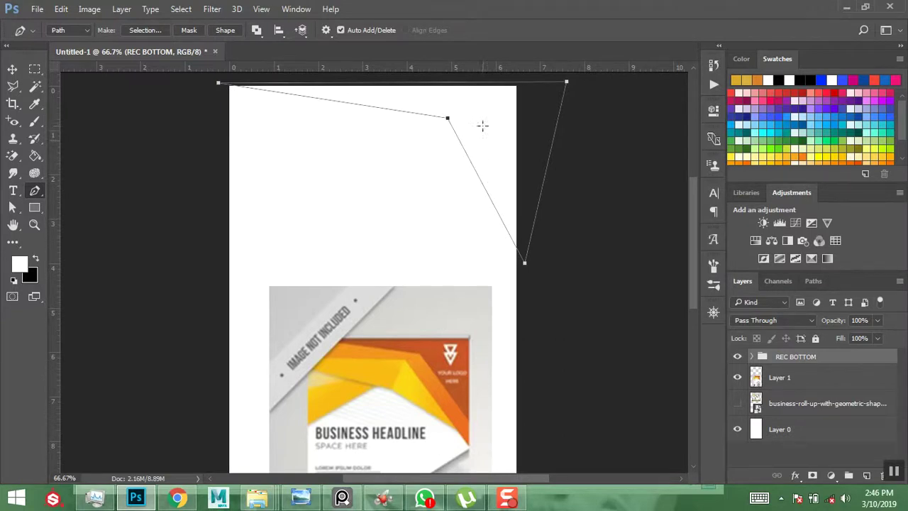
Convert the drawn angular path into a selection
{"action": "right_click", "coordinate": [411, 189]}
{"action": "left_click", "coordinate": [462, 207]}
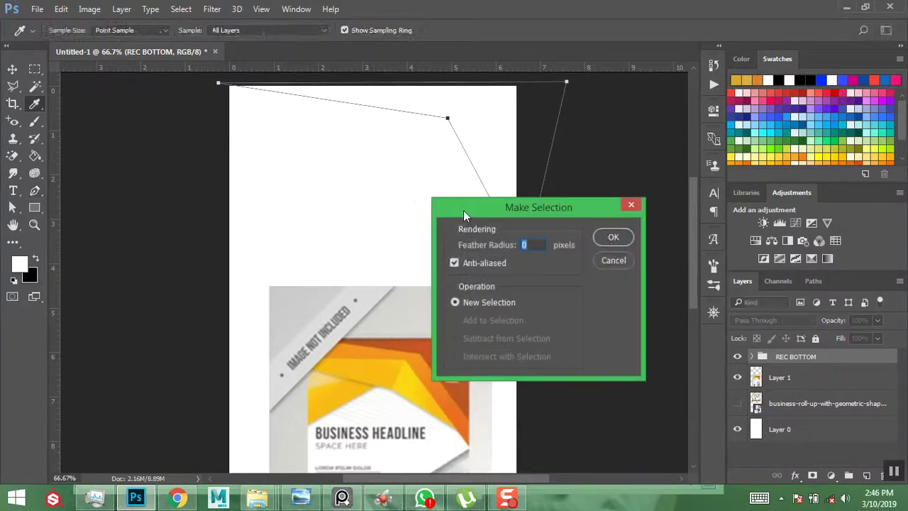
{"action": "left_click", "coordinate": [603, 240]}
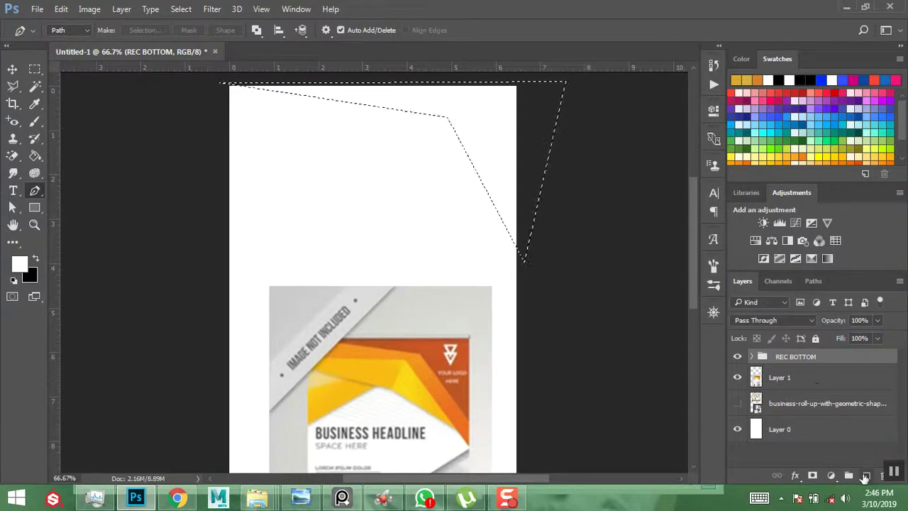
On a new Layer 2, fill the selection with orange sampled from the flyer image, then deselect
{"action": "left_click", "coordinate": [866, 476]}
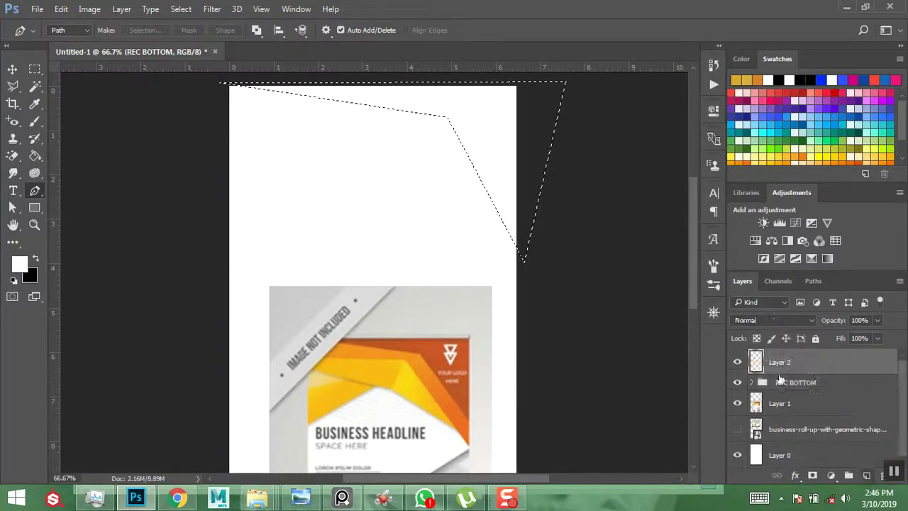
{"action": "left_click", "coordinate": [21, 264]}
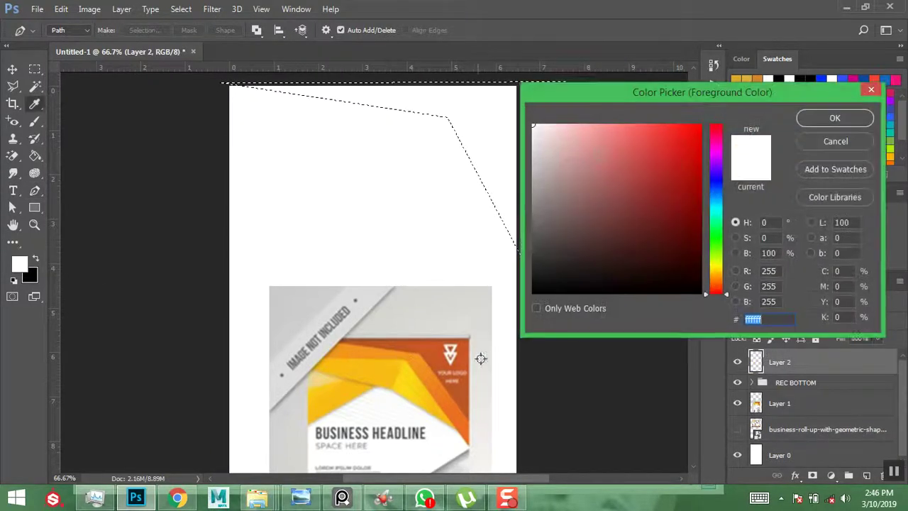
{"action": "left_click", "coordinate": [433, 347]}
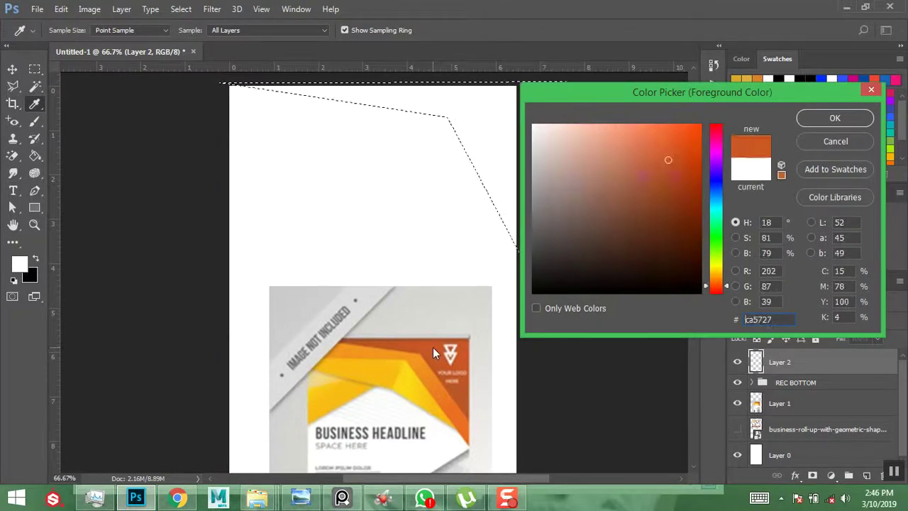
{"action": "left_click", "coordinate": [831, 120]}
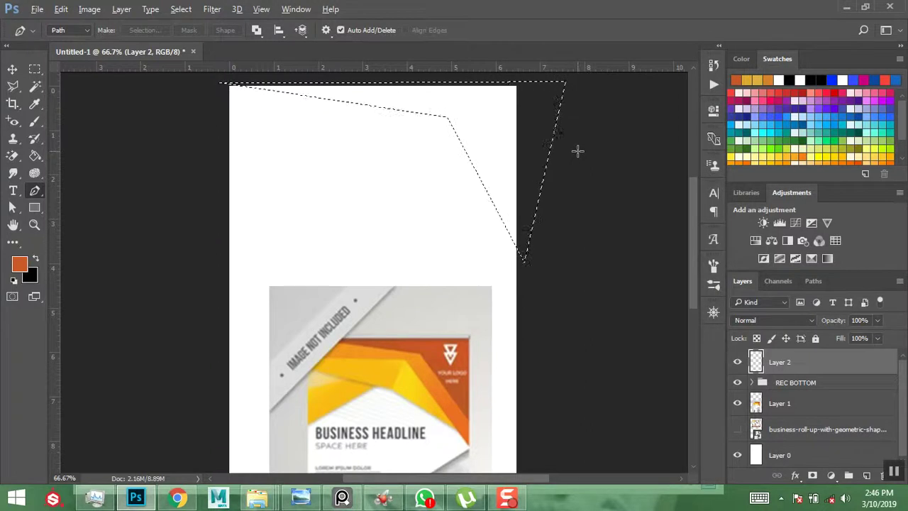
{"action": "key", "text": "alt+BackSpace"}
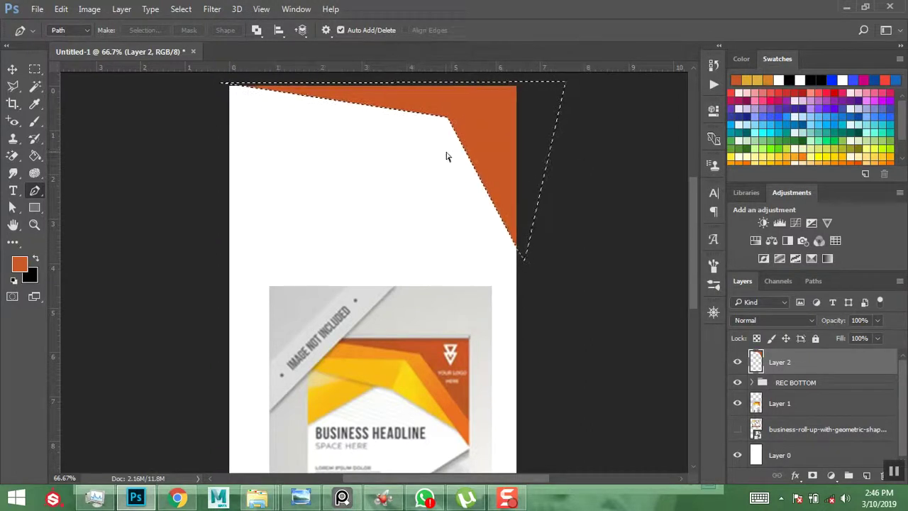
{"action": "key", "text": "ctrl+d"}
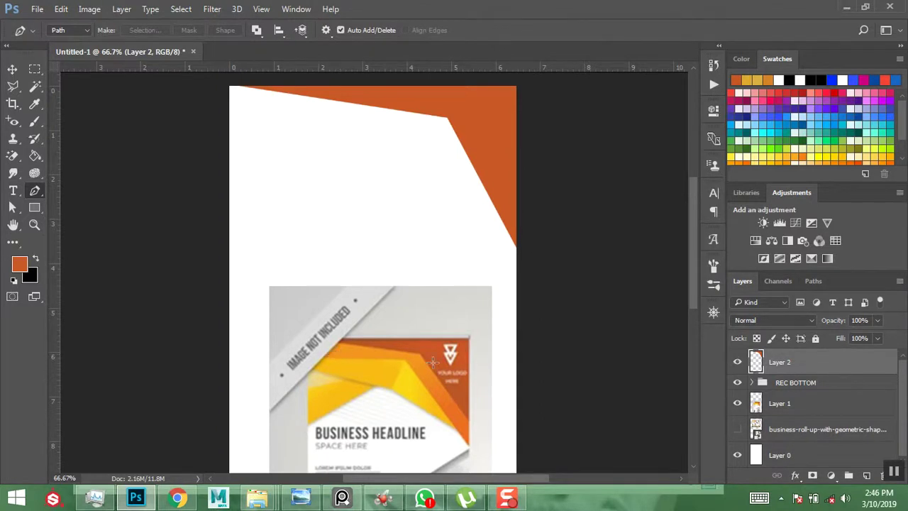
Make the REC BOTTOM group active and switch to the Polygonal Lasso Tool
{"action": "left_click", "coordinate": [791, 383]}
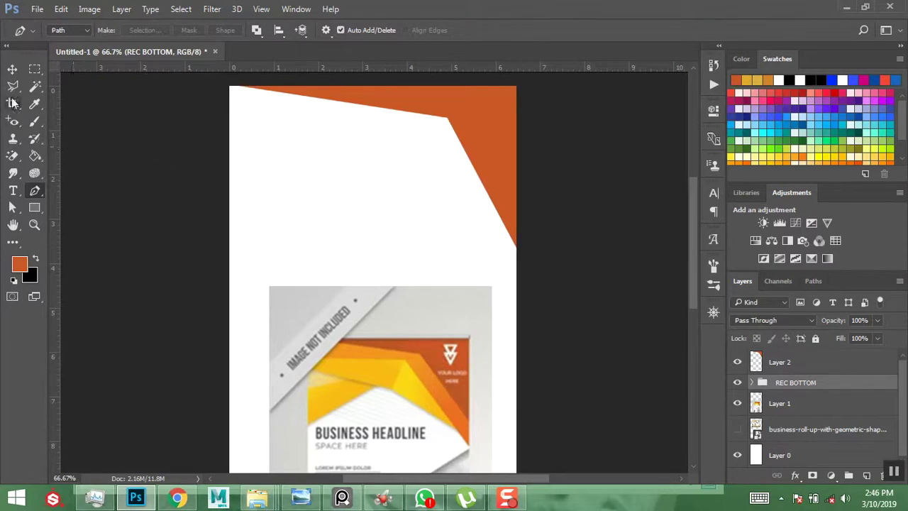
{"action": "left_click_drag", "start_coordinate": [13, 88], "coordinate": [42, 102]}
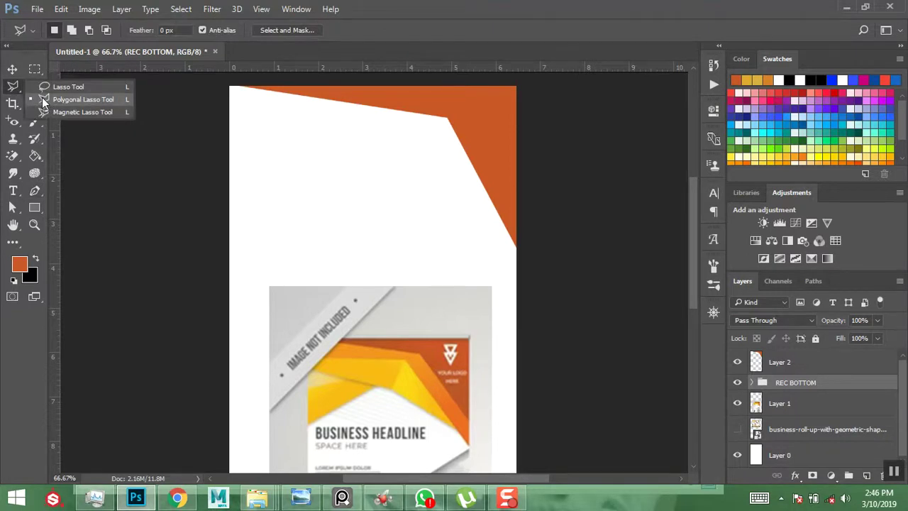
{"action": "left_click", "coordinate": [43, 102]}
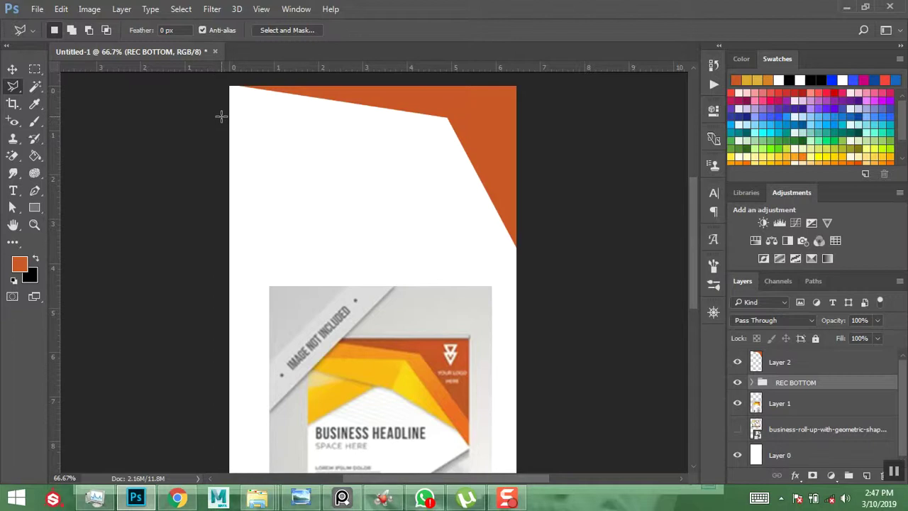
Outline the angled band along the top and down the right edge with the Polygonal Lasso
{"action": "left_click", "coordinate": [219, 79]}
{"action": "left_click", "coordinate": [220, 124]}
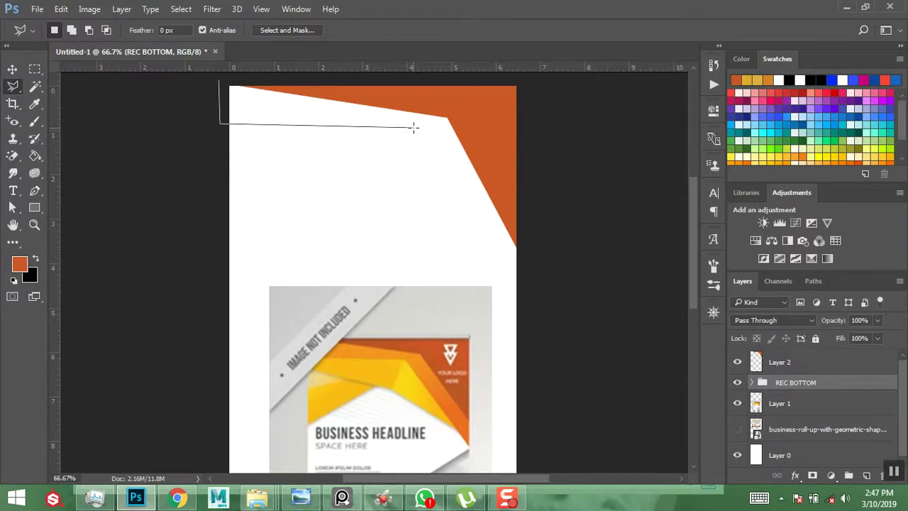
{"action": "left_click", "coordinate": [524, 333]}
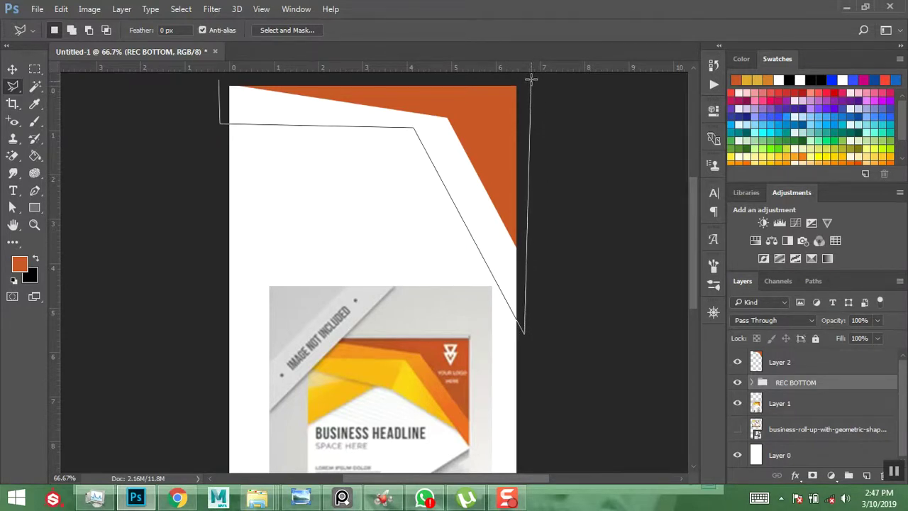
{"action": "left_click", "coordinate": [532, 79]}
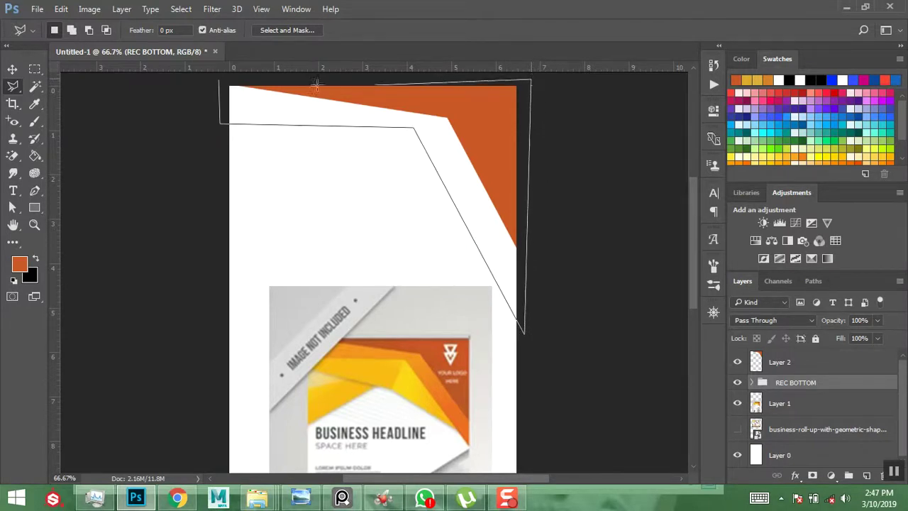
{"action": "left_click", "coordinate": [225, 86]}
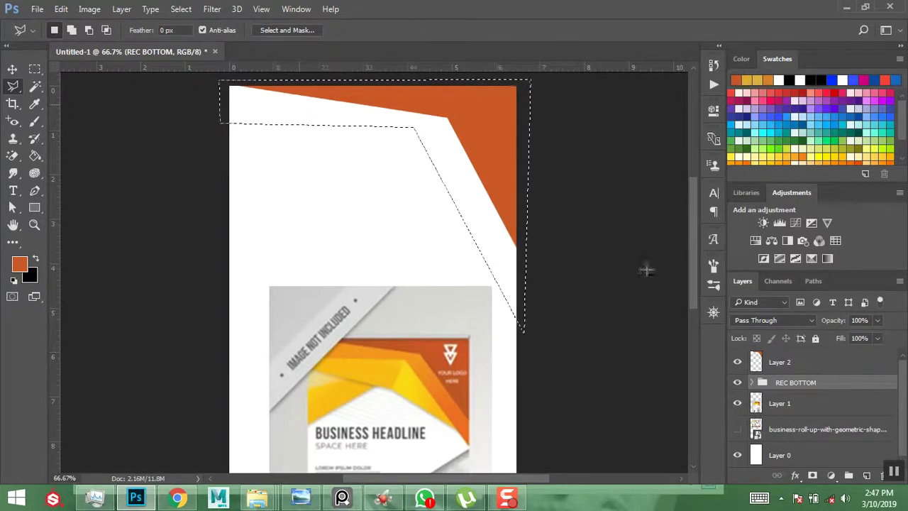
Fill the band on a new Layer 3 with sampled orange f38c1c and deselect
{"action": "left_click", "coordinate": [866, 475]}
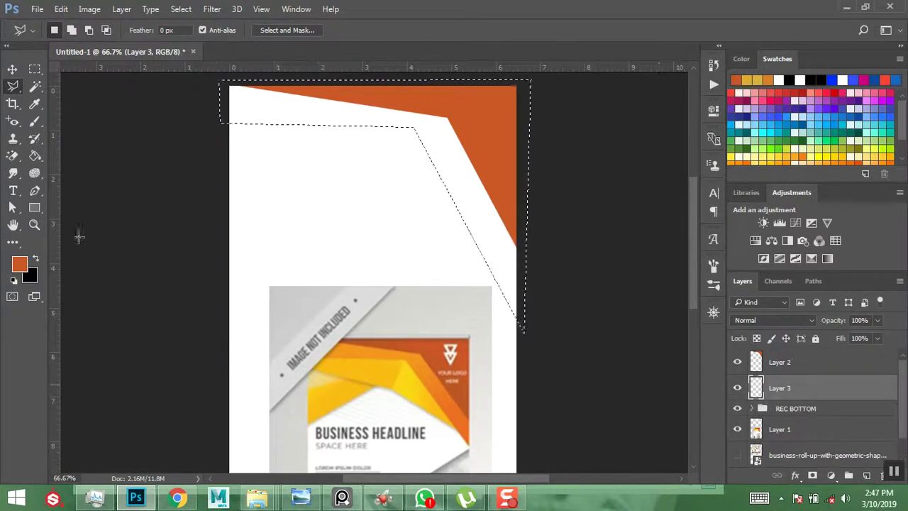
{"action": "left_click", "coordinate": [19, 264]}
{"action": "left_click", "coordinate": [426, 365]}
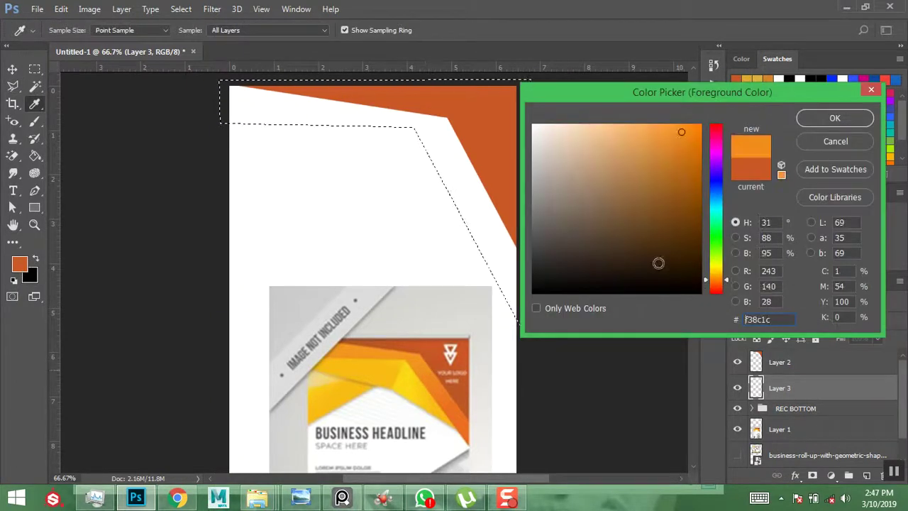
{"action": "key", "text": "Return"}
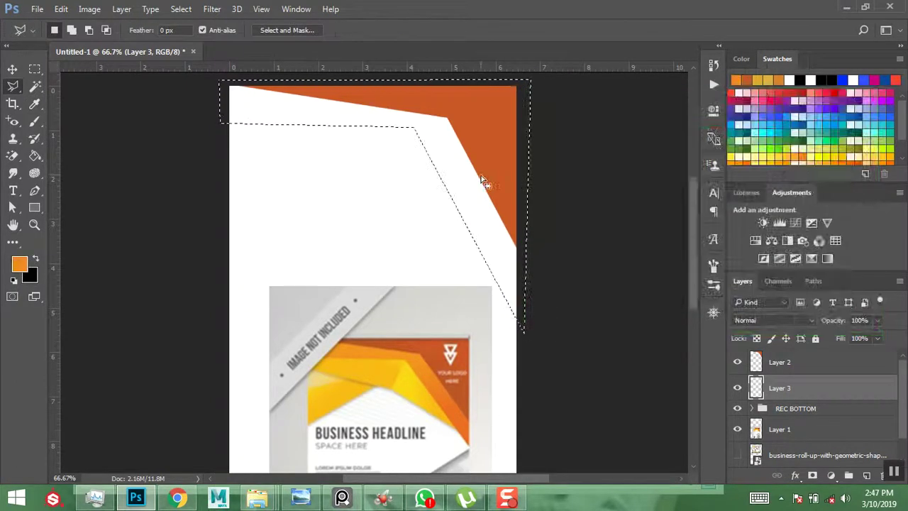
{"action": "key", "text": "alt+BackSpace"}
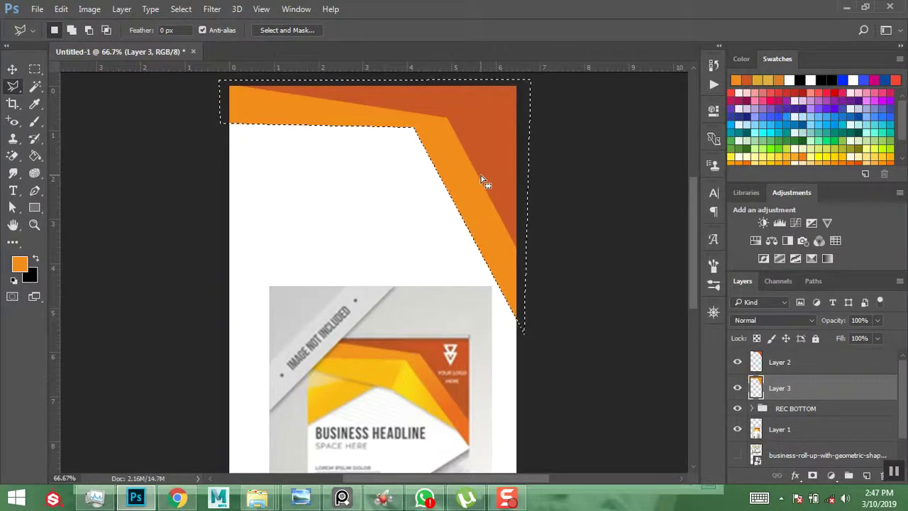
{"action": "key", "text": "ctrl+d"}
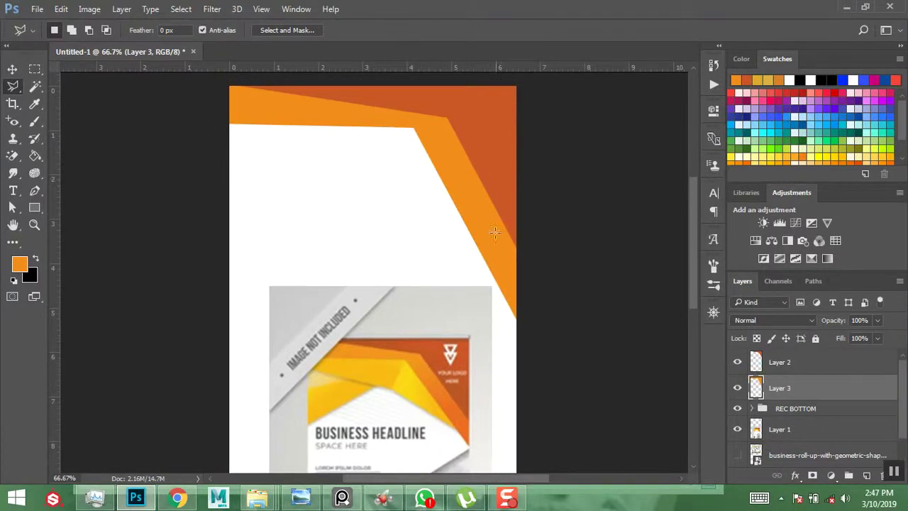
{"action": "scroll", "coordinate": [531, 255], "scroll_direction": "down", "scroll_amount": 3}
{"action": "scroll", "coordinate": [530, 257], "scroll_direction": "down", "scroll_amount": 1}
{"action": "scroll", "coordinate": [531, 257], "scroll_direction": "up", "scroll_amount": 3}
{"action": "scroll", "coordinate": [531, 257], "scroll_direction": "up", "scroll_amount": 2}
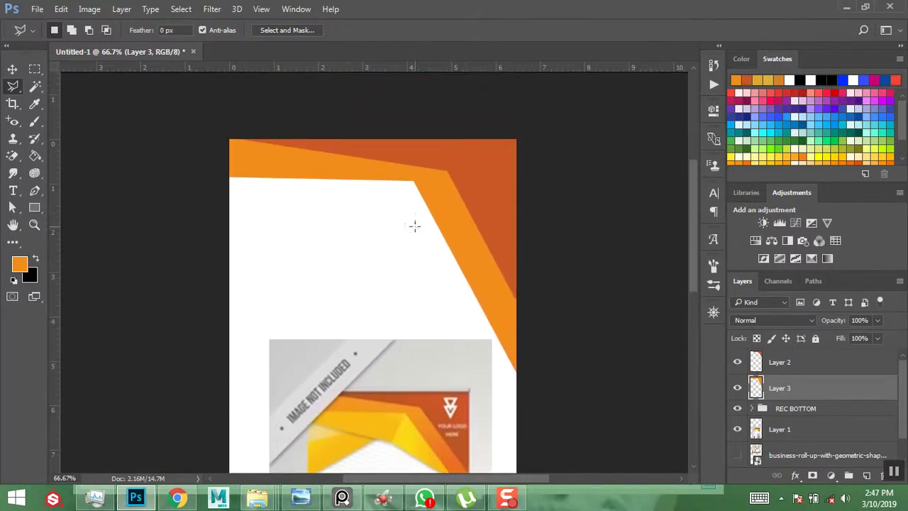
Scale Layers 2 and 3 together to about 77% height and slightly wider
{"action": "left_click", "coordinate": [787, 364]}
{"action": "key", "text": "ctrl+t"}
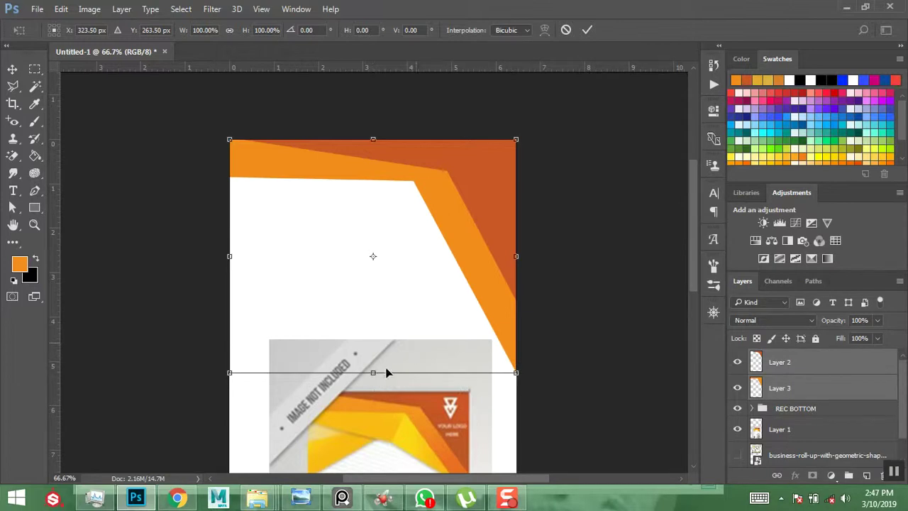
{"action": "left_click_drag", "start_coordinate": [374, 373], "coordinate": [376, 319]}
{"action": "left_click_drag", "start_coordinate": [431, 375], "coordinate": [438, 350]}
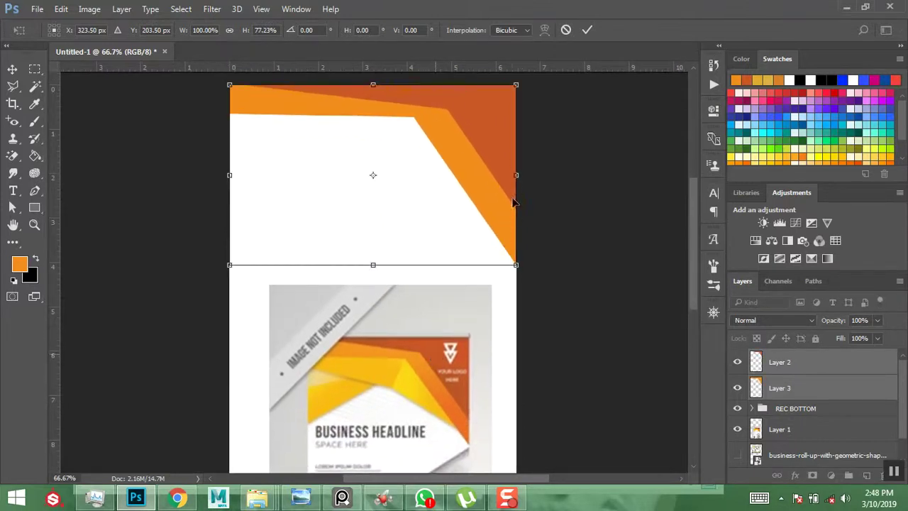
{"action": "left_click_drag", "start_coordinate": [516, 177], "coordinate": [522, 178]}
{"action": "key", "text": "l"}
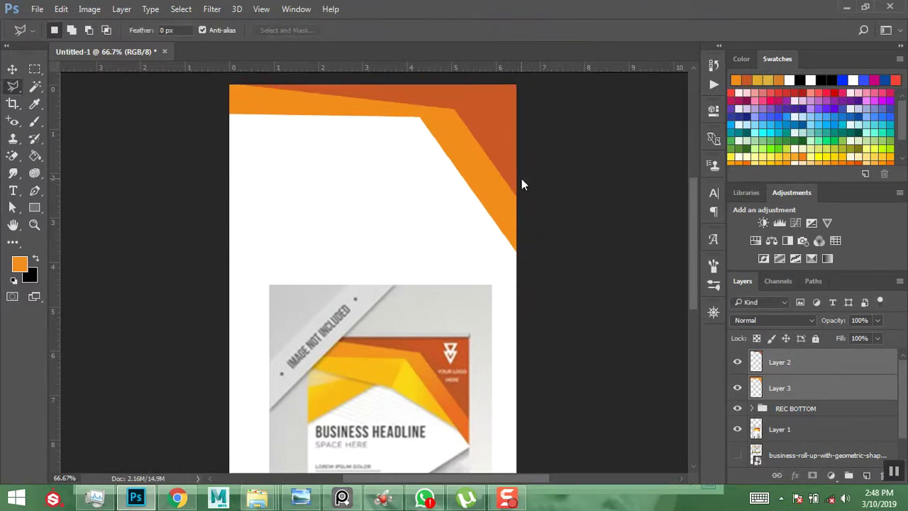
With REC BOTTOM active, outline the top-left yellow band with the Polygonal Lasso
{"action": "left_click", "coordinate": [13, 88]}
{"action": "left_click", "coordinate": [792, 410]}
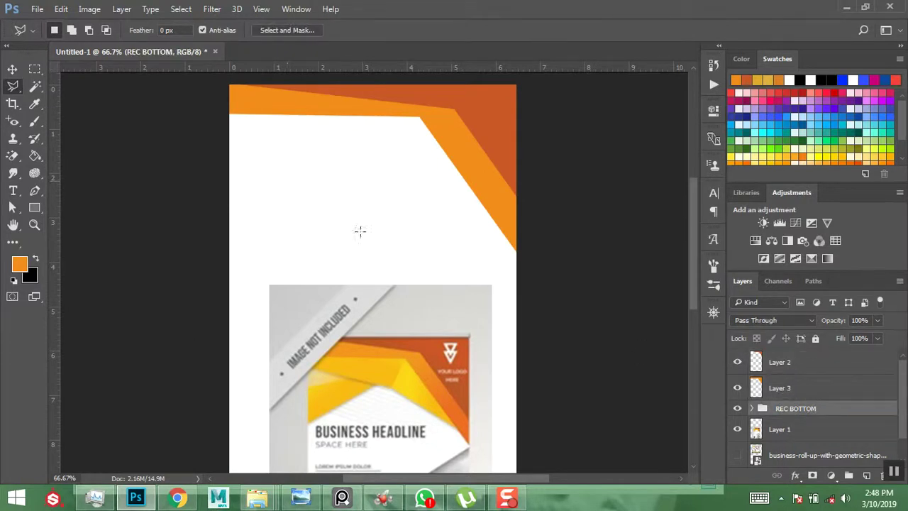
{"action": "left_click", "coordinate": [216, 98]}
{"action": "left_click", "coordinate": [217, 155]}
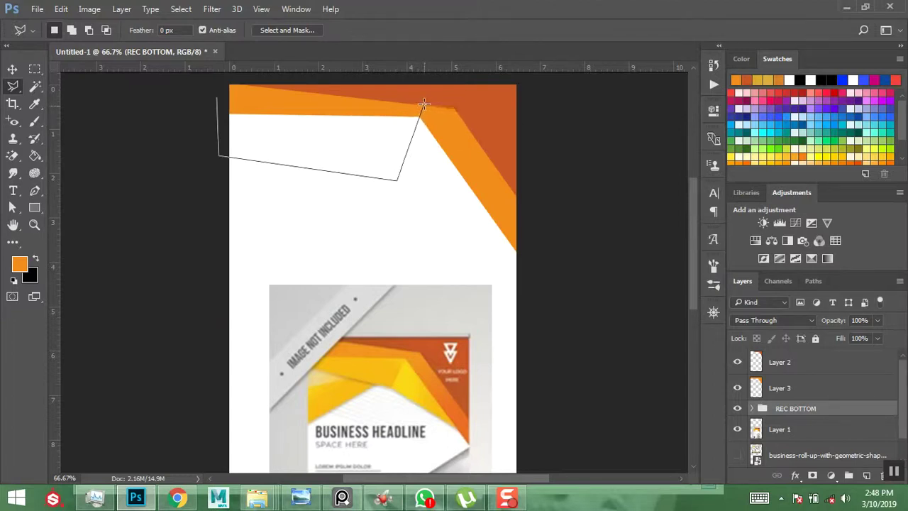
{"action": "left_click", "coordinate": [423, 104]}
{"action": "left_click", "coordinate": [221, 104]}
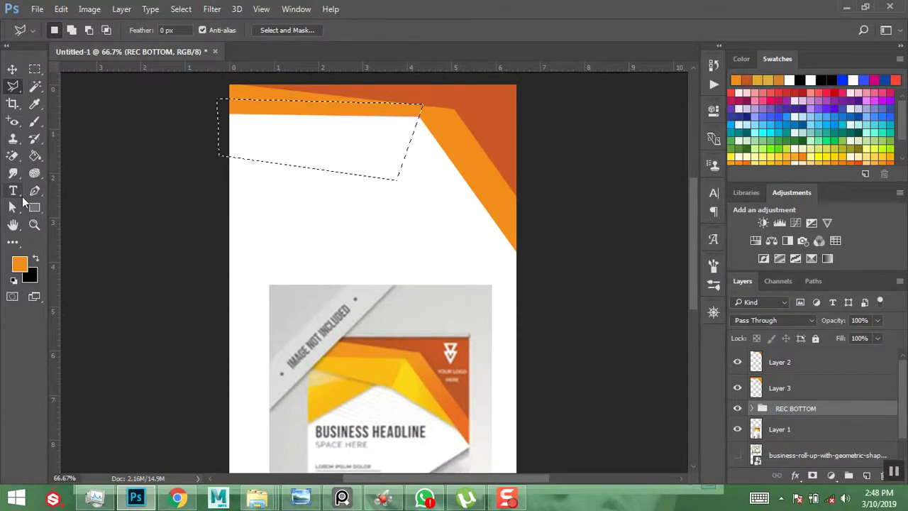
Fill the band on new Layer 4 with sampled yellow f9b814 and deselect
{"action": "left_click", "coordinate": [19, 263]}
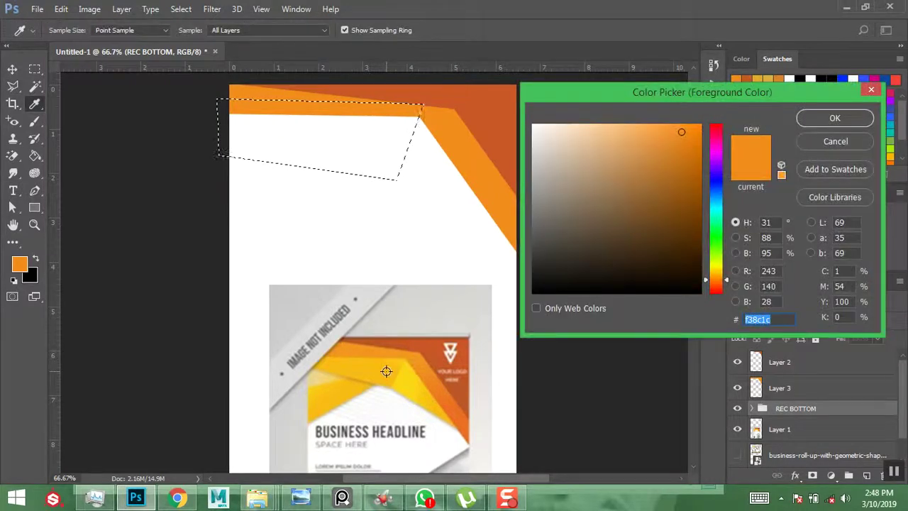
{"action": "left_click", "coordinate": [386, 371]}
{"action": "key", "text": "Return"}
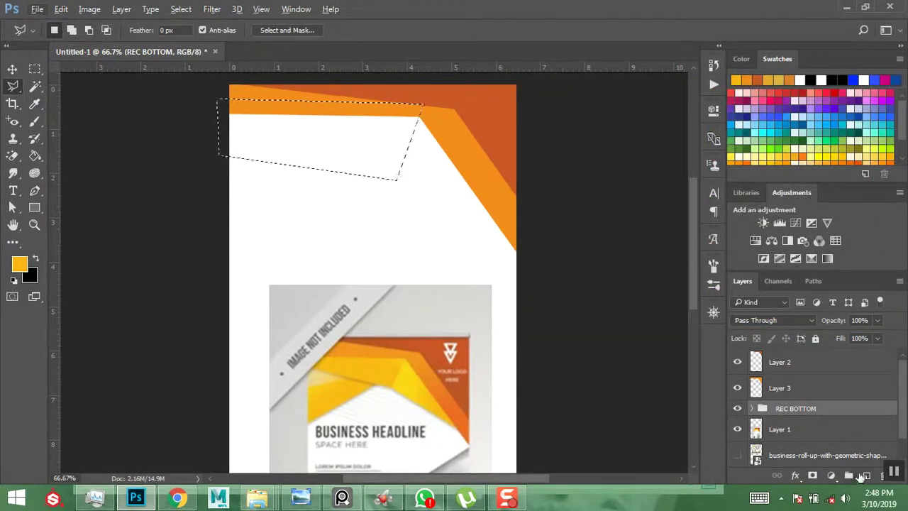
{"action": "left_click", "coordinate": [867, 475]}
{"action": "key", "text": "alt+BackSpace"}
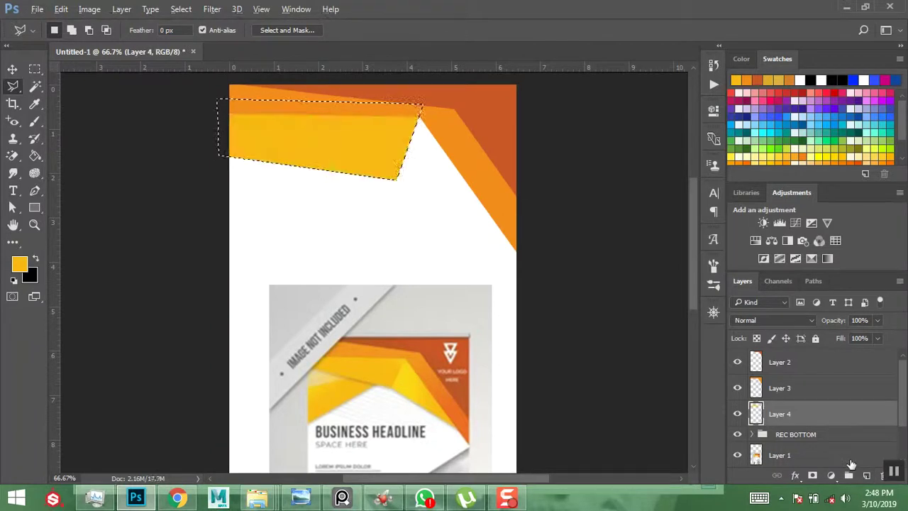
{"action": "key", "text": "ctrl+d"}
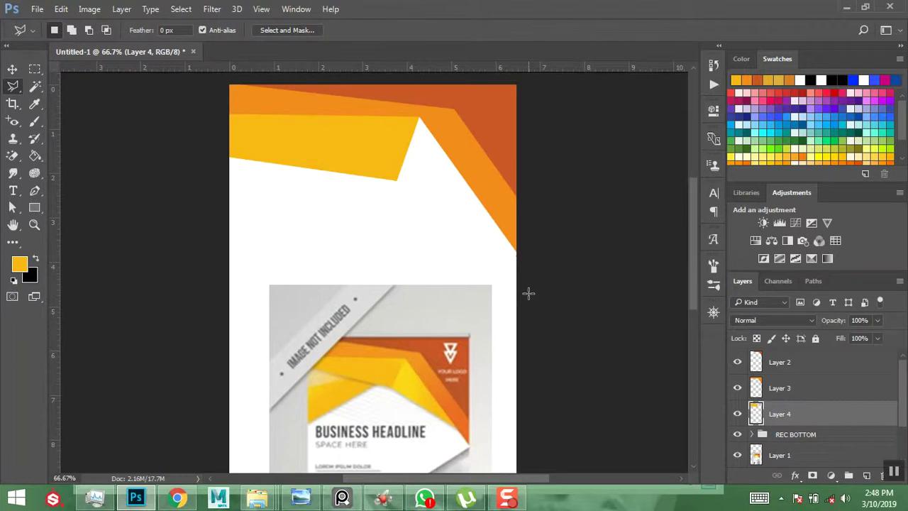
Add a horizontal guide near 2 in and a vertical guide at 4.300 in through the notch tip
{"action": "left_click", "coordinate": [501, 218]}
{"action": "left_click", "coordinate": [260, 10]}
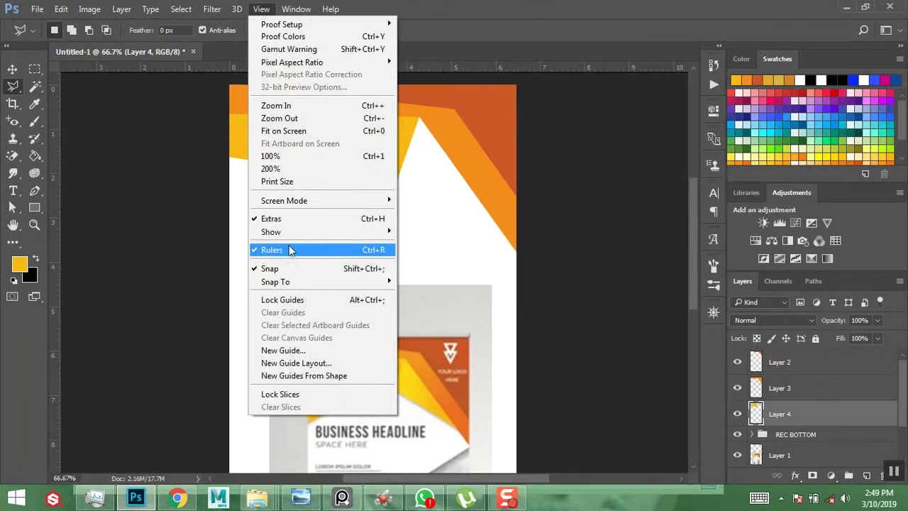
{"action": "left_click", "coordinate": [503, 23]}
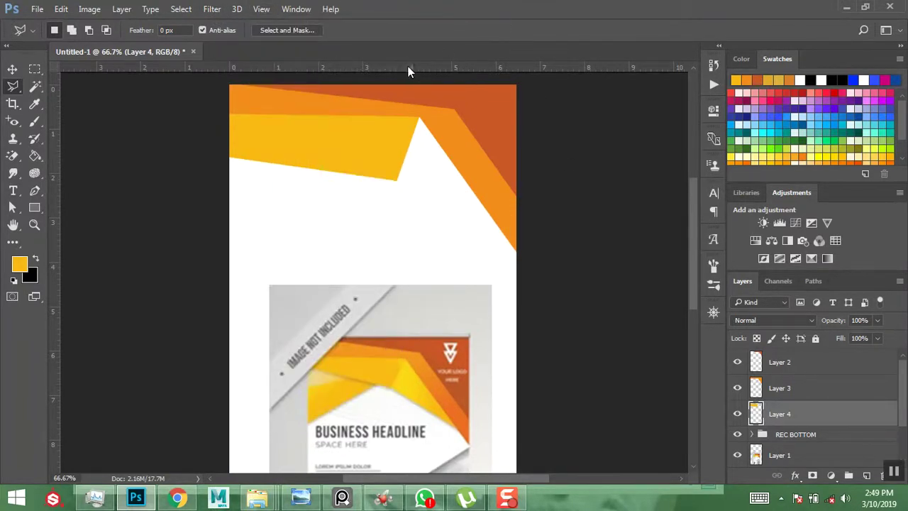
{"action": "left_click_drag", "start_coordinate": [402, 67], "coordinate": [415, 179]}
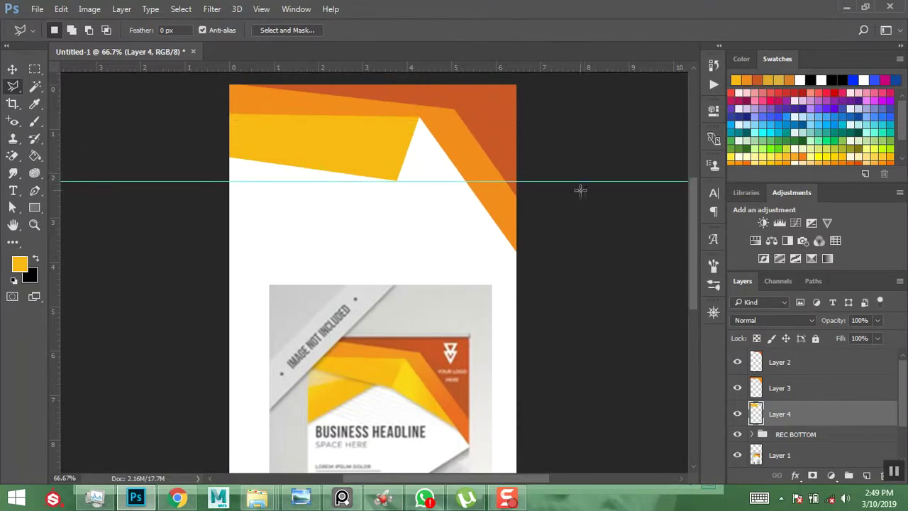
{"action": "left_click", "coordinate": [792, 435]}
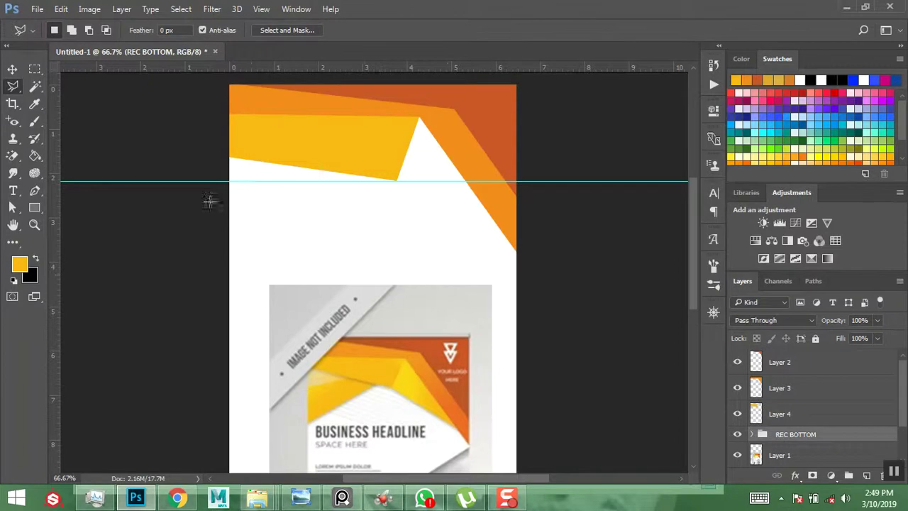
{"action": "right_click", "coordinate": [13, 86]}
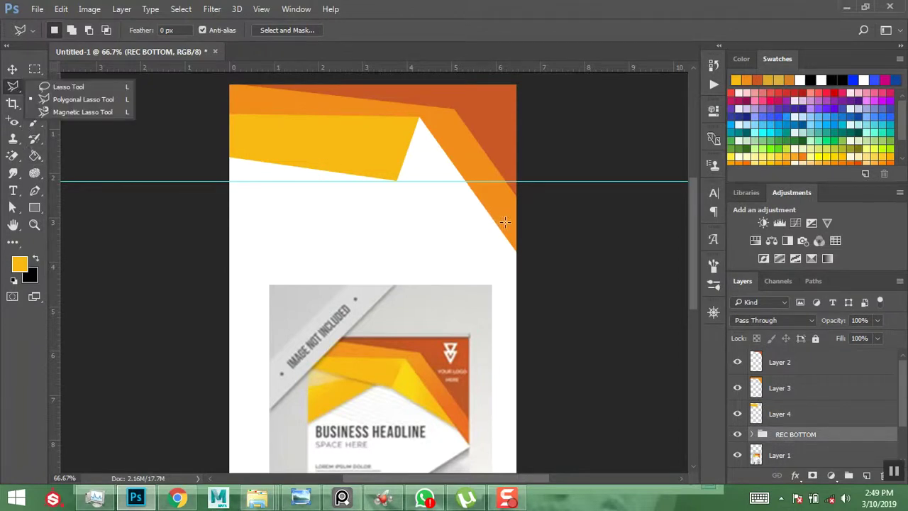
{"action": "mouse_move", "coordinate": [56, 238]}
{"action": "left_mouse_down"}
{"action": "mouse_move", "coordinate": [185, 243]}
{"action": "mouse_move", "coordinate": [419, 223]}
{"action": "left_mouse_up"}
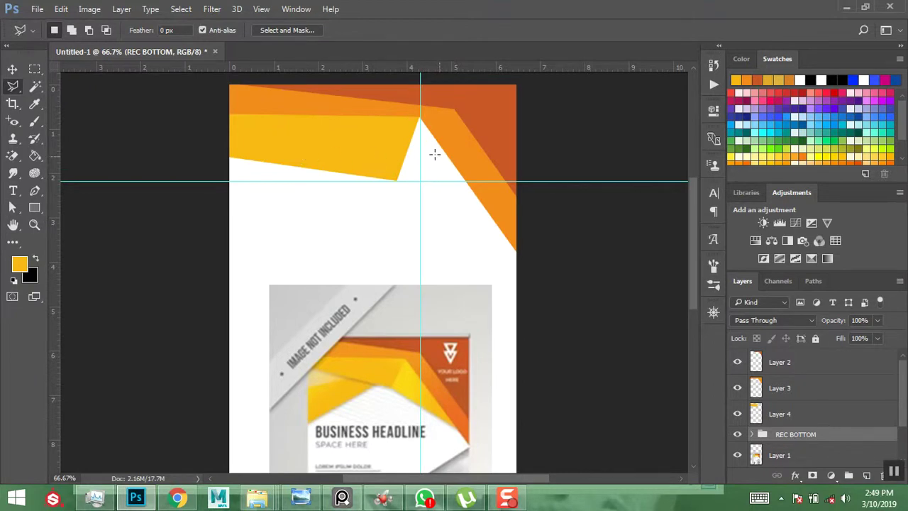
Fill the white wedge between the yellow and orange bands with orange on new Layer 5
{"action": "left_click", "coordinate": [500, 221]}
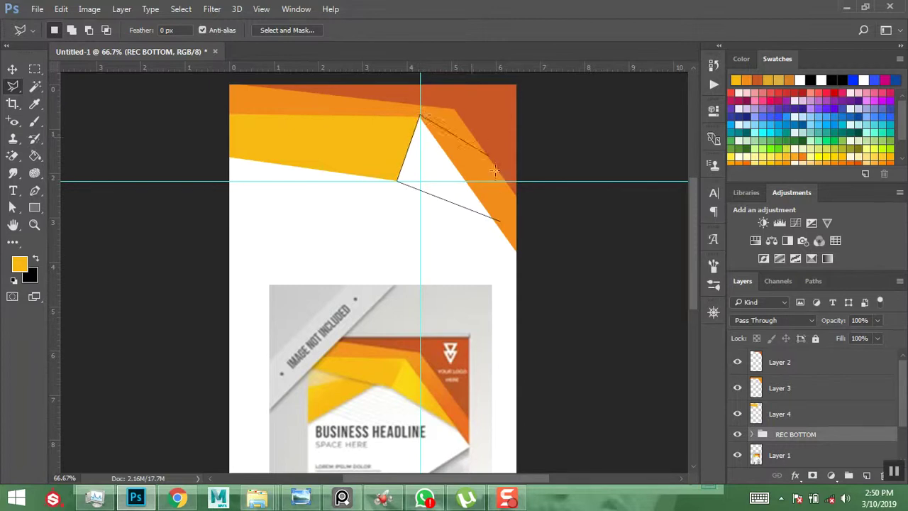
{"action": "left_click", "coordinate": [502, 226]}
{"action": "left_click", "coordinate": [867, 474]}
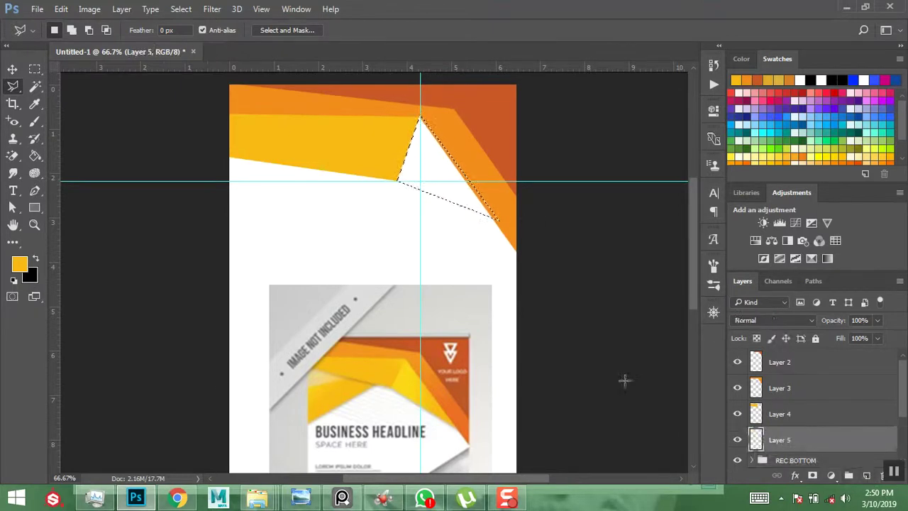
{"action": "left_click", "coordinate": [19, 264]}
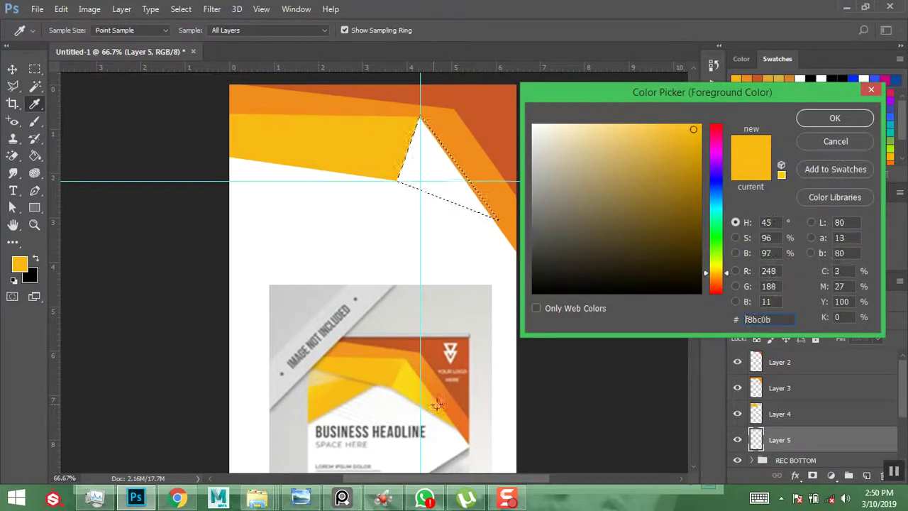
{"action": "left_click", "coordinate": [801, 124]}
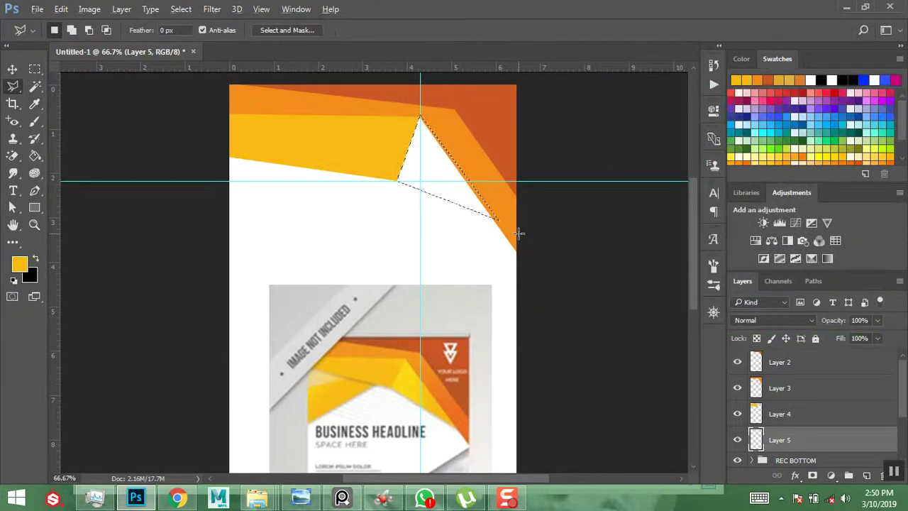
{"action": "key", "text": "alt+BackSpace"}
{"action": "key", "text": "ctrl+d"}
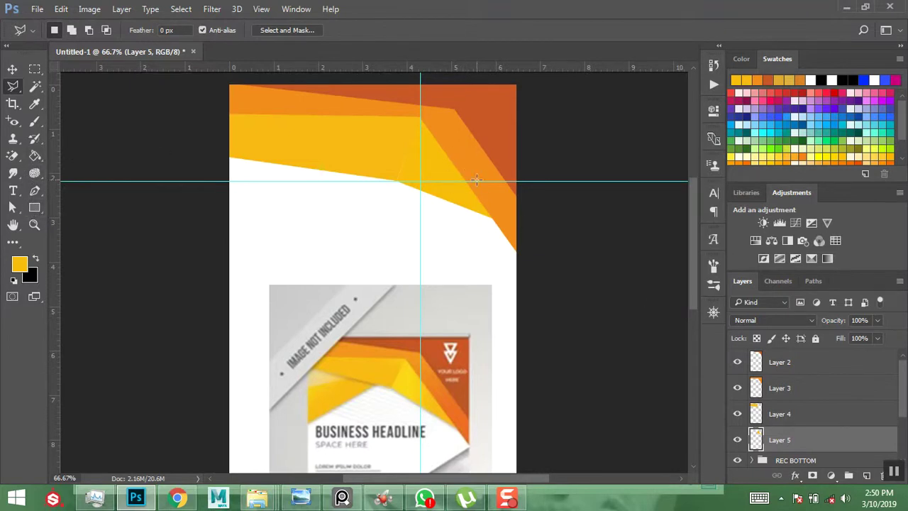
Try Free Transform on the new orange shape and exit without changes
{"action": "key", "text": "ctrl+t"}
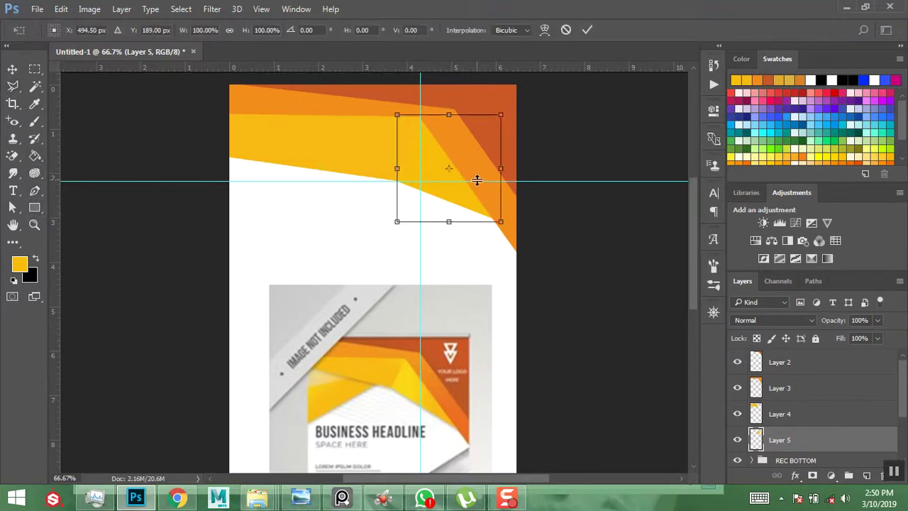
{"action": "left_click", "coordinate": [396, 168]}
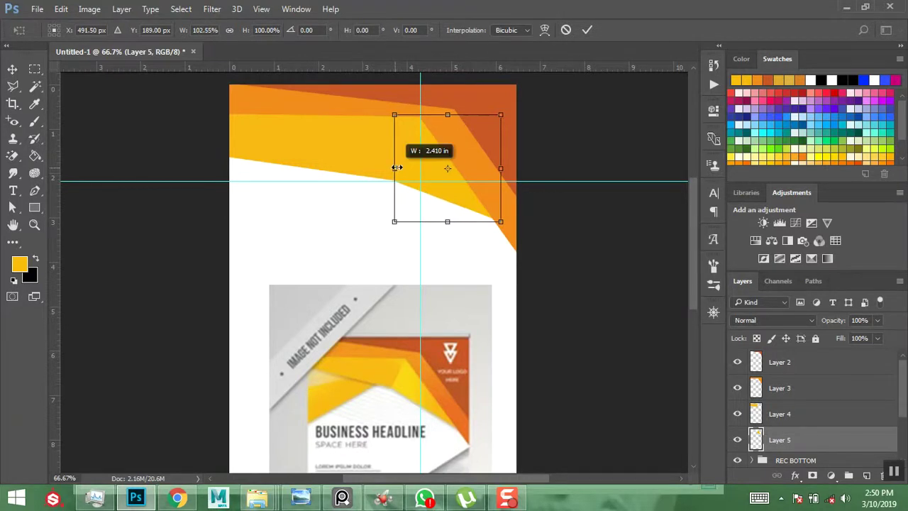
{"action": "key", "text": "l"}
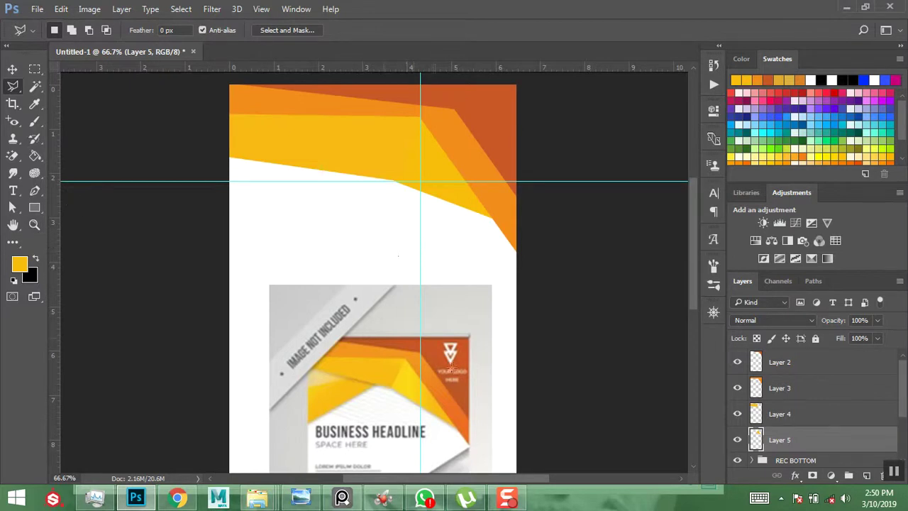
{"action": "scroll", "coordinate": [404, 368], "scroll_direction": "down", "scroll_amount": 3}
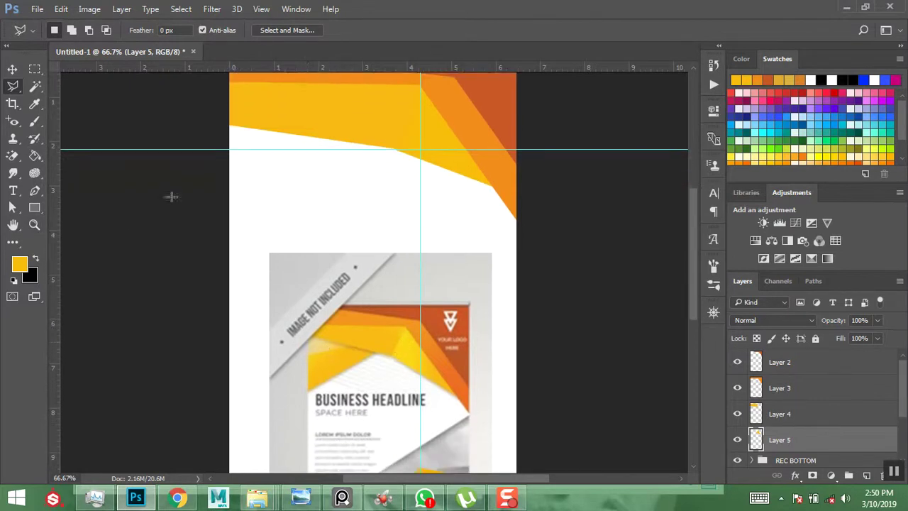
Outline a wedge along the top-left edge with the Polygonal Lasso
{"action": "right_click", "coordinate": [13, 86]}
{"action": "left_click", "coordinate": [81, 110]}
{"action": "left_click", "coordinate": [352, 137]}
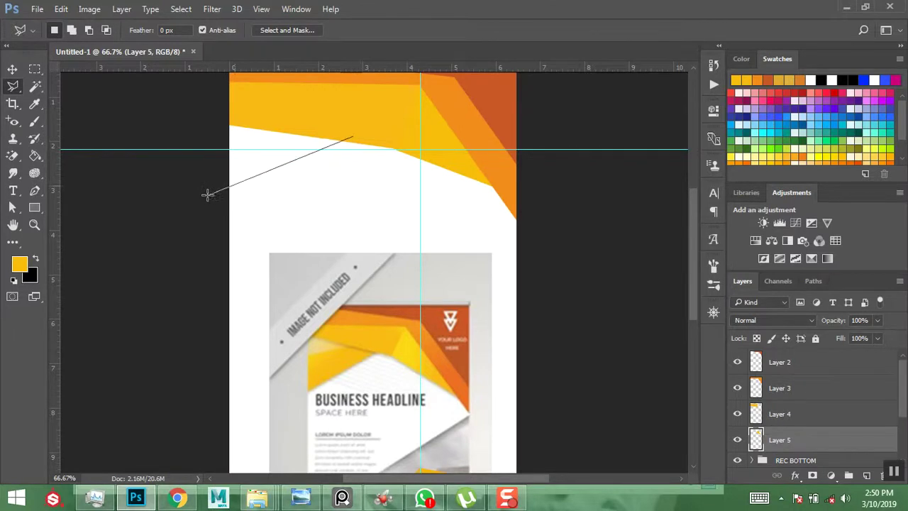
{"action": "left_click", "coordinate": [202, 194]}
{"action": "left_click", "coordinate": [201, 110]}
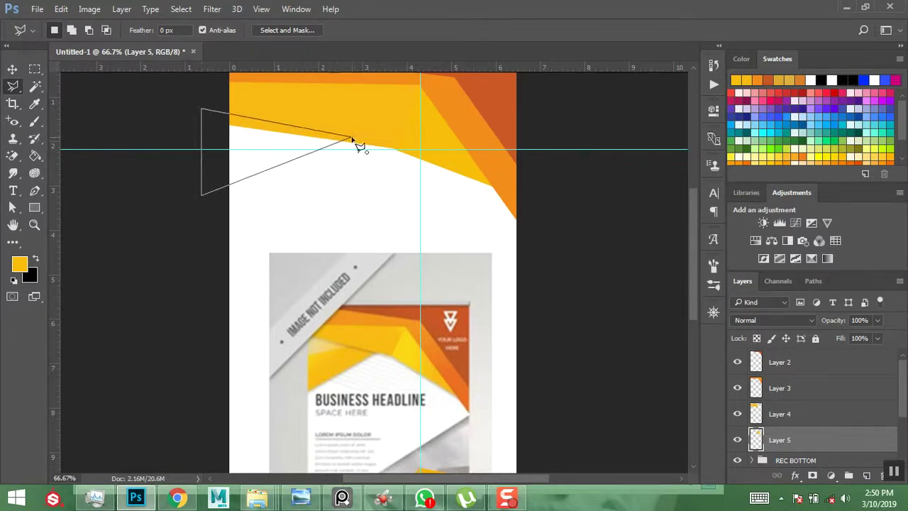
{"action": "left_click", "coordinate": [361, 147]}
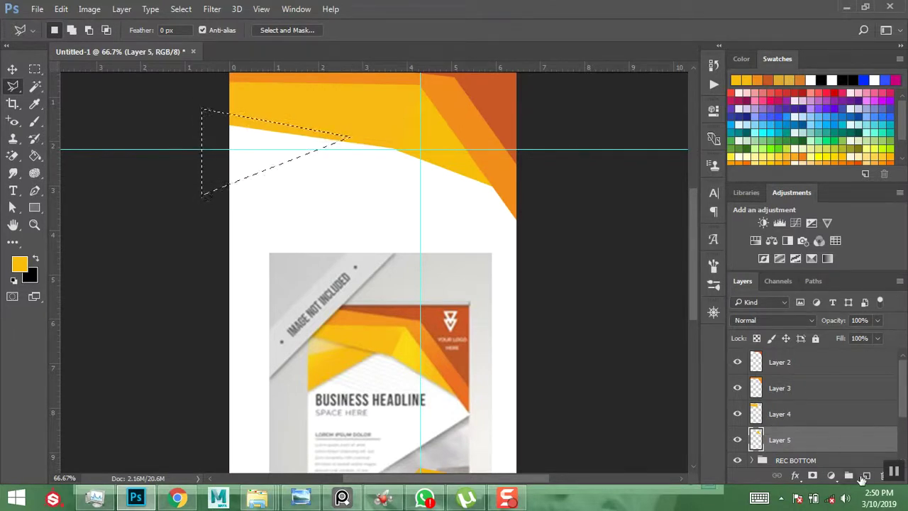
Fill the wedge on new Layer 6 with a sampled pale yellow and deselect
{"action": "left_click_drag", "start_coordinate": [781, 440], "coordinate": [863, 474]}
{"action": "left_click", "coordinate": [865, 475]}
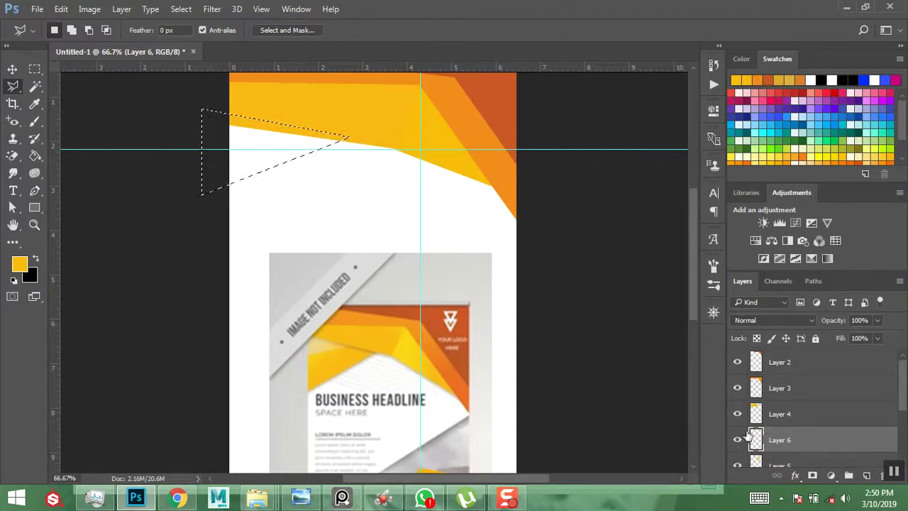
{"action": "left_click", "coordinate": [19, 264]}
{"action": "left_click", "coordinate": [341, 348]}
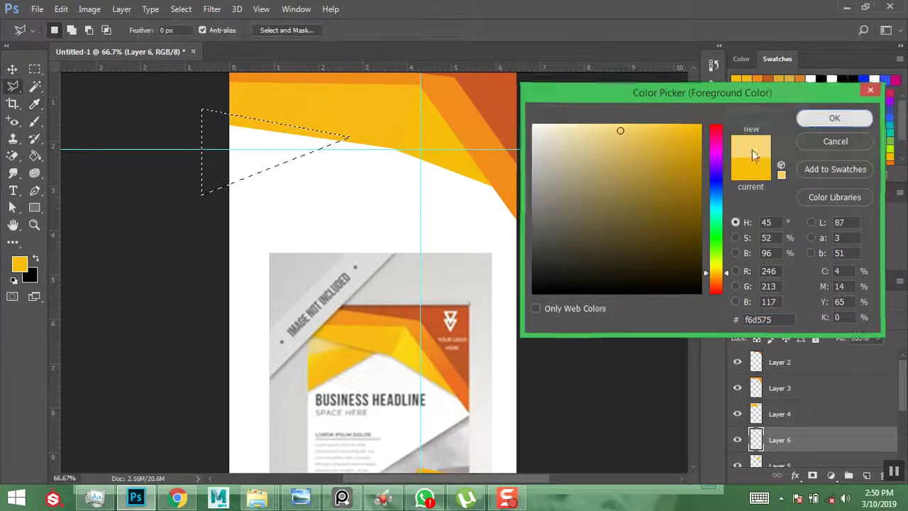
{"action": "key", "text": "Return"}
{"action": "key", "text": "alt+BackSpace"}
{"action": "key", "text": "ctrl+d"}
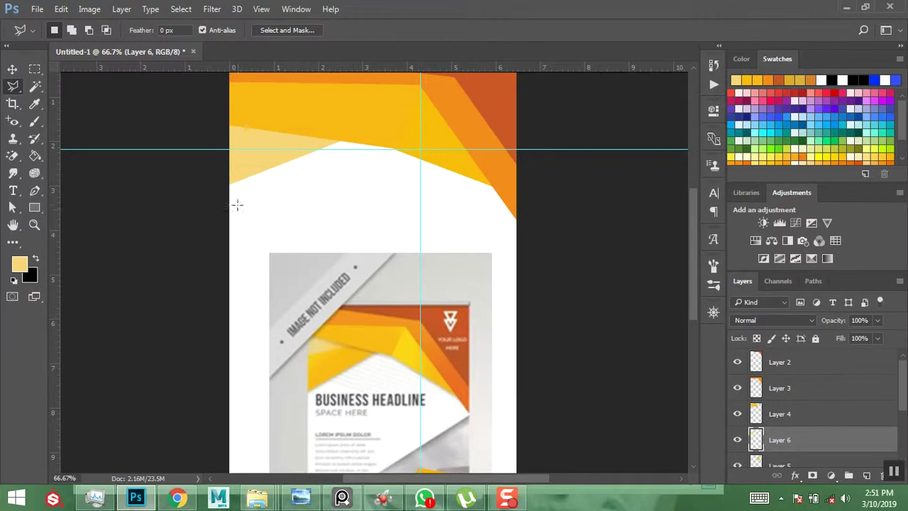
Move Layer 6 below Layer 5 and add an empty Layer 7 above REC BOTTOM
{"action": "scroll", "coordinate": [812, 433], "scroll_direction": "down", "scroll_amount": 3}
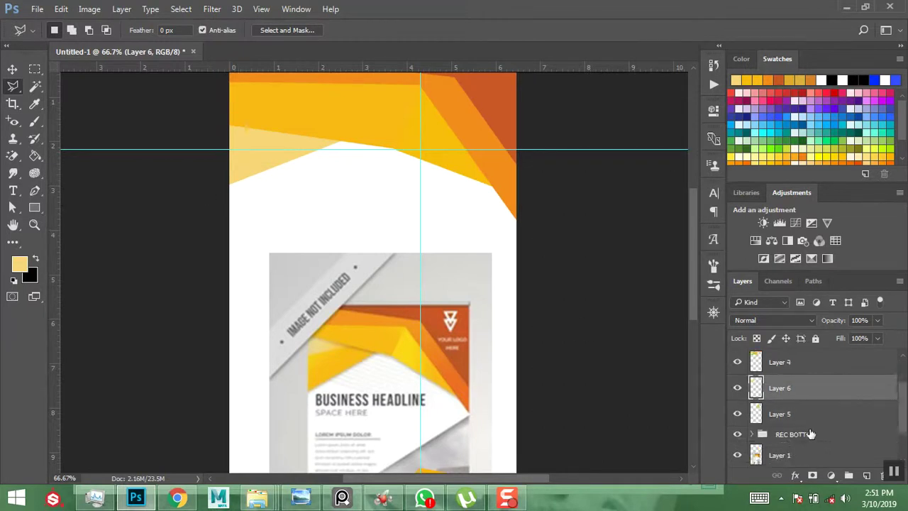
{"action": "left_click_drag", "start_coordinate": [809, 364], "coordinate": [809, 394]}
{"action": "left_click", "coordinate": [802, 408]}
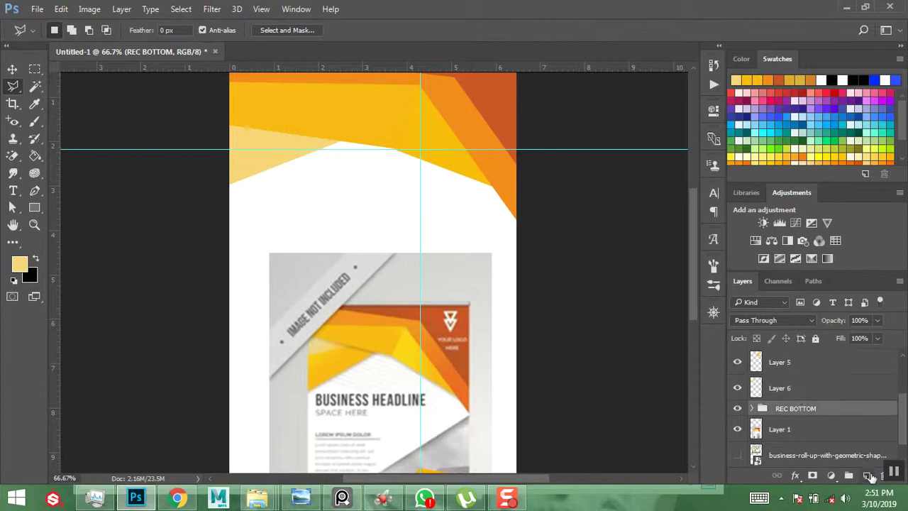
{"action": "left_click", "coordinate": [867, 475]}
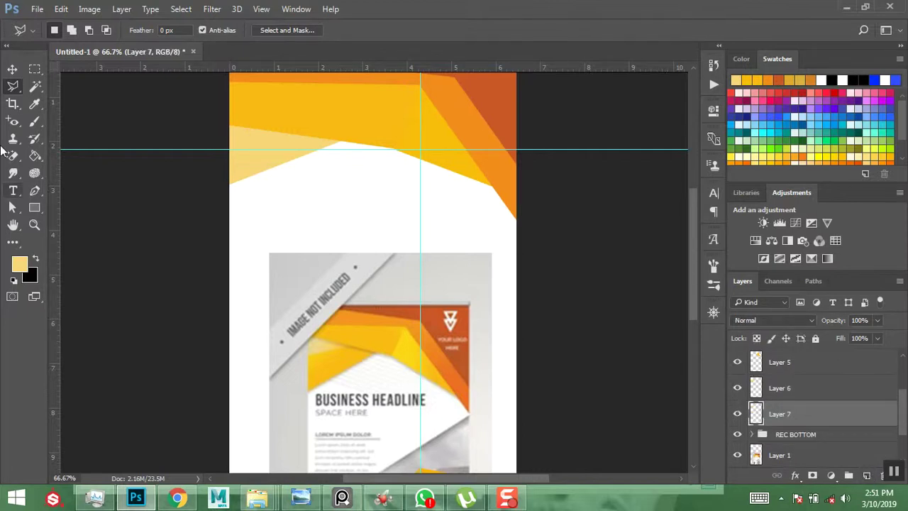
{"action": "left_click", "coordinate": [226, 182]}
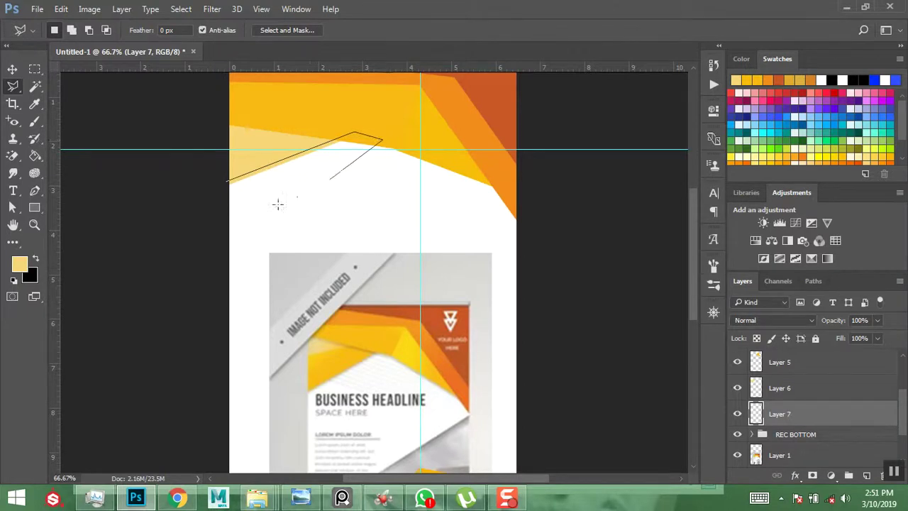
Fill a left-edge band on Layer 7 with sampled yellow #f9bd13 and deselect
{"action": "left_click", "coordinate": [223, 257]}
{"action": "left_click", "coordinate": [227, 183]}
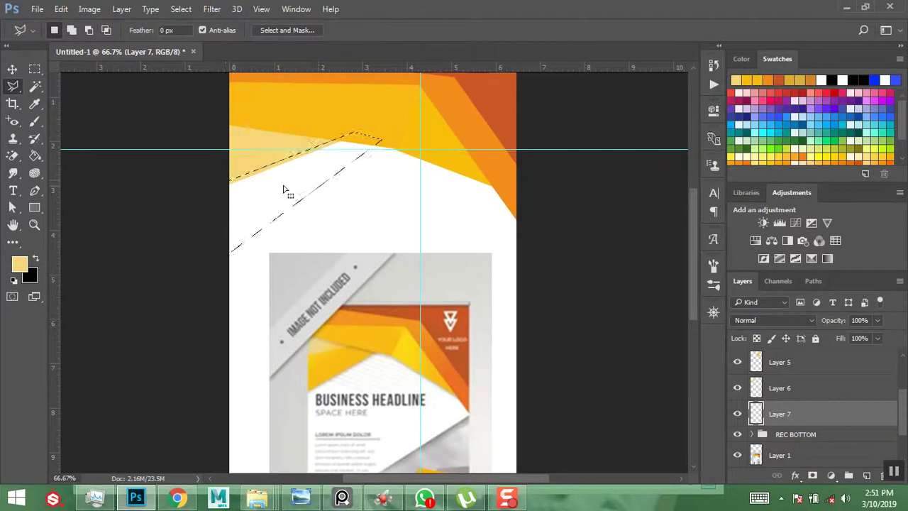
{"action": "left_click", "coordinate": [20, 264]}
{"action": "left_click", "coordinate": [333, 363]}
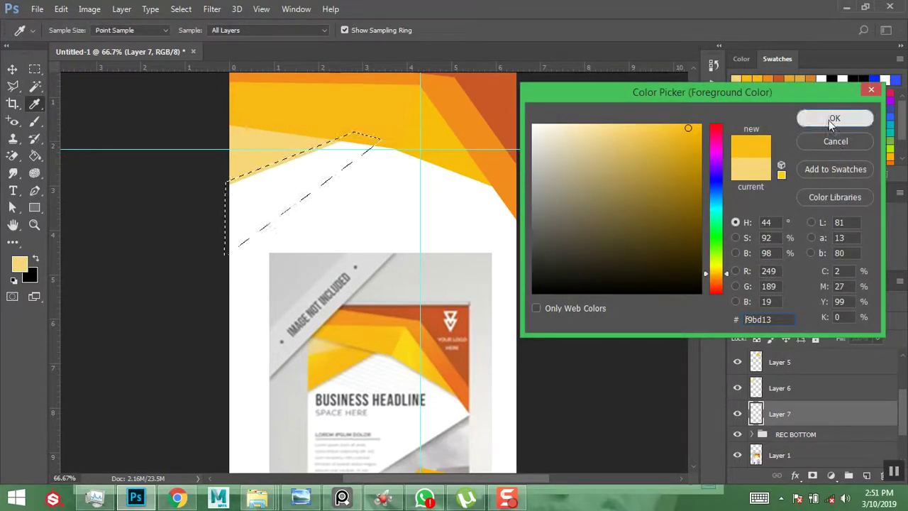
{"action": "left_click", "coordinate": [832, 119]}
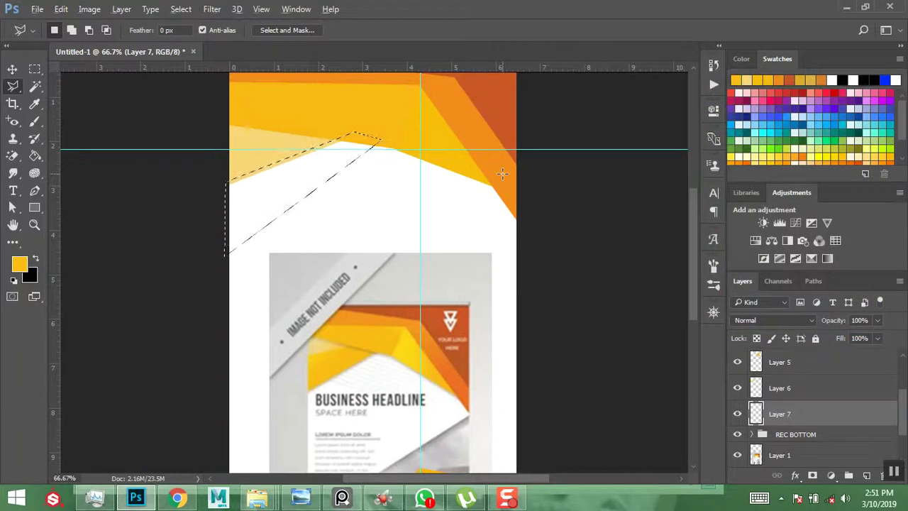
{"action": "key", "text": "alt+BackSpace"}
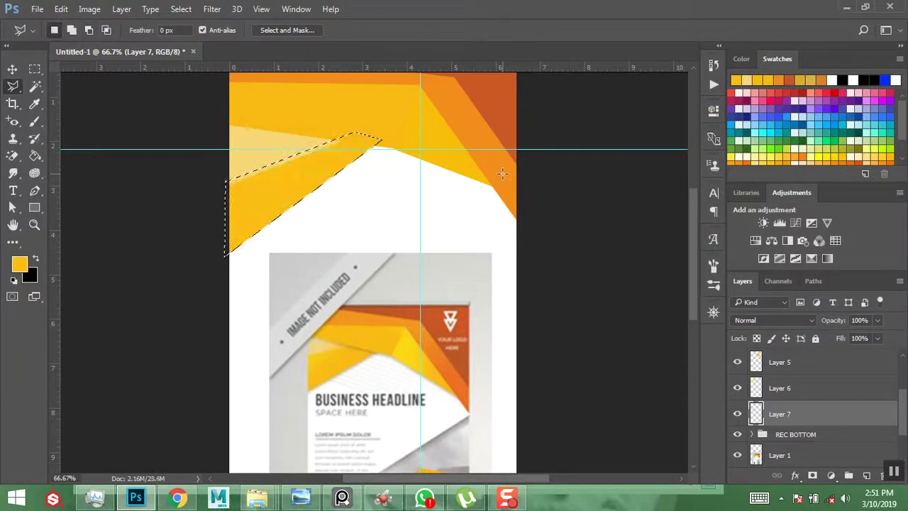
{"action": "key", "text": "ctrl+d"}
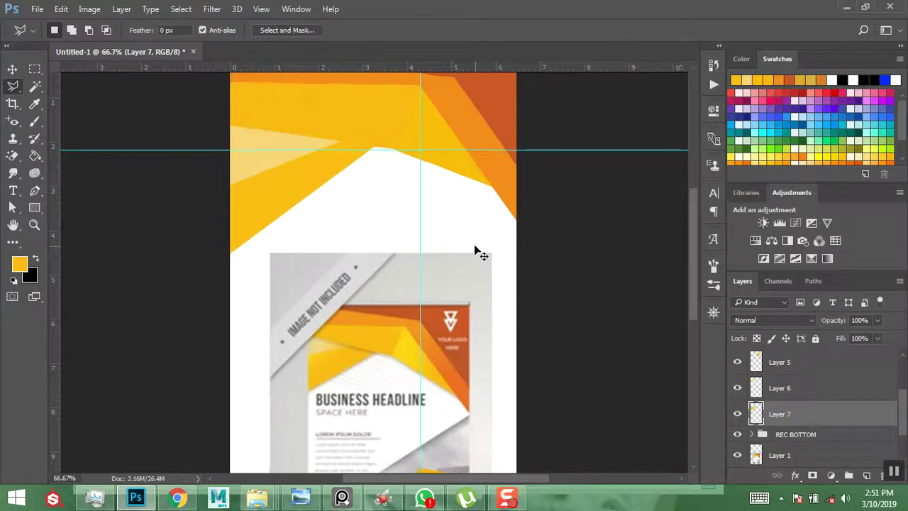
{"action": "scroll", "coordinate": [474, 245], "scroll_direction": "down", "scroll_amount": 1}
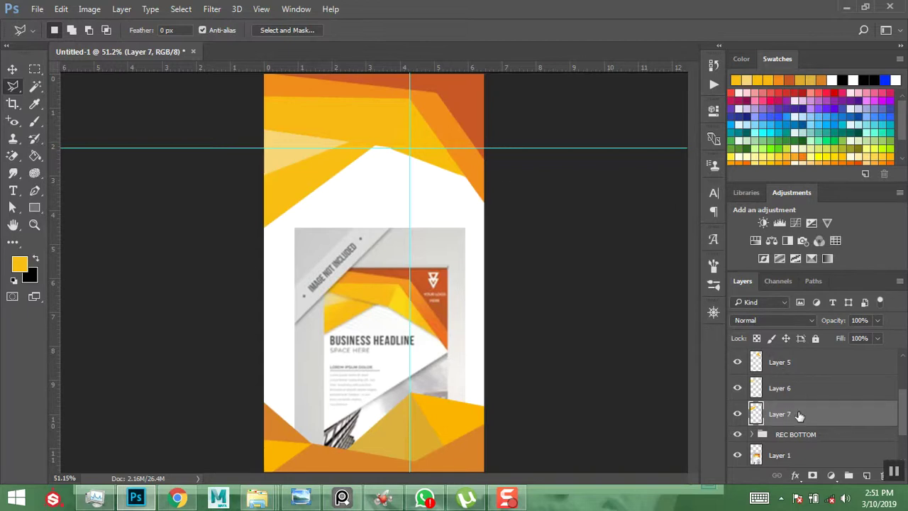
Group Layers 2–7 into a folder named REC TOP
{"action": "scroll", "coordinate": [800, 416], "scroll_direction": "up", "scroll_amount": 3}
{"action": "left_click", "coordinate": [803, 365], "text": "shift"}
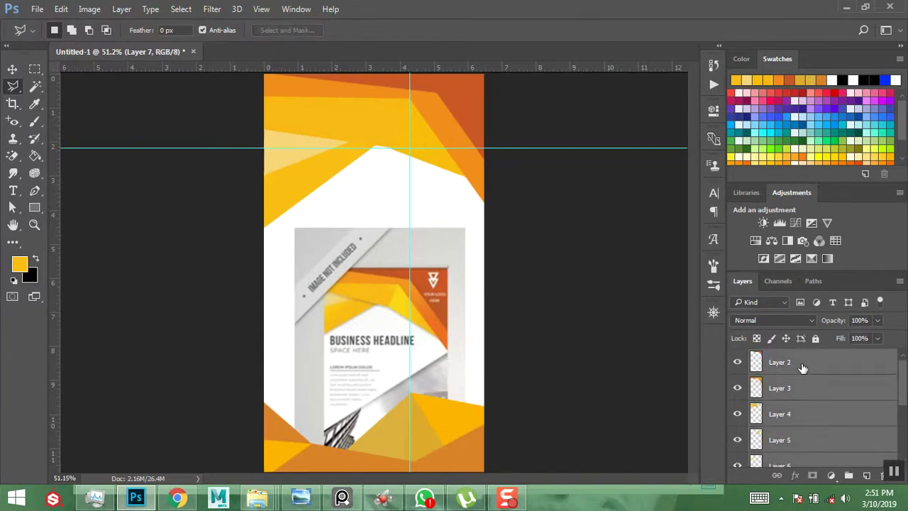
{"action": "key", "text": "ctrl+g"}
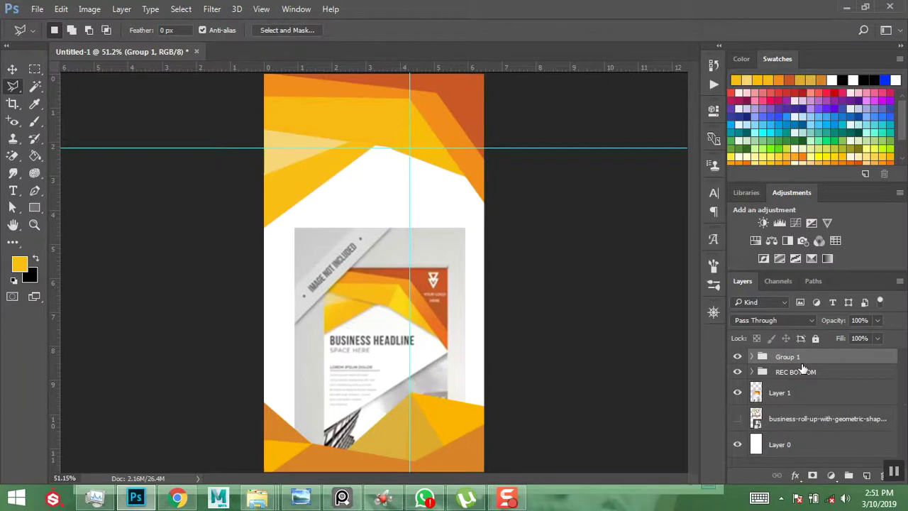
{"action": "double_click", "coordinate": [788, 357]}
{"action": "type", "text": "TOP"}
{"action": "key", "text": "Return"}
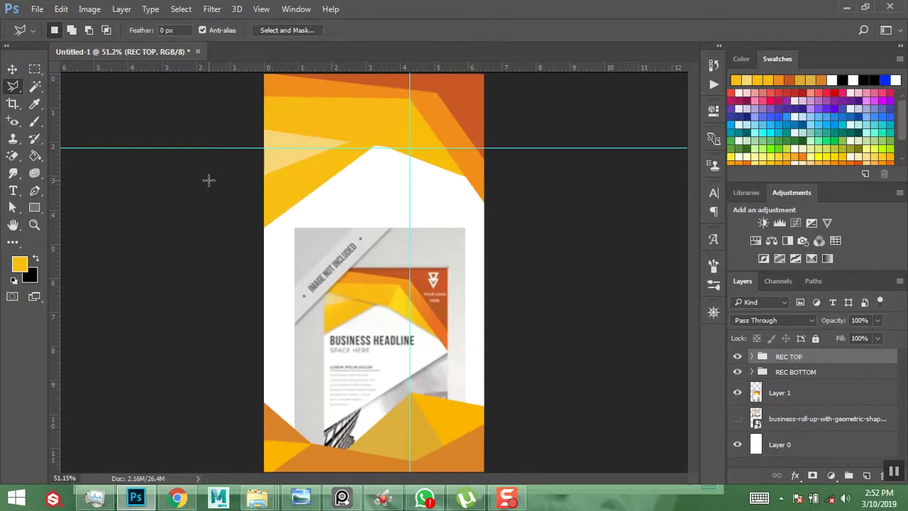
Squash the REC TOP group to about 80% height
{"action": "key", "text": "ctrl+t"}
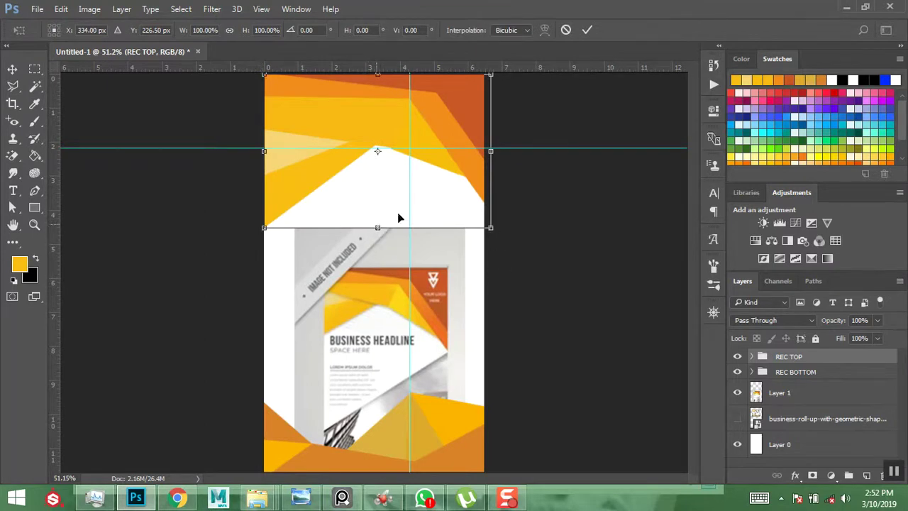
{"action": "left_click_drag", "start_coordinate": [380, 227], "coordinate": [379, 196]}
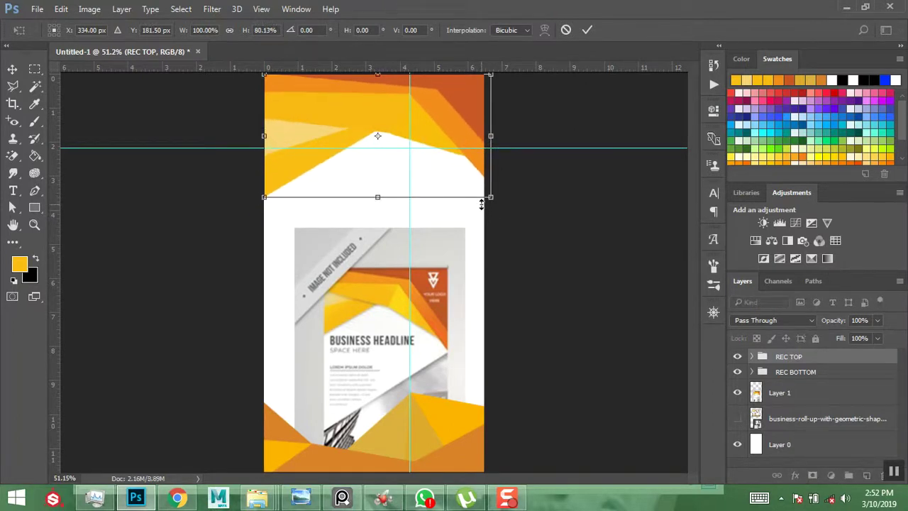
{"action": "key", "text": "l"}
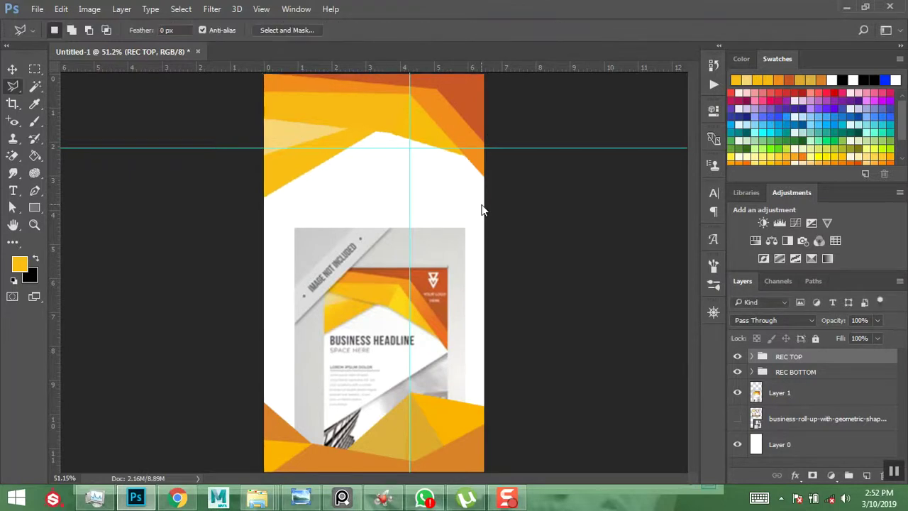
{"action": "left_click", "coordinate": [12, 69]}
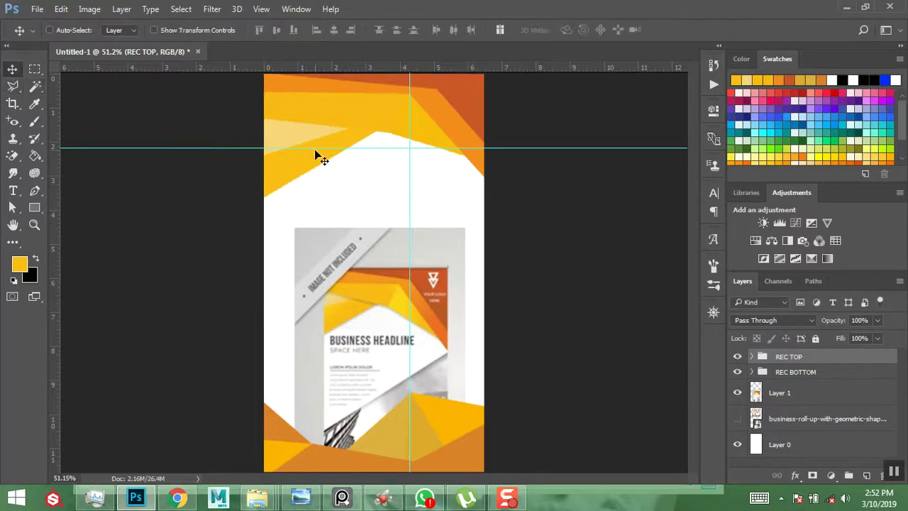
Move the Layer 7 band and the roll-up mockup image higher on the banner
{"action": "left_click", "coordinate": [307, 166], "text": "ctrl"}
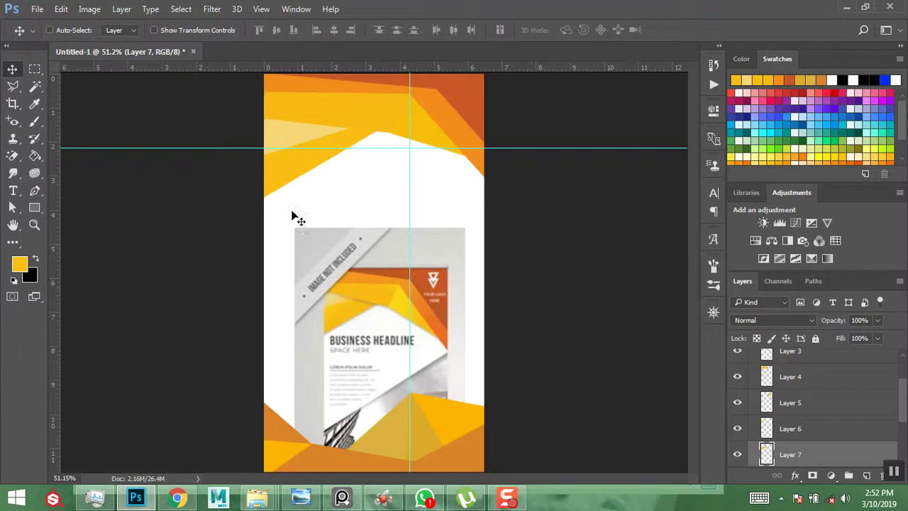
{"action": "left_click_drag", "start_coordinate": [303, 164], "coordinate": [295, 142]}
{"action": "left_click", "coordinate": [290, 139], "text": "ctrl"}
{"action": "left_click", "coordinate": [305, 149], "text": "ctrl"}
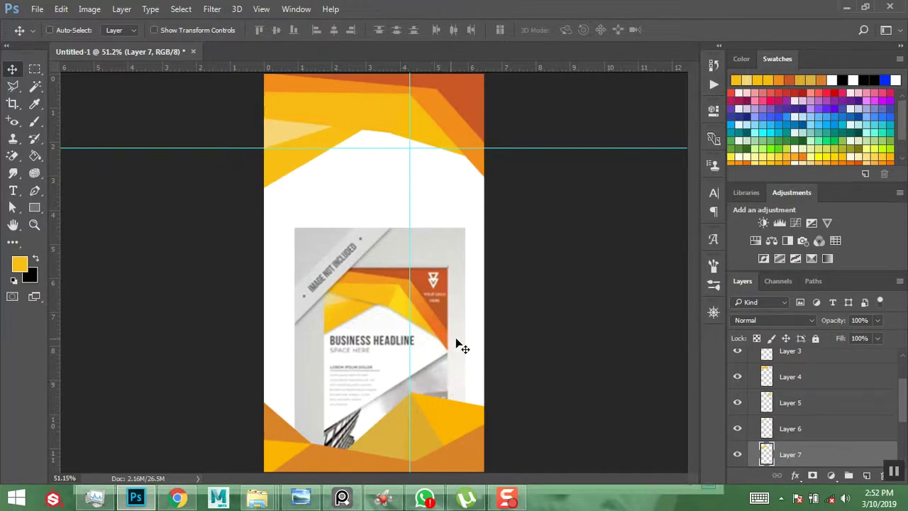
{"action": "left_click_drag", "start_coordinate": [385, 348], "coordinate": [351, 260]}
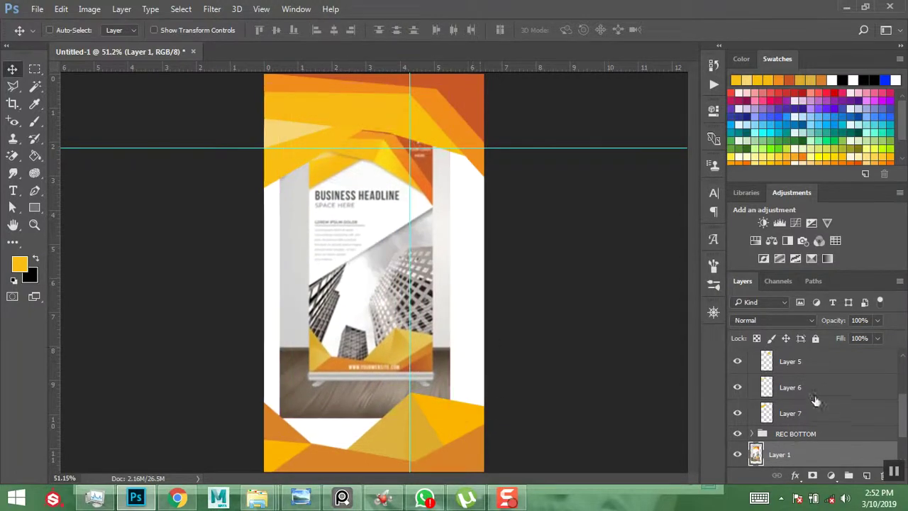
Scale the REC BOTTOM group to about 93% width and 90% height and reposition it
{"action": "left_click", "coordinate": [786, 436]}
{"action": "key", "text": "ctrl+t"}
{"action": "left_click_drag", "start_coordinate": [513, 390], "coordinate": [503, 399]}
{"action": "left_click_drag", "start_coordinate": [501, 458], "coordinate": [510, 458]}
{"action": "left_click_drag", "start_coordinate": [454, 449], "coordinate": [455, 450]}
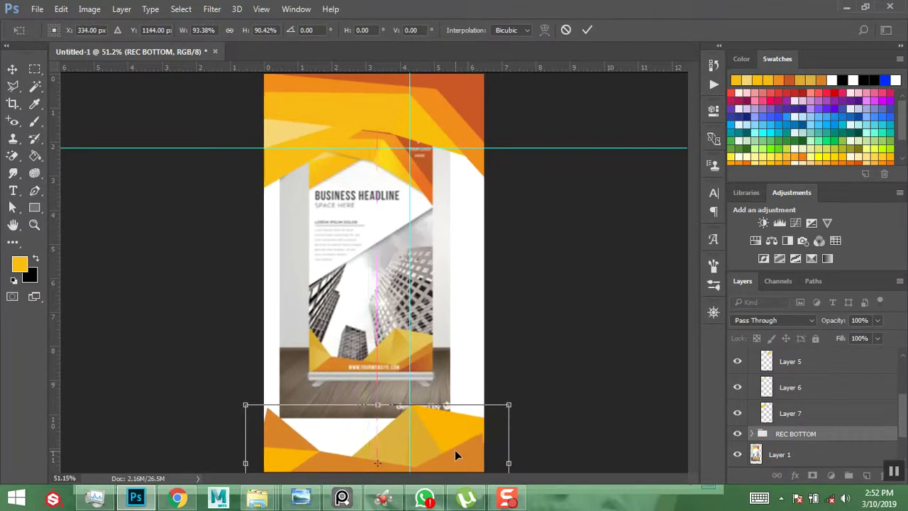
{"action": "key", "text": "Return"}
{"action": "key", "text": "ctrl"}
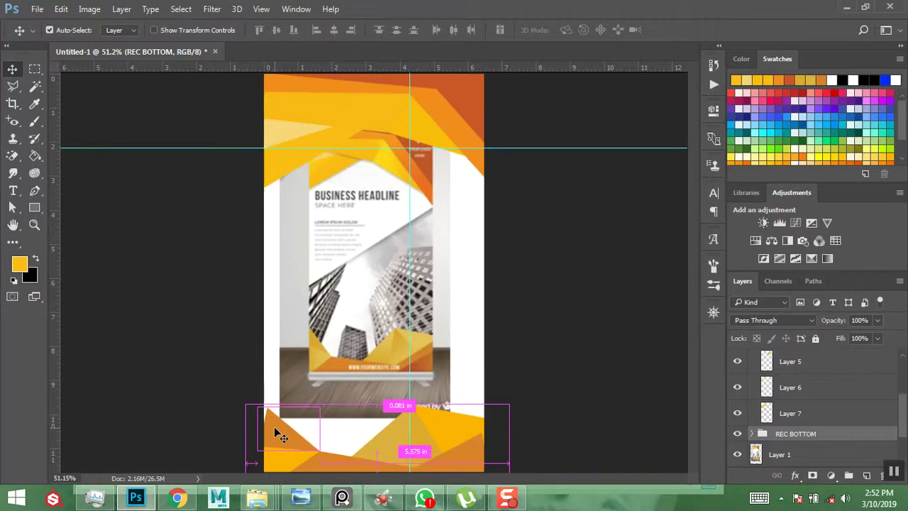
{"action": "left_click", "coordinate": [274, 427], "text": "ctrl"}
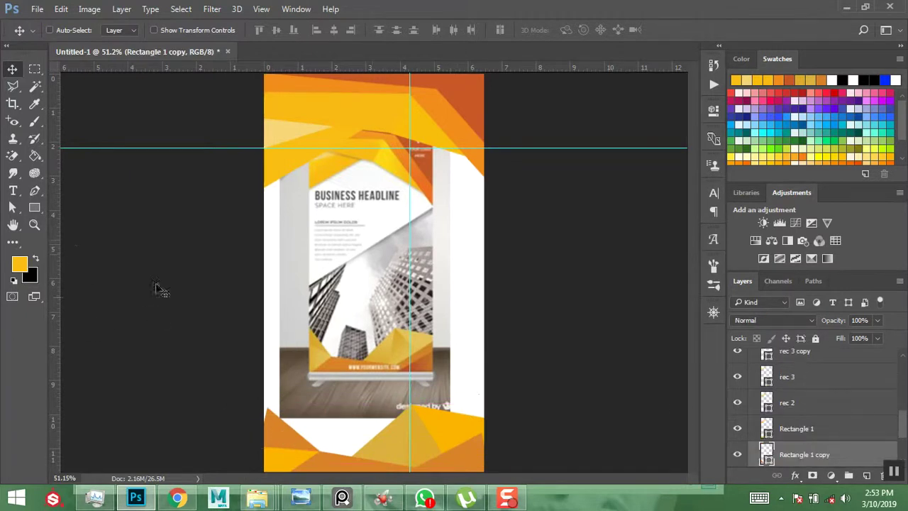
Select the points of the lower-left shape with the Direct Selection tool
{"action": "left_click", "coordinate": [12, 207]}
{"action": "left_click_drag", "start_coordinate": [235, 367], "coordinate": [257, 406]}
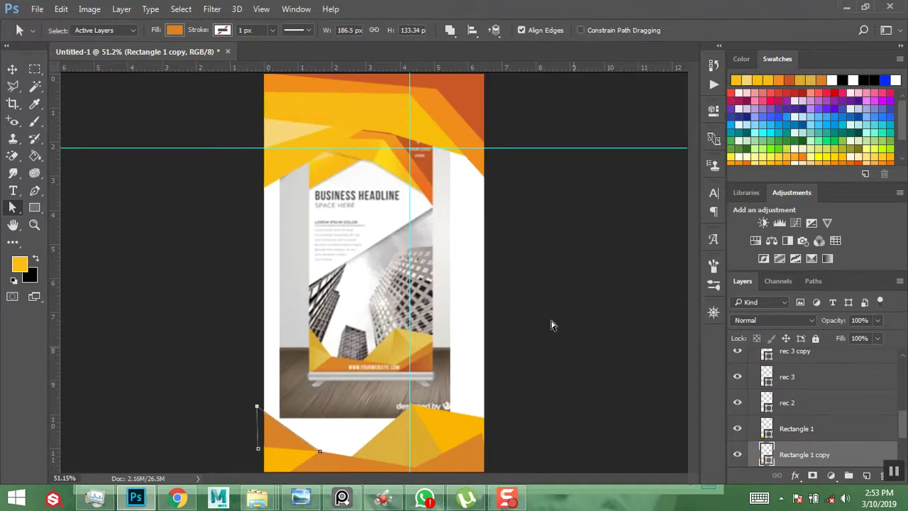
{"action": "left_click", "coordinate": [12, 69]}
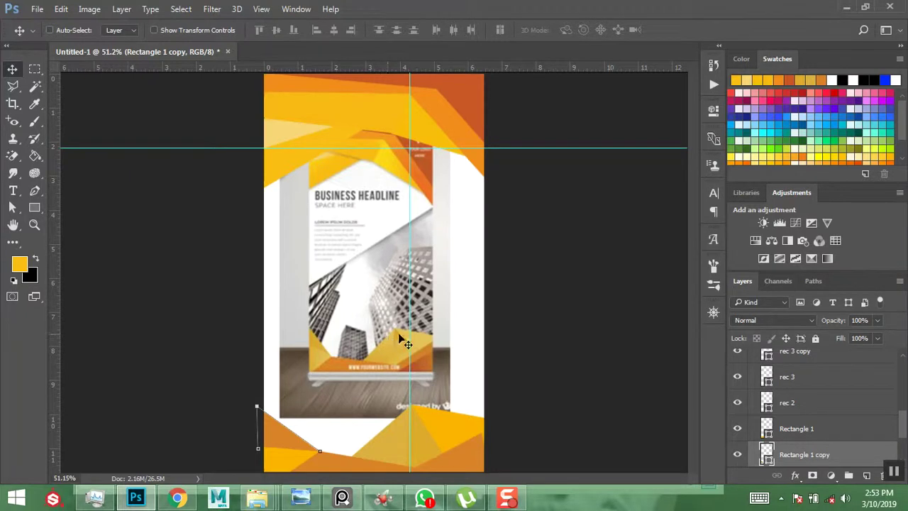
Move Layer 1 to the top of the stack, collapse REC TOP, and raise the mockup image
{"action": "key", "text": "ctrl"}
{"action": "left_click", "coordinate": [391, 282], "text": "ctrl"}
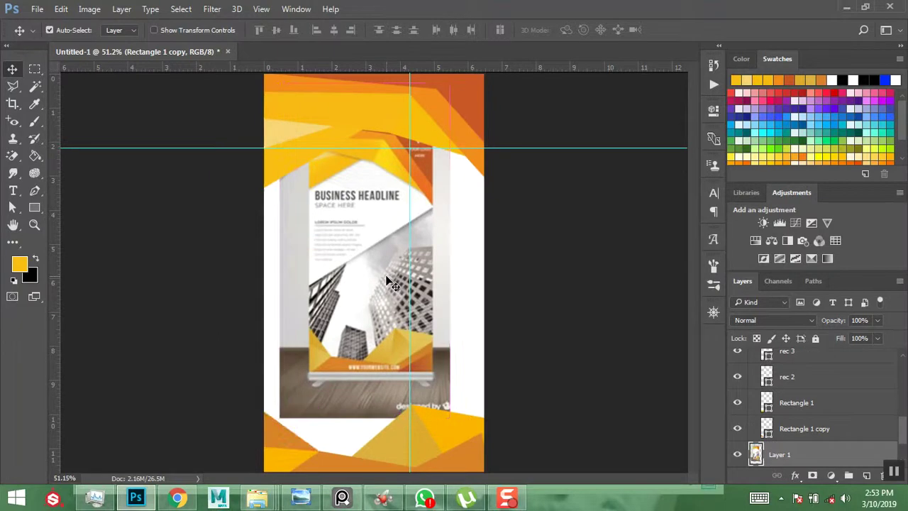
{"action": "left_click_drag", "start_coordinate": [786, 455], "coordinate": [797, 348]}
{"action": "left_click", "coordinate": [754, 383]}
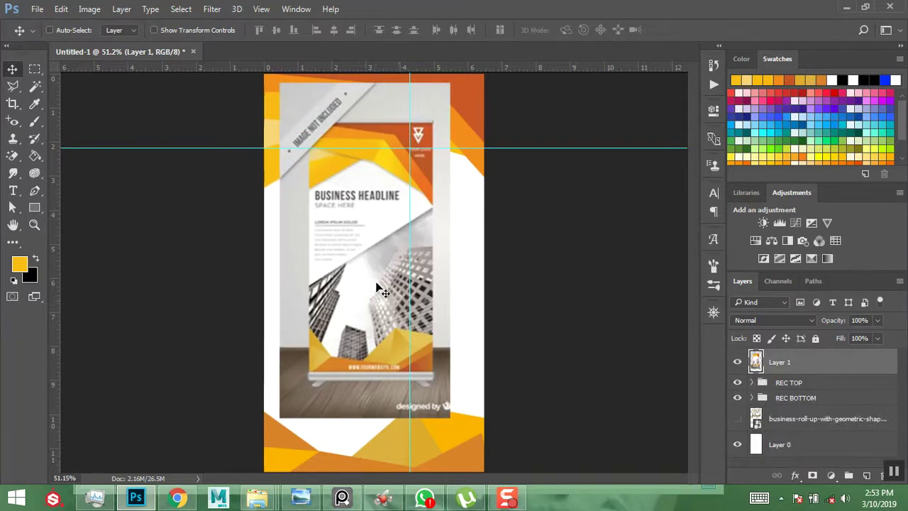
{"action": "left_click_drag", "start_coordinate": [384, 330], "coordinate": [380, 264]}
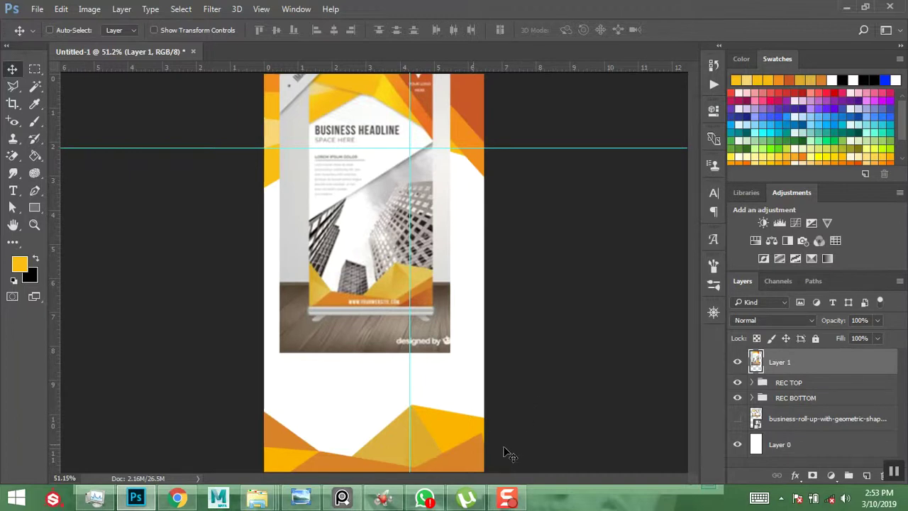
Select Rect 1 in the REC BOTTOM group and its path at the banner bottom
{"action": "left_click", "coordinate": [475, 453], "text": "ctrl"}
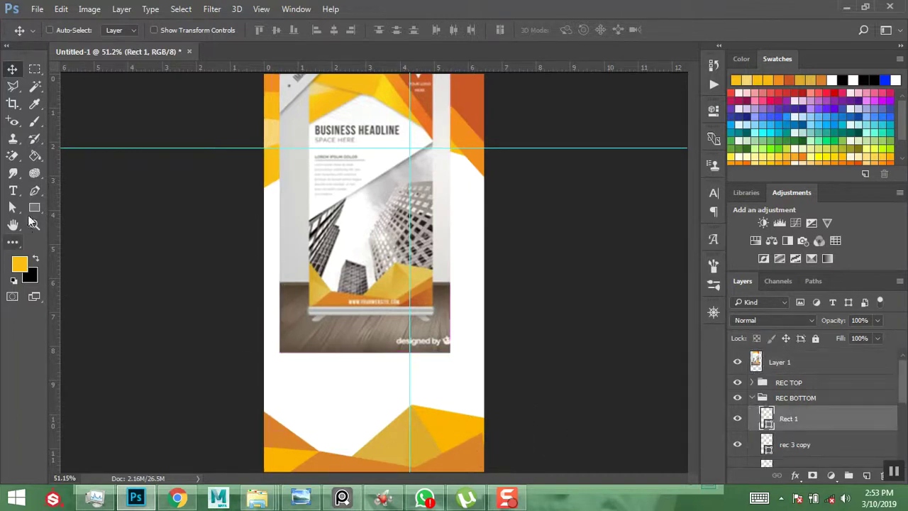
{"action": "left_click", "coordinate": [13, 207]}
{"action": "left_click_drag", "start_coordinate": [576, 414], "coordinate": [487, 431]}
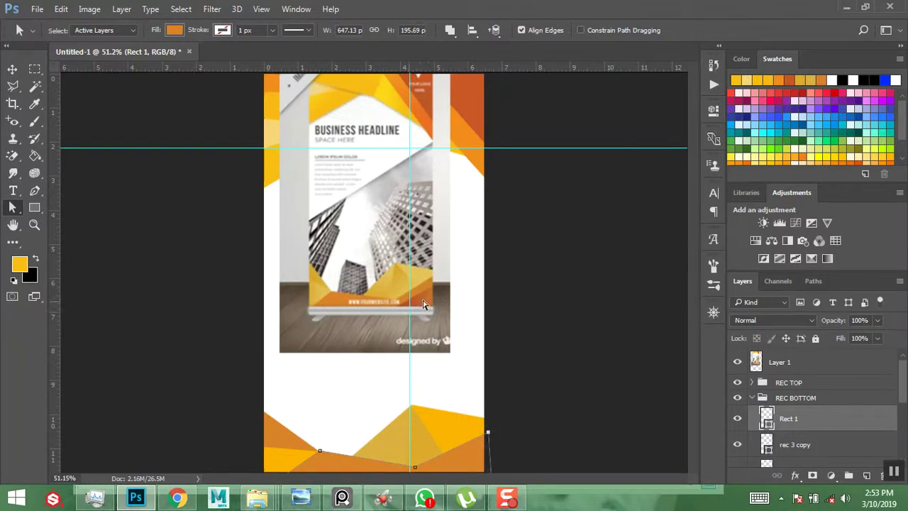
{"action": "left_click", "coordinate": [11, 70]}
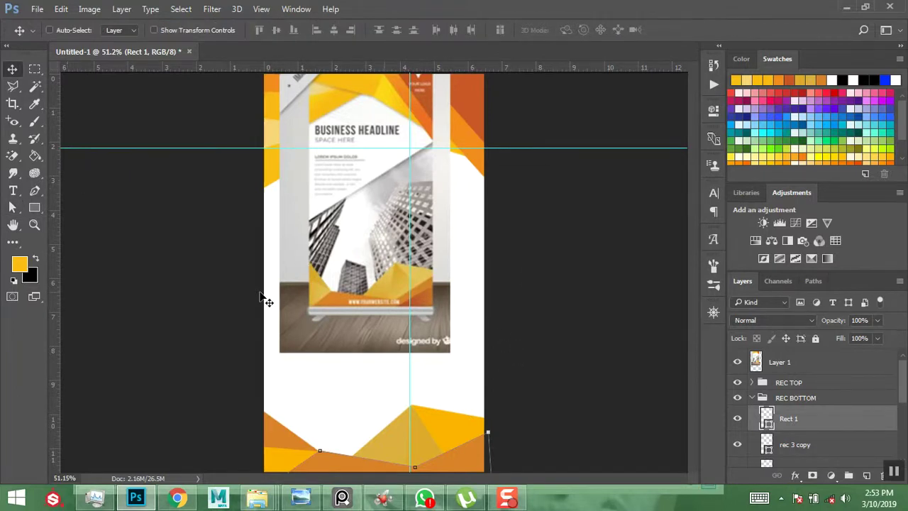
Draw a Polygonal Lasso triangle selection at the banner's bottom-right corner
{"action": "left_click", "coordinate": [13, 85]}
{"action": "key", "text": "ctrl+minus"}
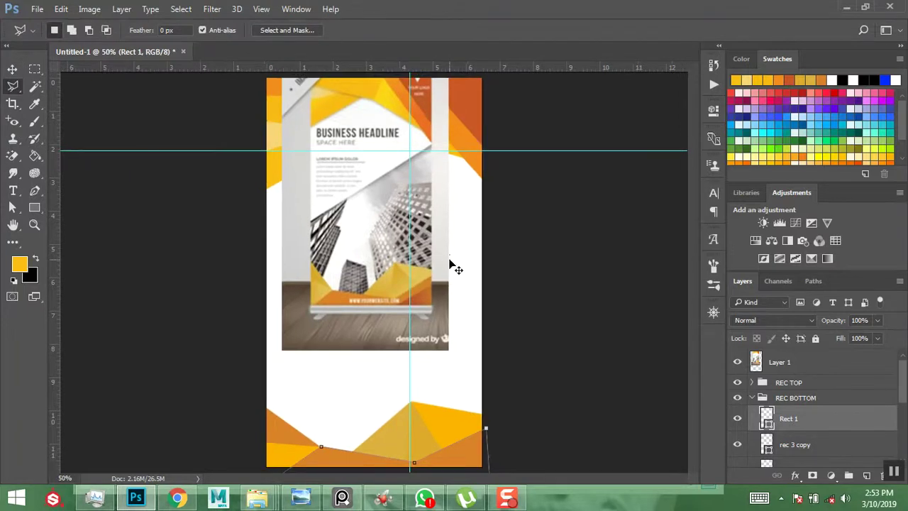
{"action": "key", "text": "ctrl+minus"}
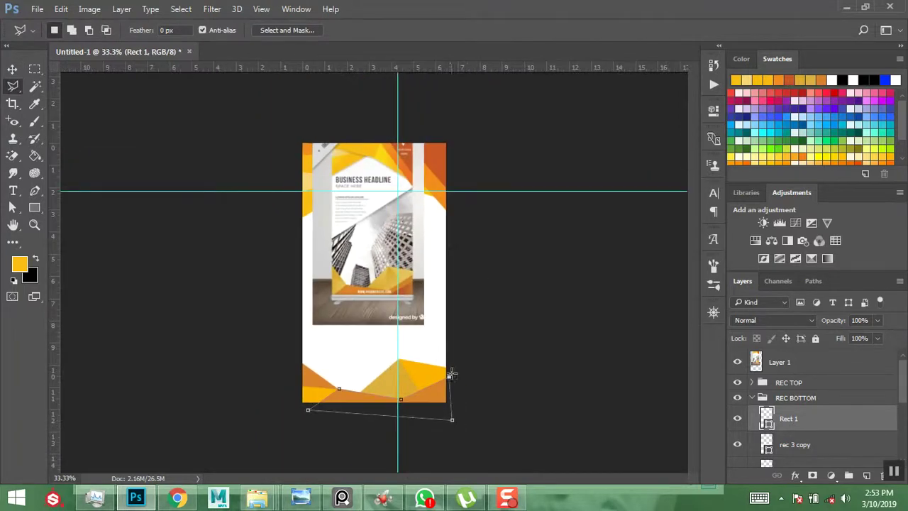
{"action": "left_click", "coordinate": [463, 378]}
{"action": "left_click", "coordinate": [401, 406]}
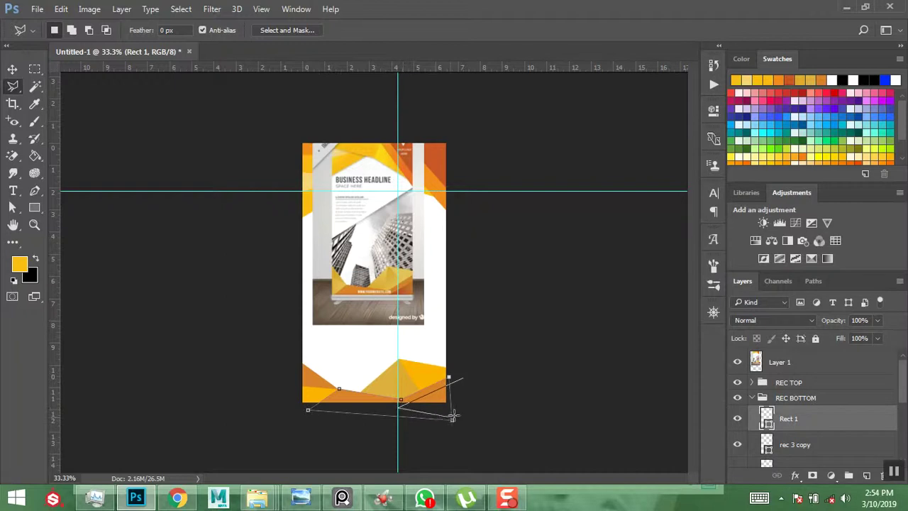
{"action": "left_click", "coordinate": [462, 381]}
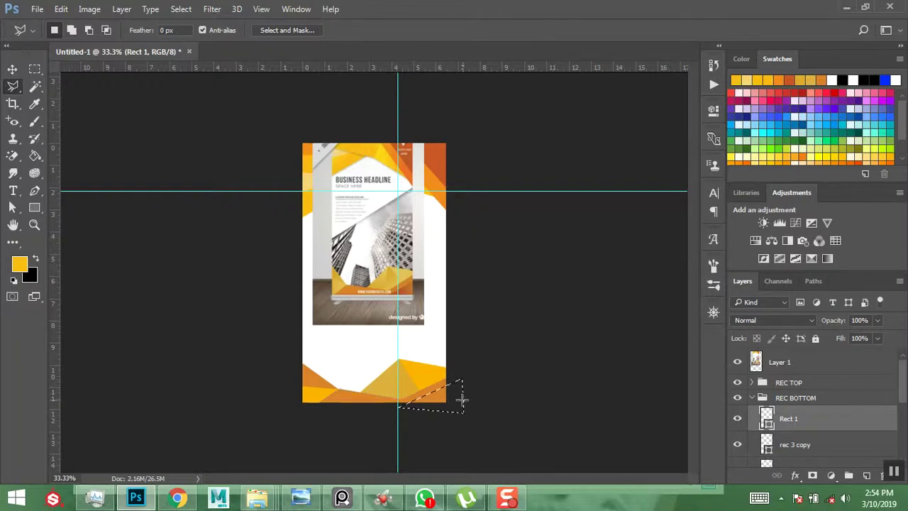
Create Layer 8 above Rect 1, fill the triangle on it, and deselect
{"action": "scroll", "coordinate": [784, 419], "scroll_direction": "down", "scroll_amount": 4}
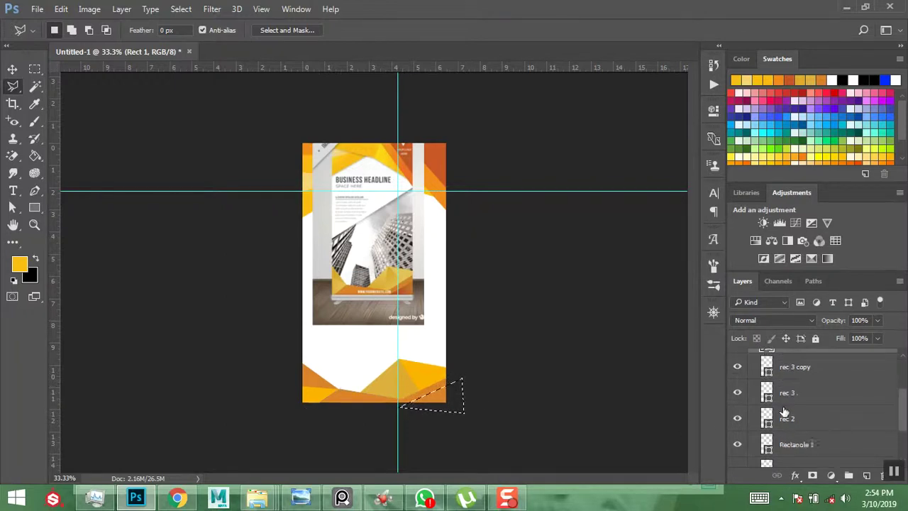
{"action": "scroll", "coordinate": [786, 422], "scroll_direction": "down", "scroll_amount": 1}
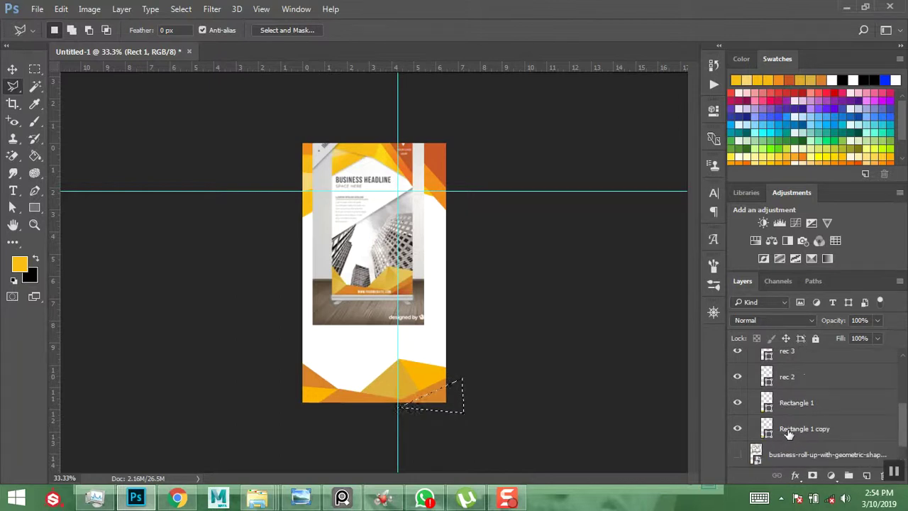
{"action": "left_click", "coordinate": [788, 430]}
{"action": "scroll", "coordinate": [788, 426], "scroll_direction": "up", "scroll_amount": 5}
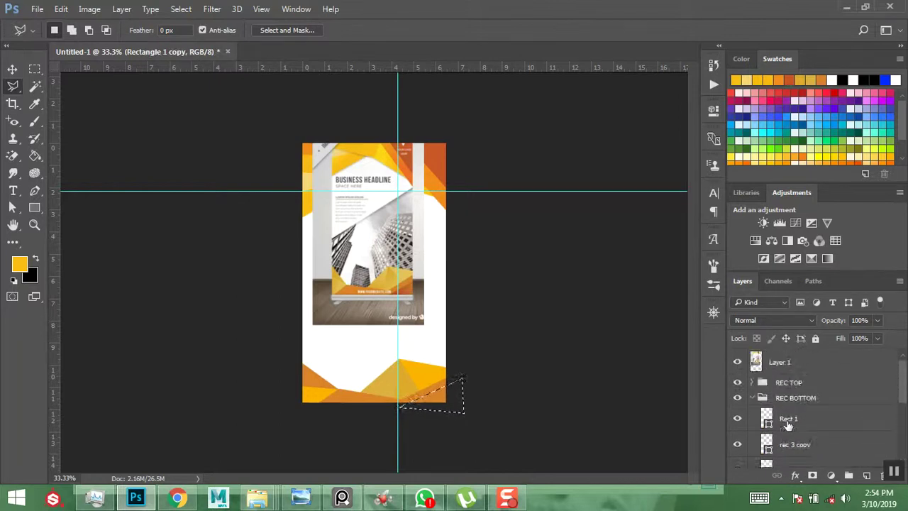
{"action": "left_click", "coordinate": [791, 420]}
{"action": "left_click", "coordinate": [867, 476]}
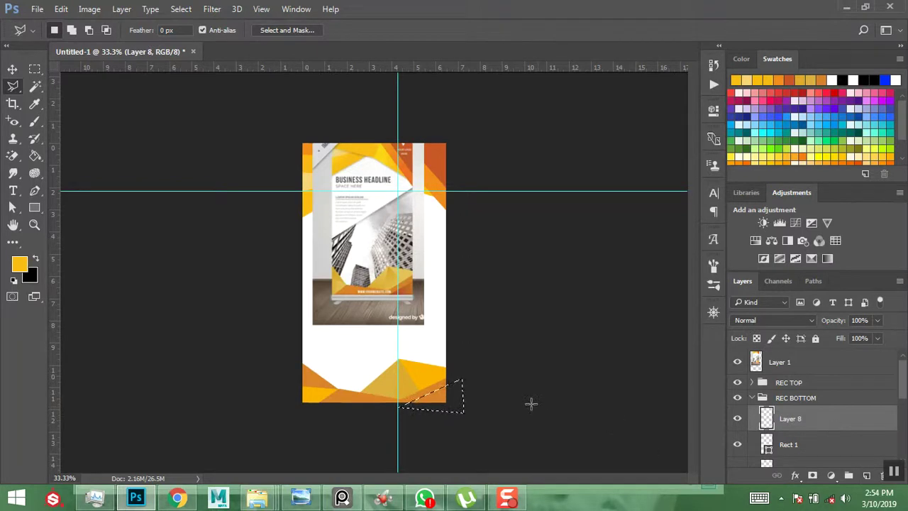
{"action": "key", "text": "alt"}
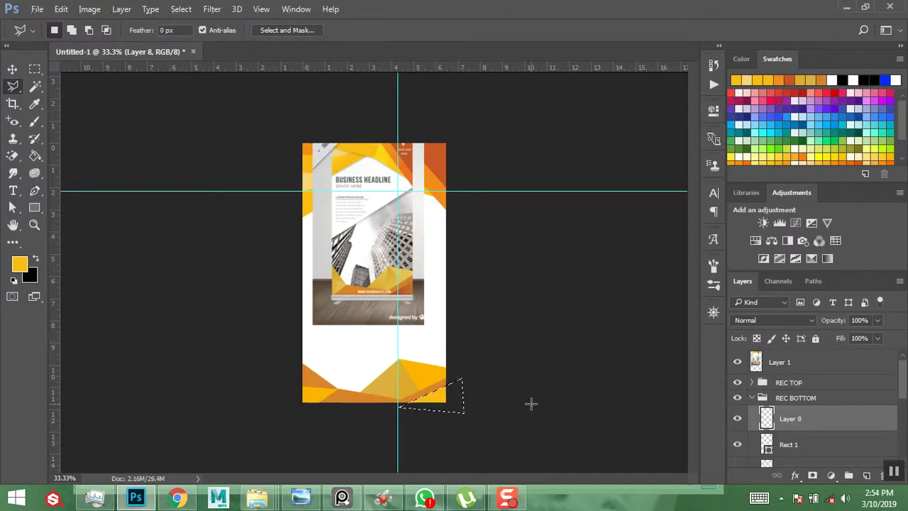
{"action": "key", "text": "ctrl+d"}
Add a linear Gradient Overlay effect at -28° to Layer 8
{"action": "scroll", "coordinate": [531, 404], "scroll_direction": "up", "scroll_amount": 3}
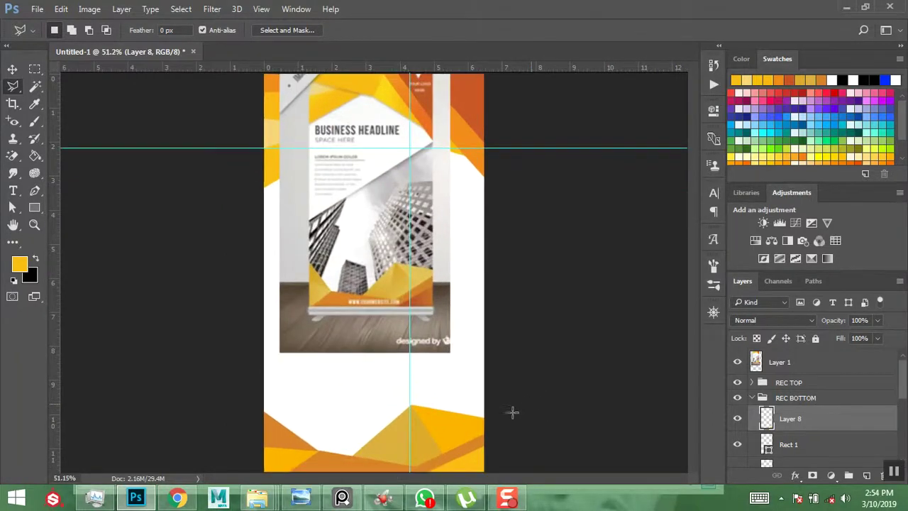
{"action": "left_click", "coordinate": [12, 70]}
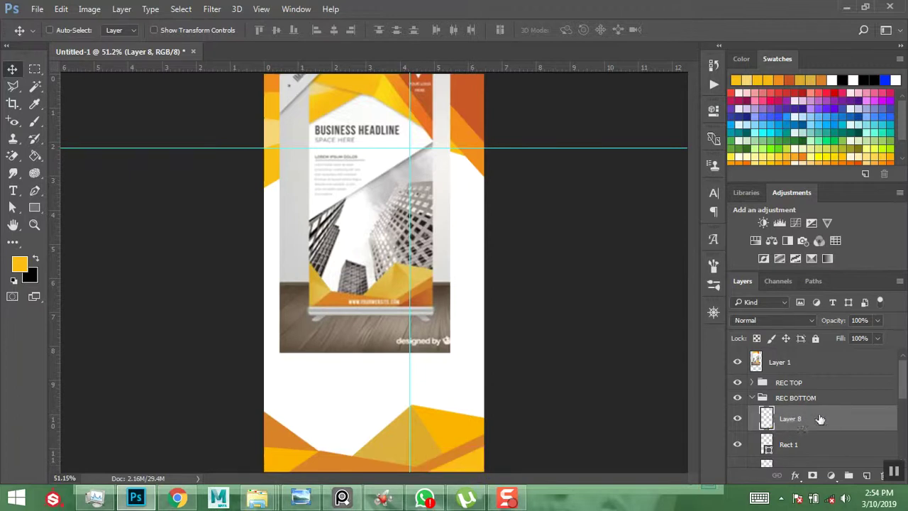
{"action": "left_click", "coordinate": [796, 477]}
{"action": "left_click", "coordinate": [802, 431]}
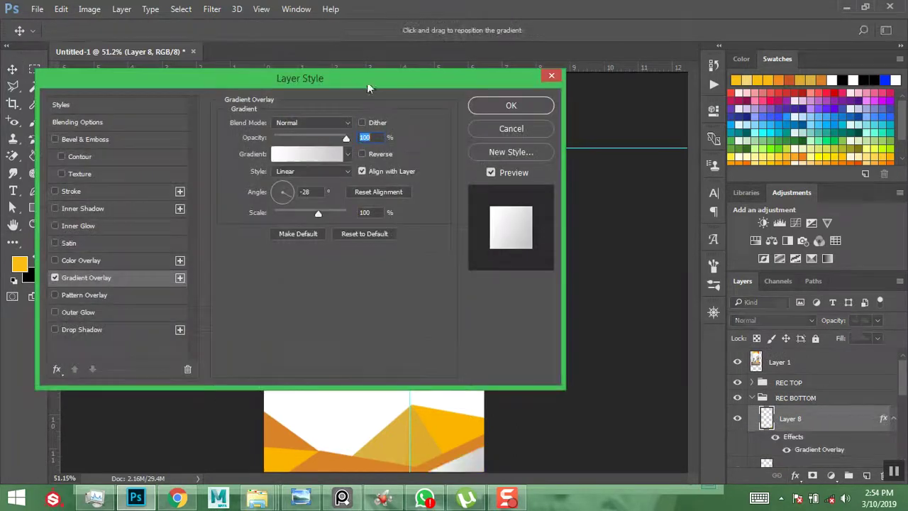
{"action": "left_click_drag", "start_coordinate": [367, 82], "coordinate": [117, 88]}
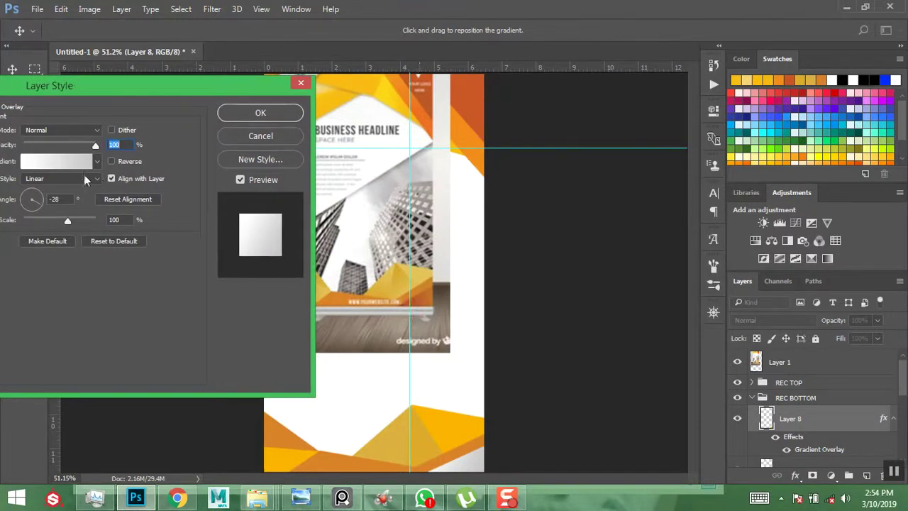
Start from the Black, White gradient and set the left stop to a rust orange sampled from the banner
{"action": "left_click", "coordinate": [58, 162]}
{"action": "left_click_drag", "start_coordinate": [217, 118], "coordinate": [784, 95]}
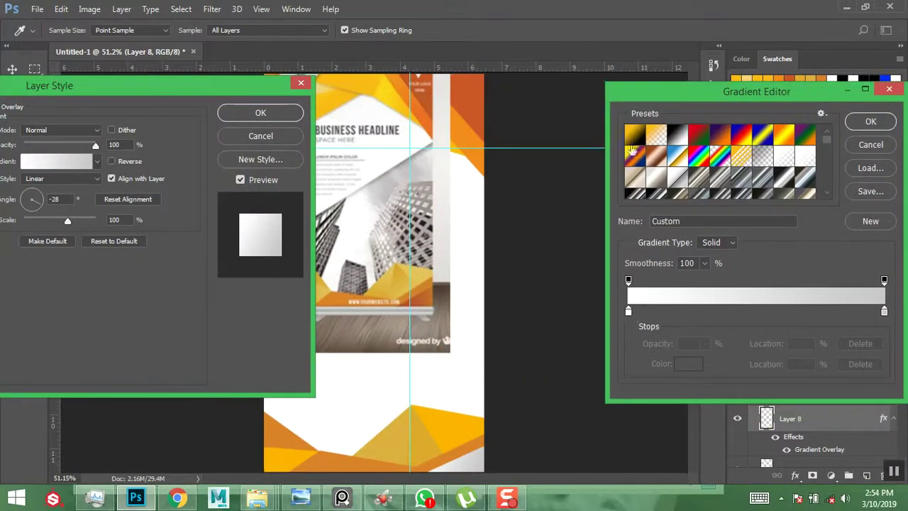
{"action": "left_click", "coordinate": [679, 136]}
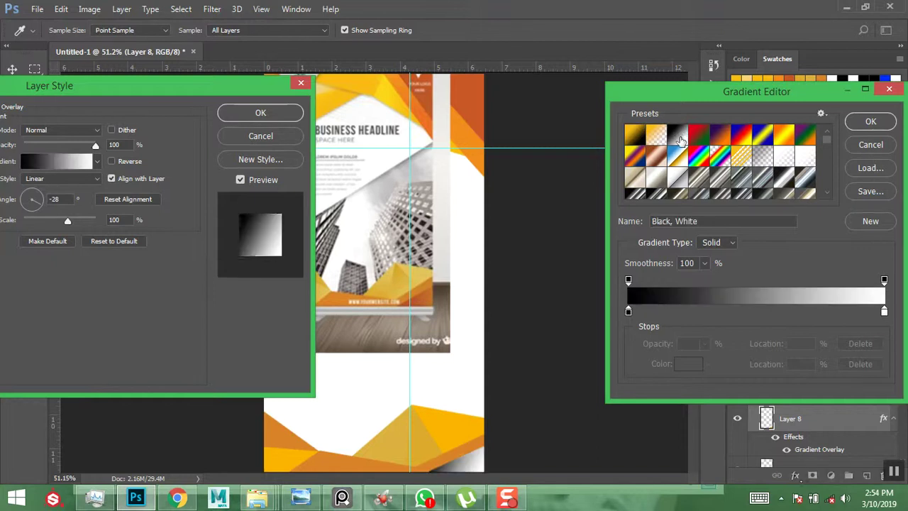
{"action": "left_click", "coordinate": [629, 312]}
{"action": "left_click", "coordinate": [681, 366]}
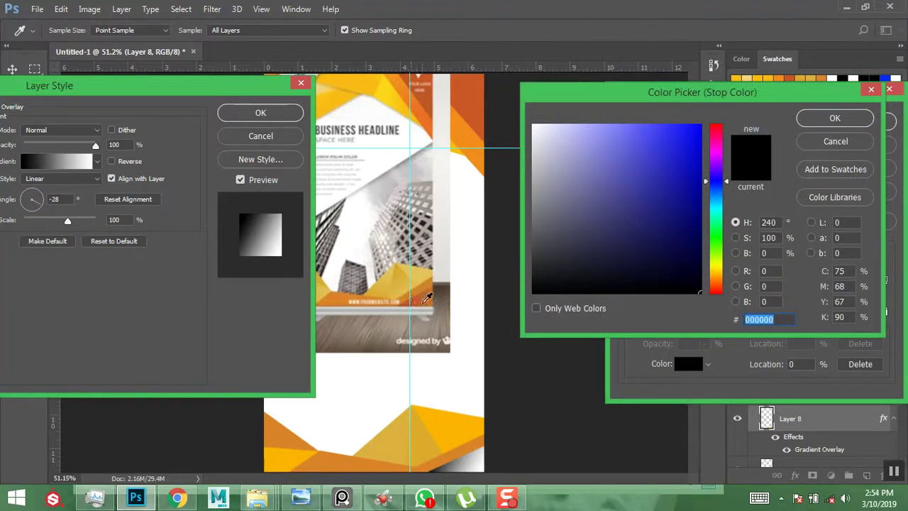
{"action": "left_click", "coordinate": [410, 301]}
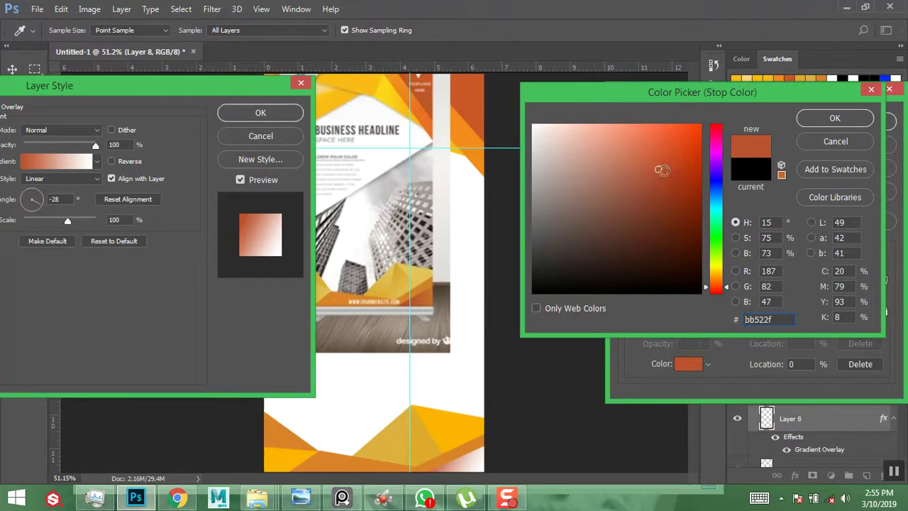
{"action": "left_click", "coordinate": [807, 121]}
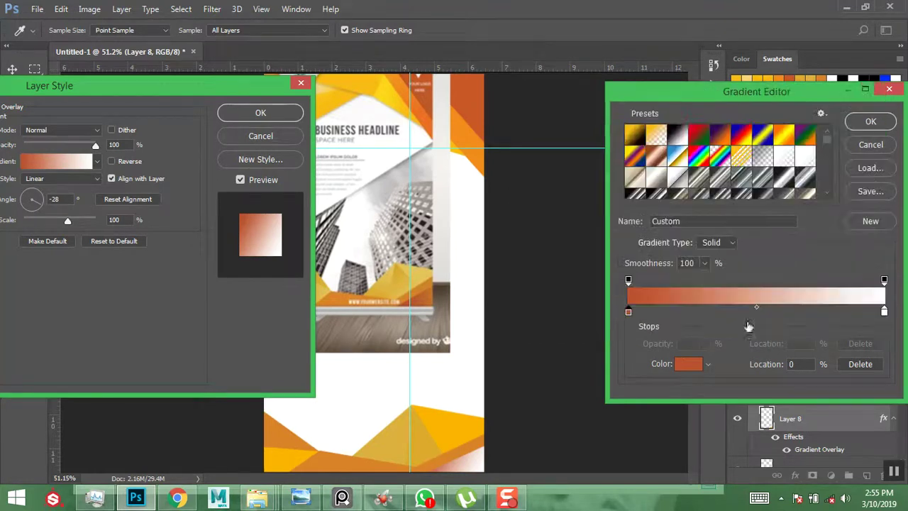
Set the end stop to a sampled orange and move it to 94%
{"action": "left_click", "coordinate": [885, 312]}
{"action": "left_click", "coordinate": [685, 364]}
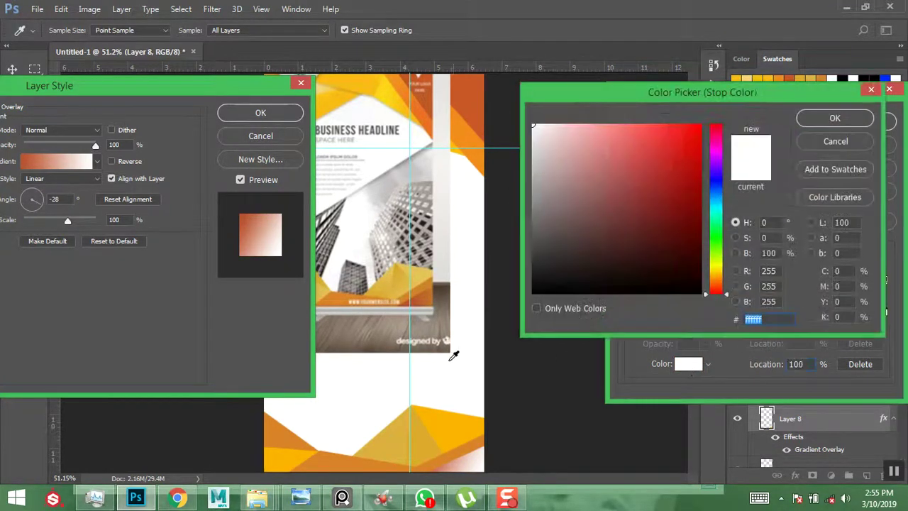
{"action": "left_click", "coordinate": [433, 291]}
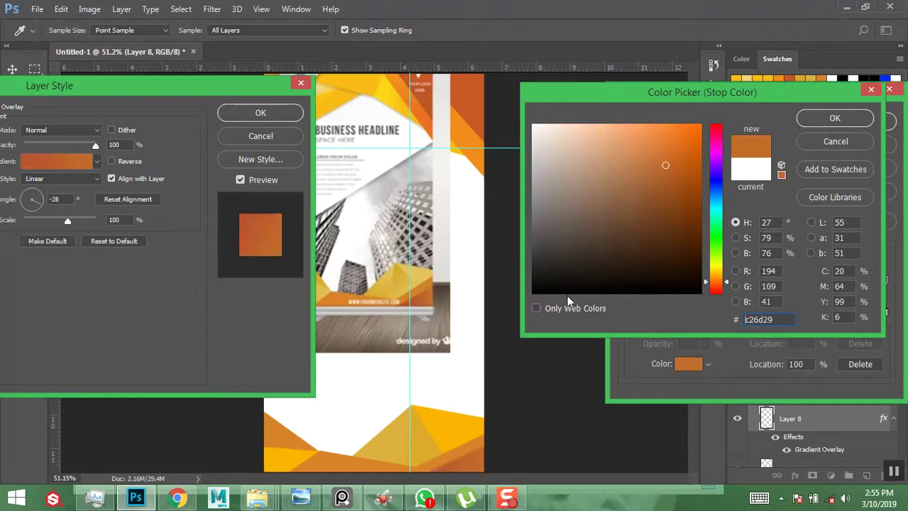
{"action": "left_click", "coordinate": [820, 121]}
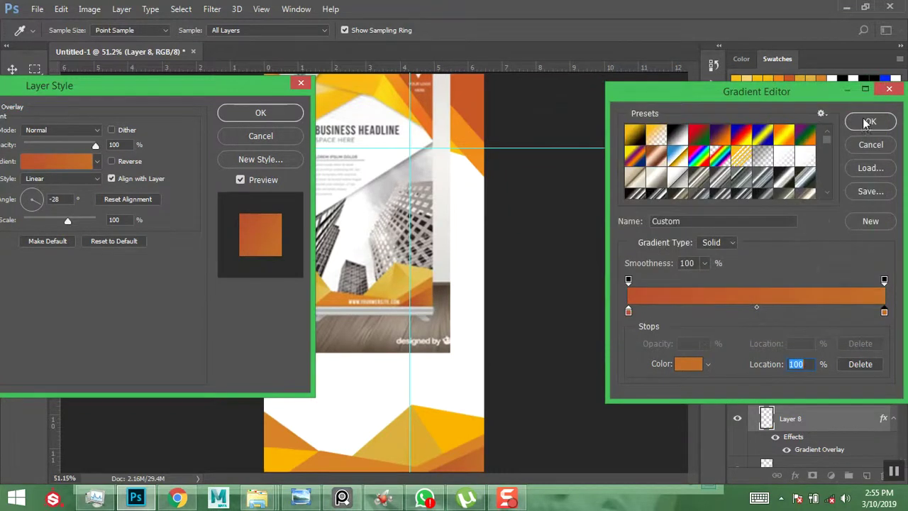
{"action": "left_click_drag", "start_coordinate": [885, 313], "coordinate": [863, 313]}
Darken the rust starting stop to brightness 50 and shift it inward
{"action": "left_click", "coordinate": [629, 312]}
{"action": "left_click", "coordinate": [682, 364]}
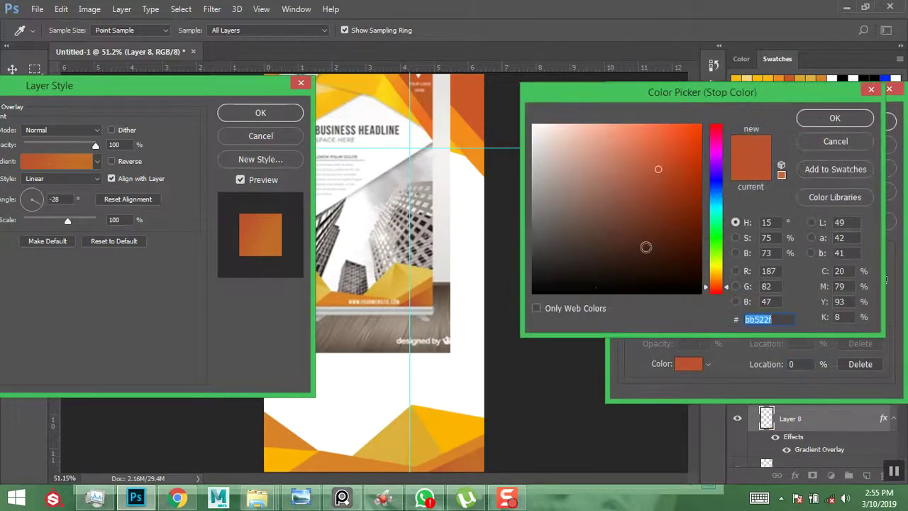
{"action": "double_click", "coordinate": [768, 254]}
{"action": "type", "text": "65"}
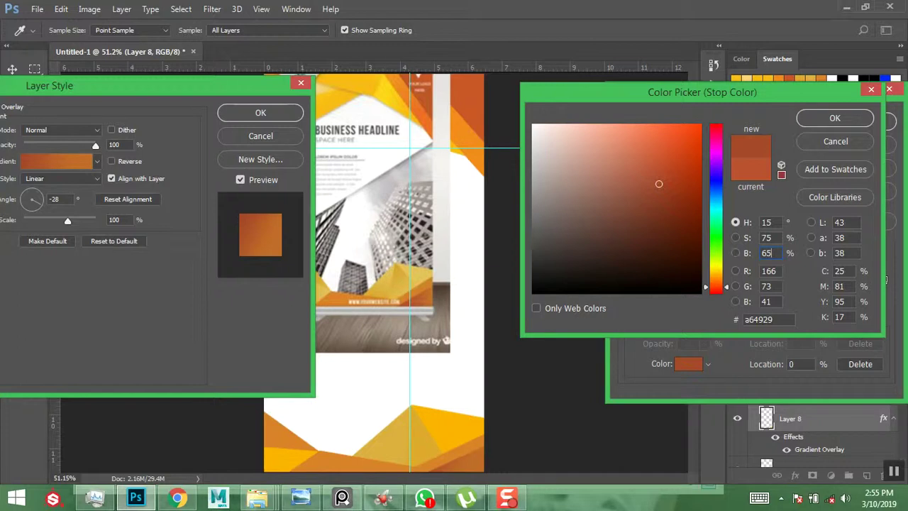
{"action": "key", "text": "Tab"}
{"action": "type", "text": "50"}
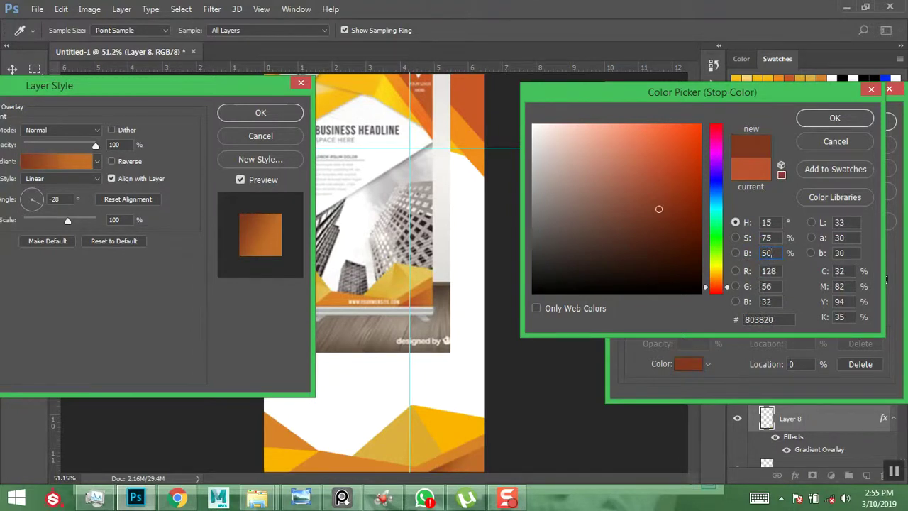
{"action": "left_click", "coordinate": [817, 119]}
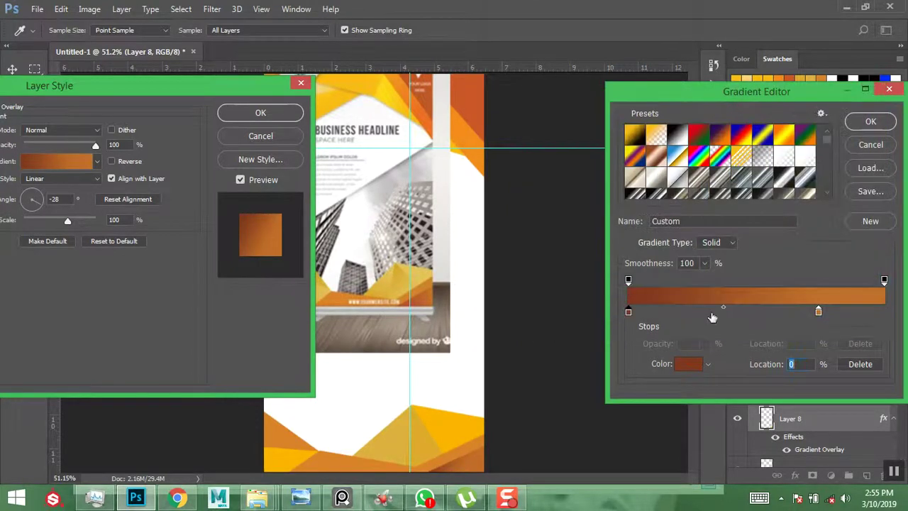
{"action": "mouse_move", "coordinate": [630, 314]}
{"action": "left_mouse_down"}
{"action": "mouse_move", "coordinate": [660, 315]}
{"action": "mouse_move", "coordinate": [646, 316]}
{"action": "left_mouse_up"}
Place the stops at 7% (dark brown #8c3d23) and 90% (orange), then apply the overlay
{"action": "left_click", "coordinate": [817, 314]}
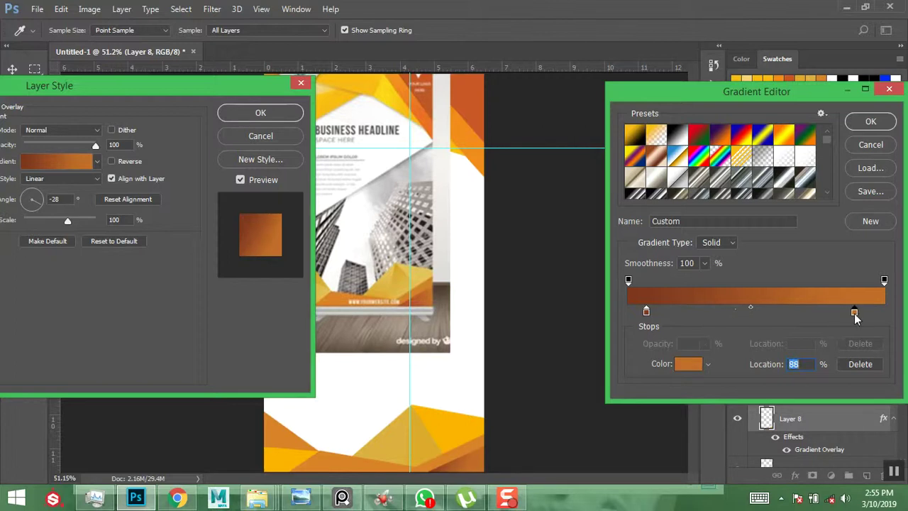
{"action": "left_click_drag", "start_coordinate": [855, 313], "coordinate": [858, 315]}
{"action": "left_click", "coordinate": [647, 312]}
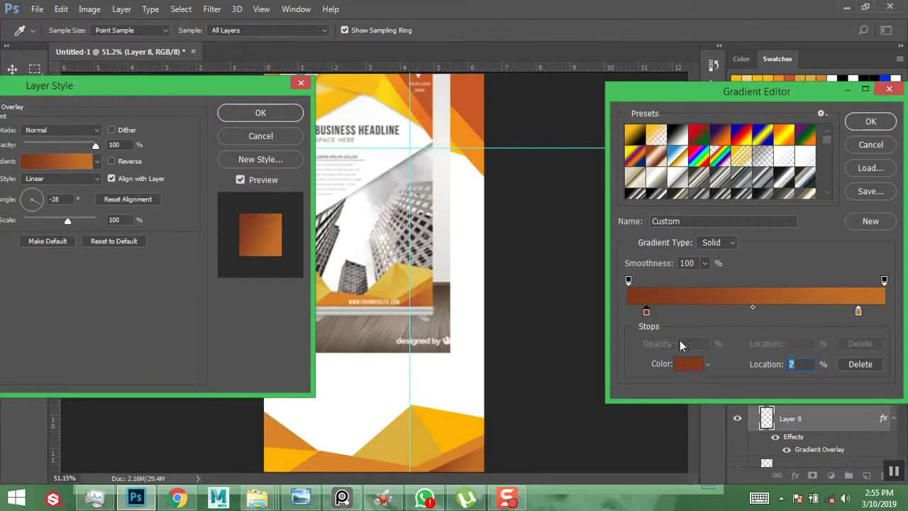
{"action": "left_click", "coordinate": [691, 364]}
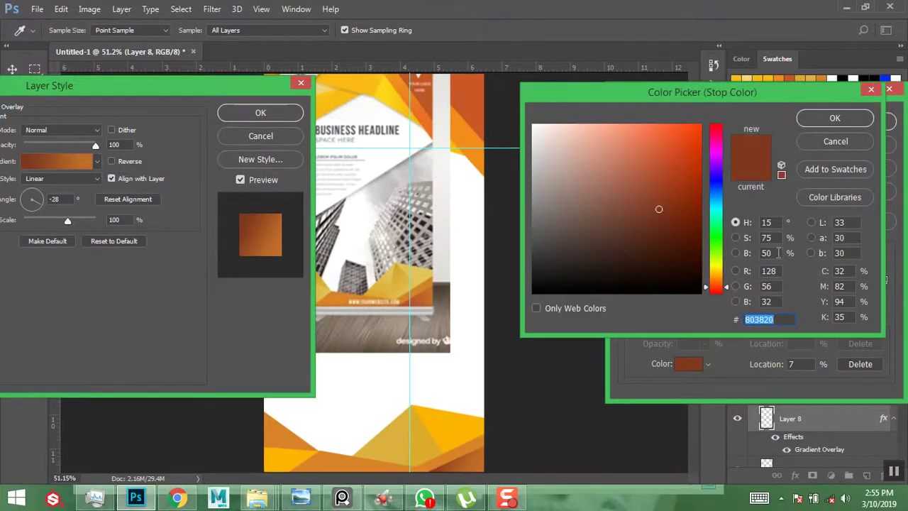
{"action": "left_click", "coordinate": [774, 253]}
{"action": "type", "text": "50"}
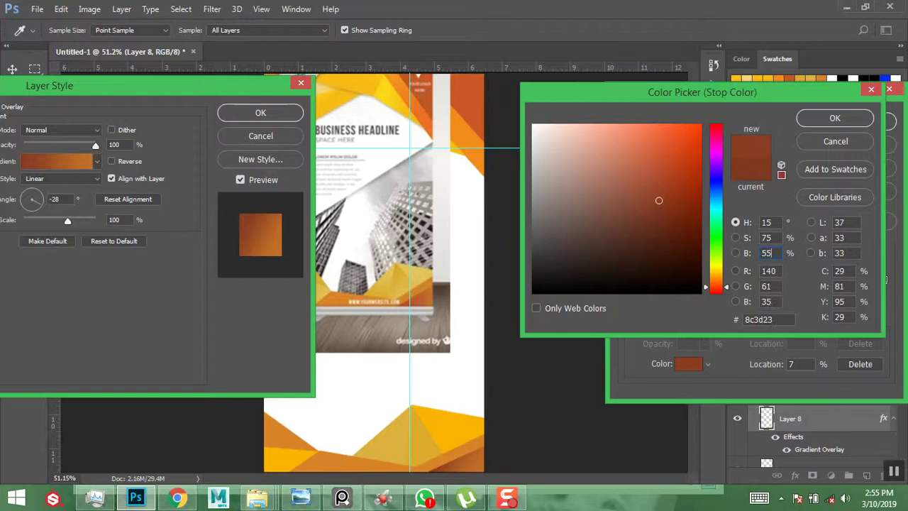
{"action": "key", "text": "Return"}
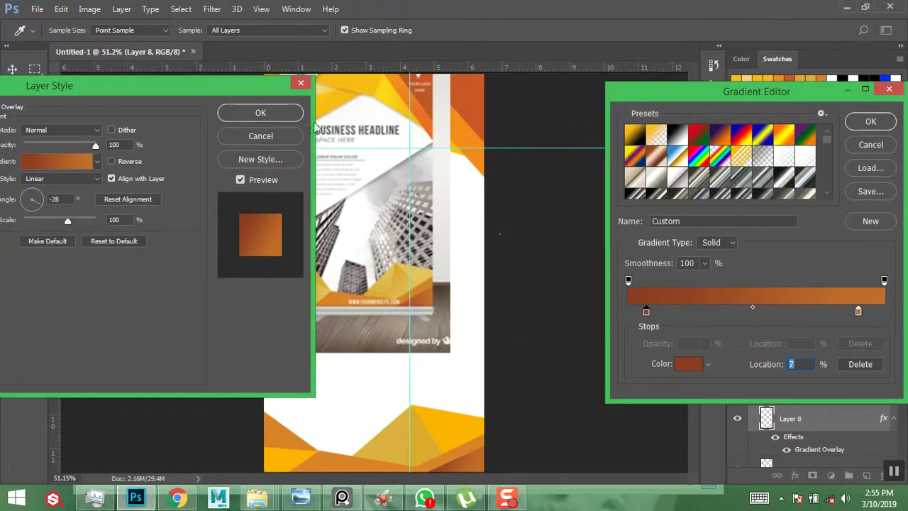
{"action": "left_click", "coordinate": [871, 123]}
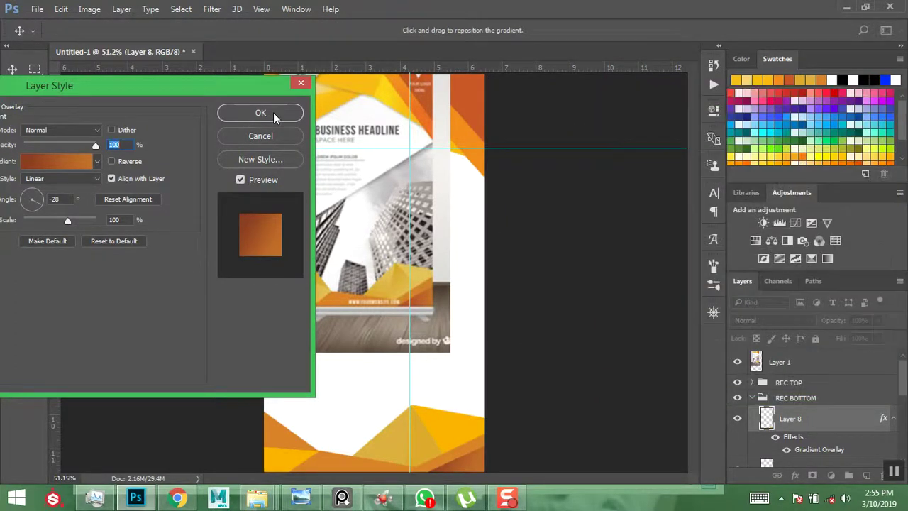
{"action": "left_click", "coordinate": [273, 113]}
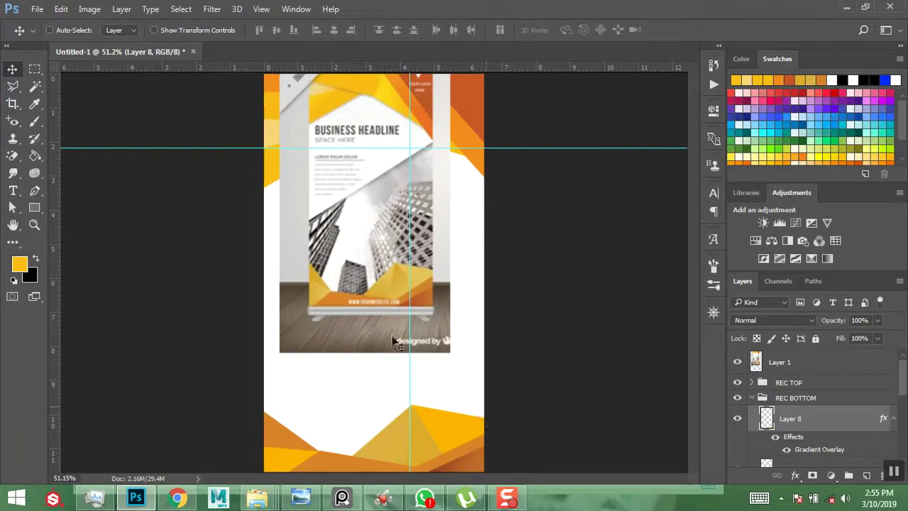
Add a -28° brown-to-orange Gradient Overlay to Rect 1 and open its Gradient Editor
{"action": "left_click", "coordinate": [340, 462], "text": "ctrl"}
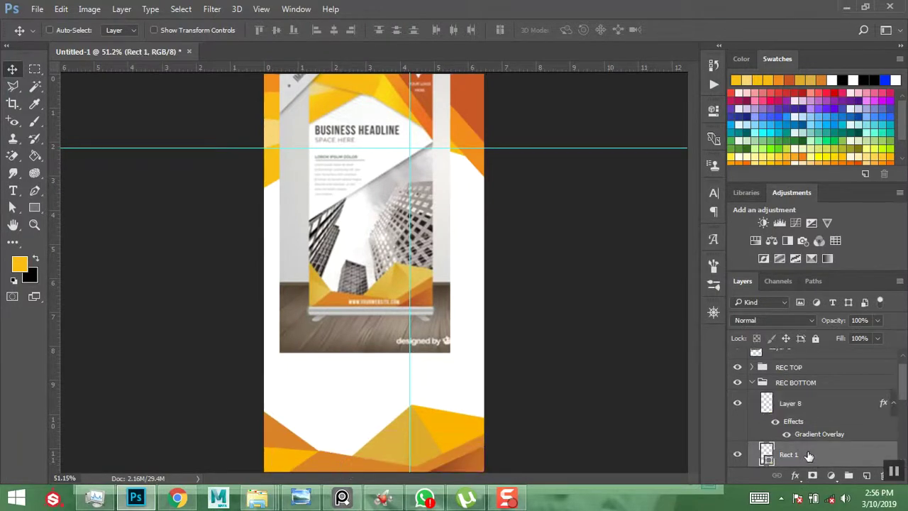
{"action": "left_click", "coordinate": [796, 475]}
{"action": "left_click", "coordinate": [532, 340]}
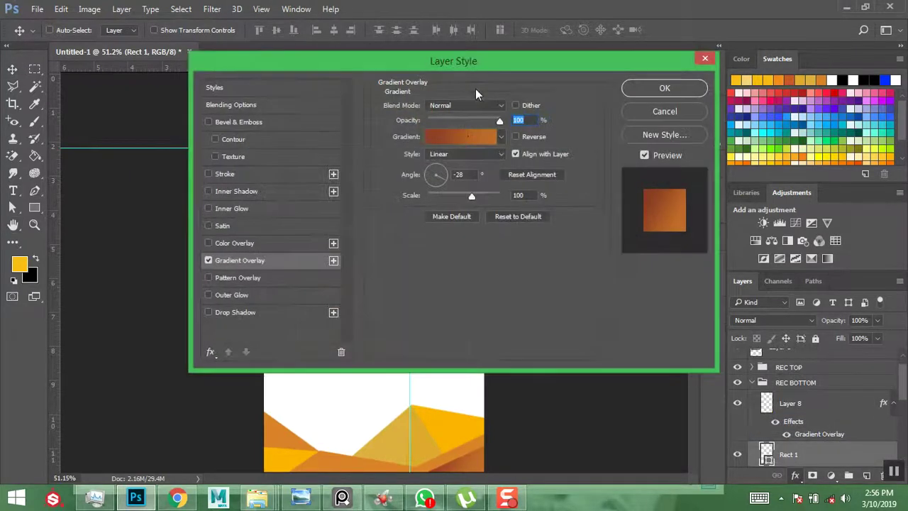
{"action": "left_click_drag", "start_coordinate": [477, 64], "coordinate": [623, 49]}
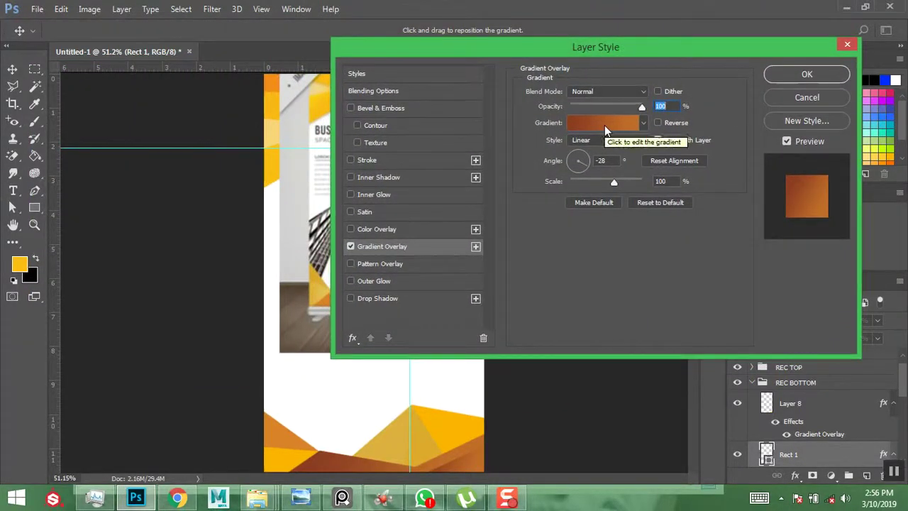
{"action": "left_click_drag", "start_coordinate": [521, 50], "coordinate": [2, 87]}
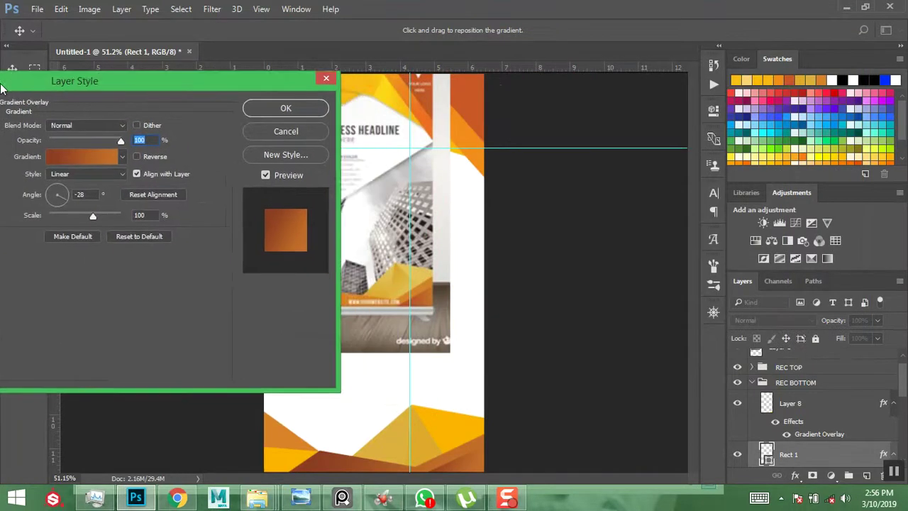
{"action": "left_click_drag", "start_coordinate": [104, 82], "coordinate": [52, 85]}
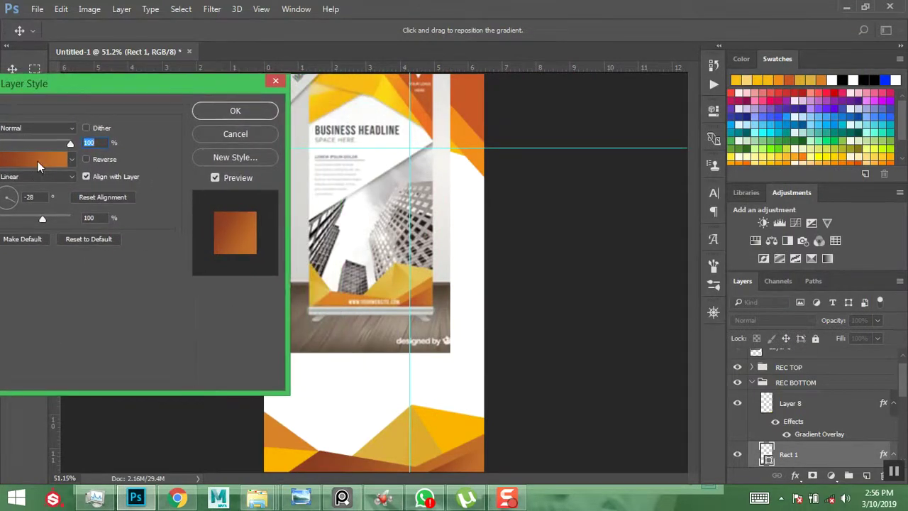
{"action": "left_click", "coordinate": [38, 163]}
{"action": "left_click_drag", "start_coordinate": [712, 93], "coordinate": [721, 91]}
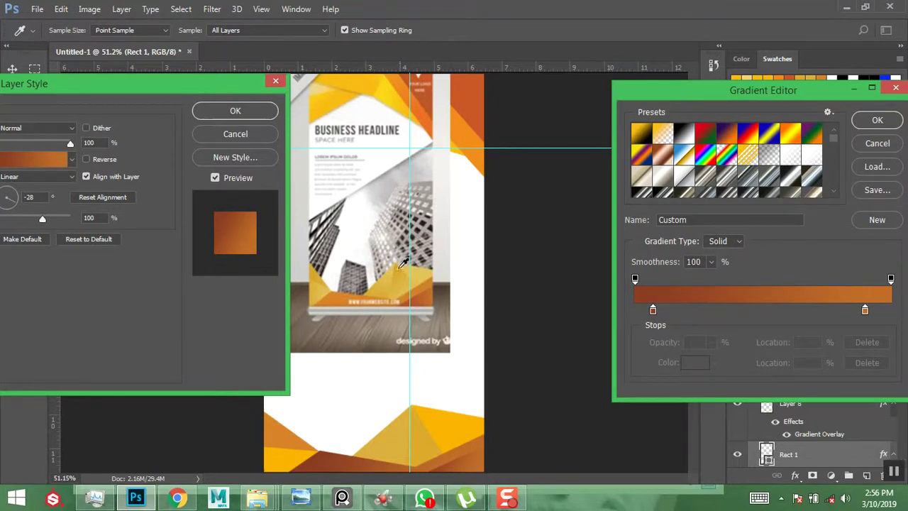
Recolour the starting stop with a bright orange sampled from the banner and move it to 0%
{"action": "left_click", "coordinate": [653, 311]}
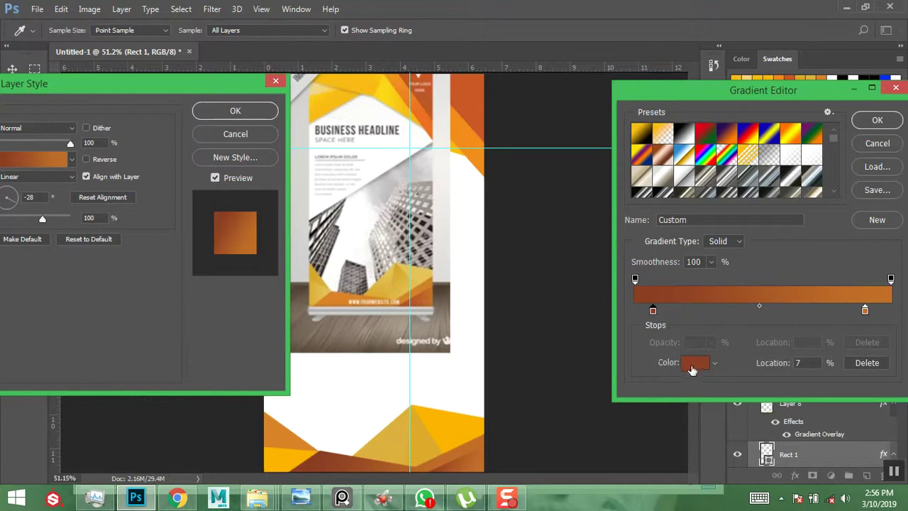
{"action": "left_click", "coordinate": [694, 364]}
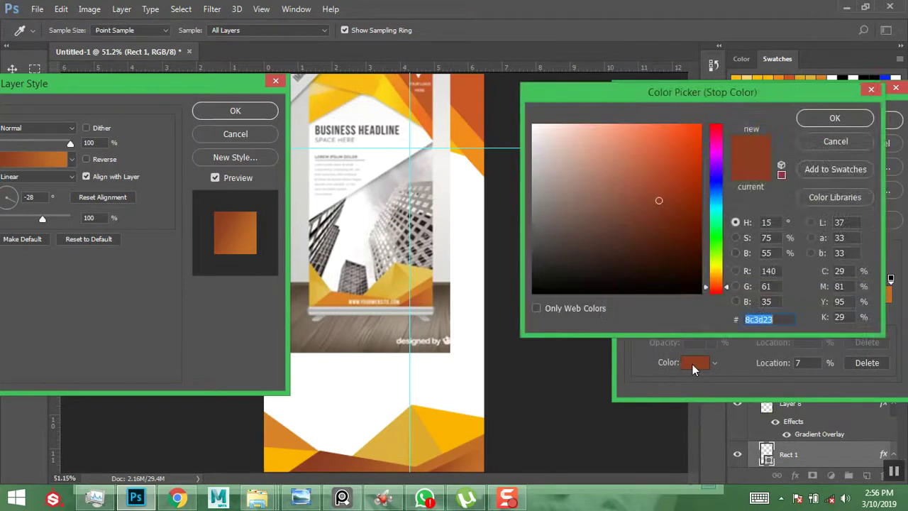
{"action": "left_click", "coordinate": [330, 293]}
{"action": "left_click", "coordinate": [816, 120]}
{"action": "left_click_drag", "start_coordinate": [655, 314], "coordinate": [629, 316]}
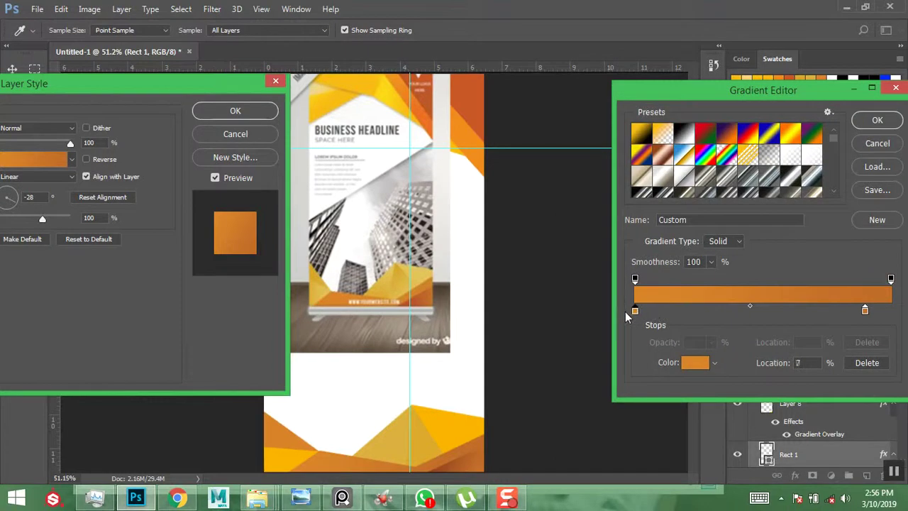
Add a 29% stop with a sampled orange brightened to 93
{"action": "left_click", "coordinate": [712, 313]}
{"action": "left_click", "coordinate": [695, 362]}
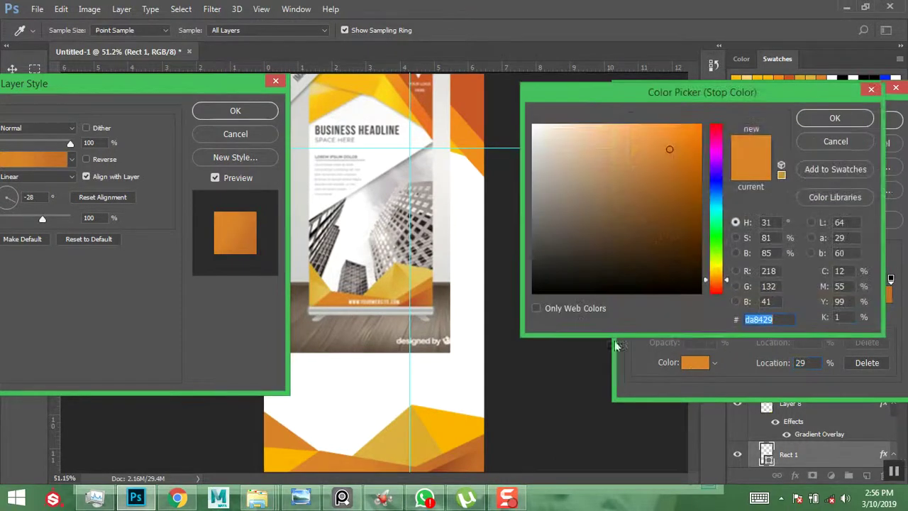
{"action": "left_click", "coordinate": [359, 292]}
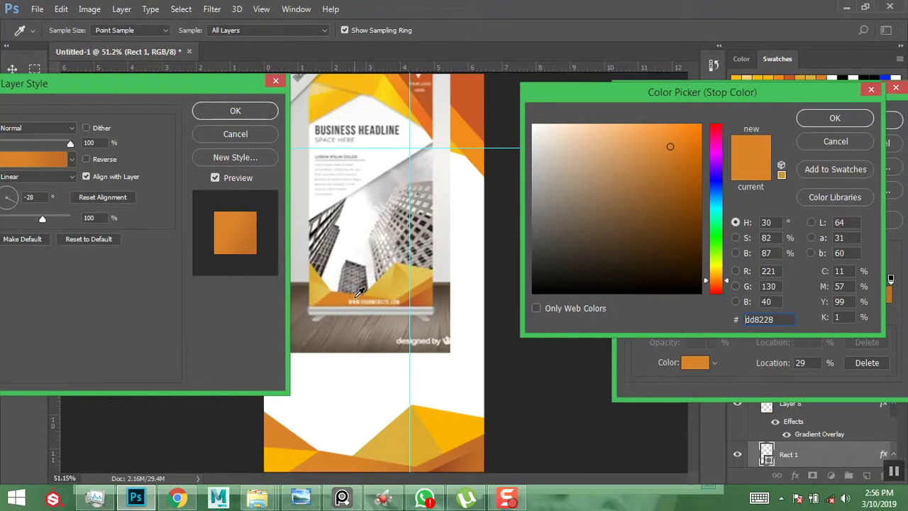
{"action": "left_click", "coordinate": [835, 119]}
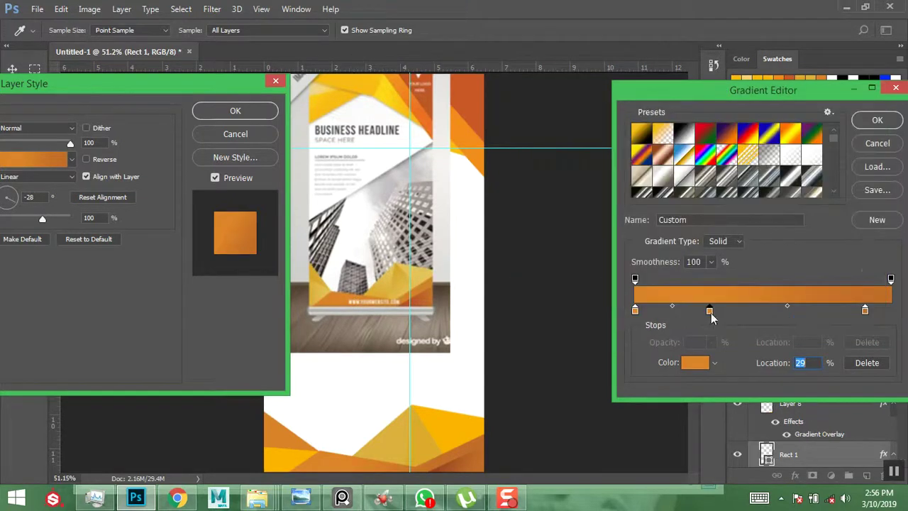
{"action": "left_click", "coordinate": [694, 363]}
{"action": "left_click", "coordinate": [766, 253]}
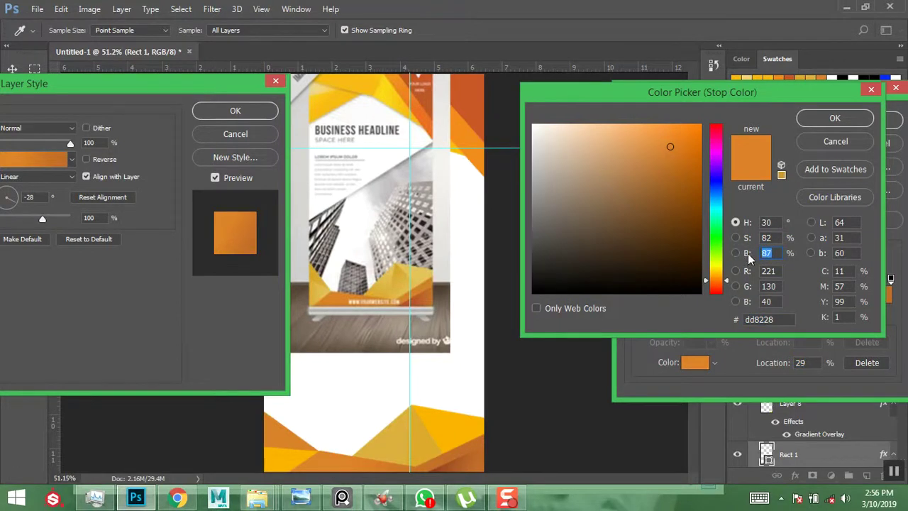
{"action": "type", "text": "93"}
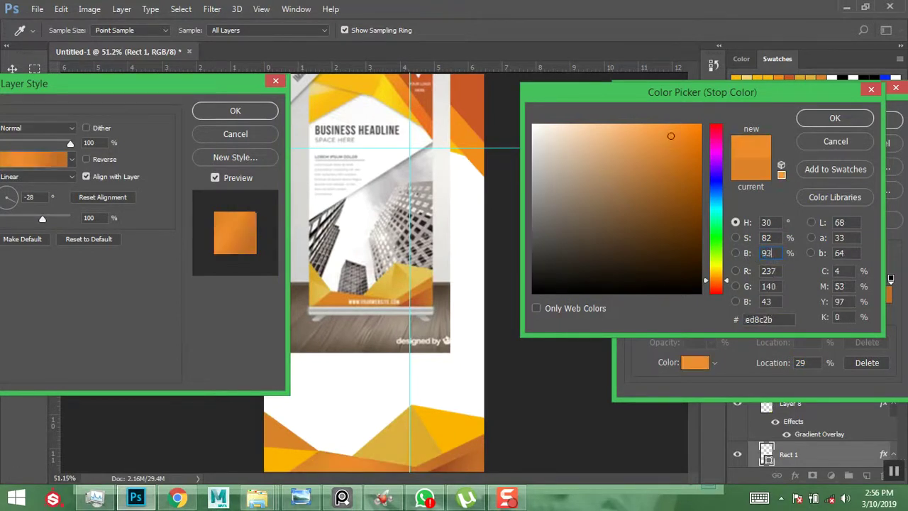
{"action": "left_click", "coordinate": [823, 125]}
Recolour the 90% stop with an orange sampled from the banner and shift it along
{"action": "left_click", "coordinate": [867, 308]}
{"action": "left_click", "coordinate": [697, 362]}
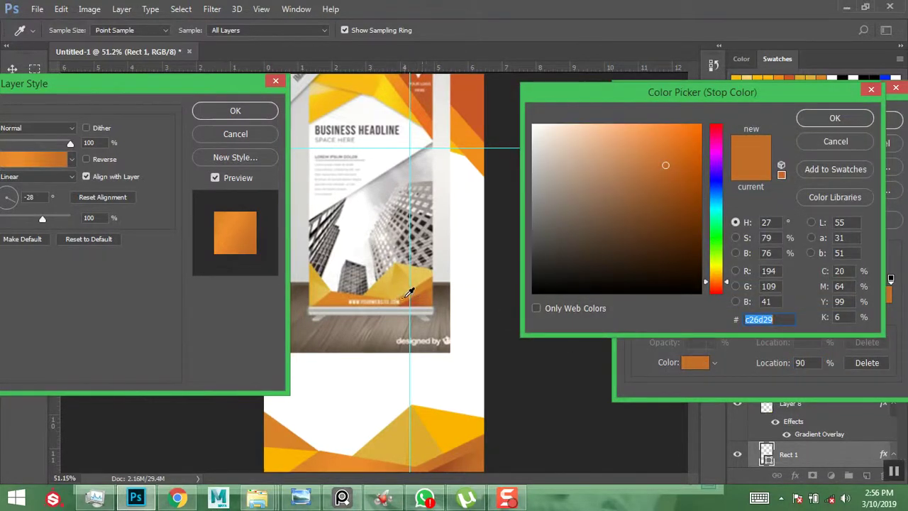
{"action": "left_click", "coordinate": [411, 291]}
{"action": "left_click", "coordinate": [823, 124]}
{"action": "left_click_drag", "start_coordinate": [794, 310], "coordinate": [802, 311]}
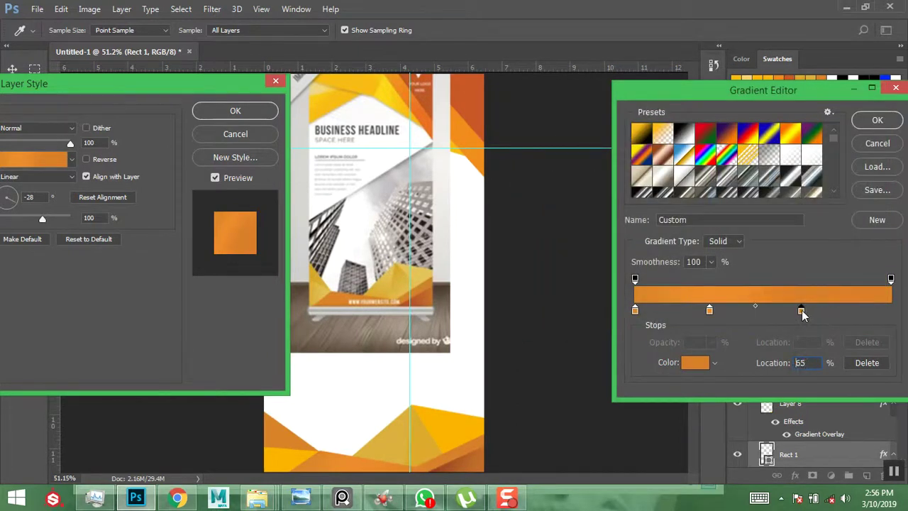
Add an end stop at brightness 75 moved to 69% (#bf7526), accept the gradient, then cancel Layer Style
{"action": "left_click", "coordinate": [892, 311]}
{"action": "left_click", "coordinate": [699, 366]}
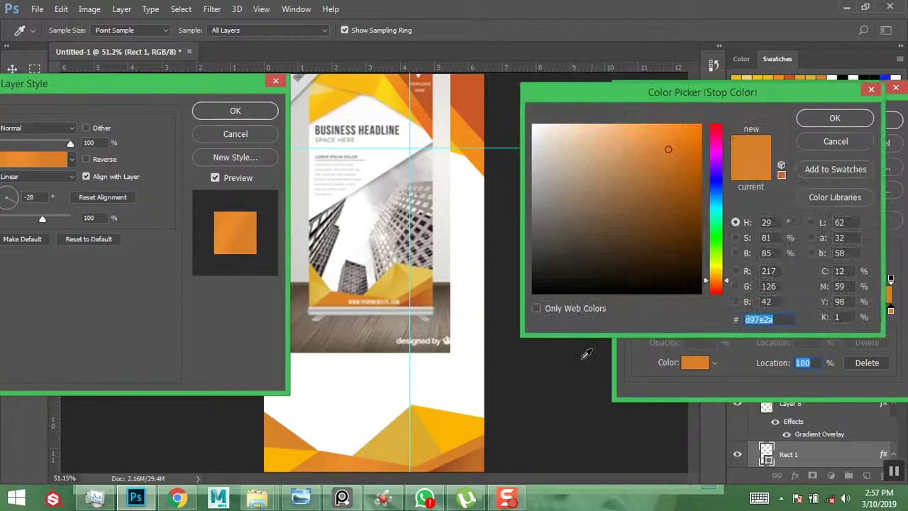
{"action": "left_click", "coordinate": [432, 280]}
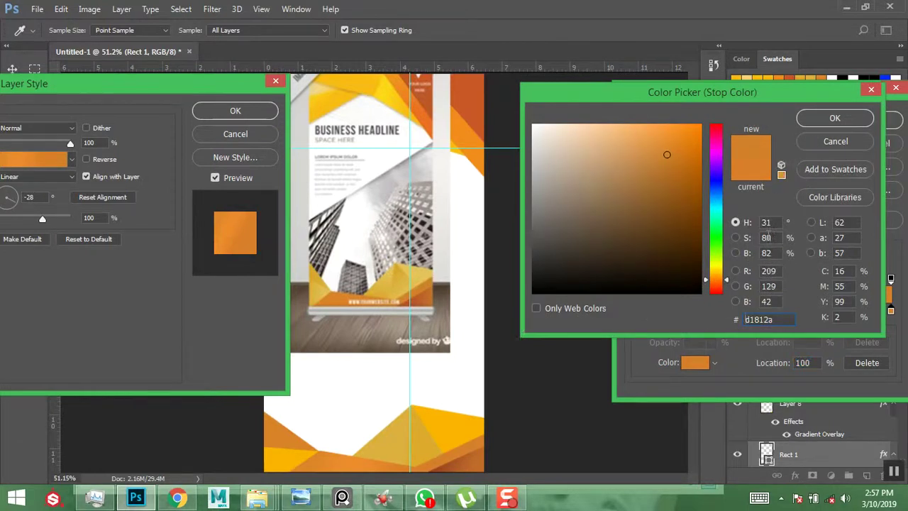
{"action": "type", "text": "70"}
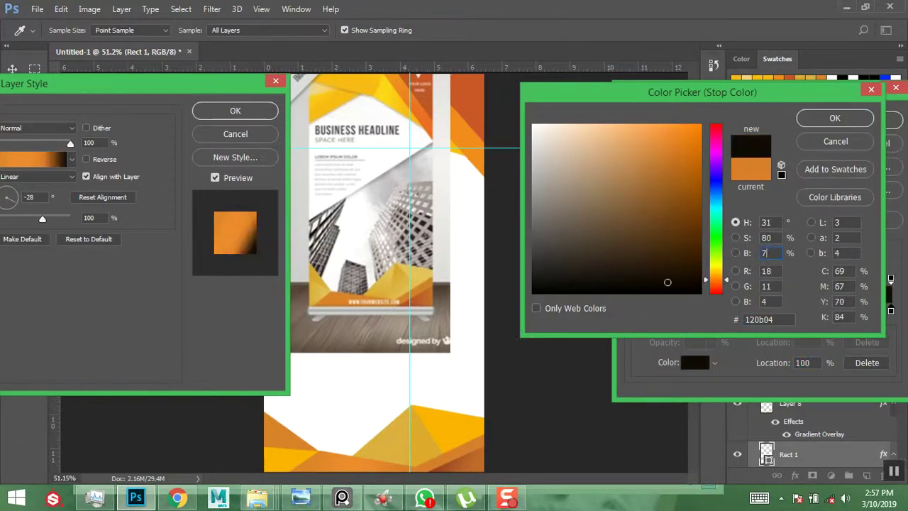
{"action": "double_click", "coordinate": [772, 253]}
{"action": "type", "text": "75"}
{"action": "left_click", "coordinate": [825, 122]}
{"action": "left_click_drag", "start_coordinate": [803, 309], "coordinate": [812, 310]}
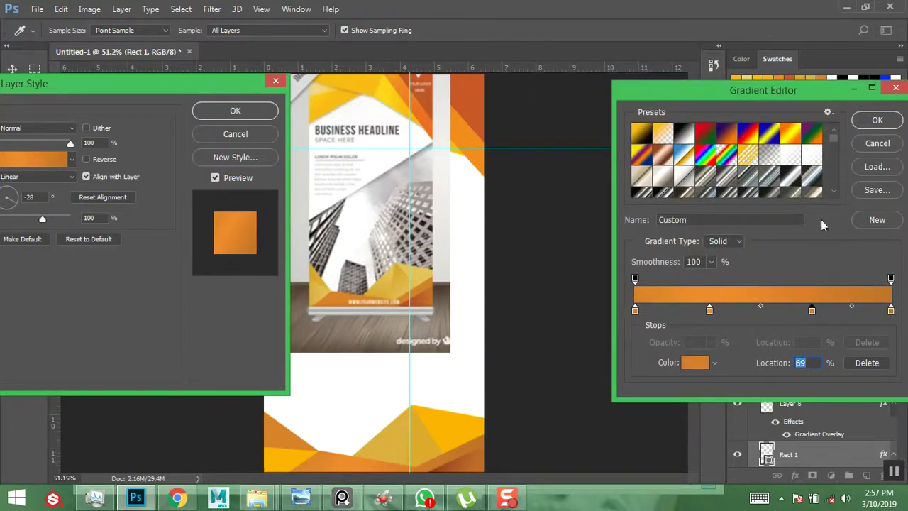
{"action": "left_click", "coordinate": [877, 121]}
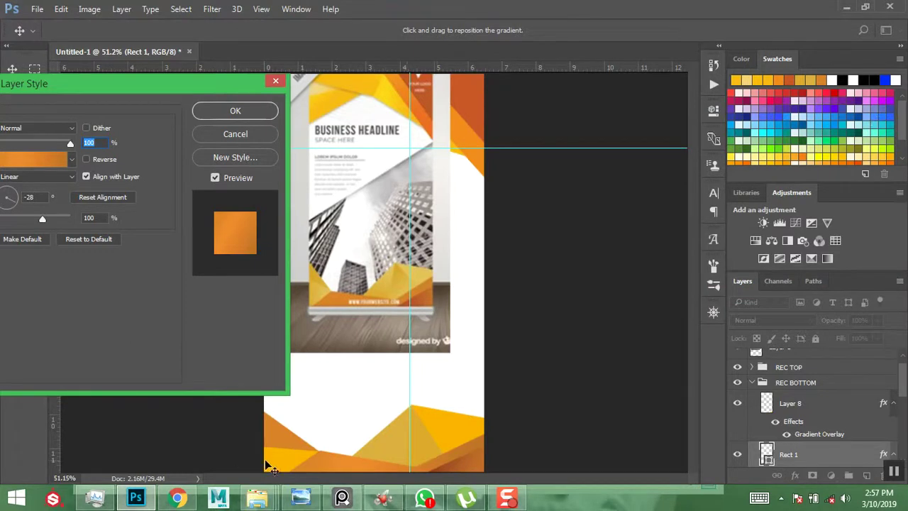
{"action": "left_click", "coordinate": [236, 135]}
Add a Gradient Overlay to Rectangle 1 and open its Gradient Editor
{"action": "left_click", "coordinate": [401, 465], "text": "ctrl"}
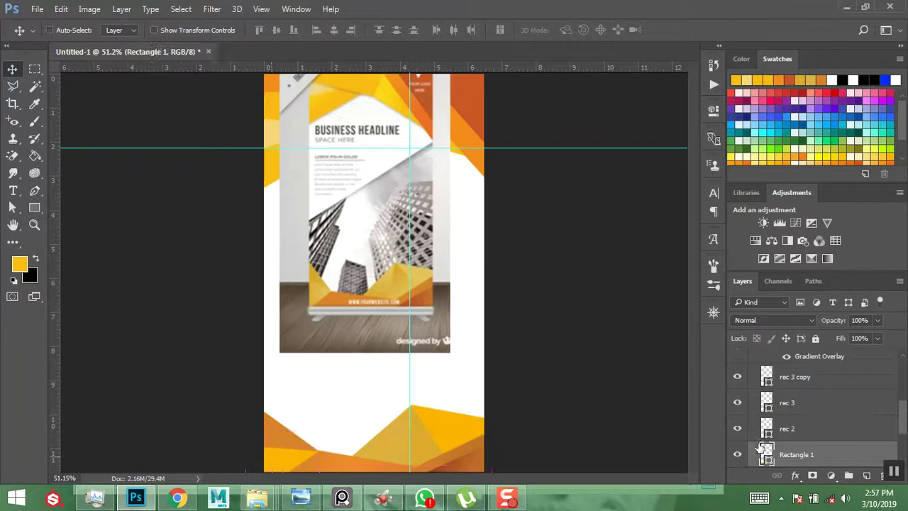
{"action": "left_click", "coordinate": [796, 475]}
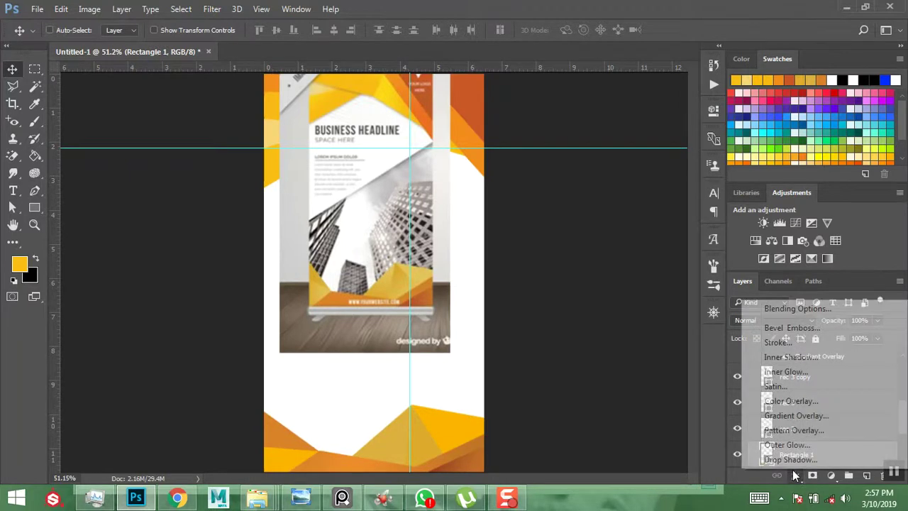
{"action": "left_click", "coordinate": [782, 415]}
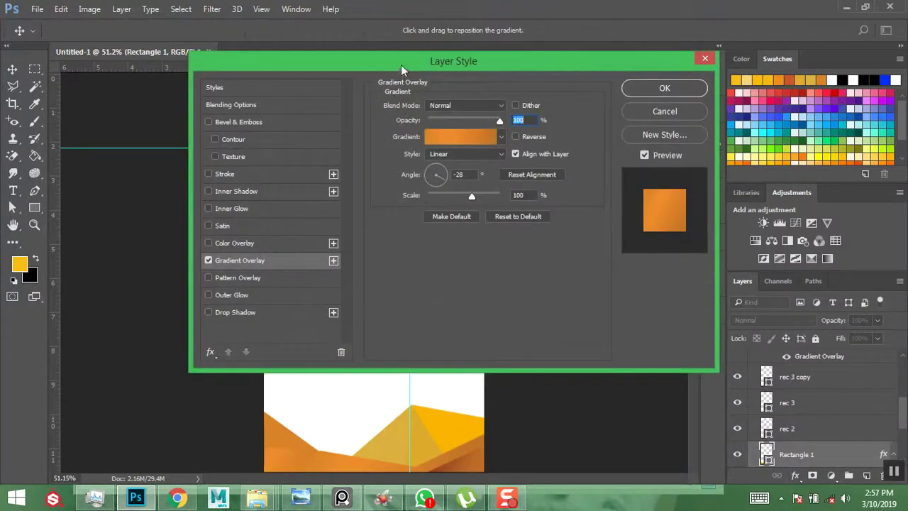
{"action": "left_click_drag", "start_coordinate": [401, 64], "coordinate": [2, 98]}
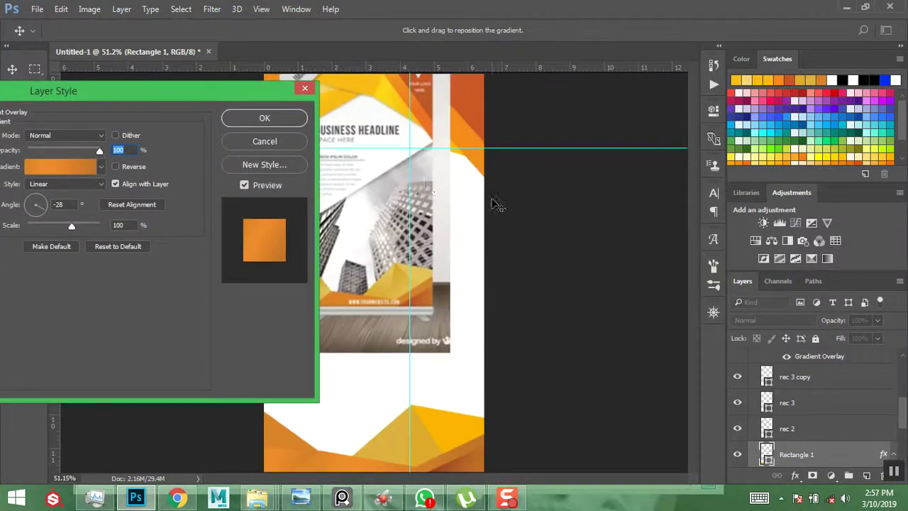
{"action": "left_click_drag", "start_coordinate": [110, 82], "coordinate": [66, 79]}
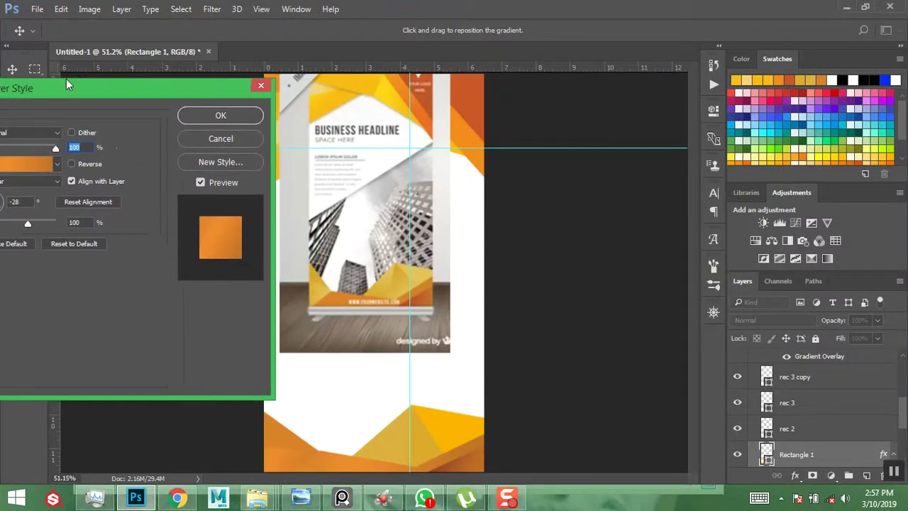
{"action": "left_click", "coordinate": [26, 166]}
{"action": "left_click_drag", "start_coordinate": [386, 60], "coordinate": [632, 70]}
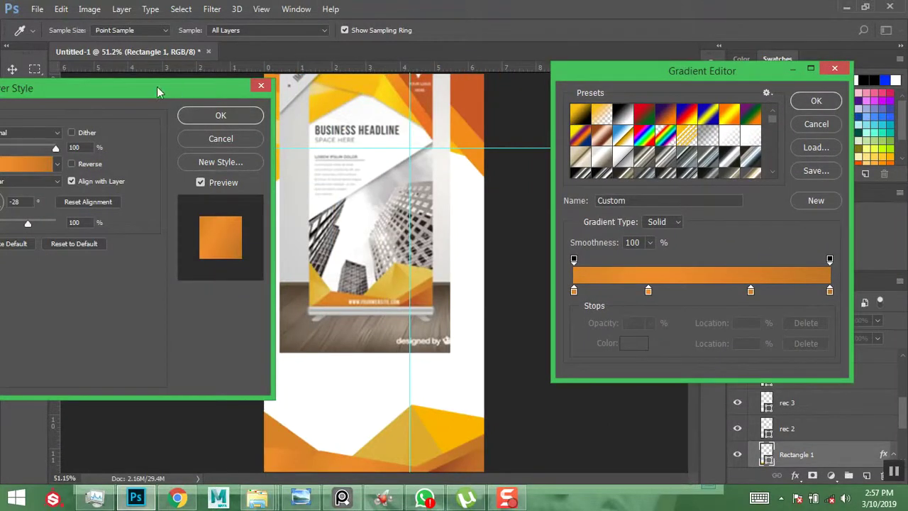
{"action": "left_click", "coordinate": [816, 101]}
{"action": "left_click_drag", "start_coordinate": [298, 92], "coordinate": [414, 86]}
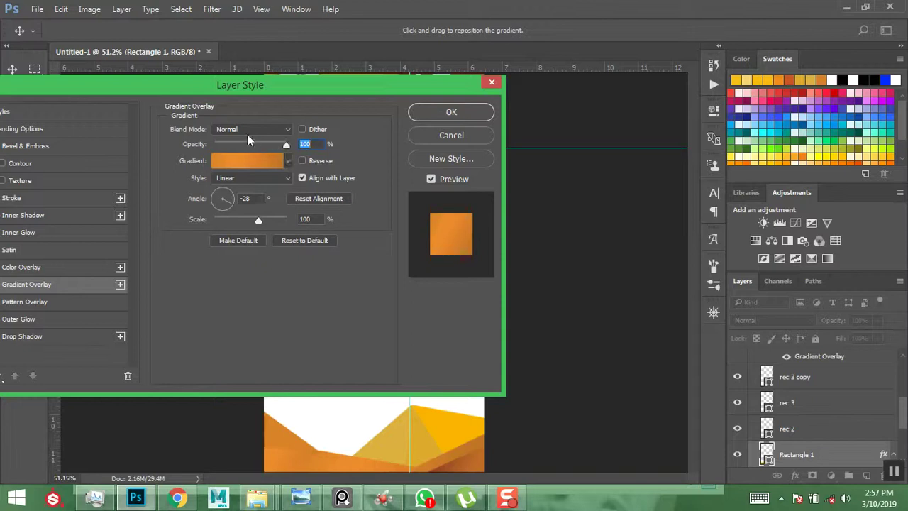
{"action": "left_click_drag", "start_coordinate": [301, 95], "coordinate": [150, 107]}
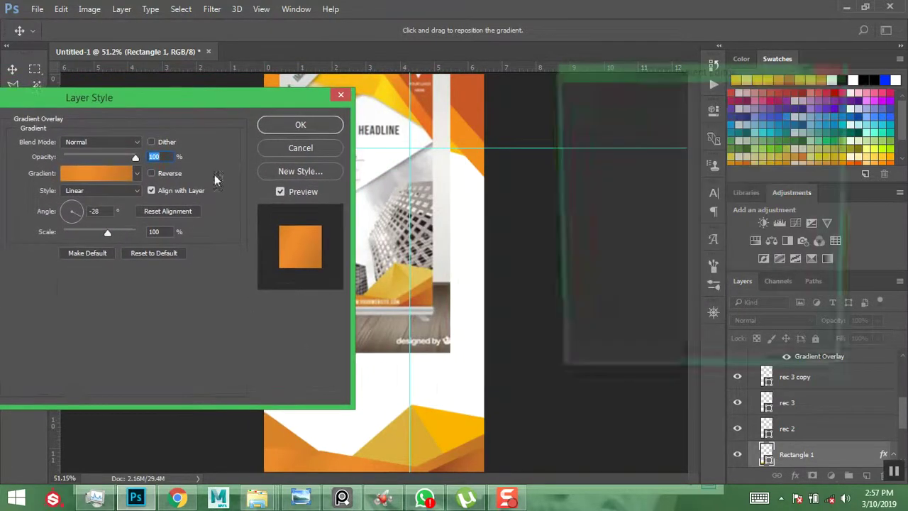
{"action": "left_click", "coordinate": [810, 106]}
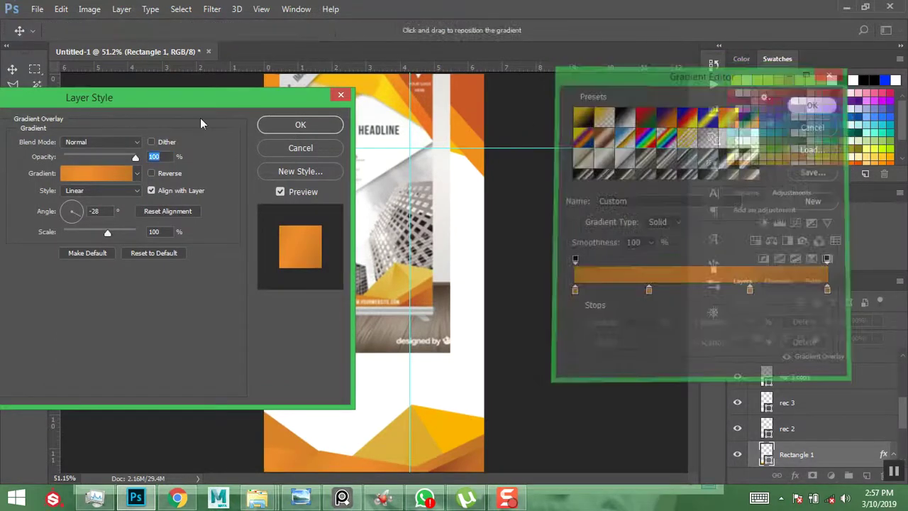
{"action": "left_click_drag", "start_coordinate": [169, 97], "coordinate": [77, 95]}
{"action": "left_click", "coordinate": [29, 171]}
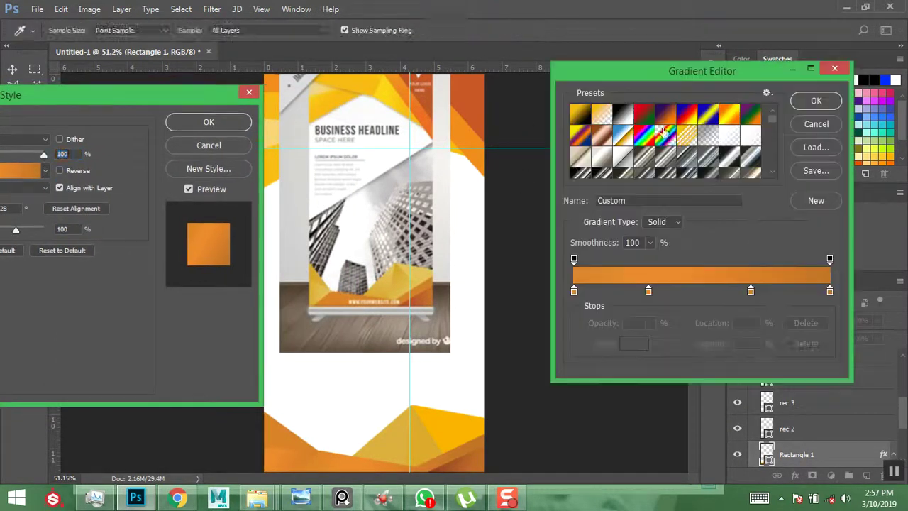
{"action": "left_click_drag", "start_coordinate": [659, 76], "coordinate": [688, 79]}
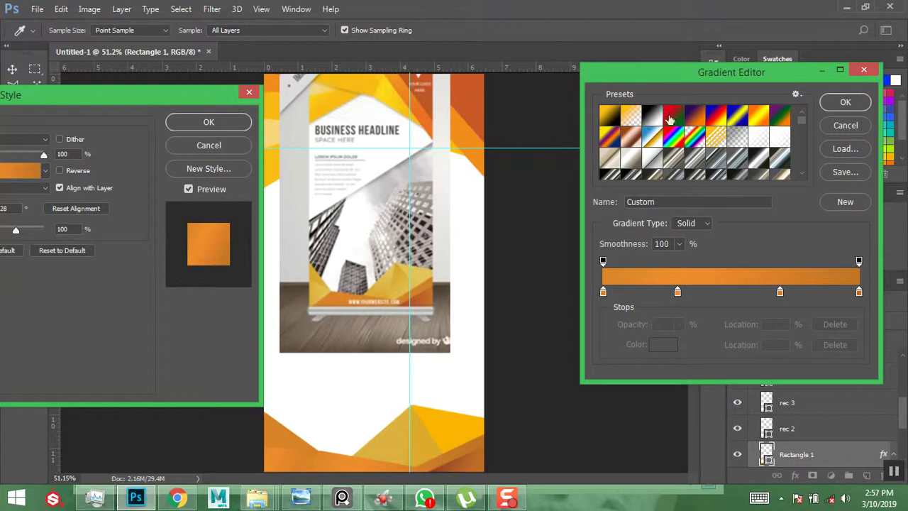
Start from the Black, White preset and set the starting stop to a gold sampled from the banner
{"action": "left_click", "coordinate": [658, 117]}
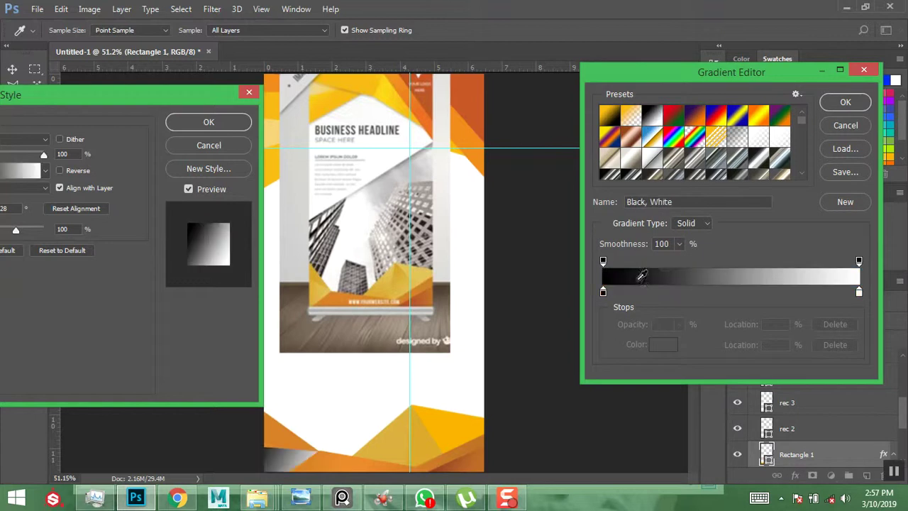
{"action": "left_click", "coordinate": [604, 291]}
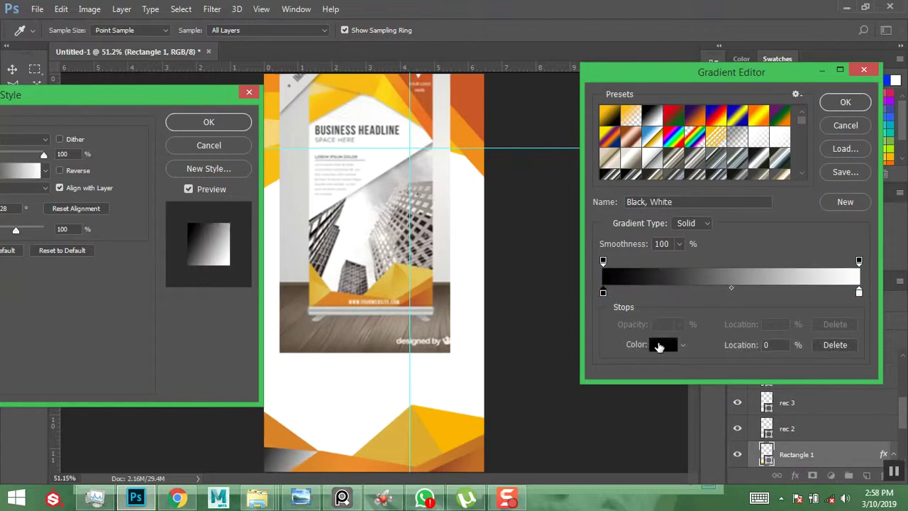
{"action": "left_click", "coordinate": [659, 346]}
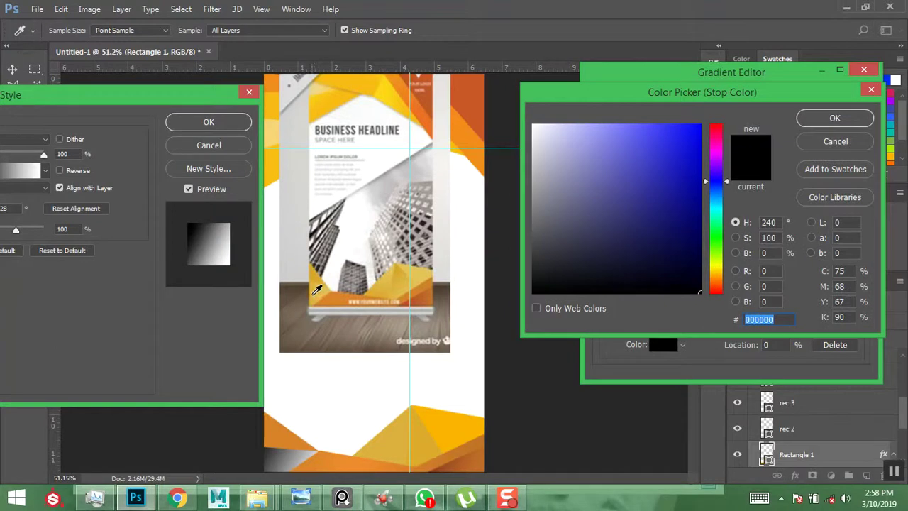
{"action": "left_click", "coordinate": [318, 290]}
{"action": "left_click", "coordinate": [837, 117]}
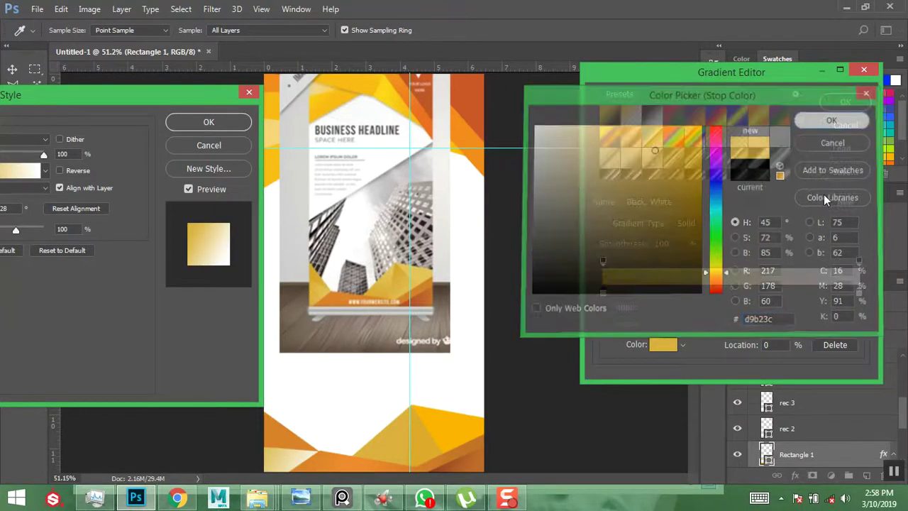
Set the end stop to a vivid bright yellow
{"action": "left_click", "coordinate": [859, 291]}
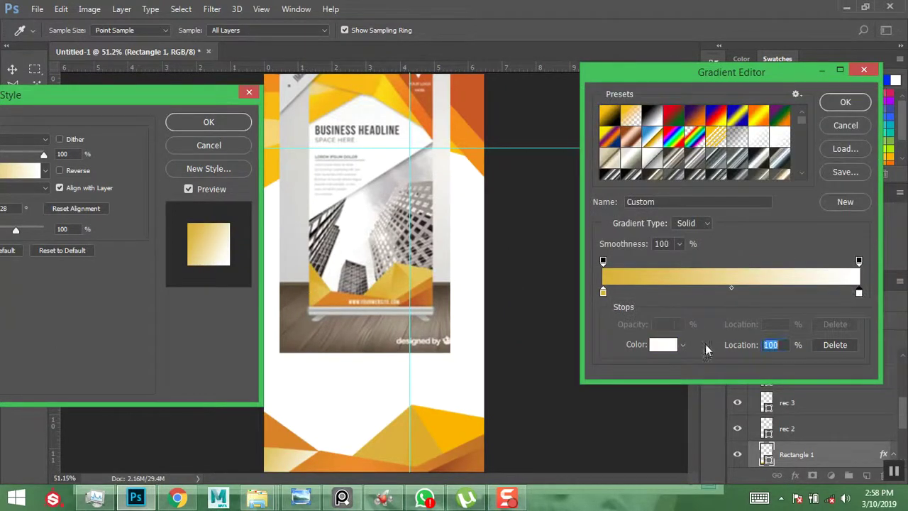
{"action": "left_click", "coordinate": [659, 345]}
{"action": "left_click", "coordinate": [329, 292]}
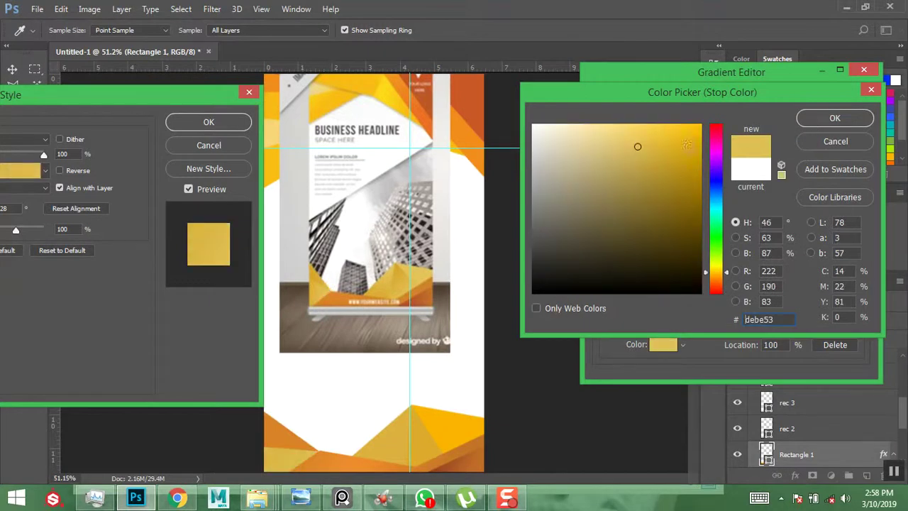
{"action": "mouse_move", "coordinate": [668, 138]}
{"action": "left_mouse_down"}
{"action": "mouse_move", "coordinate": [665, 125]}
{"action": "mouse_move", "coordinate": [682, 126]}
{"action": "left_mouse_up"}
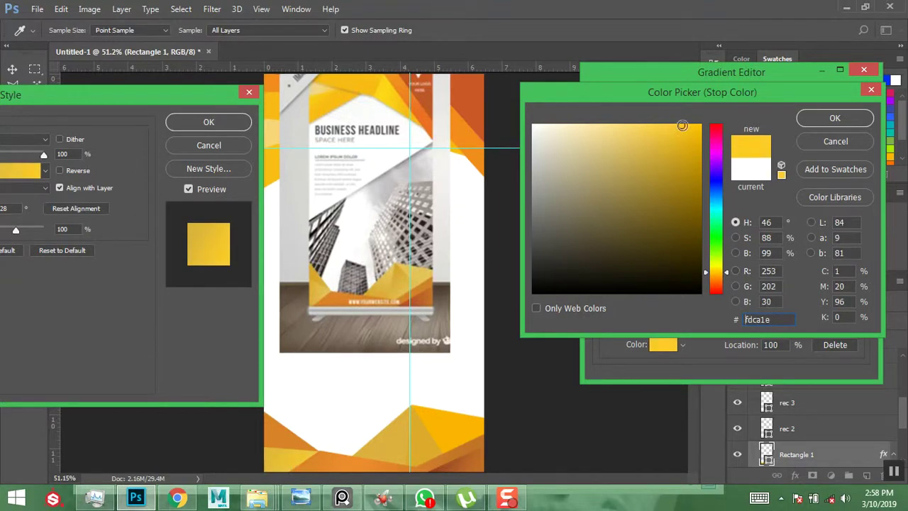
{"action": "left_click", "coordinate": [818, 117]}
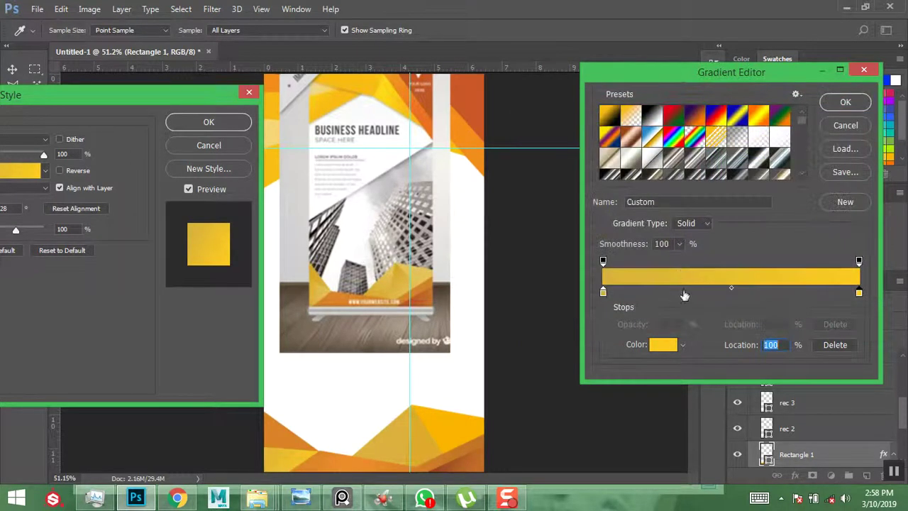
Darken the start to gold #c6a234, move the yellow stop to 77%, and apply the overlay
{"action": "left_click", "coordinate": [605, 293]}
{"action": "left_click", "coordinate": [663, 344]}
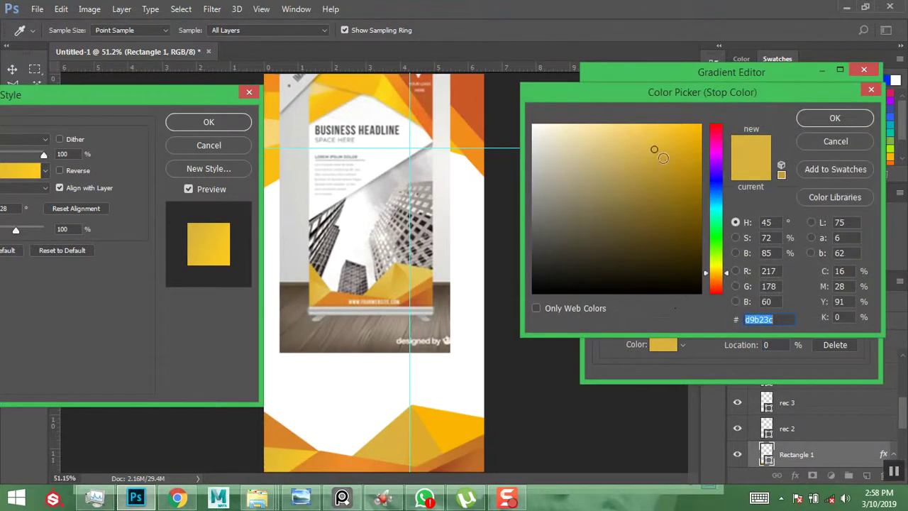
{"action": "left_click_drag", "start_coordinate": [659, 161], "coordinate": [657, 163]}
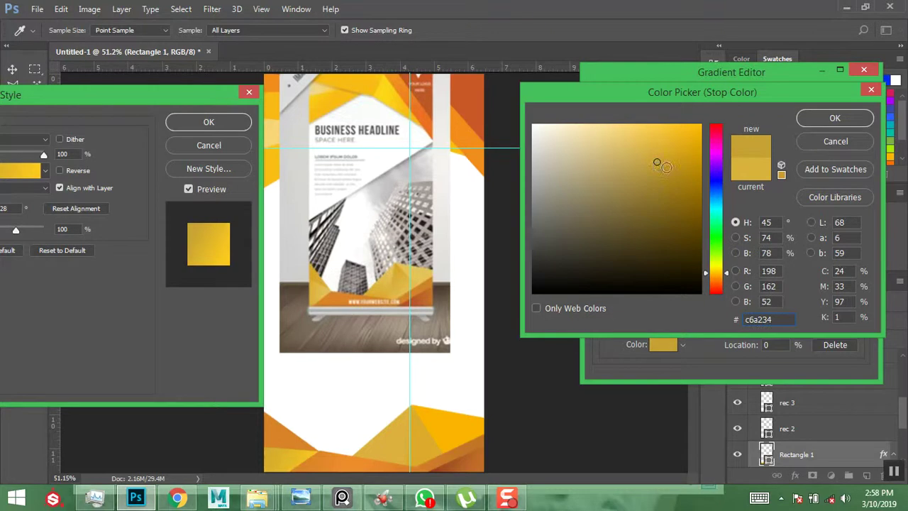
{"action": "left_click", "coordinate": [835, 117]}
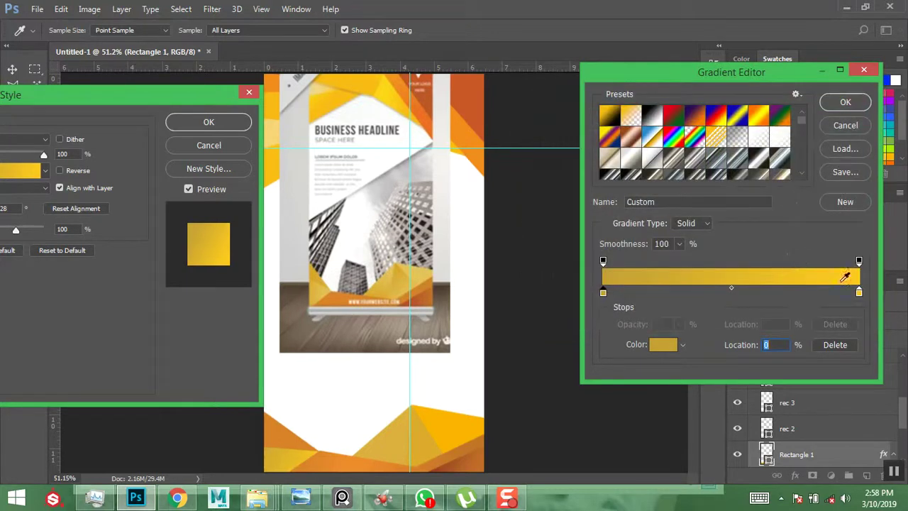
{"action": "left_click_drag", "start_coordinate": [860, 298], "coordinate": [803, 295]}
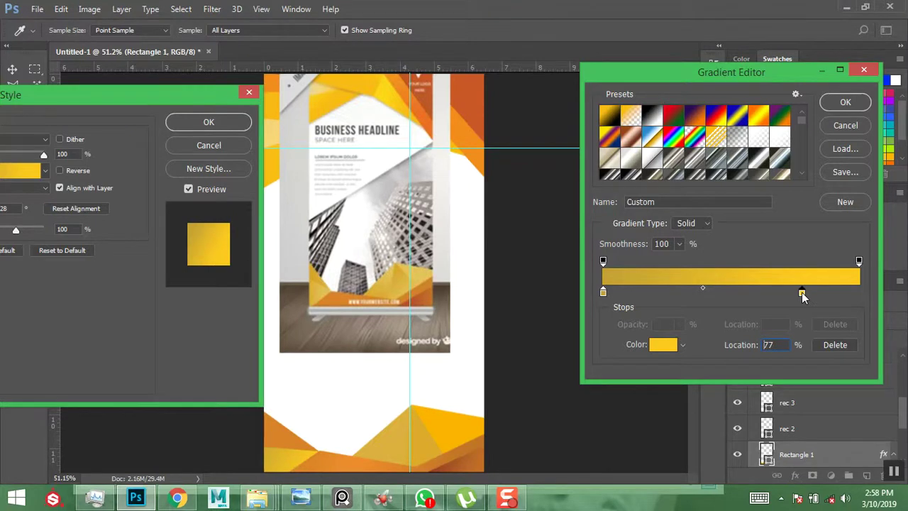
{"action": "left_click", "coordinate": [844, 104]}
{"action": "left_click", "coordinate": [196, 122]}
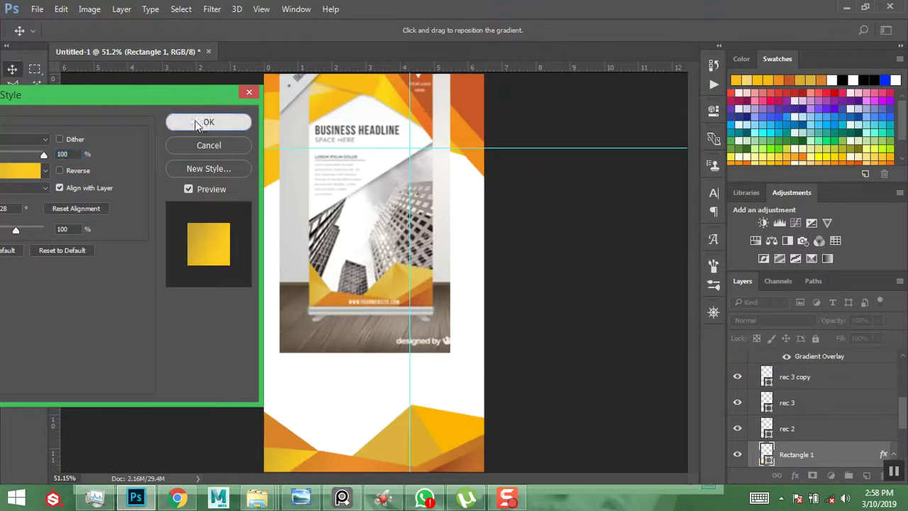
Duplicate the band as Rectangle 1 copy, add a Gradient Overlay, and open its Gradient Editor
{"action": "left_click_drag", "start_coordinate": [318, 271], "coordinate": [280, 442]}
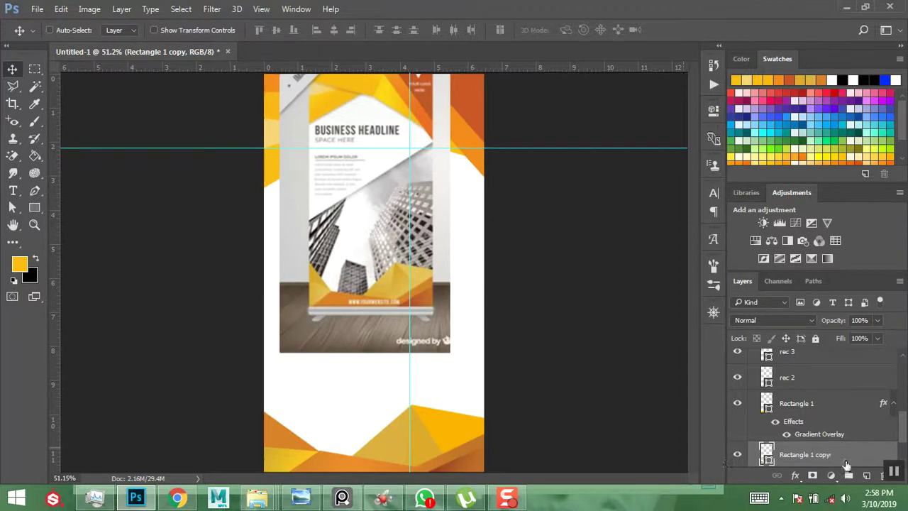
{"action": "left_click", "coordinate": [796, 474]}
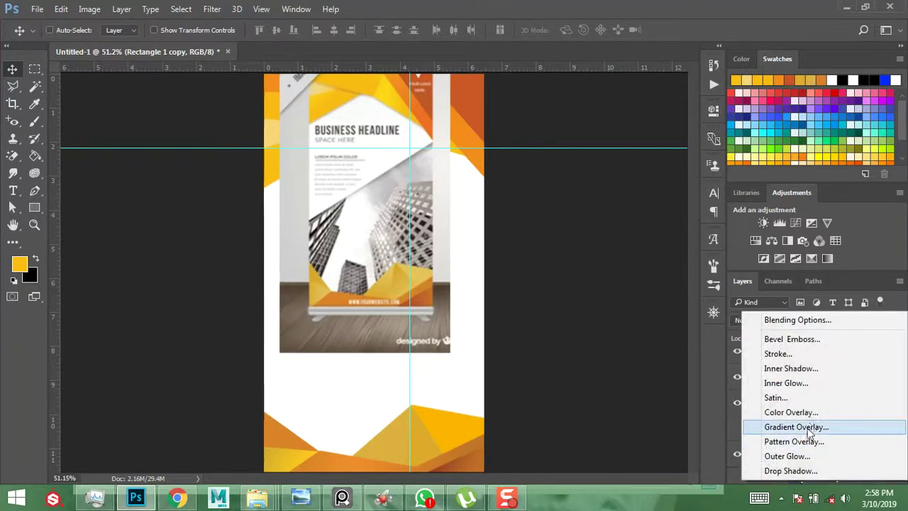
{"action": "left_click", "coordinate": [568, 361]}
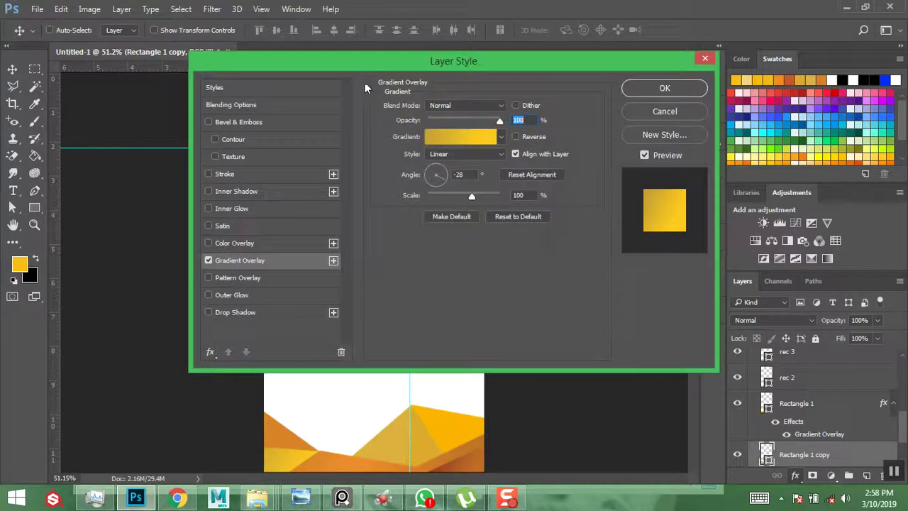
{"action": "left_click_drag", "start_coordinate": [373, 65], "coordinate": [696, 87]}
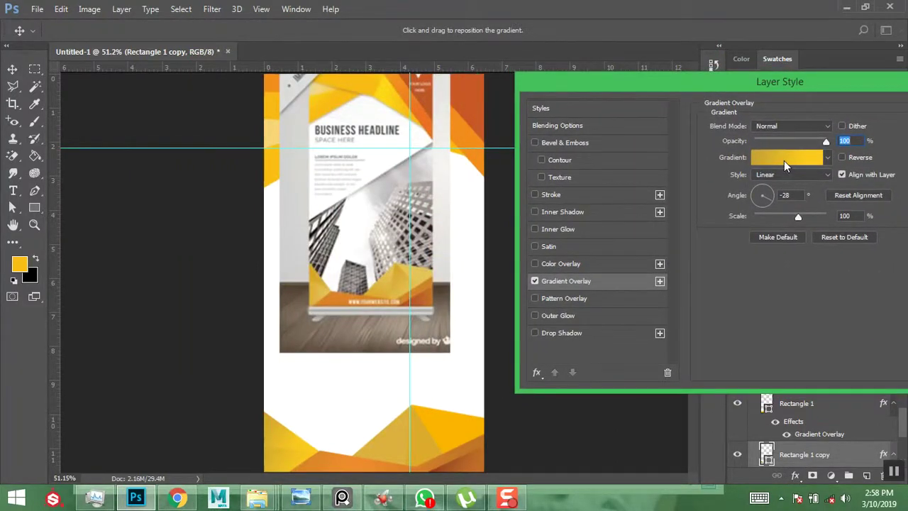
{"action": "left_click", "coordinate": [785, 161]}
{"action": "left_click_drag", "start_coordinate": [656, 83], "coordinate": [683, 163]}
{"action": "left_click", "coordinate": [797, 182]}
{"action": "left_click_drag", "start_coordinate": [801, 80], "coordinate": [3, 95]}
{"action": "left_click", "coordinate": [10, 167]}
{"action": "left_click_drag", "start_coordinate": [616, 153], "coordinate": [660, 93]}
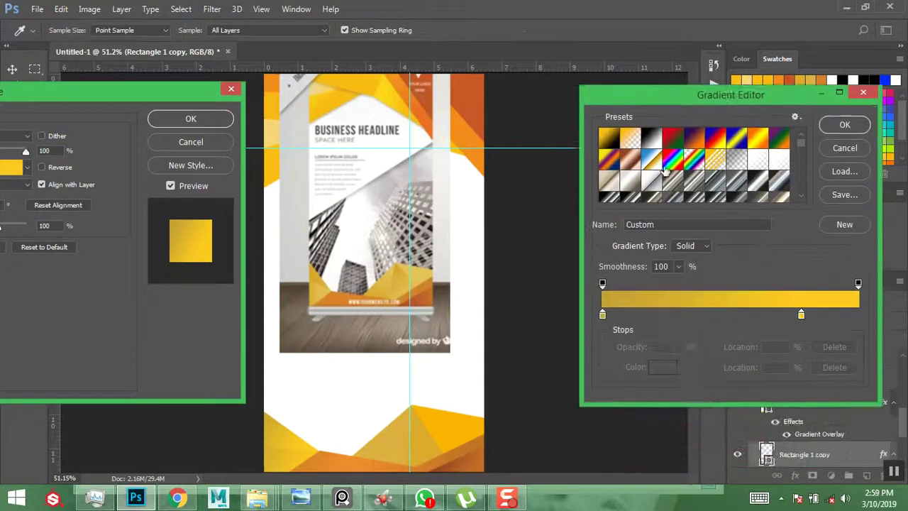
Set the stops to sampled orange-gold #e1a32c and golden #d6ad35 at 77%, then apply the overlay
{"action": "left_click", "coordinate": [602, 314]}
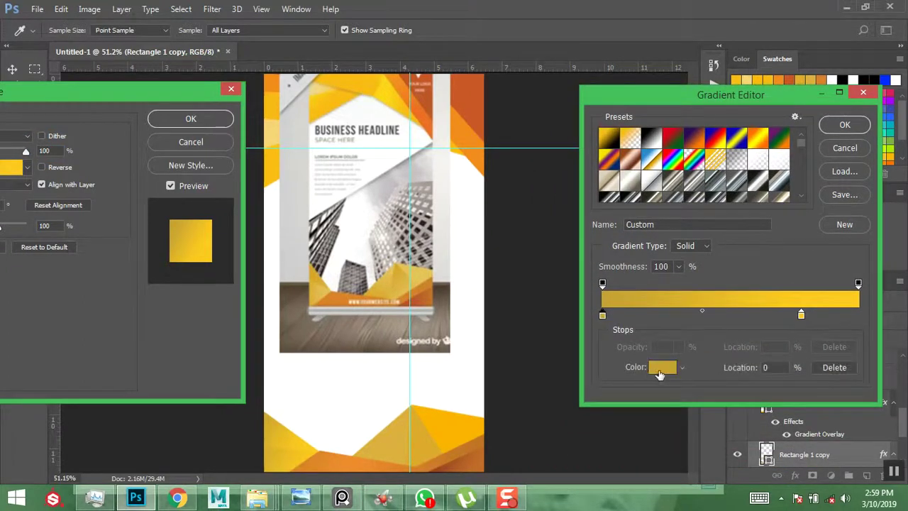
{"action": "left_click", "coordinate": [659, 367]}
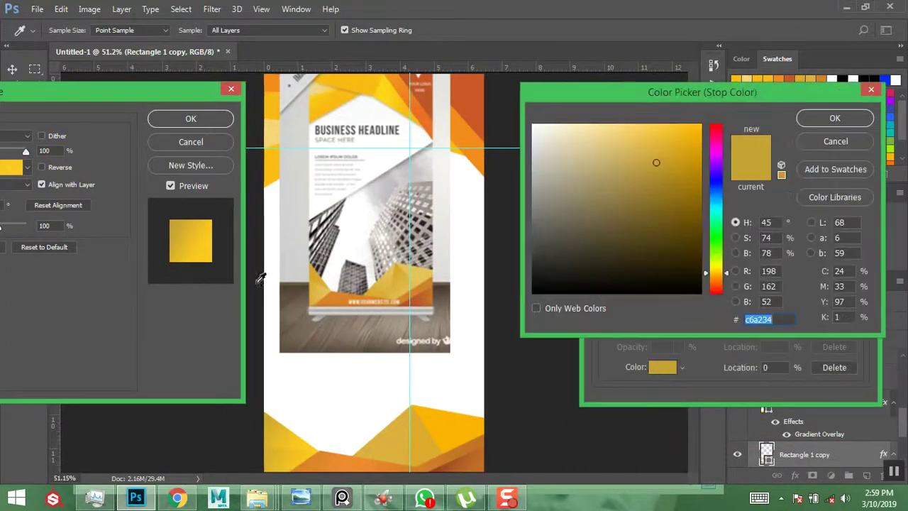
{"action": "left_click", "coordinate": [313, 268]}
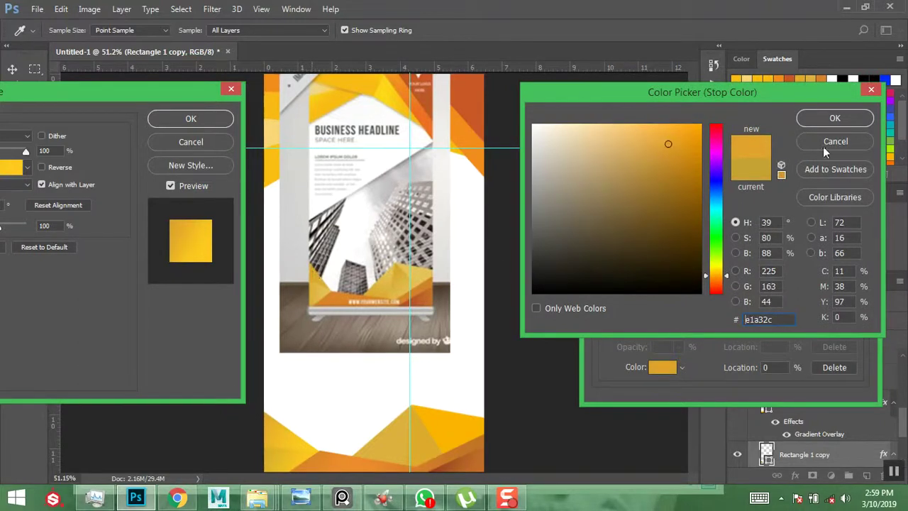
{"action": "left_click", "coordinate": [835, 119]}
{"action": "left_click", "coordinate": [801, 315]}
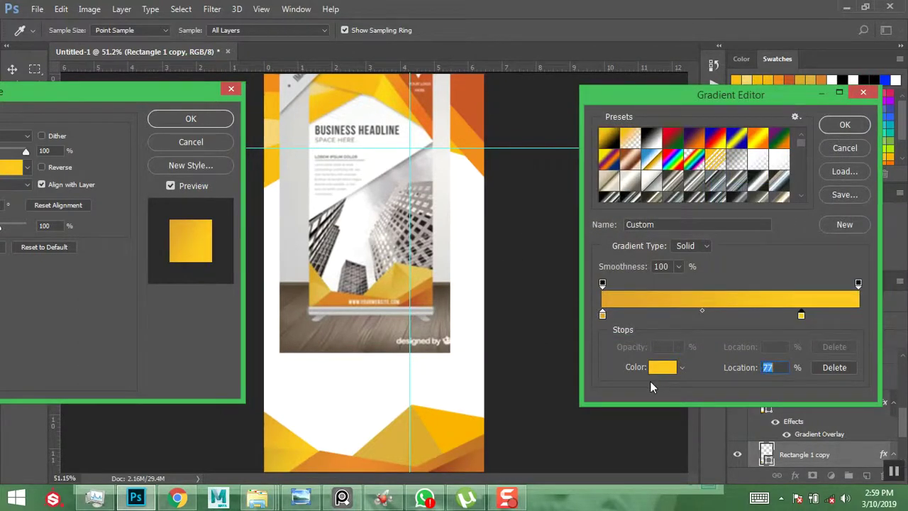
{"action": "left_click", "coordinate": [322, 279]}
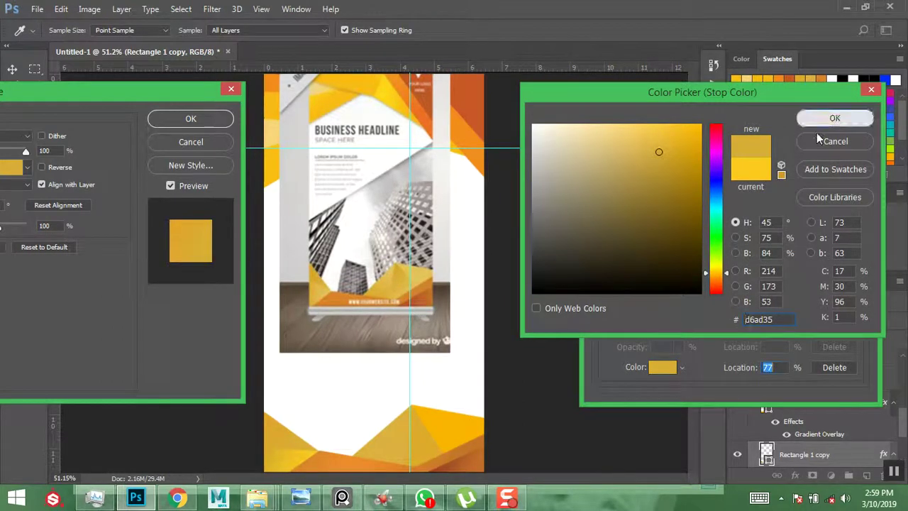
{"action": "left_click", "coordinate": [821, 122]}
{"action": "left_click", "coordinate": [835, 121]}
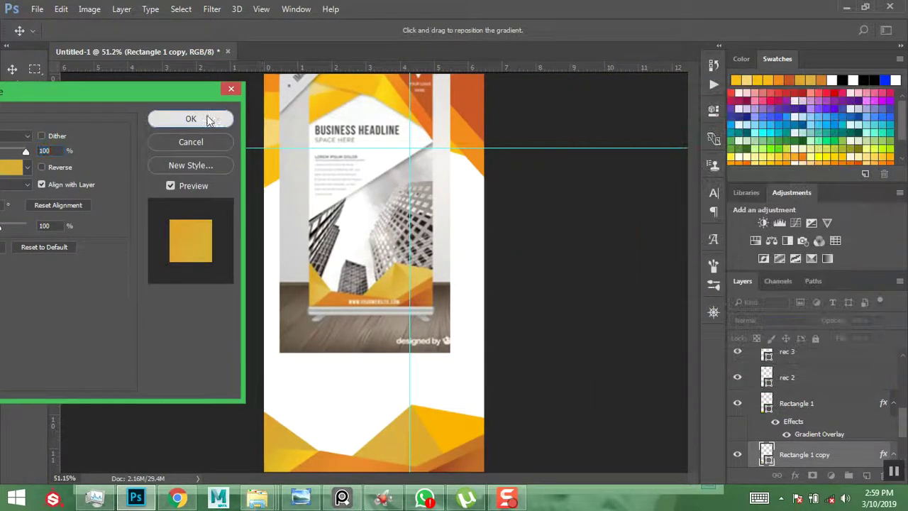
{"action": "left_click", "coordinate": [191, 119]}
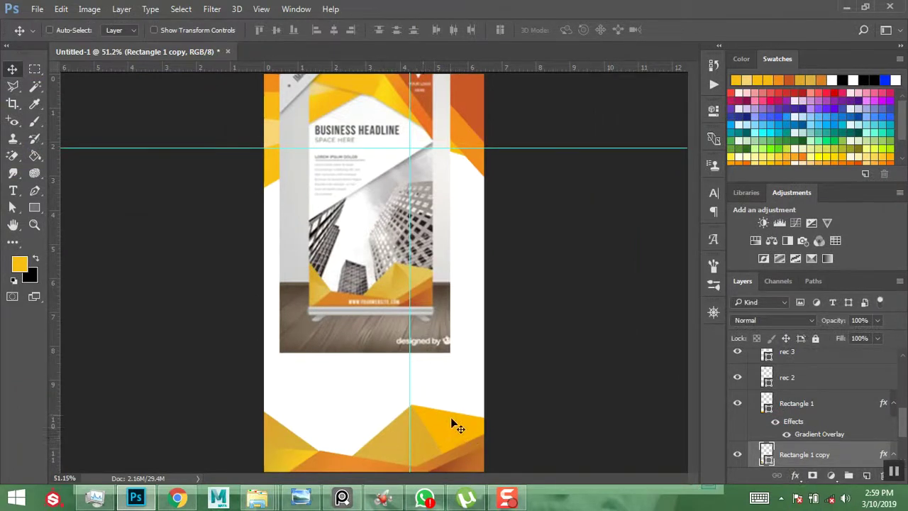
Duplicate the bottom yellow shape as rec 3 copy and add a Gradient Overlay
{"action": "left_click_drag", "start_coordinate": [455, 429], "coordinate": [454, 428]}
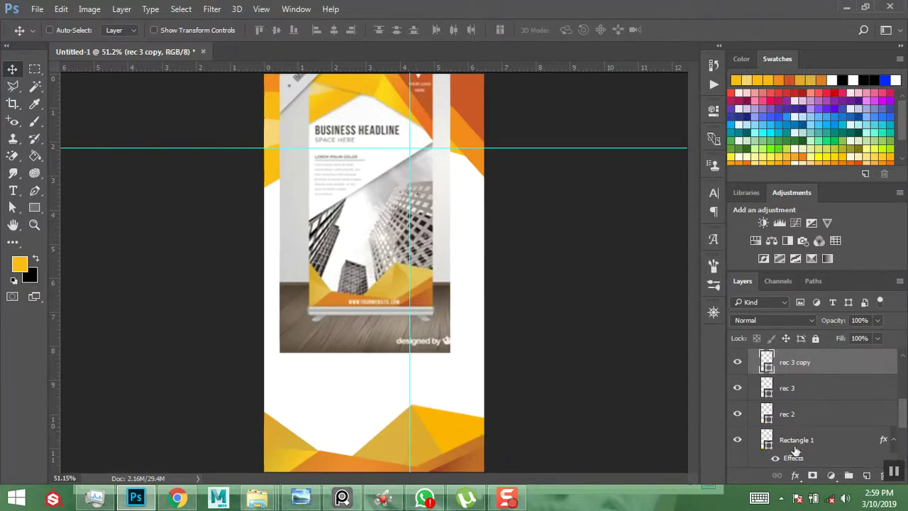
{"action": "left_click", "coordinate": [796, 476]}
{"action": "left_click", "coordinate": [771, 417]}
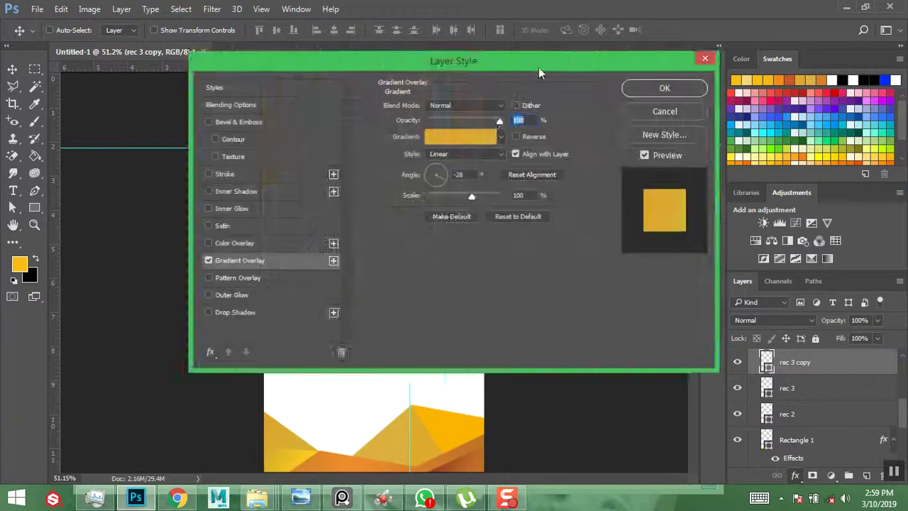
{"action": "left_click_drag", "start_coordinate": [538, 68], "coordinate": [118, 75]}
{"action": "left_click", "coordinate": [43, 152]}
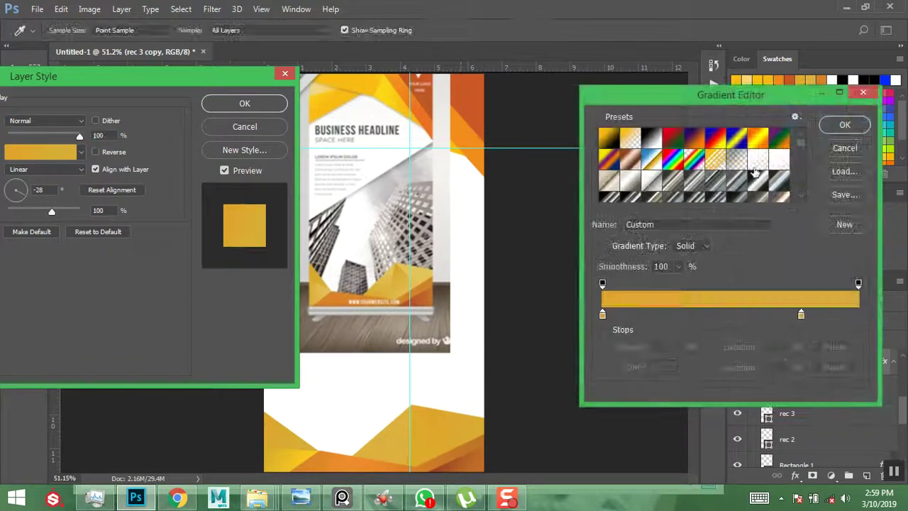
Set the gradient's left stop to pale gold e2c158 sampled from the banner
{"action": "left_click", "coordinate": [603, 317]}
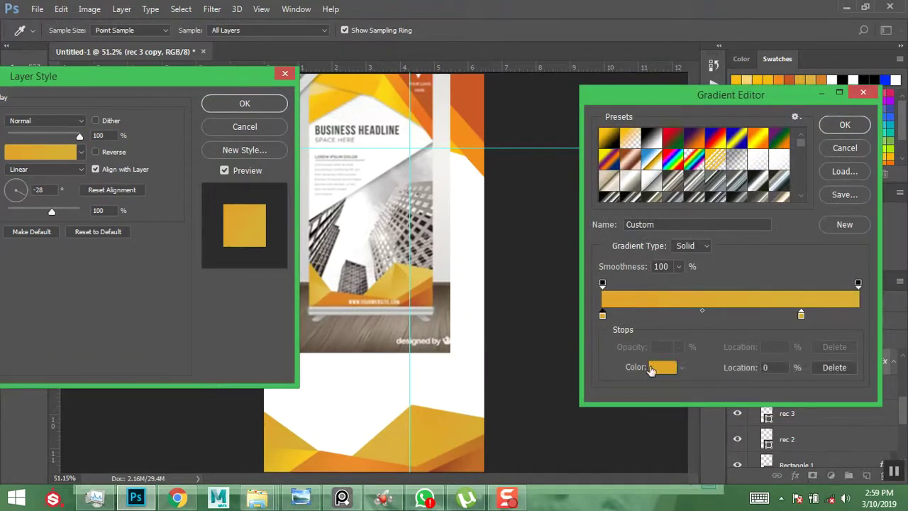
{"action": "left_click", "coordinate": [662, 367]}
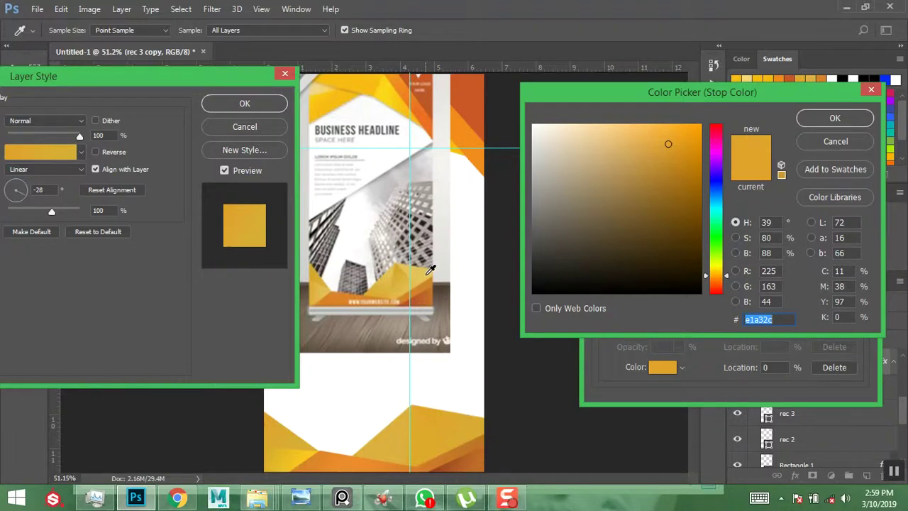
{"action": "left_click", "coordinate": [426, 277]}
{"action": "left_click", "coordinate": [817, 119]}
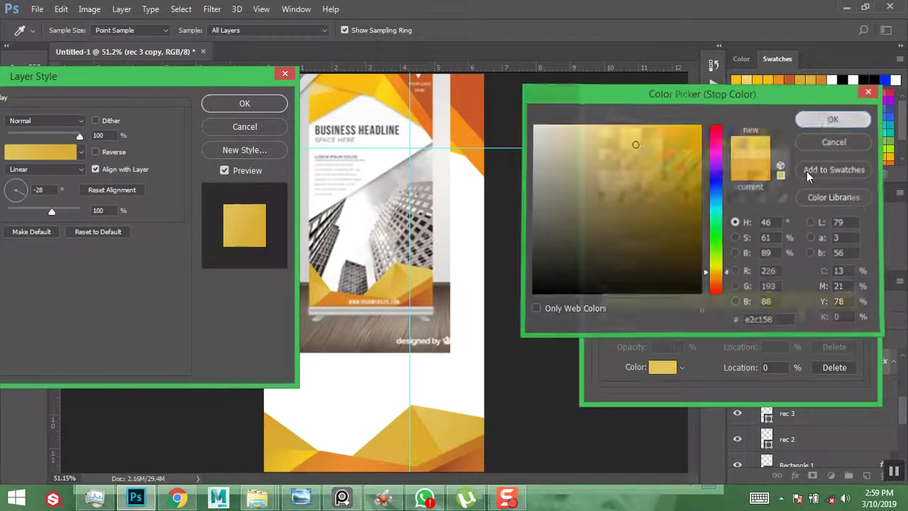
Set the 77% right stop to light yellow ffe26b and apply the overlay to rec 3 copy
{"action": "left_click_drag", "start_coordinate": [784, 319], "coordinate": [801, 318]}
{"action": "left_click", "coordinate": [665, 369]}
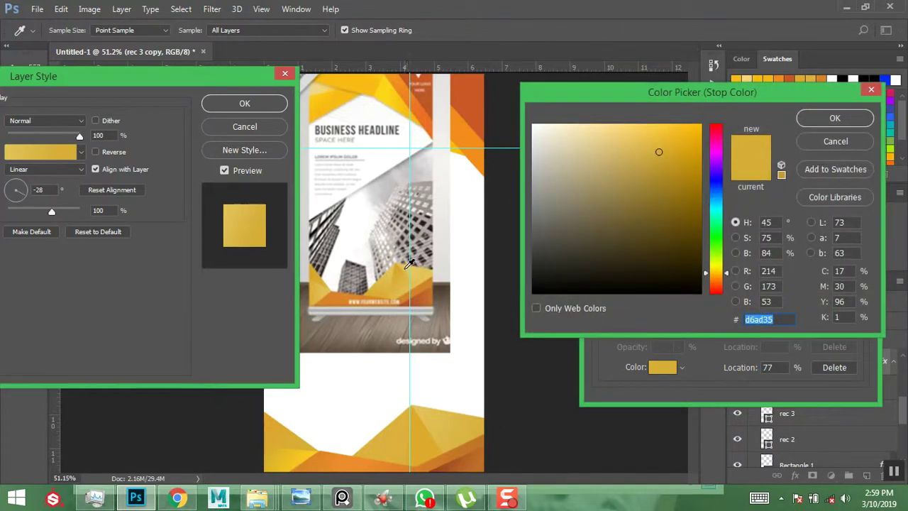
{"action": "left_click", "coordinate": [457, 430]}
{"action": "left_click", "coordinate": [461, 433]}
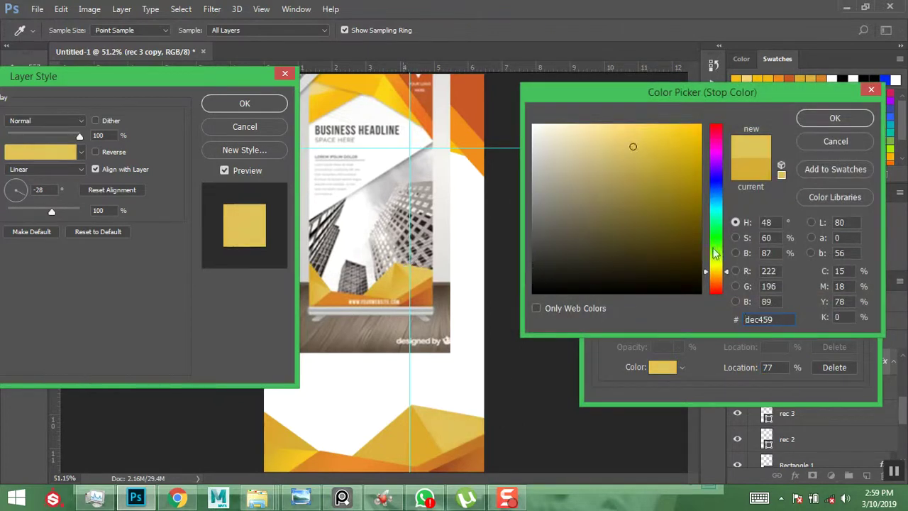
{"action": "left_click", "coordinate": [630, 125]}
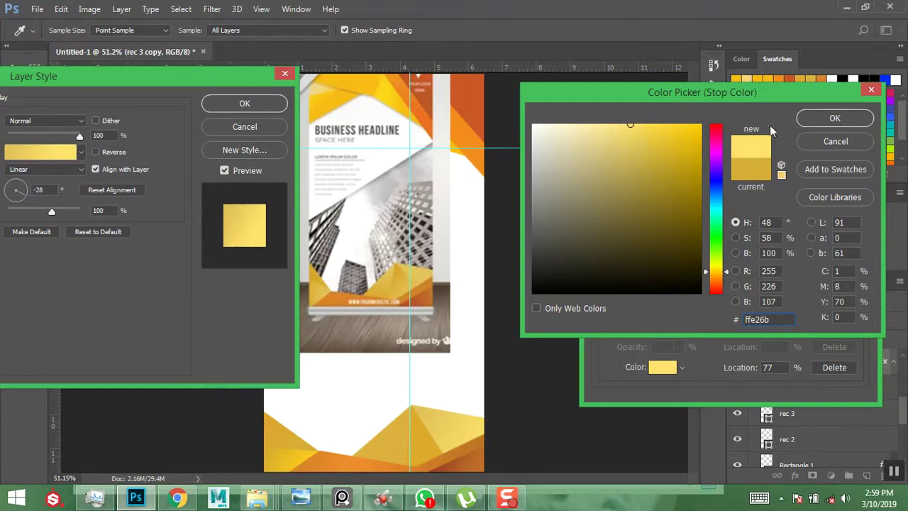
{"action": "left_click", "coordinate": [816, 123]}
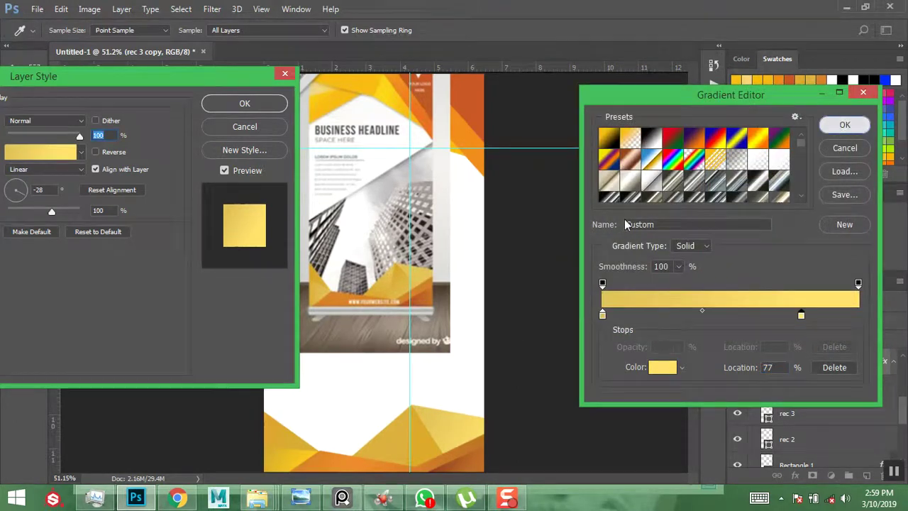
{"action": "left_click", "coordinate": [845, 125]}
{"action": "left_click", "coordinate": [268, 105]}
{"action": "key", "text": "ctrl"}
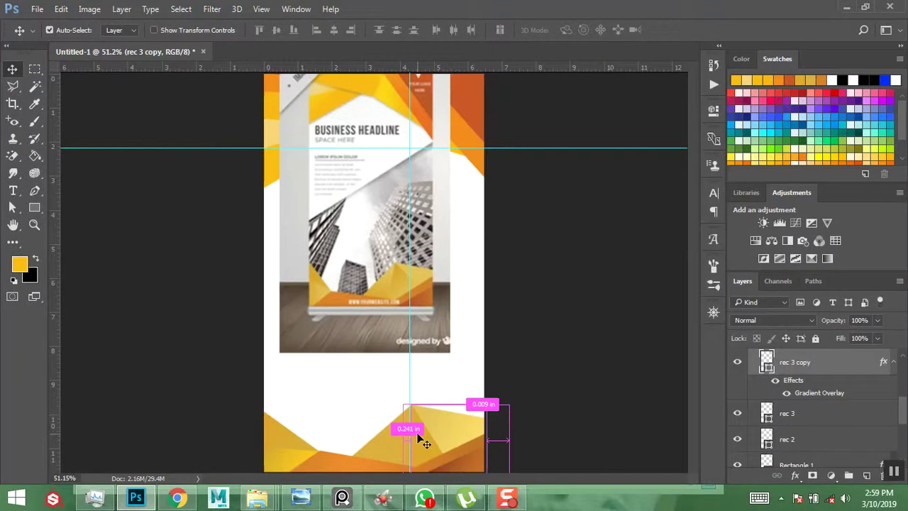
{"action": "left_click", "coordinate": [419, 444], "text": "ctrl"}
Add a Gradient Overlay to rec 3 and recolour its 77% stop with a darker sampled yellow
{"action": "left_click", "coordinate": [795, 476]}
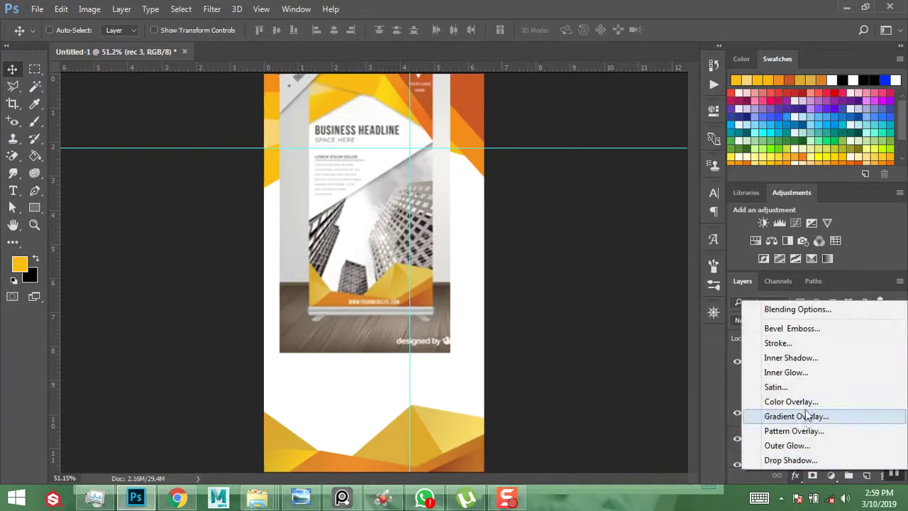
{"action": "left_click", "coordinate": [807, 421]}
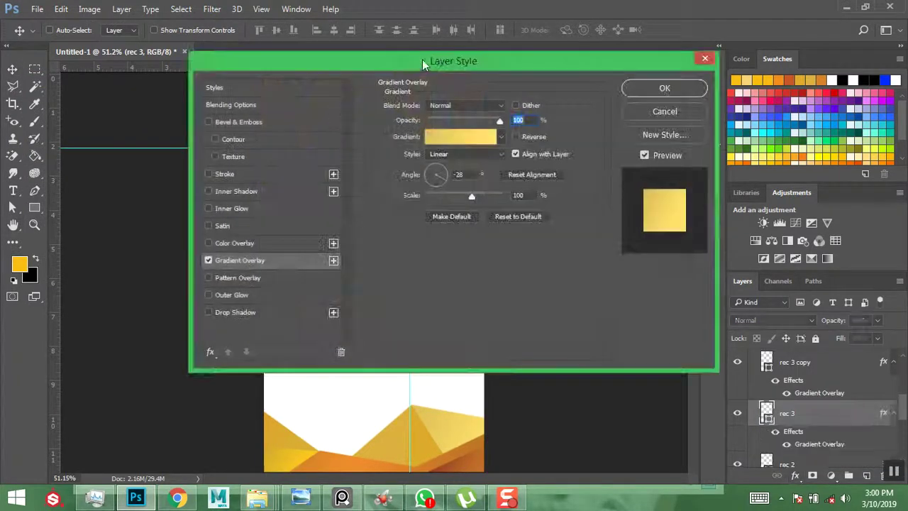
{"action": "left_click_drag", "start_coordinate": [423, 59], "coordinate": [203, 75]}
{"action": "left_click_drag", "start_coordinate": [310, 80], "coordinate": [294, 78]}
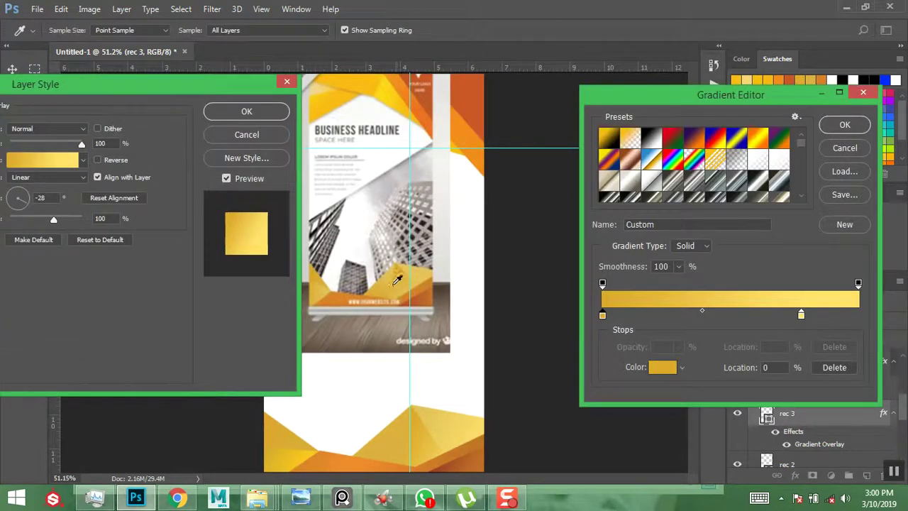
{"action": "left_click", "coordinate": [802, 315]}
{"action": "left_click", "coordinate": [661, 367]}
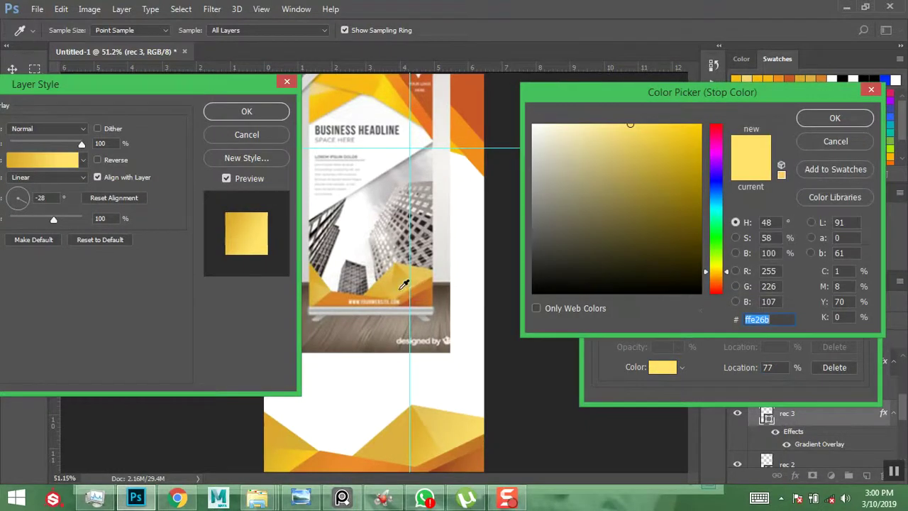
{"action": "left_click", "coordinate": [400, 287]}
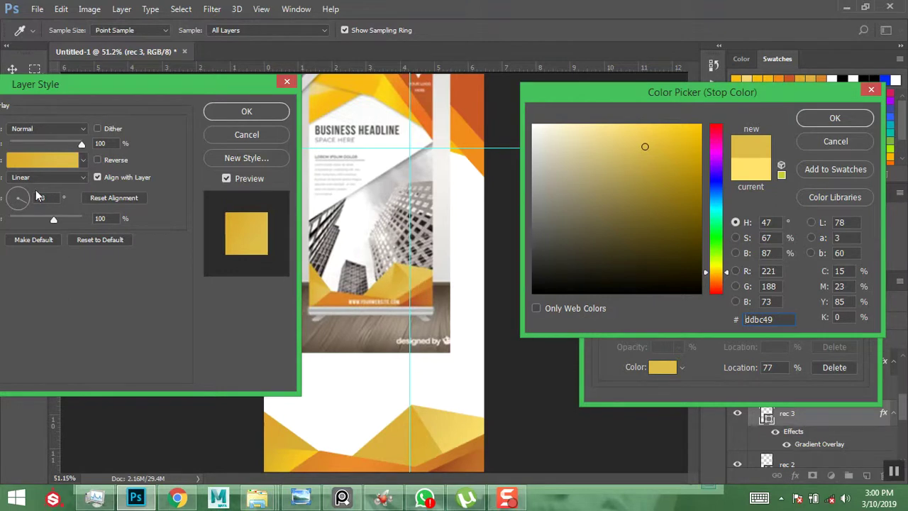
{"action": "left_click", "coordinate": [835, 118]}
Switch the overlay to the Black, White gradient preset angled at 104°
{"action": "left_click", "coordinate": [651, 139]}
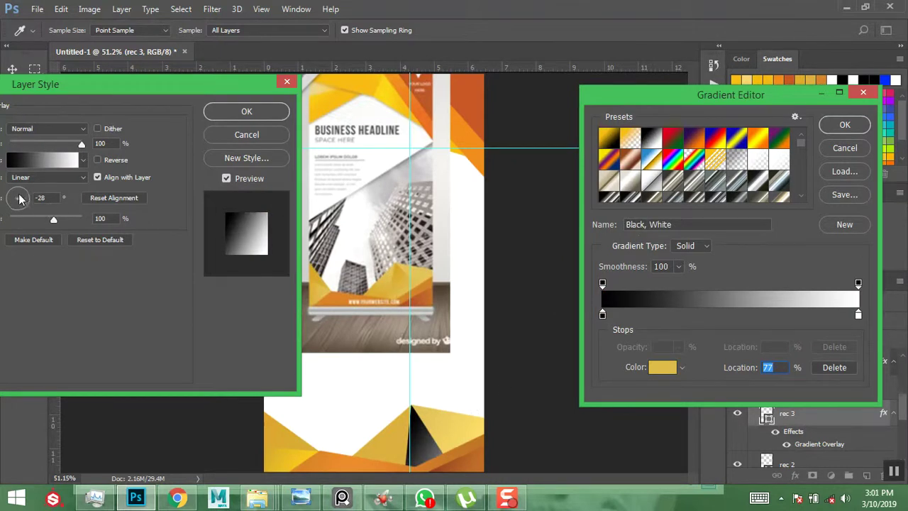
{"action": "left_click", "coordinate": [845, 125]}
{"action": "left_click", "coordinate": [18, 198]}
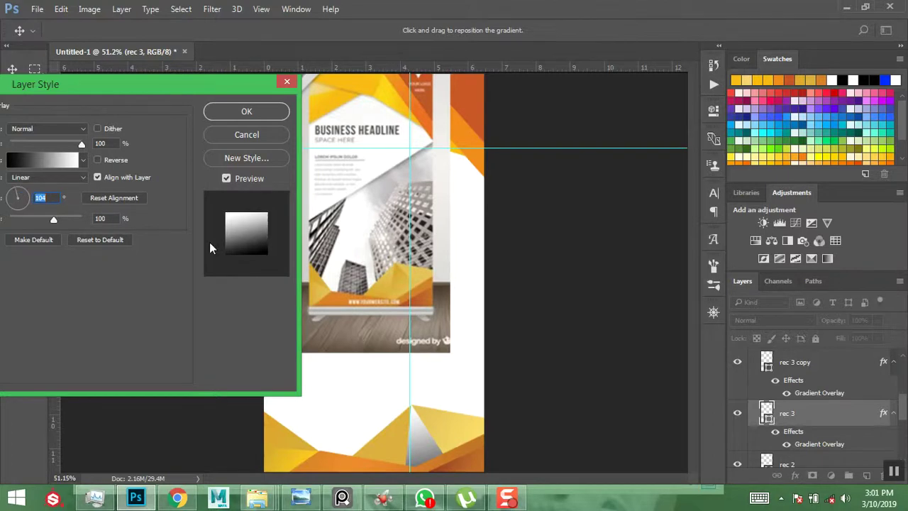
Set the overlay angle to 90° and recolour the start stop with gold sampled from the banner
{"action": "left_click", "coordinate": [19, 194]}
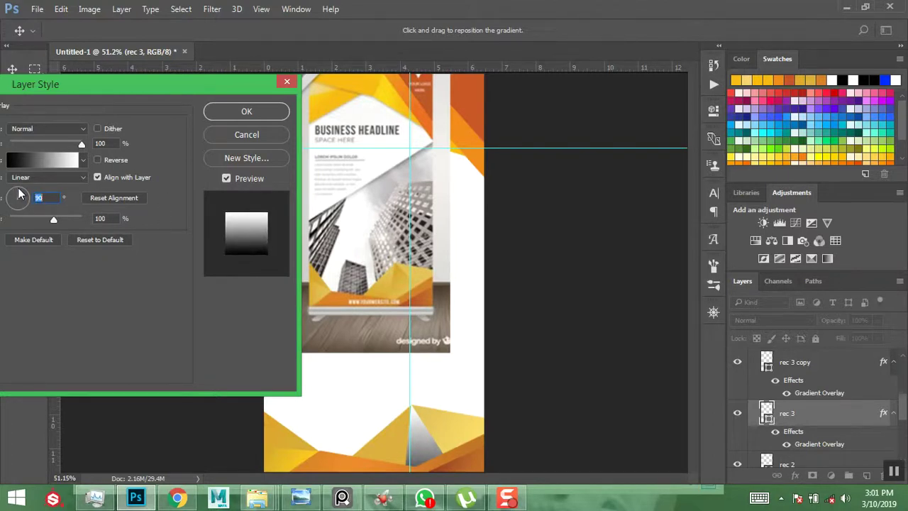
{"action": "left_click", "coordinate": [42, 162]}
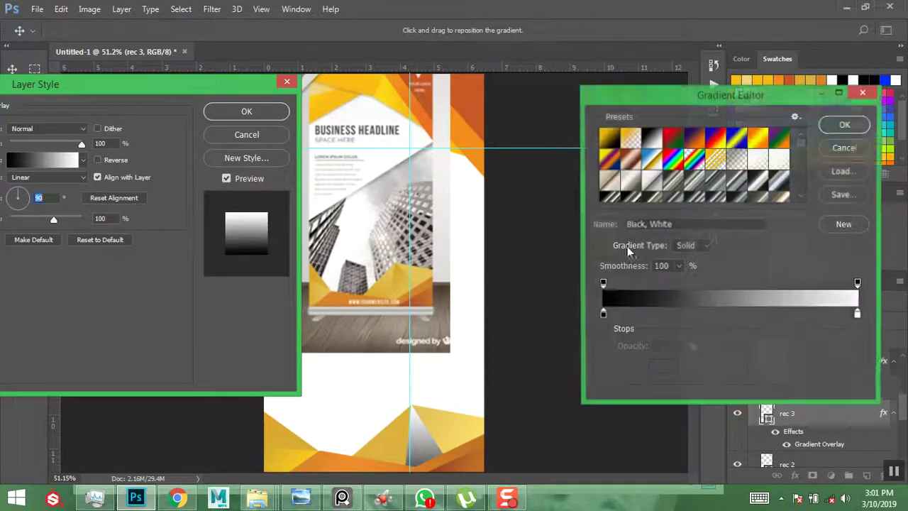
{"action": "left_click", "coordinate": [603, 316]}
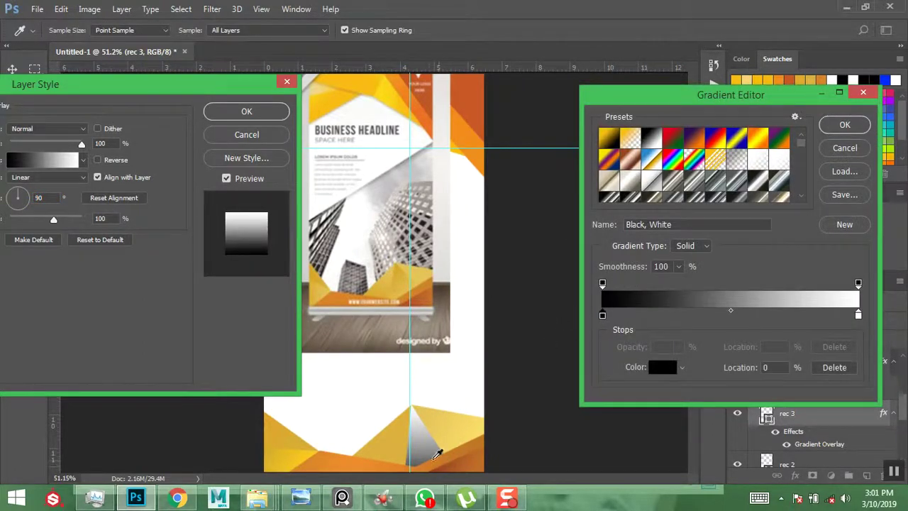
{"action": "left_click", "coordinate": [401, 290]}
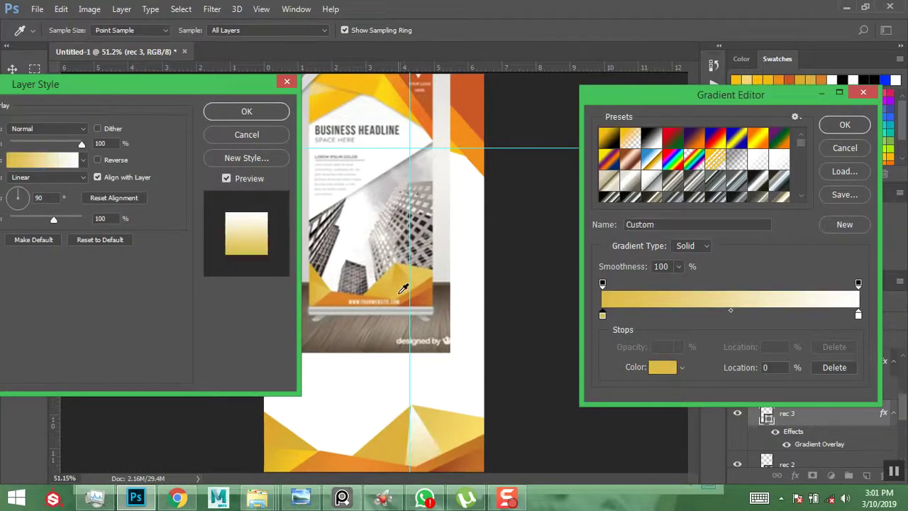
{"action": "left_click", "coordinate": [845, 125]}
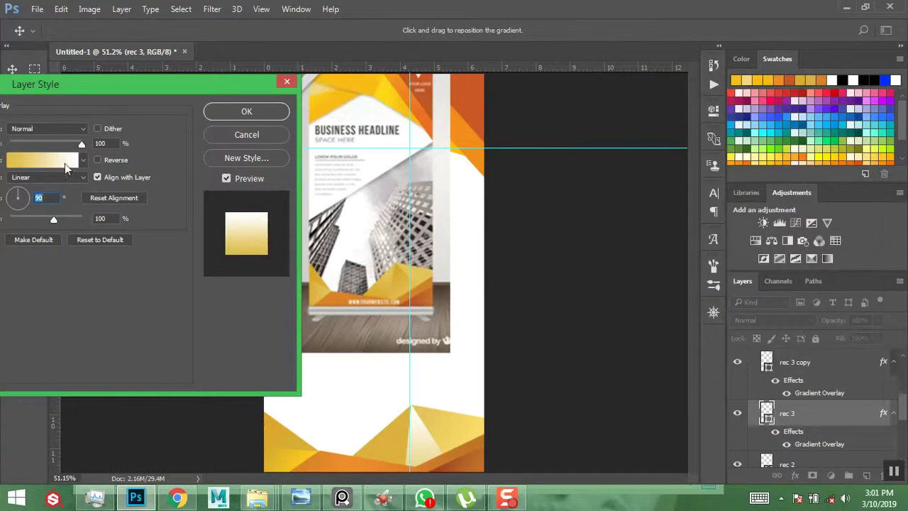
Recolour the white end stop with a brighter gold sampled from the banner
{"action": "left_click", "coordinate": [858, 319]}
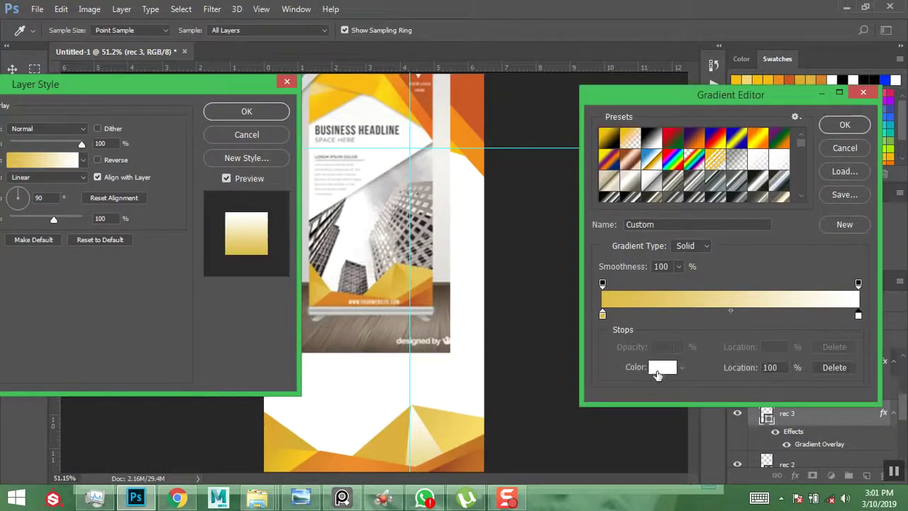
{"action": "left_click", "coordinate": [660, 367]}
{"action": "left_click", "coordinate": [400, 267]}
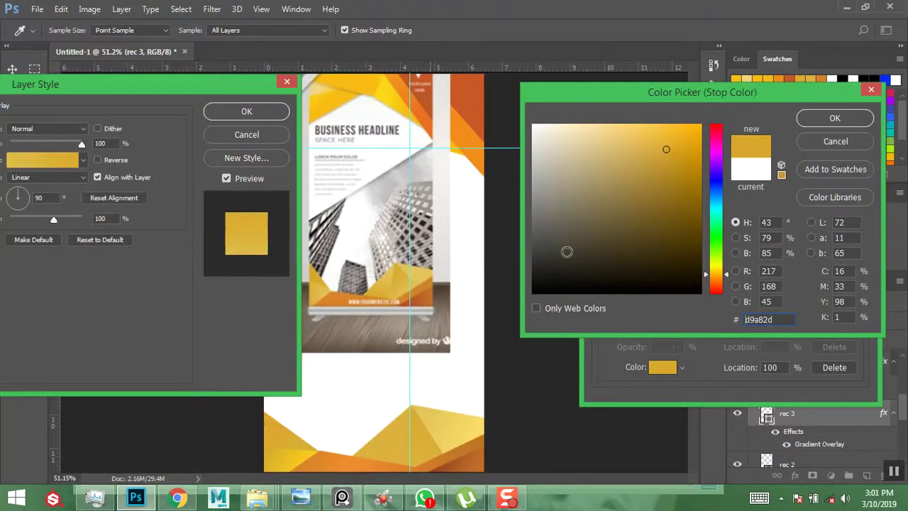
{"action": "left_click", "coordinate": [402, 267]}
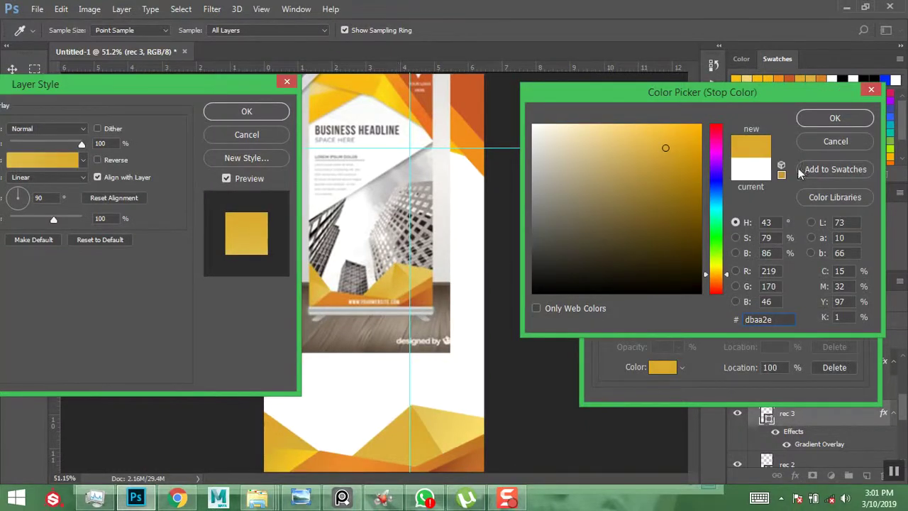
{"action": "left_click", "coordinate": [836, 118]}
Make the start stop a brightened light yellow and apply the yellow-to-gold overlay
{"action": "left_click", "coordinate": [602, 315]}
{"action": "left_click", "coordinate": [666, 367]}
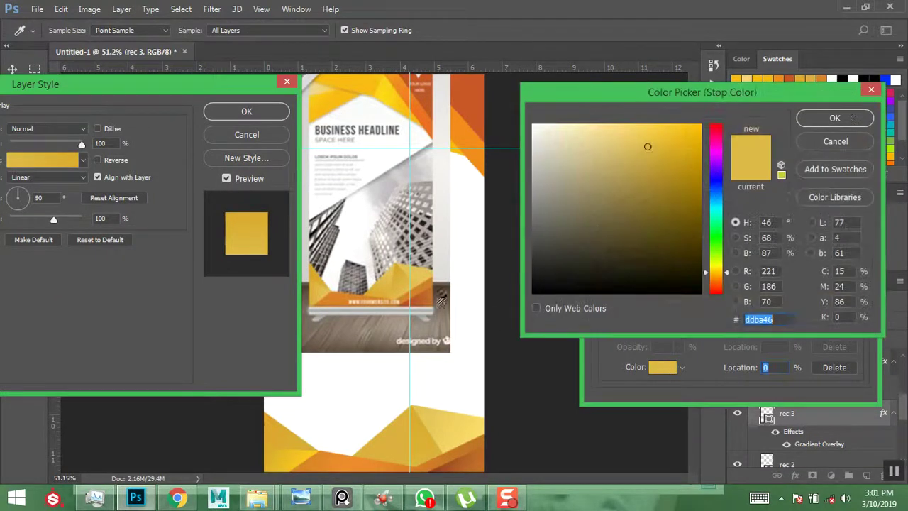
{"action": "left_click", "coordinate": [403, 289]}
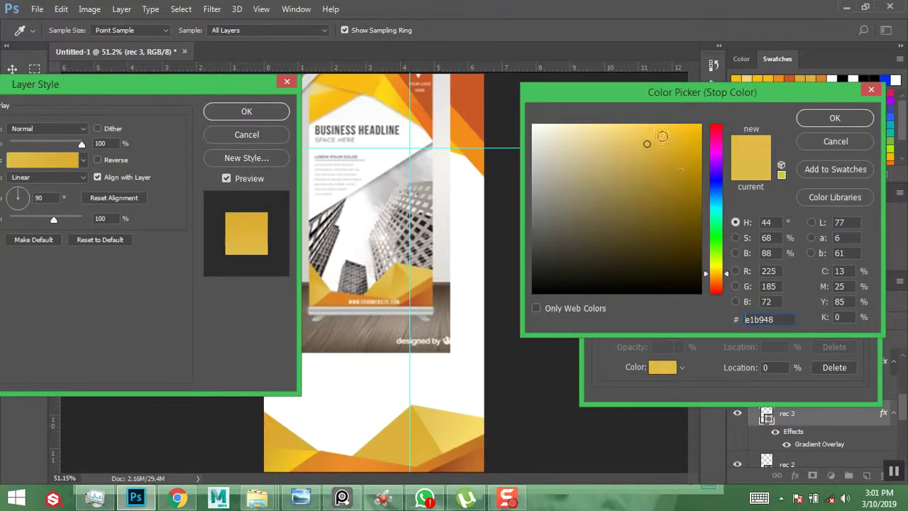
{"action": "left_click", "coordinate": [422, 267]}
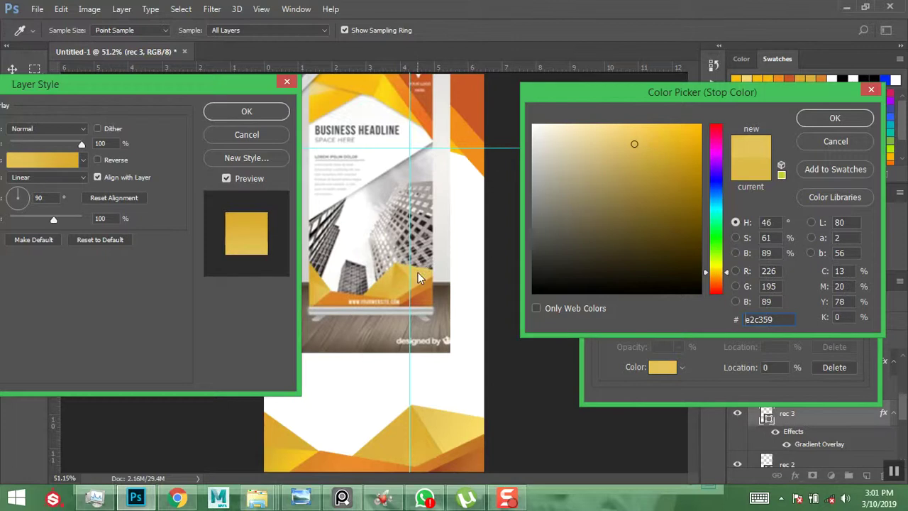
{"action": "left_click", "coordinate": [459, 414]}
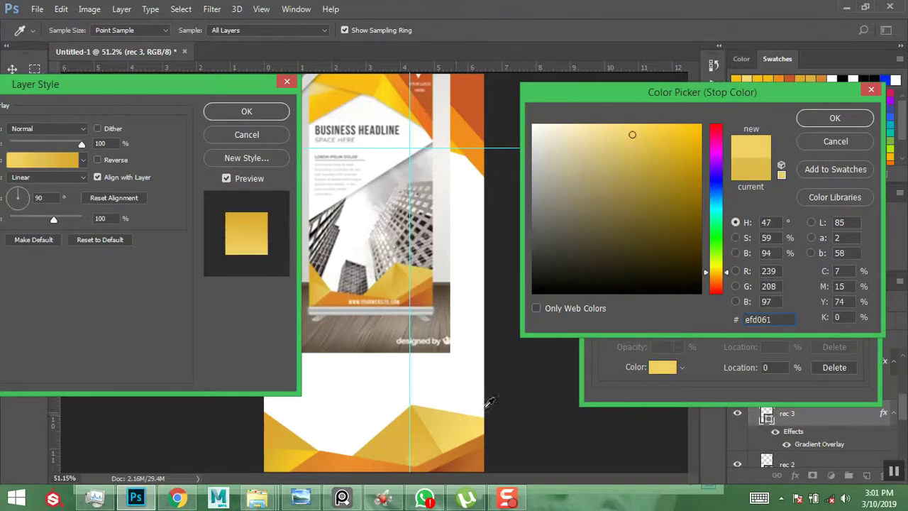
{"action": "mouse_move", "coordinate": [632, 134]}
{"action": "left_mouse_down"}
{"action": "mouse_move", "coordinate": [632, 104]}
{"action": "mouse_move", "coordinate": [647, 108]}
{"action": "mouse_move", "coordinate": [623, 140]}
{"action": "mouse_move", "coordinate": [625, 121]}
{"action": "left_mouse_up"}
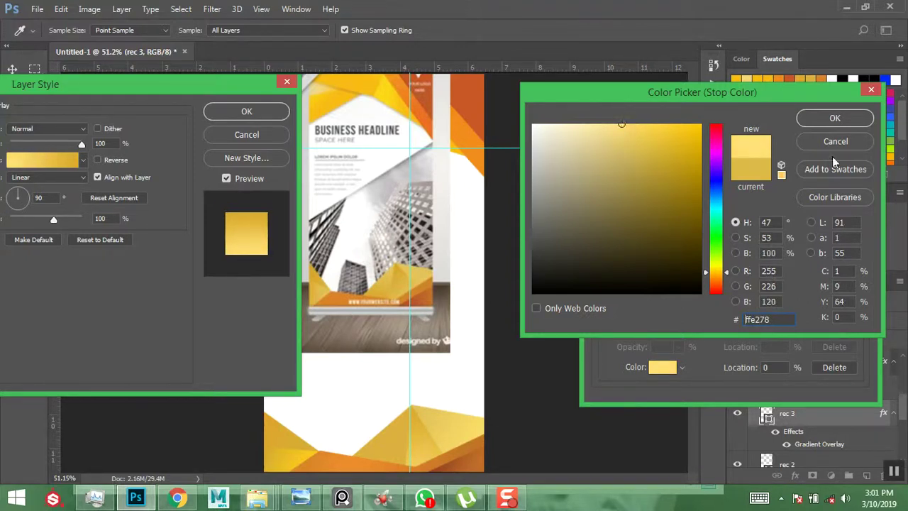
{"action": "left_click", "coordinate": [840, 127]}
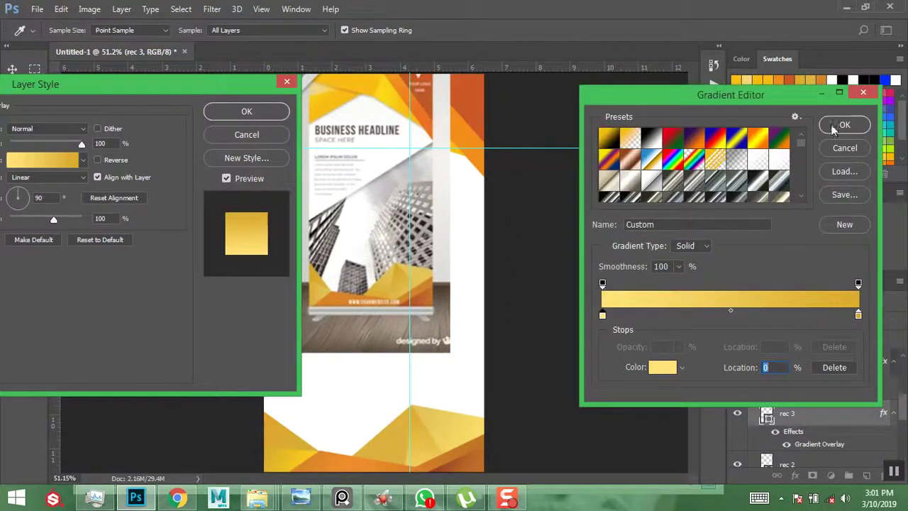
{"action": "left_click", "coordinate": [844, 126]}
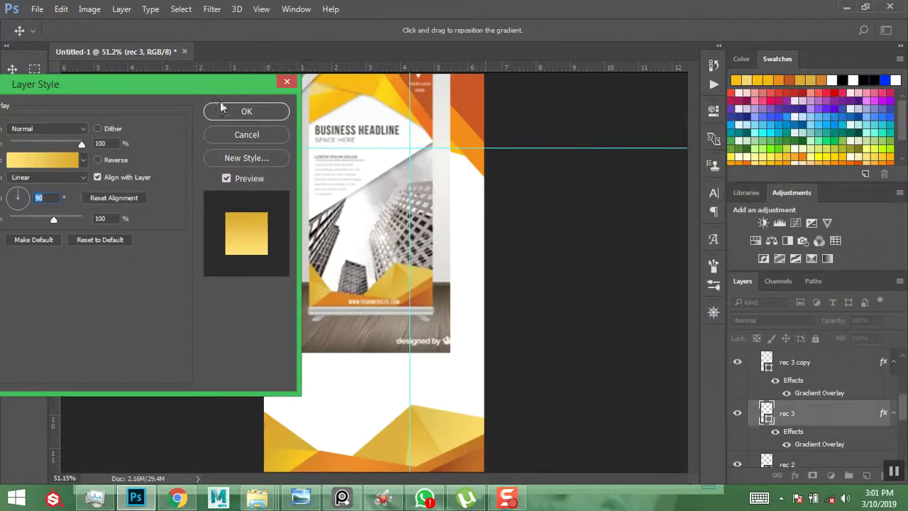
{"action": "left_click", "coordinate": [242, 116]}
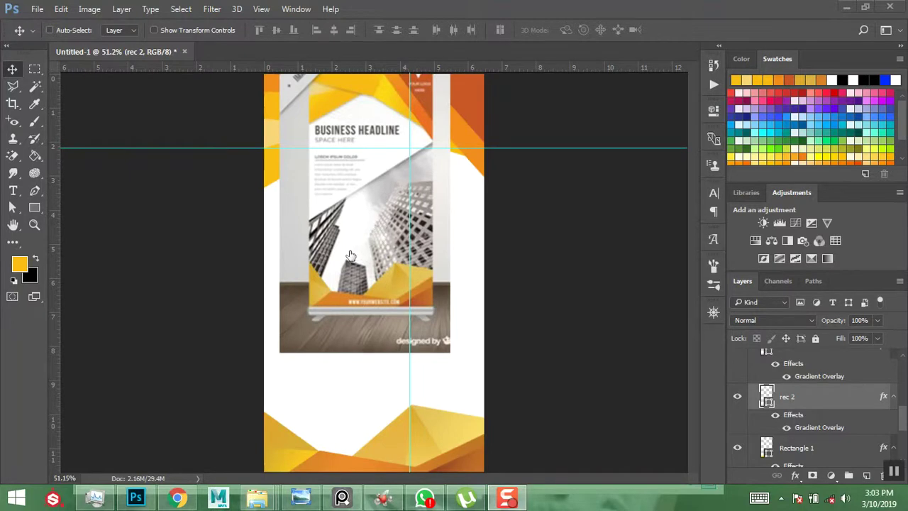
Shift a shape down, then move the banner mockup image down 3.5 in
{"action": "left_click_drag", "start_coordinate": [355, 253], "coordinate": [353, 337]}
{"action": "key", "text": "ctrl"}
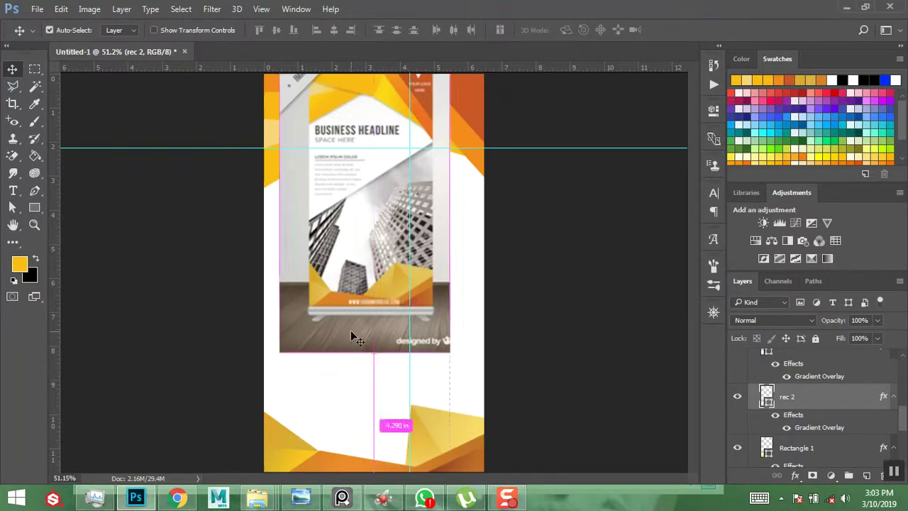
{"action": "left_click", "coordinate": [379, 290], "text": "ctrl"}
{"action": "left_click_drag", "start_coordinate": [378, 238], "coordinate": [377, 322]}
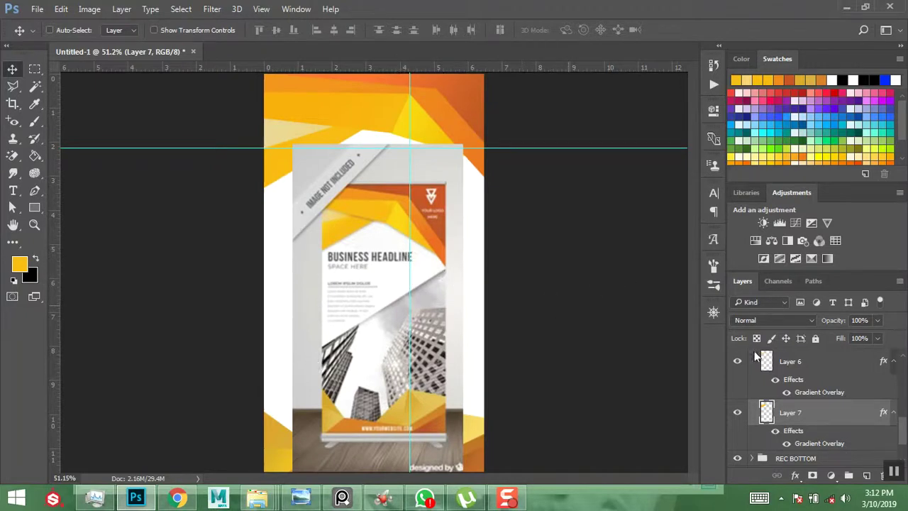
Collapse Layer 7's effects and rename the bottom Layer 0 to BG
{"action": "left_click", "coordinate": [885, 415]}
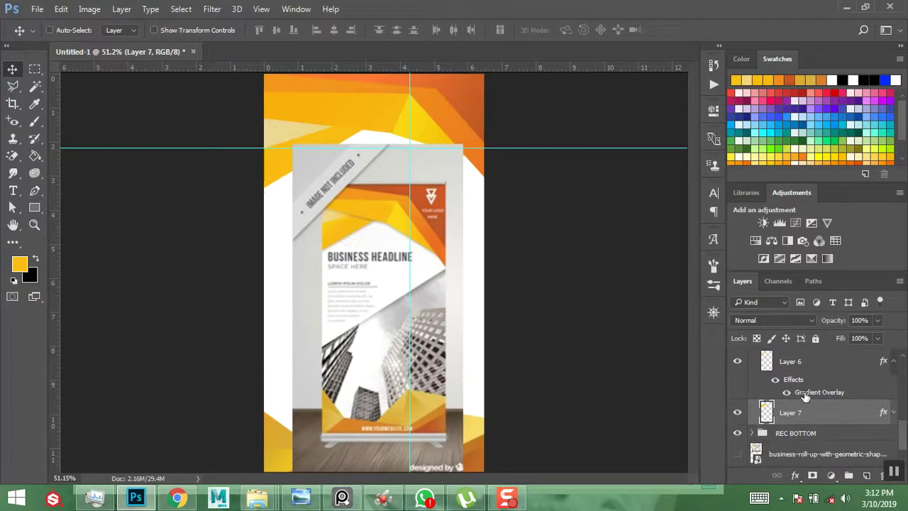
{"action": "scroll", "coordinate": [827, 404], "scroll_direction": "down", "scroll_amount": 1}
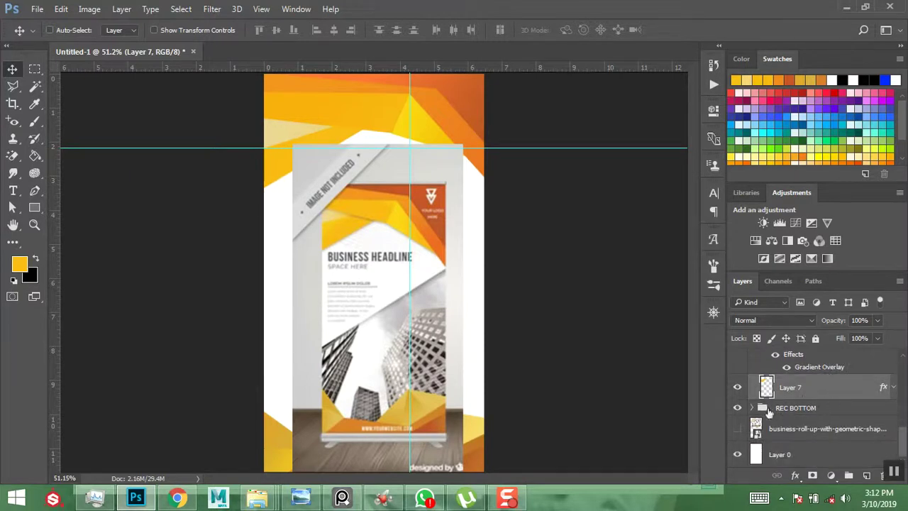
{"action": "left_click", "coordinate": [782, 448]}
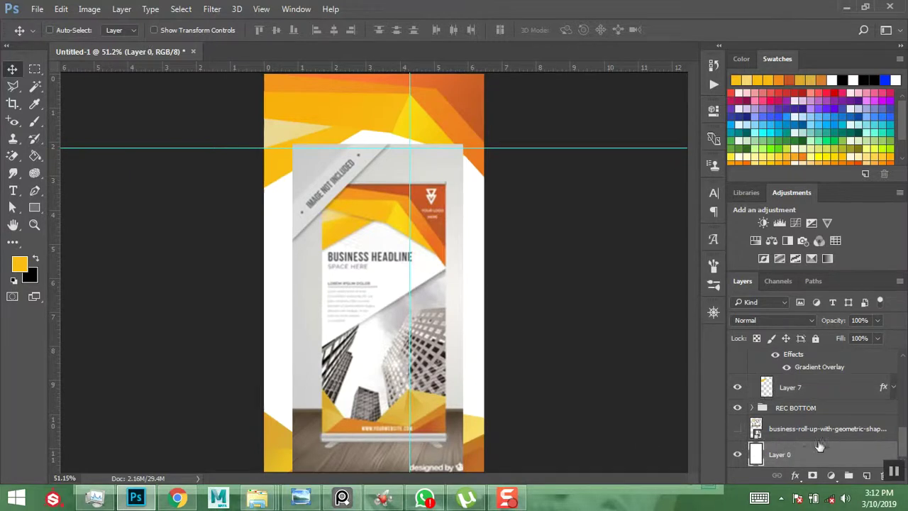
{"action": "double_click", "coordinate": [780, 455]}
{"action": "type", "text": "bg"}
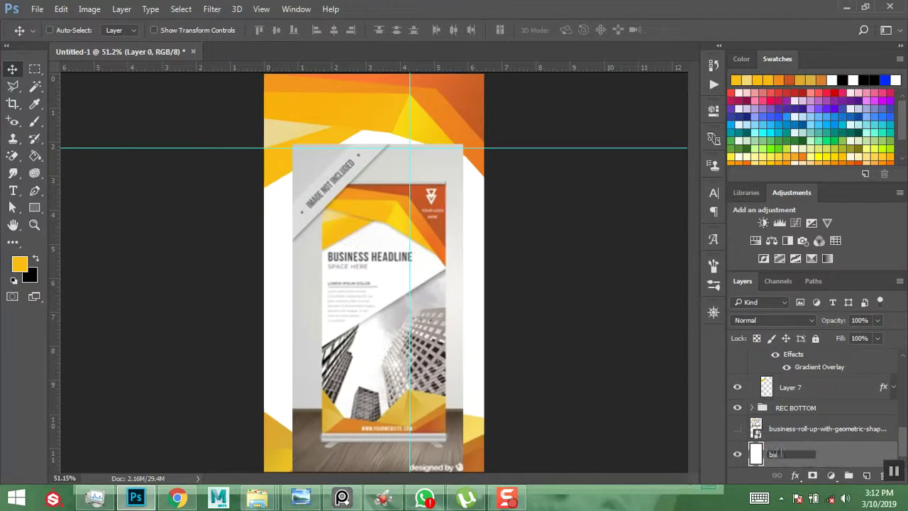
{"action": "key", "text": "BackSpace"}
{"action": "key", "text": "BackSpace"}
{"action": "type", "text": "BG"}
{"action": "key", "text": "Return"}
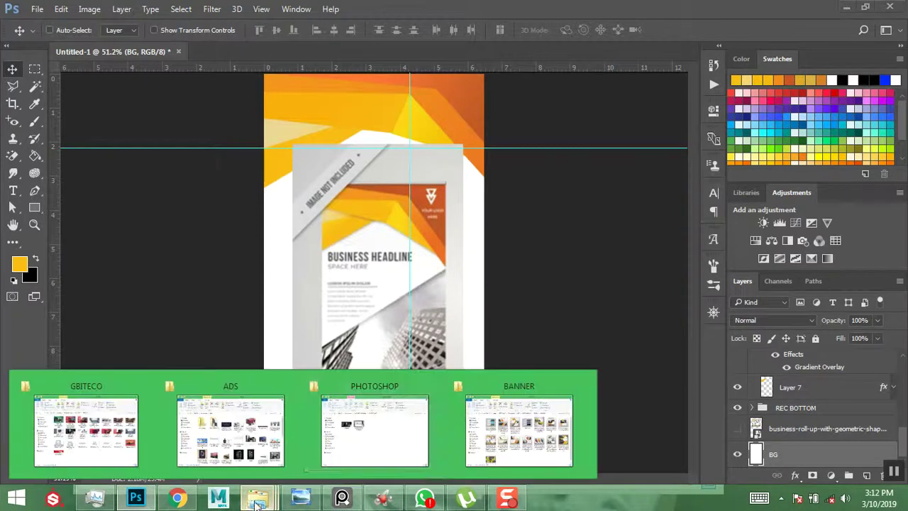
Bring up the mp3 stock-image folder and drag pexels-photo into the banner
{"action": "mouse_move", "coordinate": [257, 497]}
{"action": "mouse_move", "coordinate": [257, 434]}
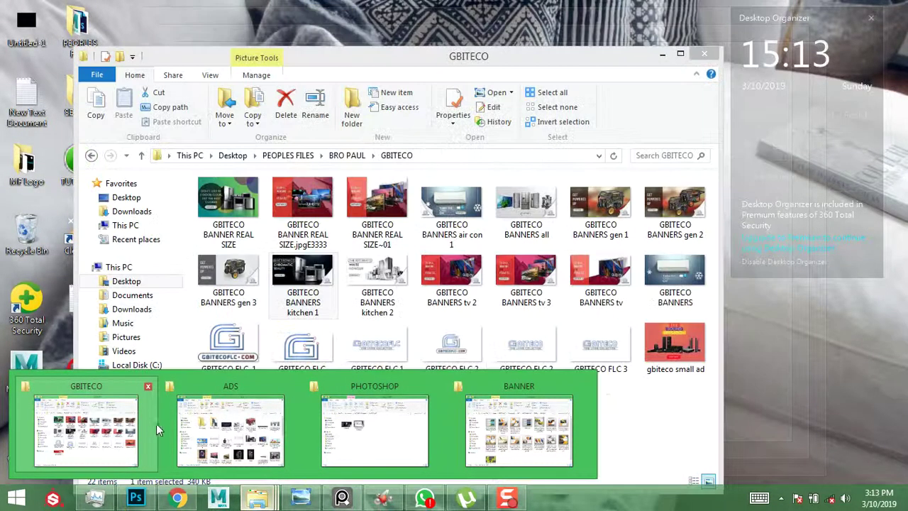
{"action": "mouse_move", "coordinate": [448, 429]}
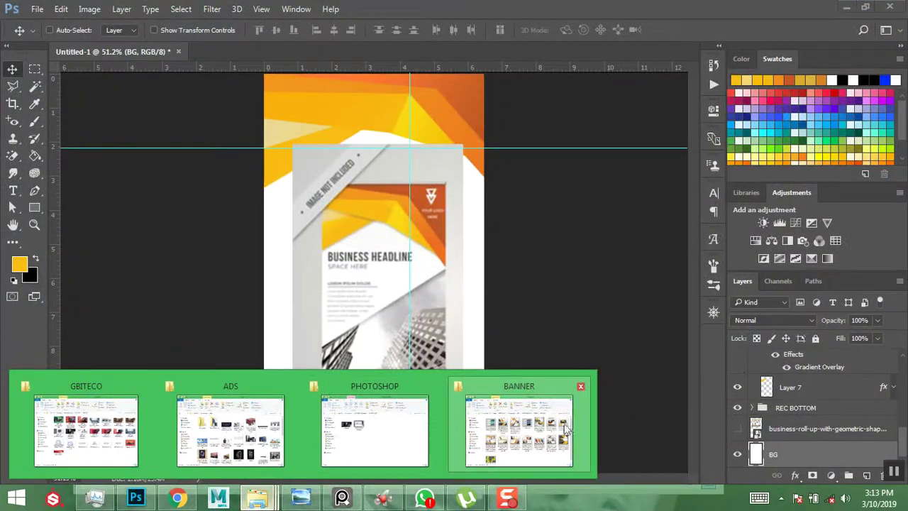
{"action": "key", "text": "alt+Tab"}
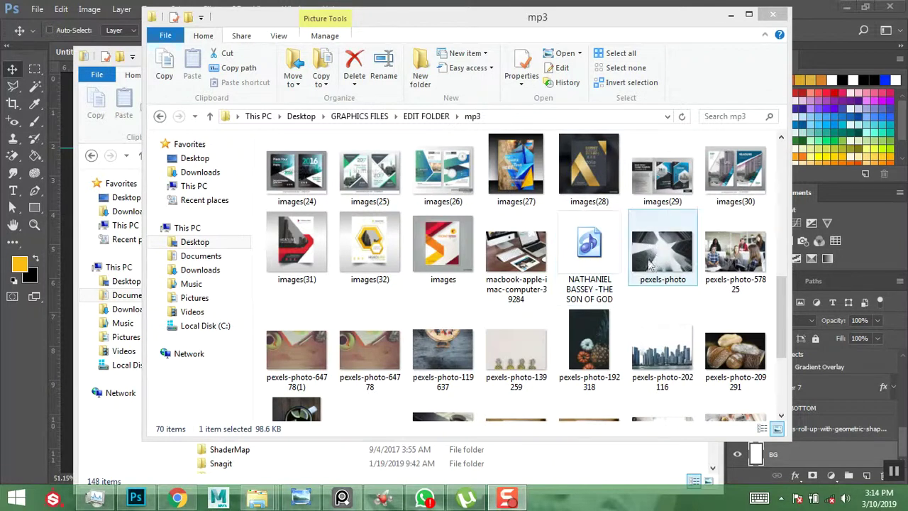
{"action": "left_click_drag", "start_coordinate": [297, 245], "coordinate": [61, 217]}
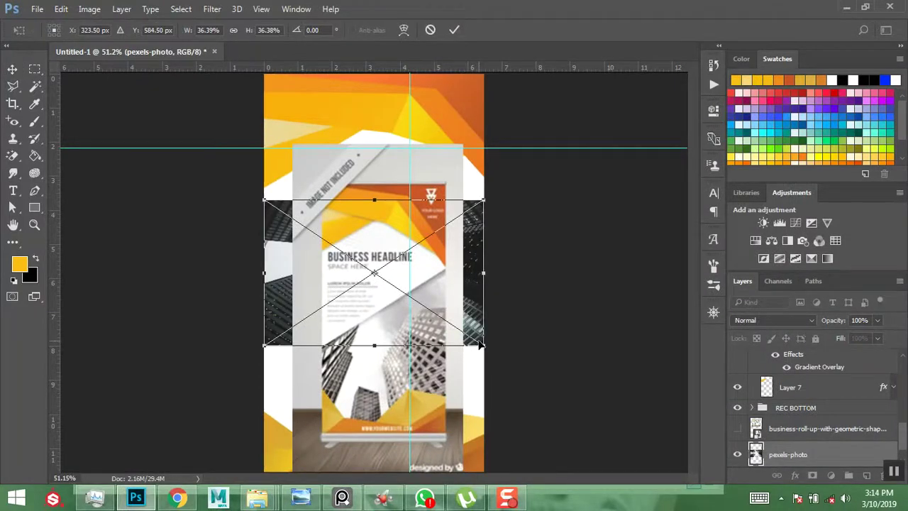
Enlarge the placed skyscraper photo to about 87% and commit its position
{"action": "left_click_drag", "start_coordinate": [483, 345], "coordinate": [635, 456]}
{"action": "left_click_drag", "start_coordinate": [473, 308], "coordinate": [495, 307]}
{"action": "key", "text": "Return"}
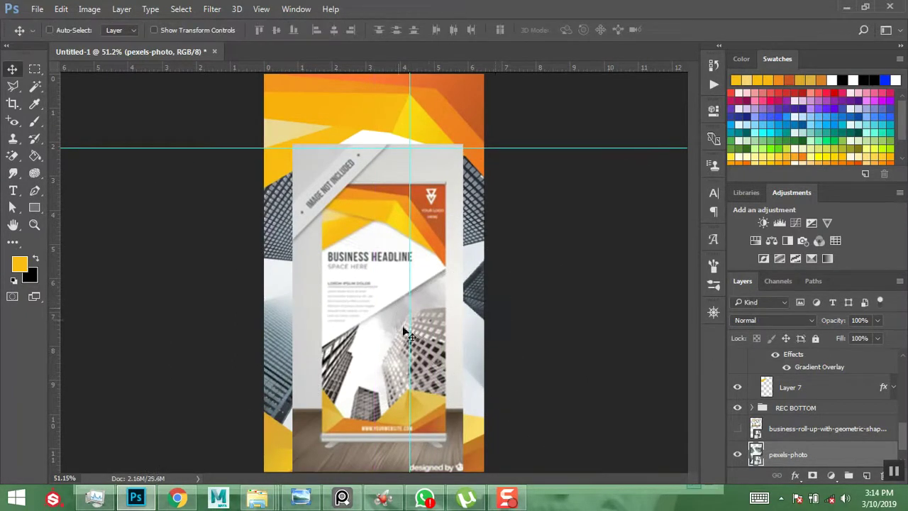
{"action": "left_click", "coordinate": [381, 350]}
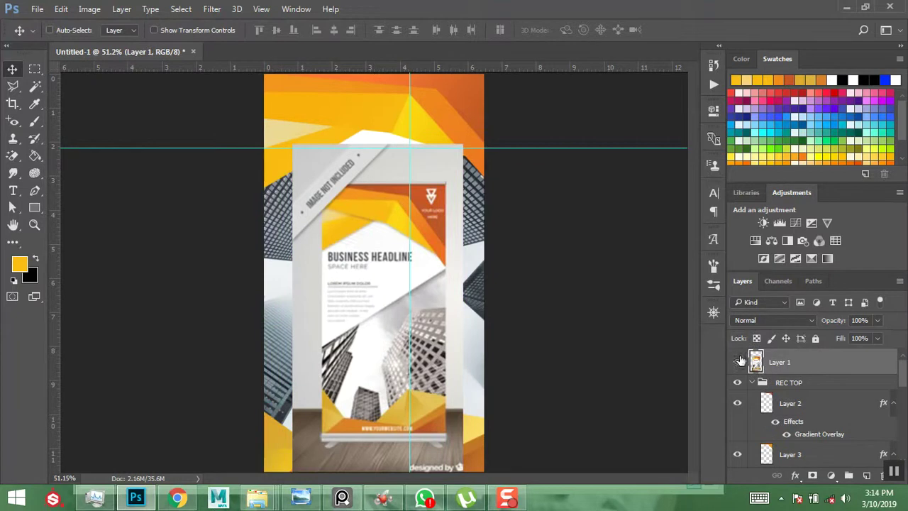
Add an empty Layer 9 above pexels-photo, hiding the mockup temporarily and collapsing REC TOP
{"action": "left_click", "coordinate": [737, 362]}
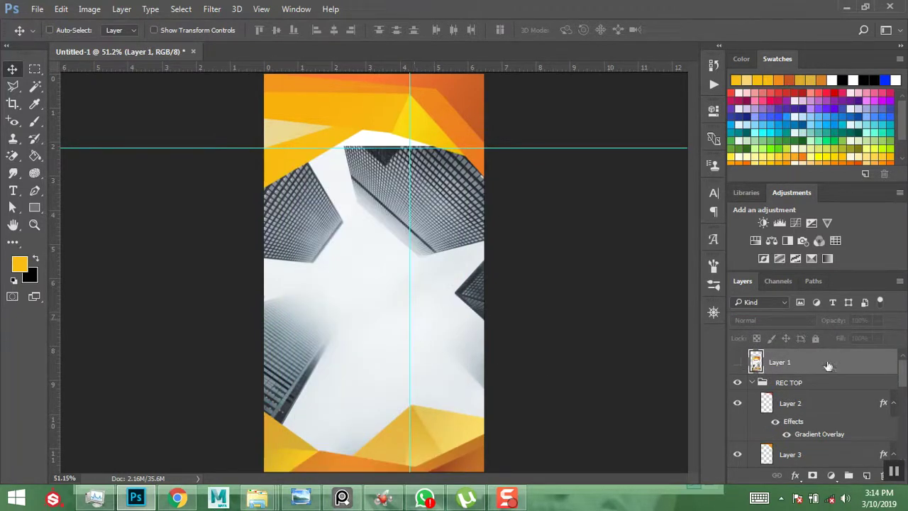
{"action": "left_click", "coordinate": [752, 382]}
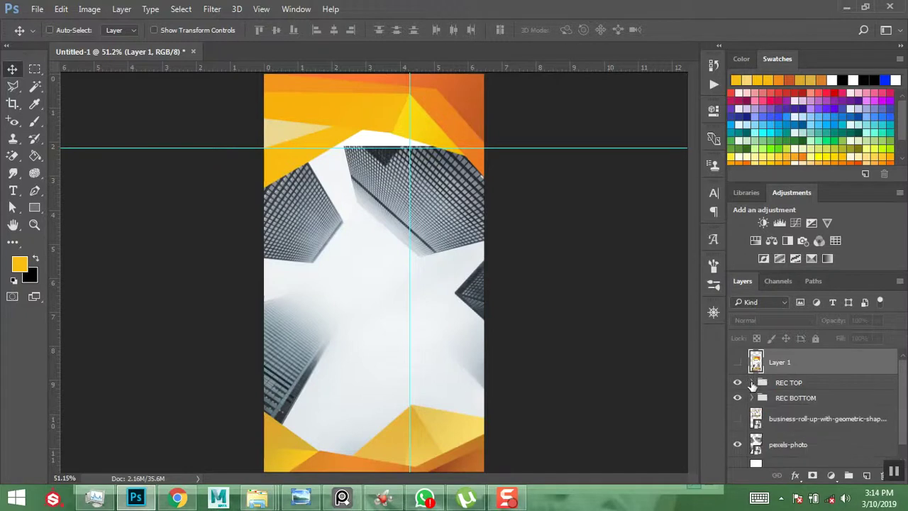
{"action": "scroll", "coordinate": [772, 403], "scroll_direction": "down", "scroll_amount": 1}
{"action": "left_click", "coordinate": [788, 430]}
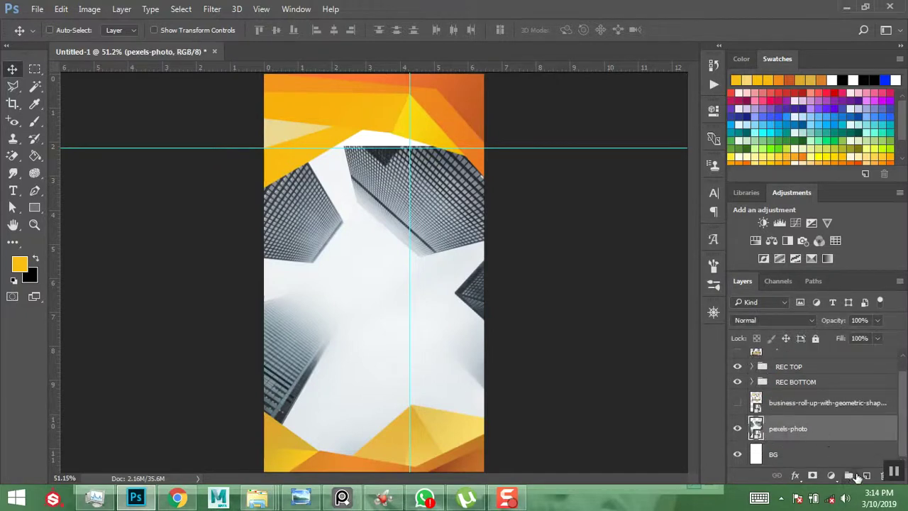
{"action": "left_click", "coordinate": [867, 475]}
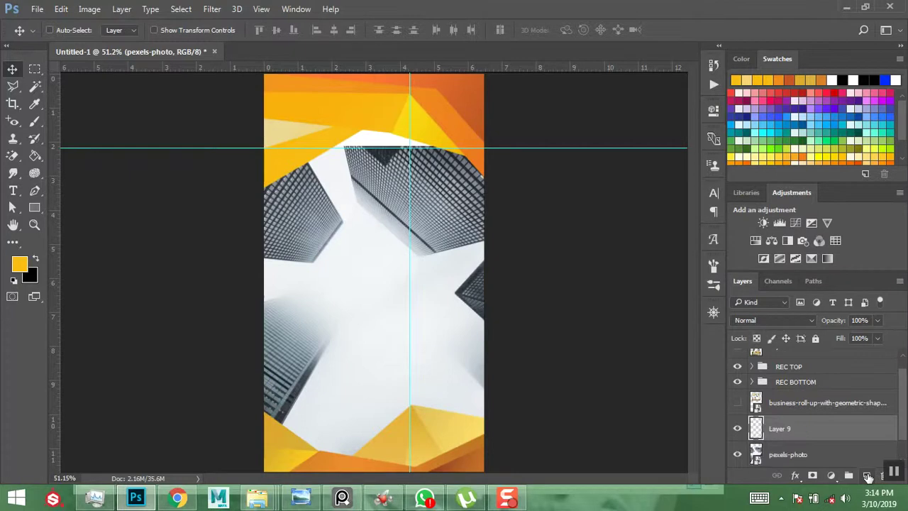
{"action": "left_click", "coordinate": [738, 353]}
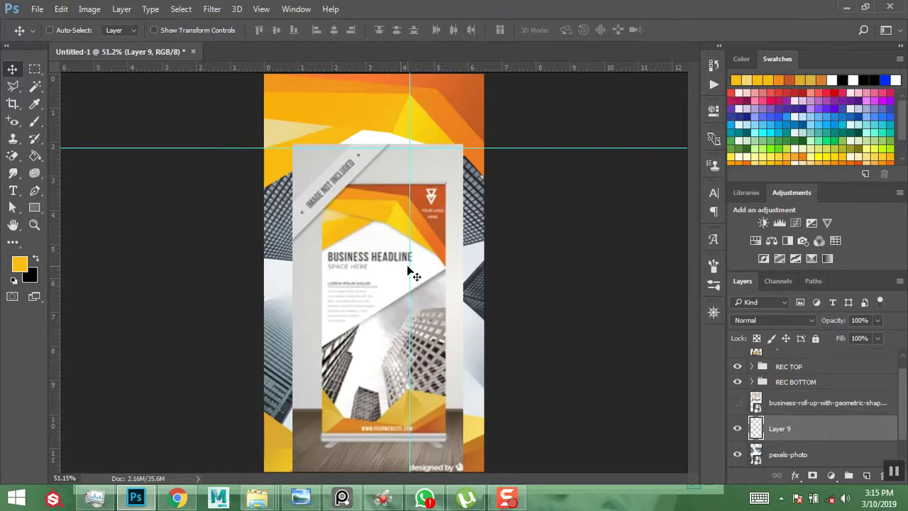
Draw a slanted four-sided Polygonal Lasso selection across the banner's upper left
{"action": "left_click", "coordinate": [12, 87]}
{"action": "left_click", "coordinate": [12, 90]}
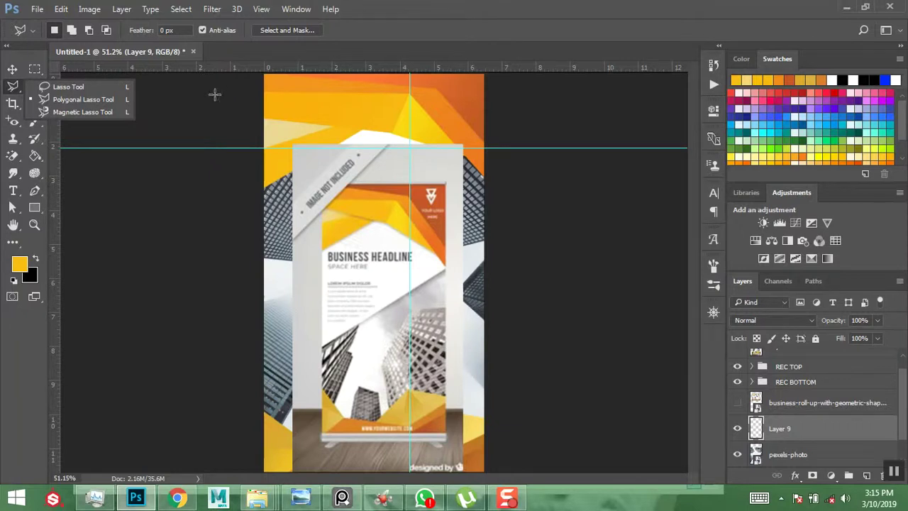
{"action": "left_click", "coordinate": [235, 83]}
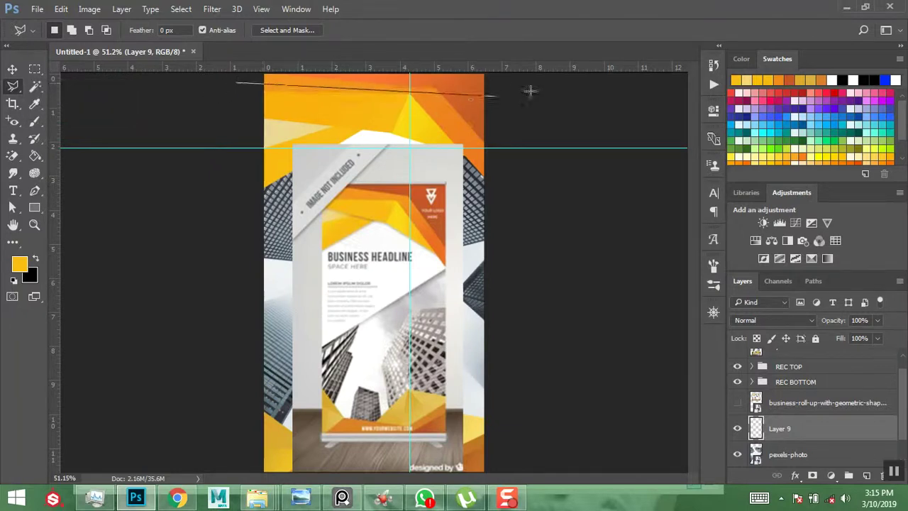
{"action": "left_click", "coordinate": [521, 210]}
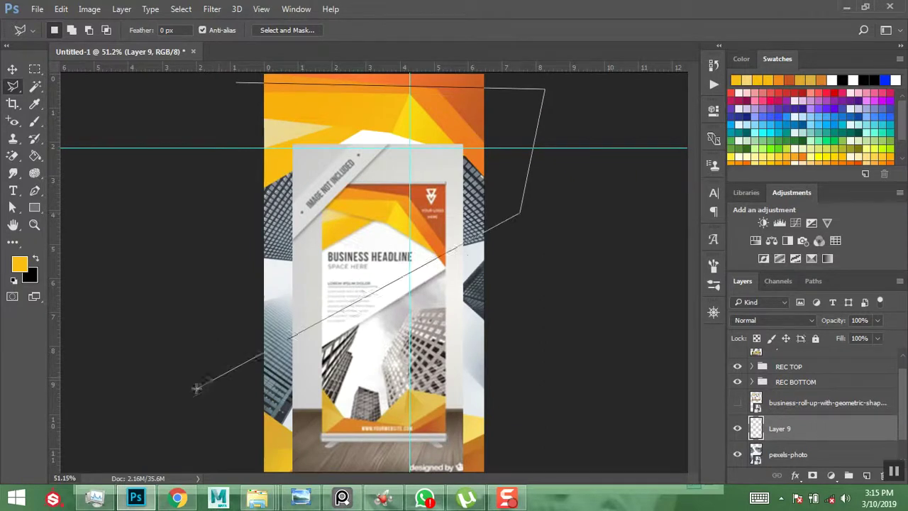
{"action": "left_click", "coordinate": [213, 350]}
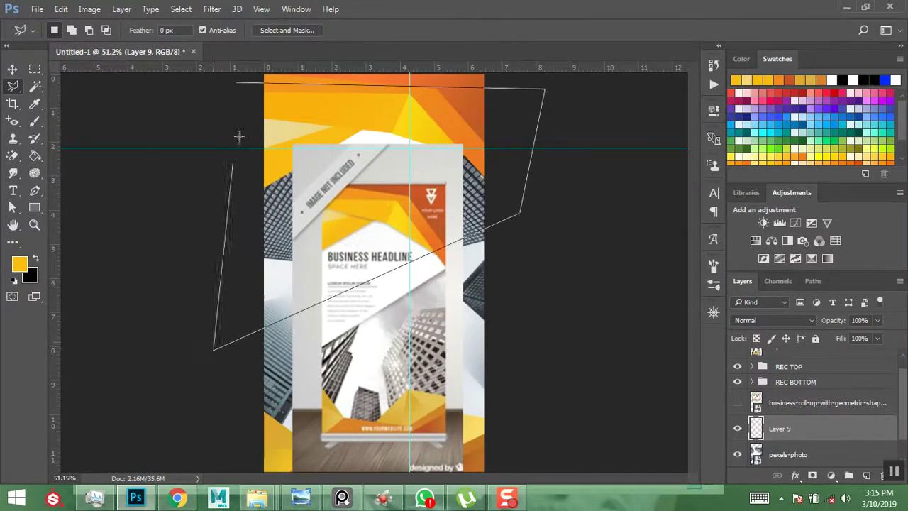
{"action": "left_click", "coordinate": [239, 87]}
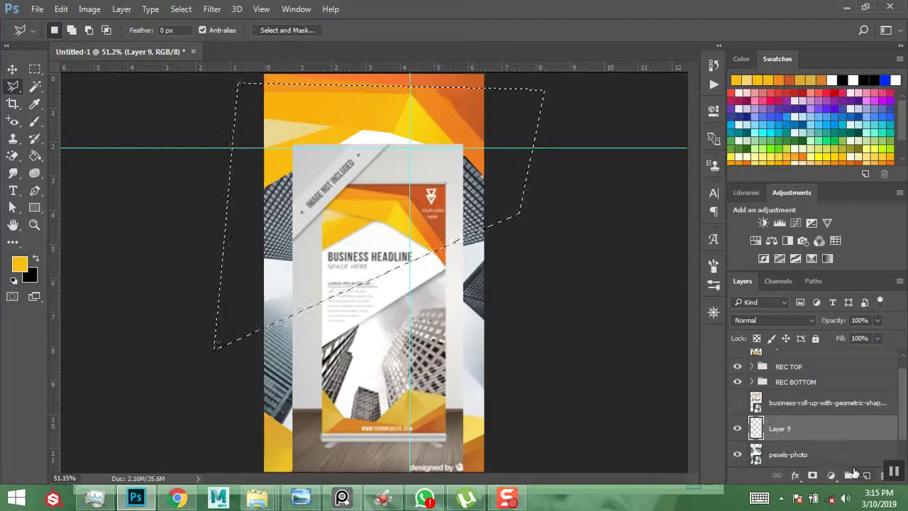
Fill the selection with white on Layer 9 and deselect
{"action": "left_click", "coordinate": [14, 282]}
{"action": "left_click", "coordinate": [35, 261]}
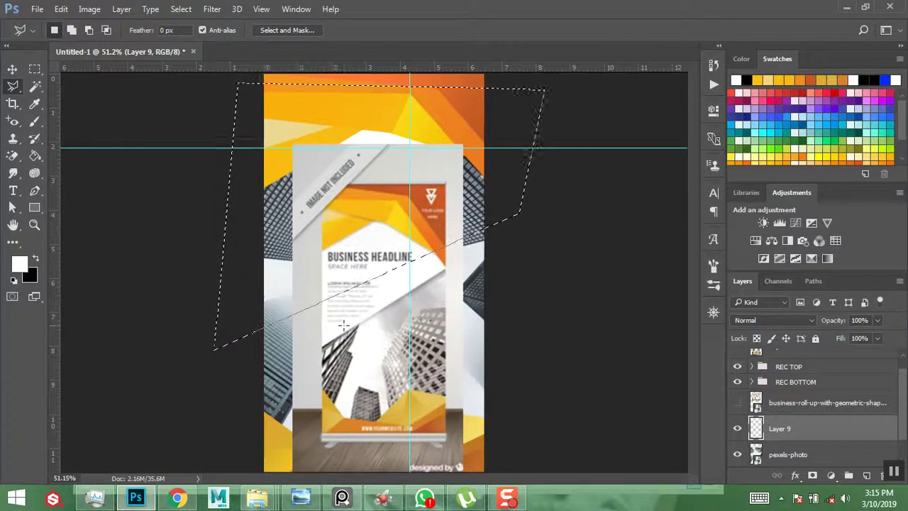
{"action": "key", "text": "alt+BackSpace"}
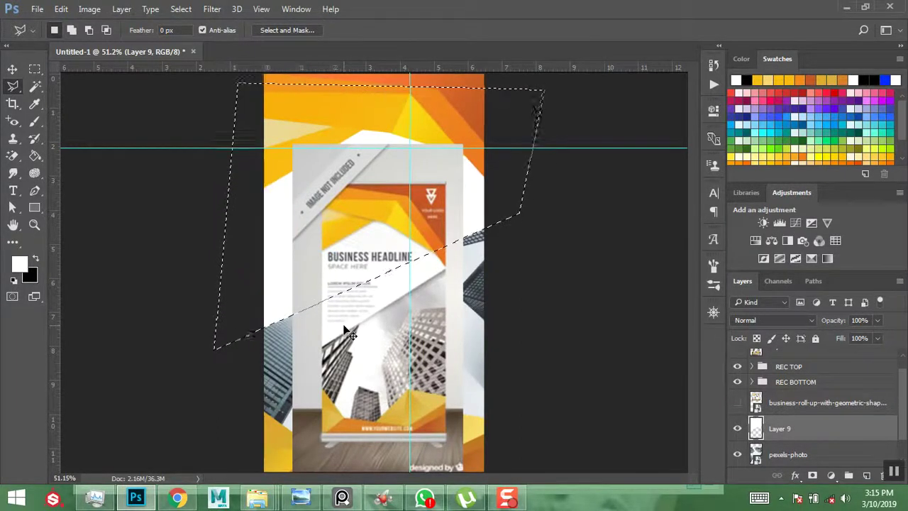
{"action": "key", "text": "ctrl+d"}
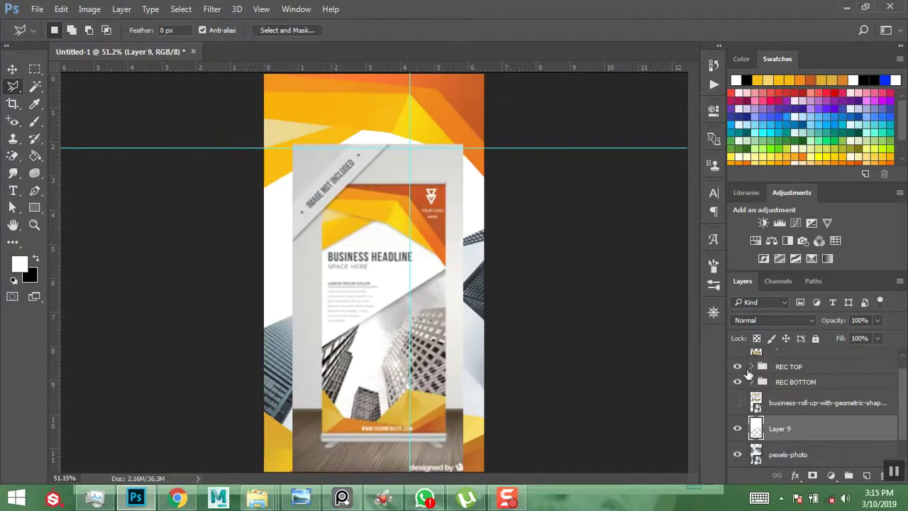
Move the roll-up mockup to the top-left corner and select Layer 9
{"action": "scroll", "coordinate": [760, 389], "scroll_direction": "up", "scroll_amount": 1}
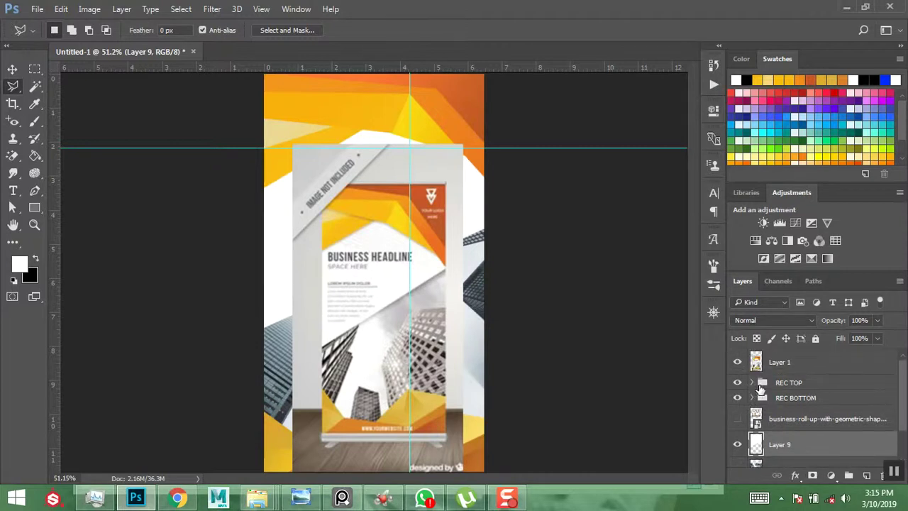
{"action": "left_click", "coordinate": [785, 363]}
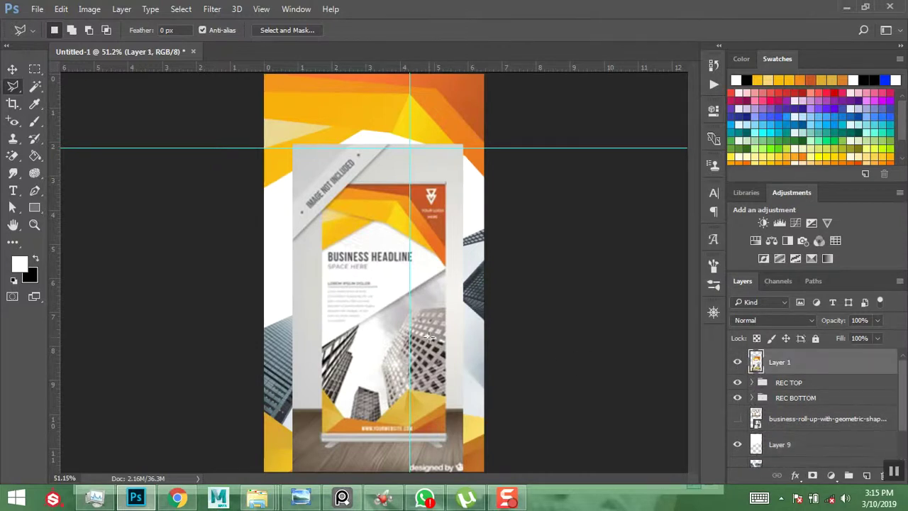
{"action": "key", "text": "v"}
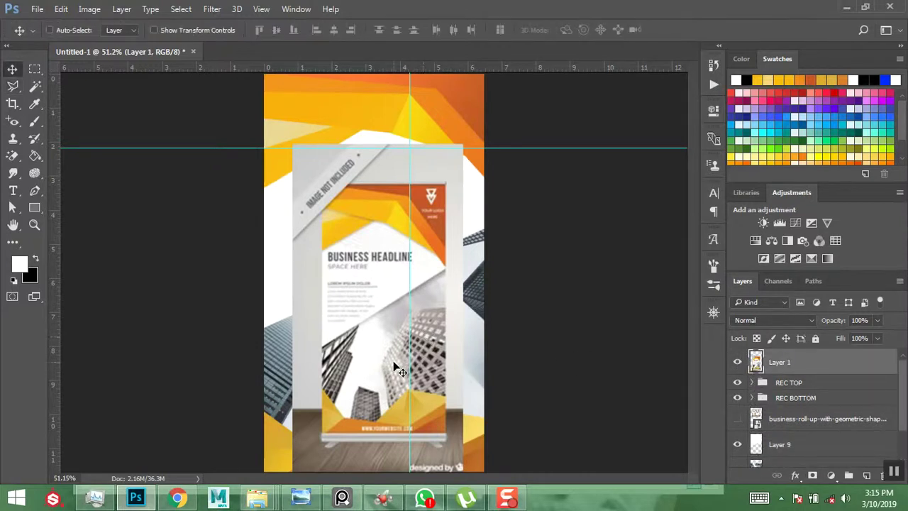
{"action": "left_click_drag", "start_coordinate": [396, 367], "coordinate": [349, 158]}
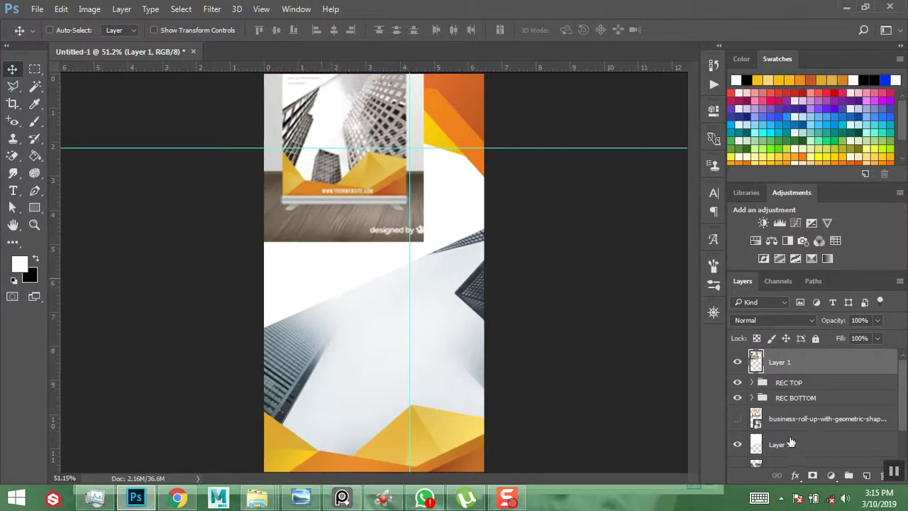
{"action": "left_click", "coordinate": [326, 281], "text": "ctrl"}
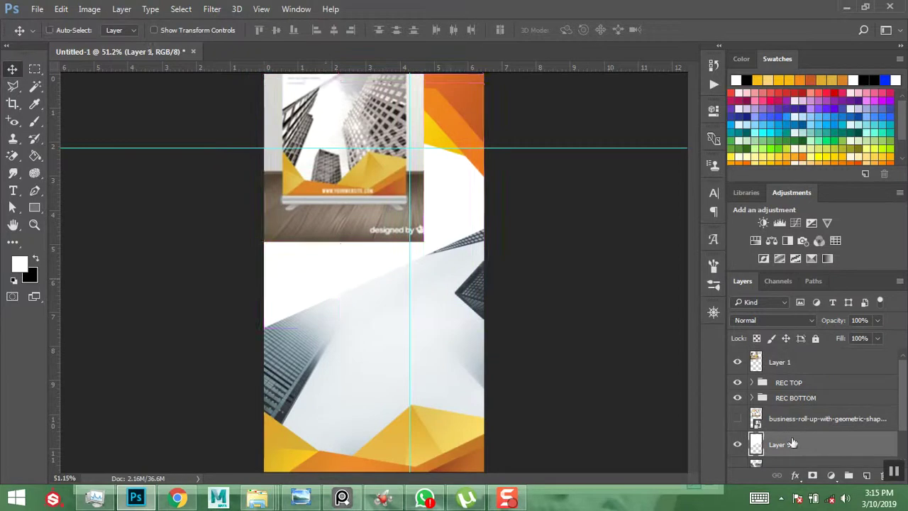
{"action": "left_click", "coordinate": [795, 475]}
Add a drop shadow to Layer 9, pushing it about 18 px below the diagonal edge
{"action": "left_click", "coordinate": [784, 462]}
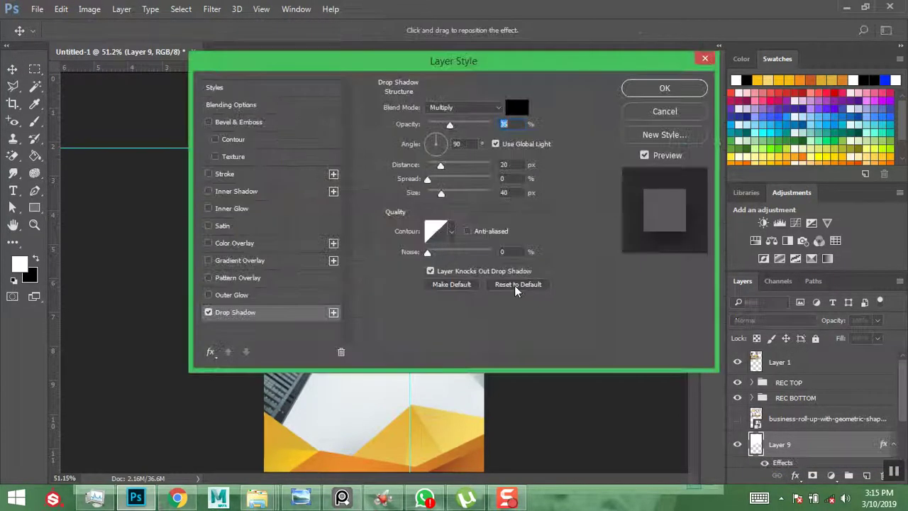
{"action": "left_click_drag", "start_coordinate": [486, 59], "coordinate": [95, 33]}
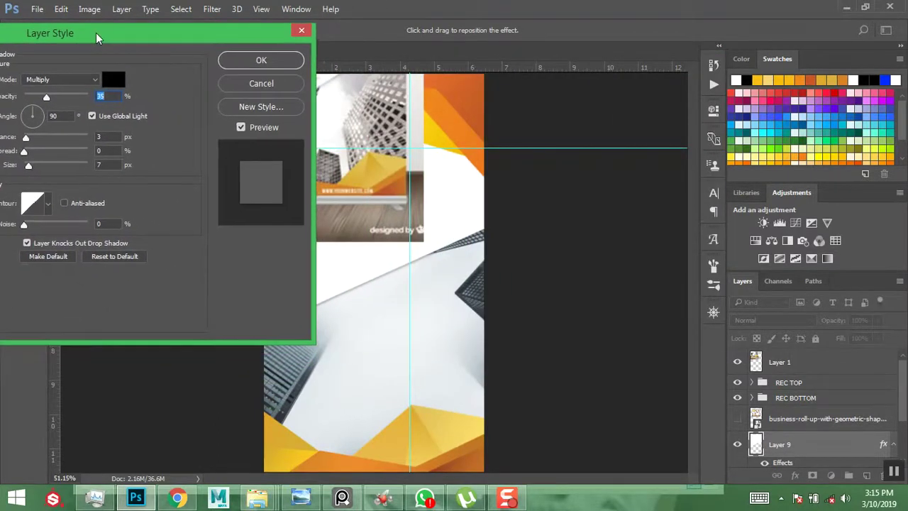
{"action": "left_click_drag", "start_coordinate": [226, 37], "coordinate": [196, 41]}
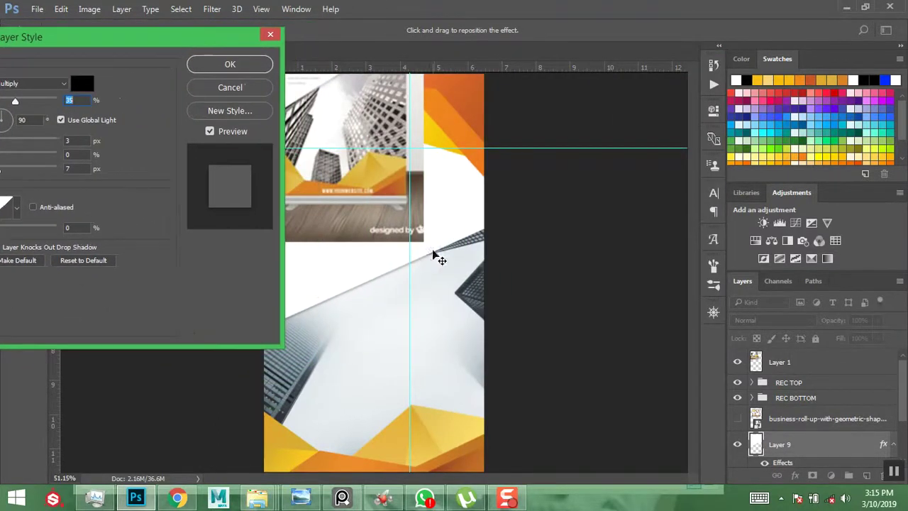
{"action": "left_click_drag", "start_coordinate": [346, 258], "coordinate": [347, 262]}
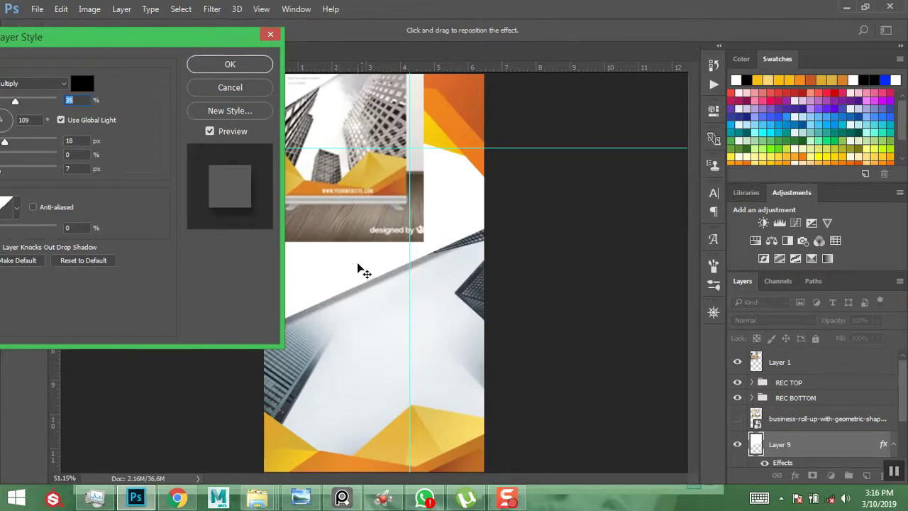
{"action": "left_click_drag", "start_coordinate": [137, 39], "coordinate": [907, 51]}
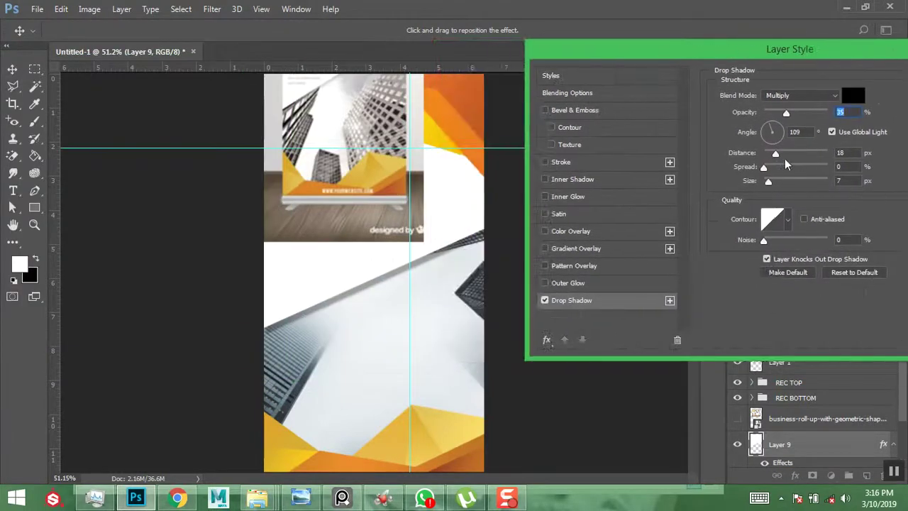
Adjust Layer 9's shadow to 15 px distance, 24 px size and 58% opacity, and apply it
{"action": "left_click_drag", "start_coordinate": [776, 155], "coordinate": [773, 156]}
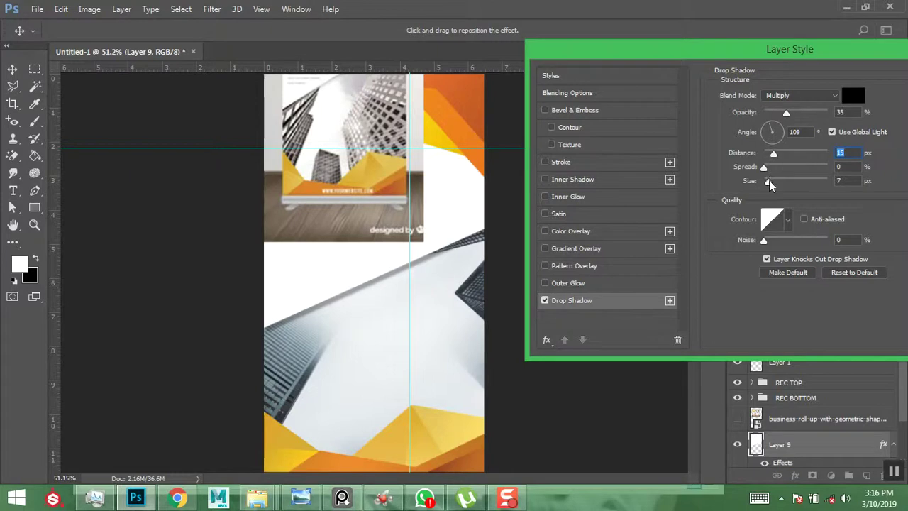
{"action": "left_click_drag", "start_coordinate": [771, 183], "coordinate": [774, 184]}
{"action": "left_click_drag", "start_coordinate": [786, 116], "coordinate": [811, 114]}
{"action": "left_click_drag", "start_coordinate": [777, 184], "coordinate": [777, 185]}
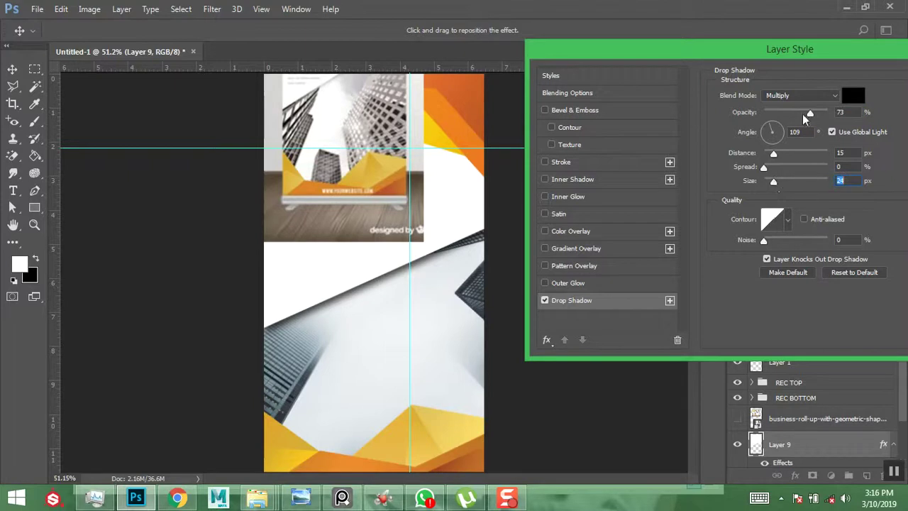
{"action": "left_click_drag", "start_coordinate": [809, 112], "coordinate": [800, 113]}
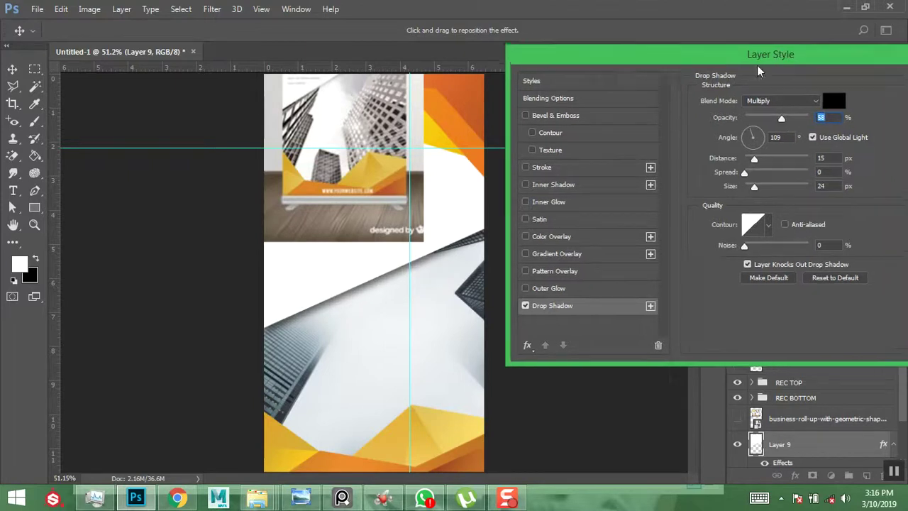
{"action": "left_click", "coordinate": [884, 116]}
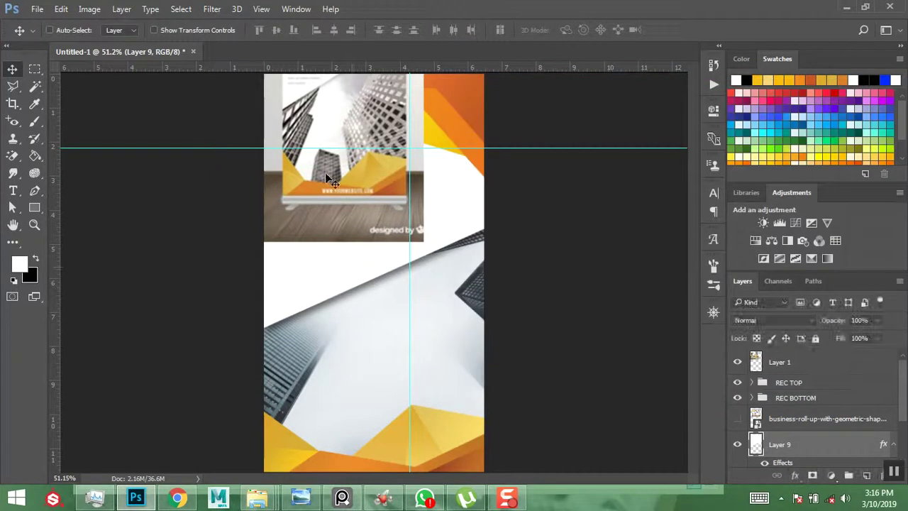
Move the reference mockup image lower and left on the canvas
{"action": "left_click", "coordinate": [388, 191], "text": "ctrl"}
{"action": "left_click_drag", "start_coordinate": [387, 191], "coordinate": [445, 321]}
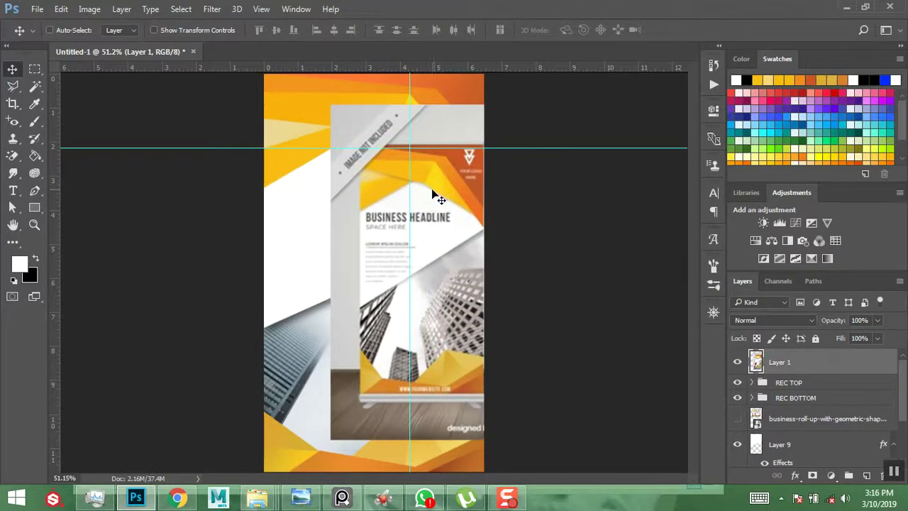
{"action": "left_click_drag", "start_coordinate": [418, 206], "coordinate": [401, 297]}
Identify the Layer 4 and Layer 5 shapes by toggling their visibility, and collapse their effects
{"action": "left_click", "coordinate": [422, 134], "text": "ctrl"}
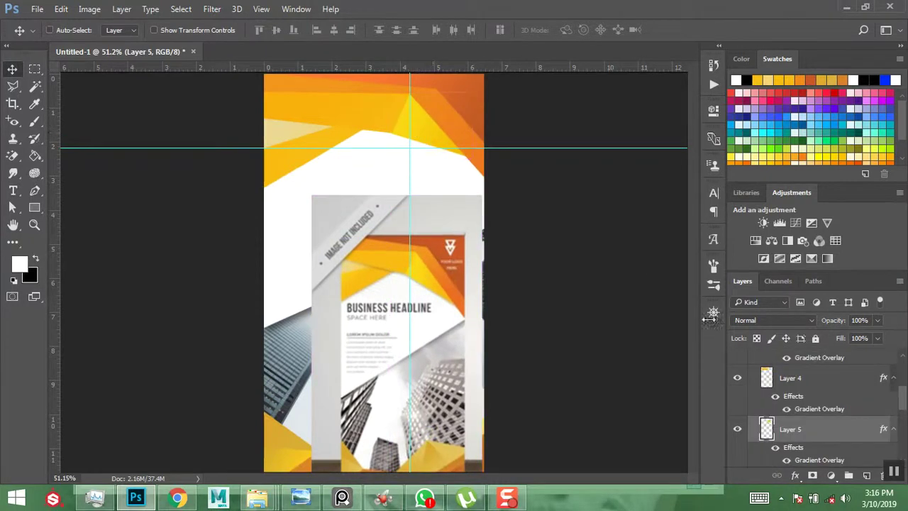
{"action": "left_click", "coordinate": [738, 429]}
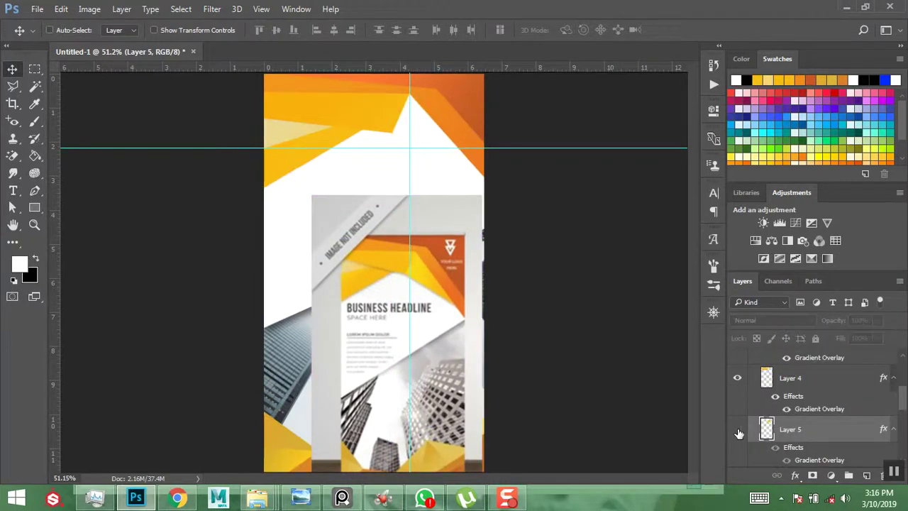
{"action": "left_click", "coordinate": [738, 429]}
{"action": "left_click", "coordinate": [737, 378]}
{"action": "left_click", "coordinate": [737, 378]}
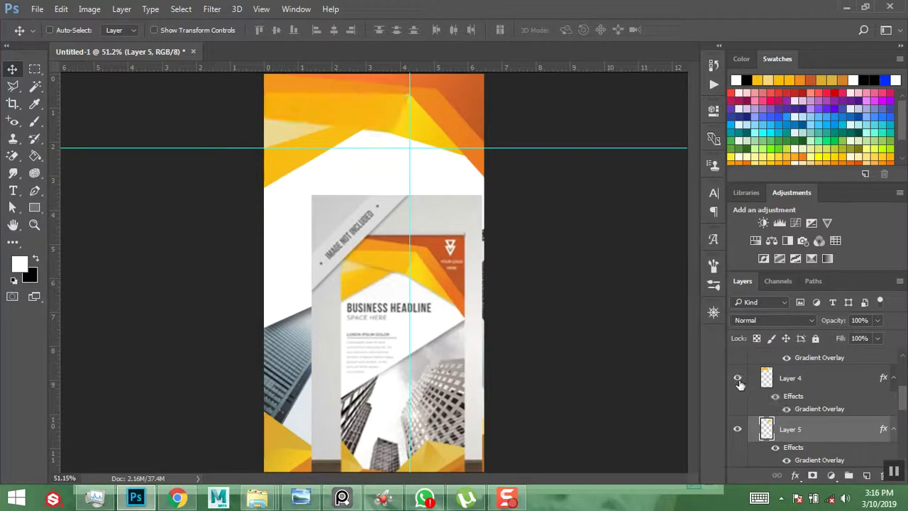
{"action": "left_click", "coordinate": [893, 430]}
{"action": "left_click", "coordinate": [894, 379]}
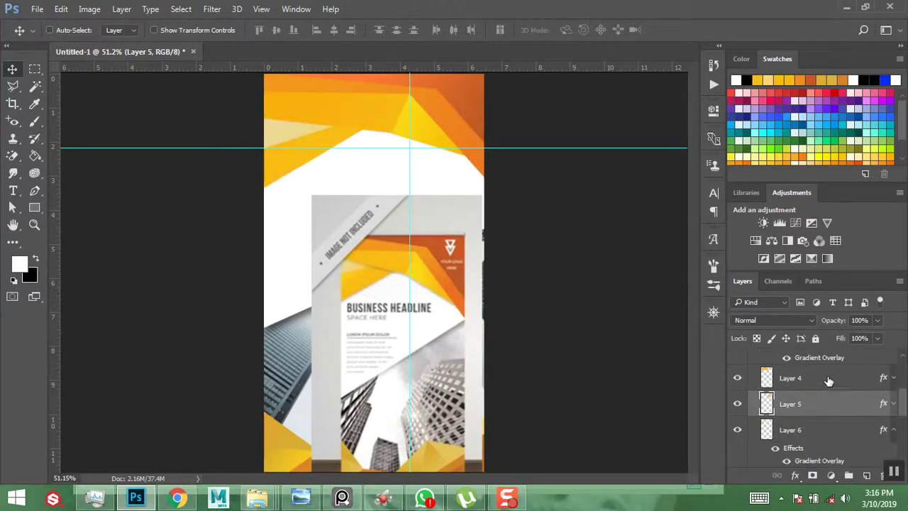
Select Layers 4 and 5 and group them into Group 1
{"action": "left_click", "coordinate": [829, 380], "text": "shift"}
{"action": "right_click", "coordinate": [813, 381]}
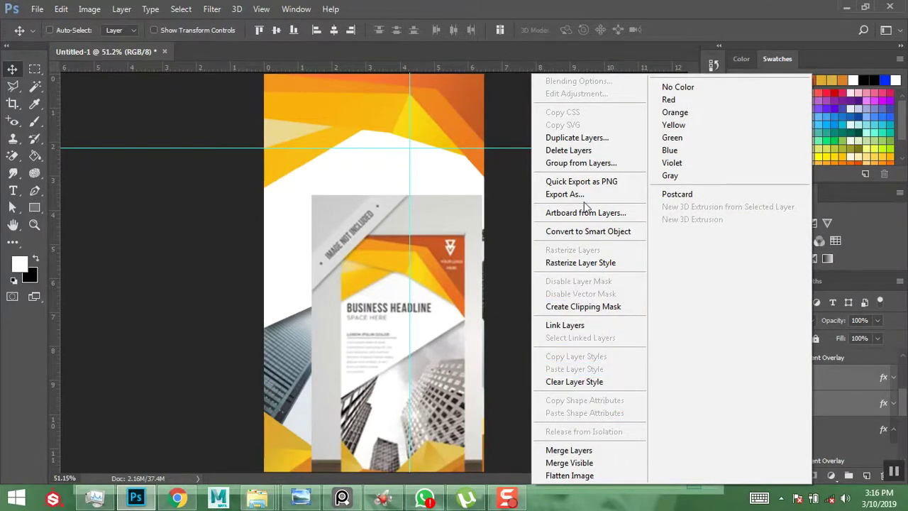
{"action": "left_click", "coordinate": [581, 163]}
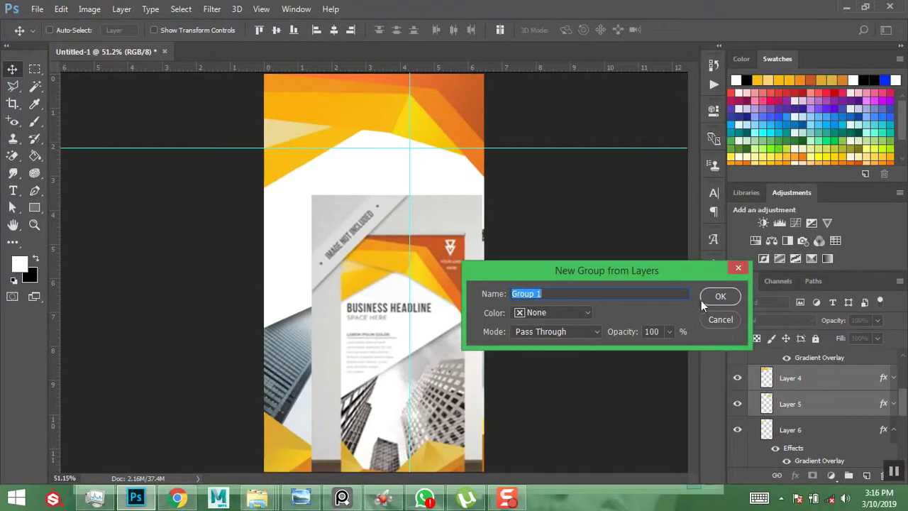
{"action": "left_click", "coordinate": [715, 295]}
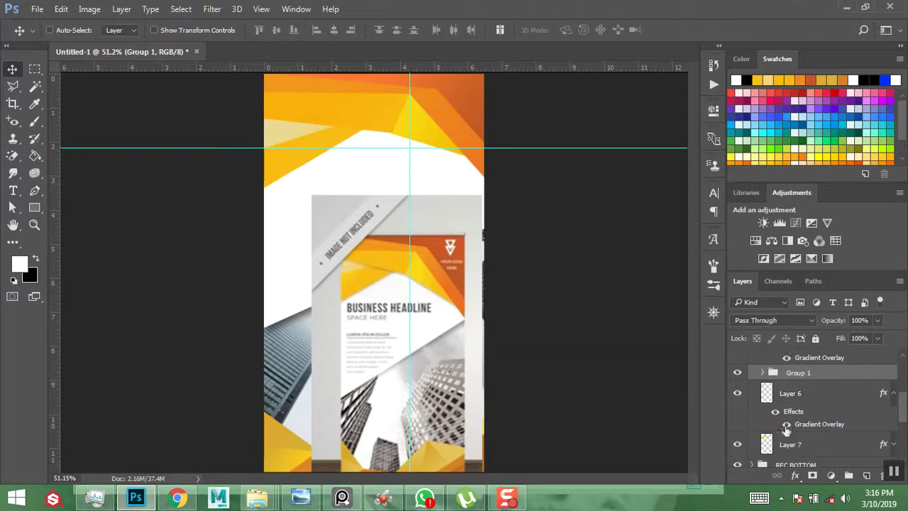
{"action": "left_click", "coordinate": [796, 475]}
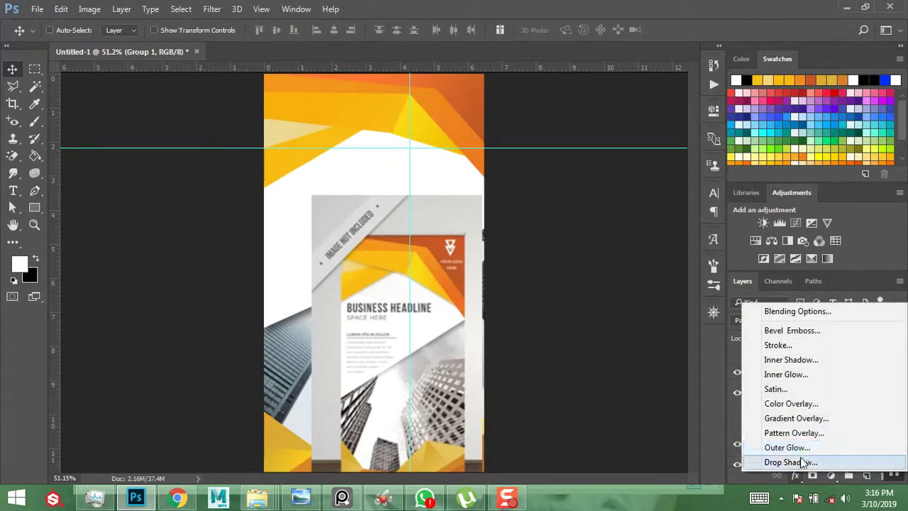
Give Group 1 a drop shadow with independent -153° angle, 0 px distance, 16 px size, 74% opacity
{"action": "key", "text": "Escape"}
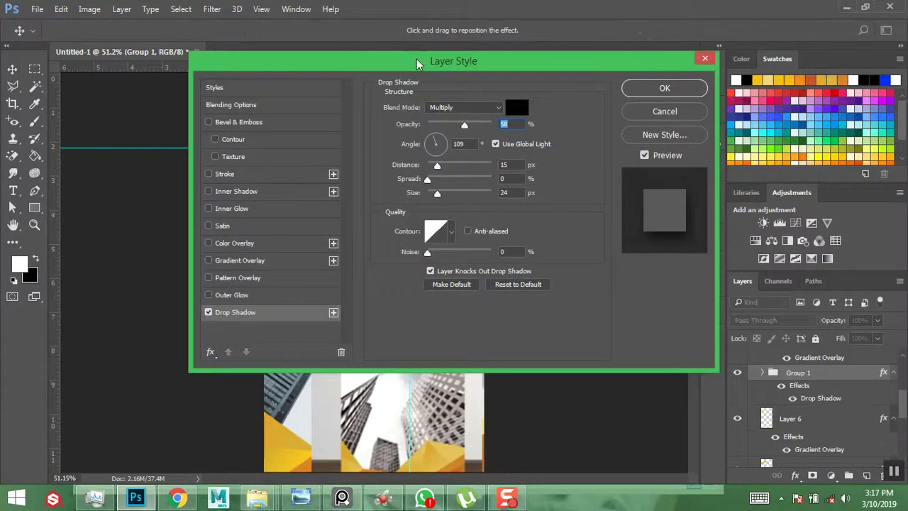
{"action": "left_click_drag", "start_coordinate": [416, 59], "coordinate": [6, 74]}
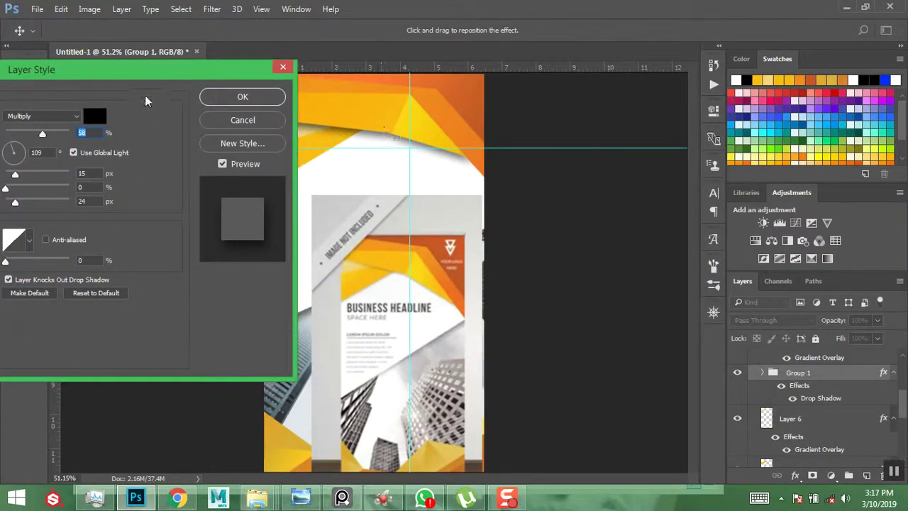
{"action": "left_click_drag", "start_coordinate": [147, 72], "coordinate": [169, 76]}
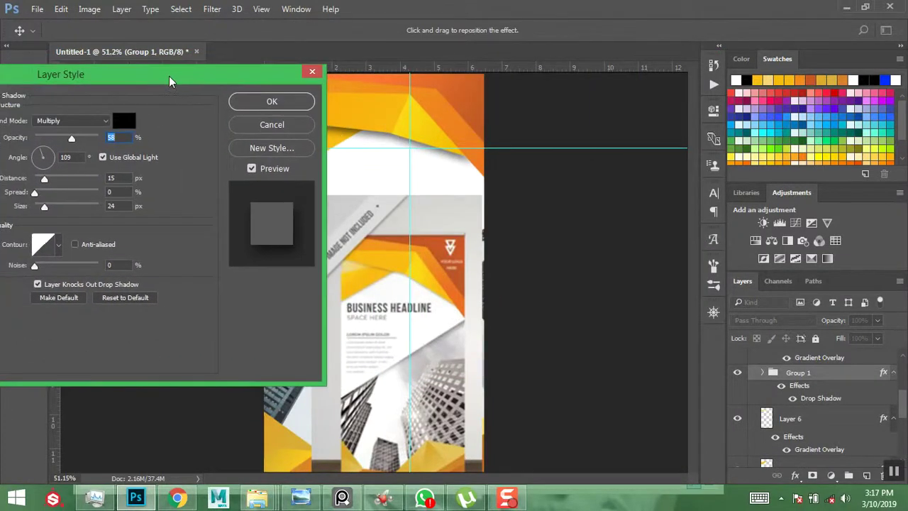
{"action": "left_click", "coordinate": [103, 158]}
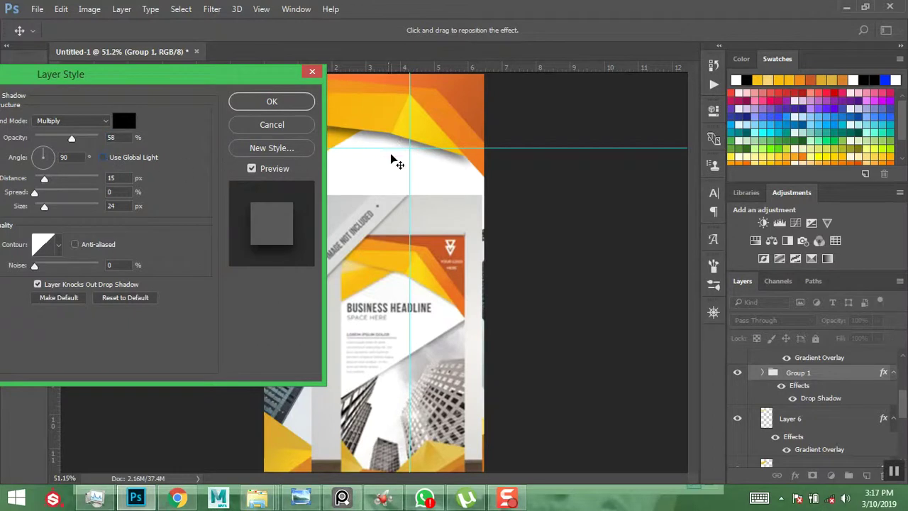
{"action": "left_click_drag", "start_coordinate": [392, 153], "coordinate": [395, 152]}
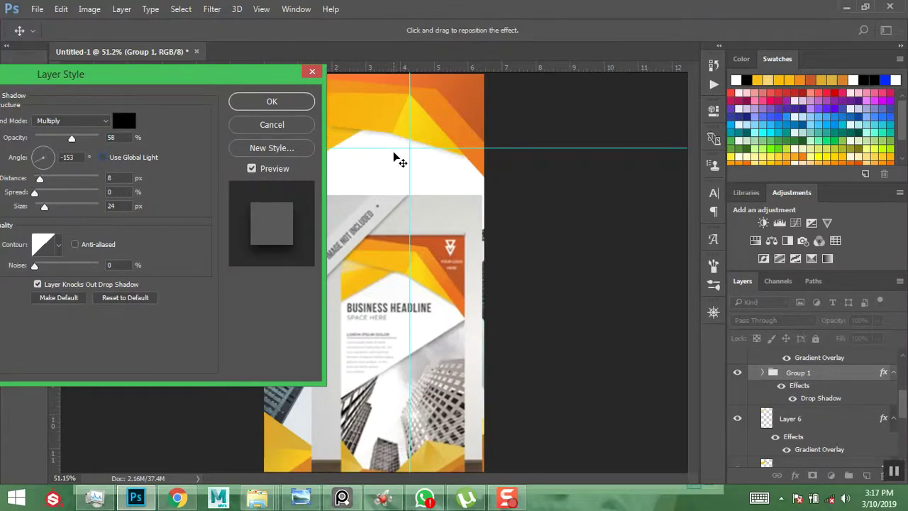
{"action": "left_click_drag", "start_coordinate": [41, 183], "coordinate": [37, 183]}
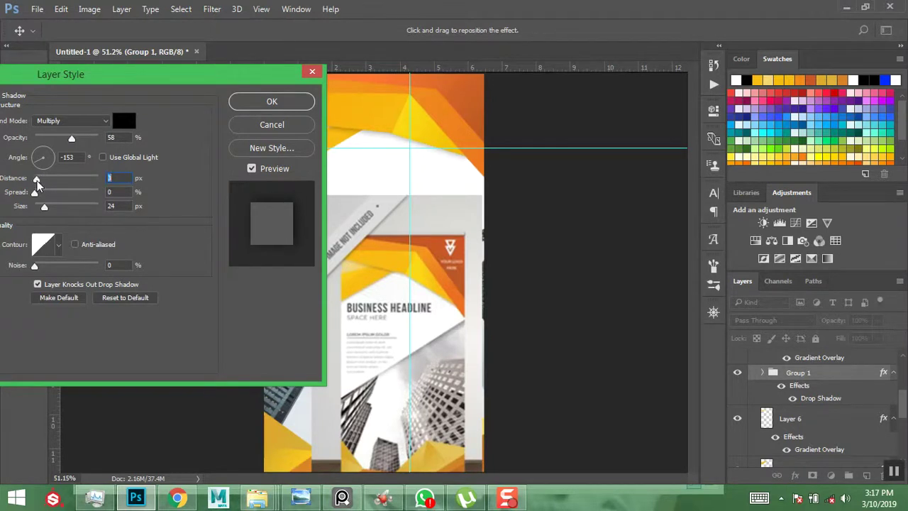
{"action": "left_click_drag", "start_coordinate": [45, 207], "coordinate": [34, 183]}
{"action": "left_click_drag", "start_coordinate": [72, 142], "coordinate": [82, 145]}
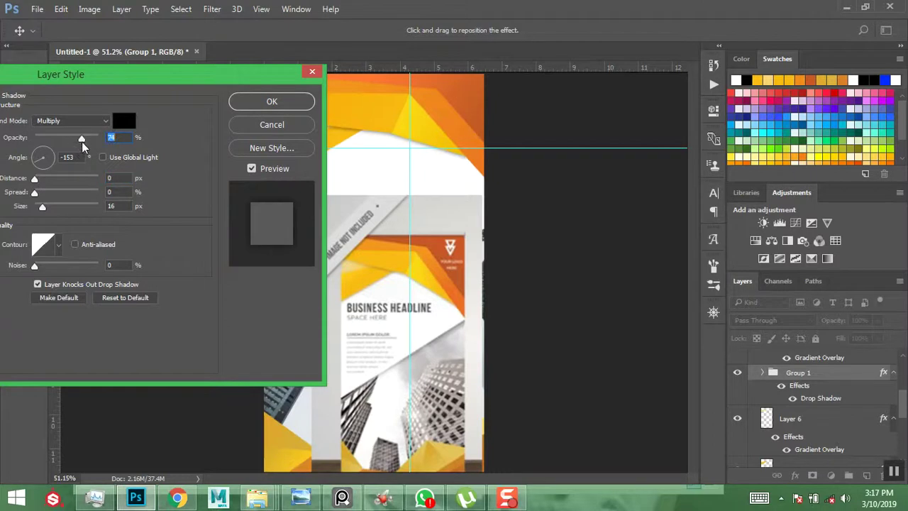
{"action": "left_click", "coordinate": [272, 103]}
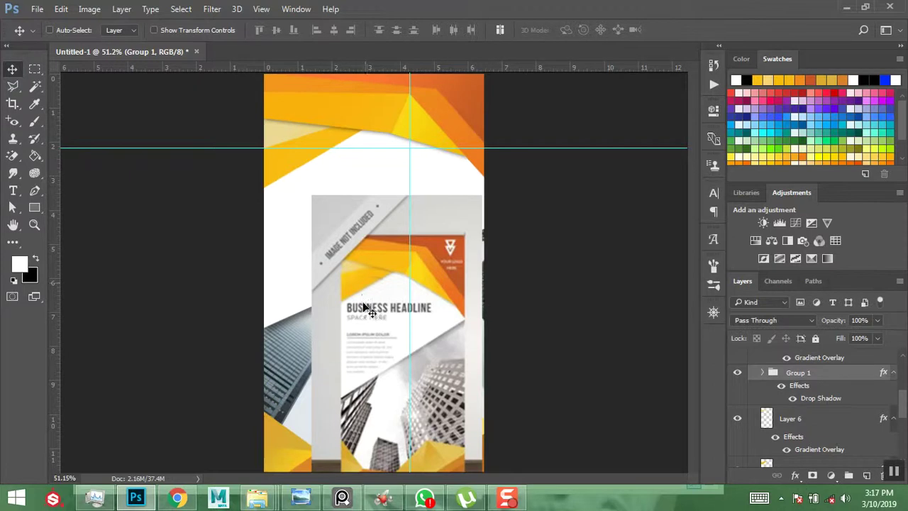
Move the Layer 7 shape up and stretch it wider toward the left edge
{"action": "left_click", "coordinate": [313, 159], "text": "ctrl"}
{"action": "left_click_drag", "start_coordinate": [317, 157], "coordinate": [324, 112]}
{"action": "key", "text": "ctrl+t"}
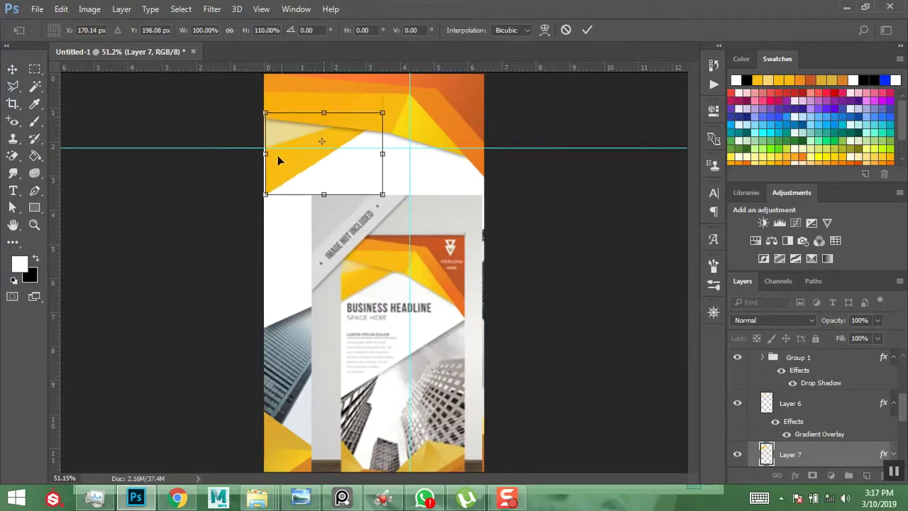
{"action": "left_click_drag", "start_coordinate": [265, 154], "coordinate": [269, 156]}
{"action": "key", "text": "Return"}
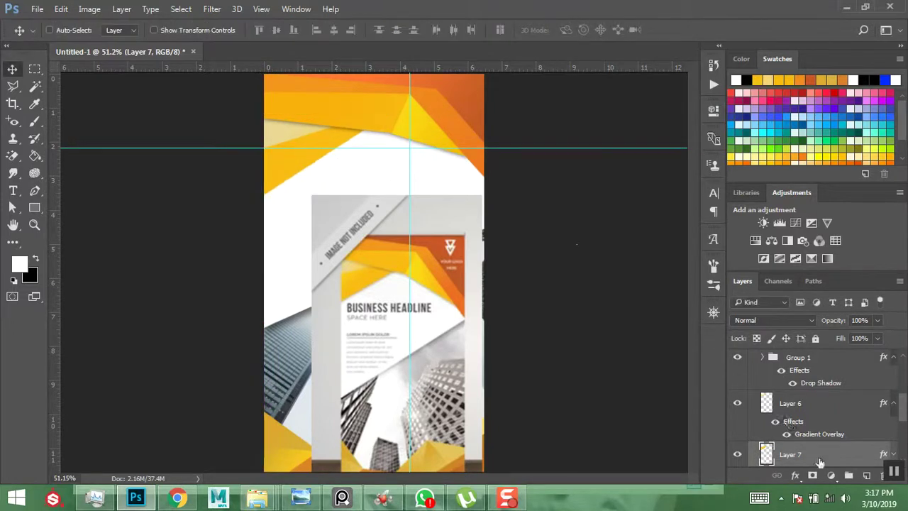
Add a drop shadow to Layer 7 with 35% opacity, 4 px distance and 10 px size
{"action": "left_click", "coordinate": [796, 476]}
{"action": "left_click", "coordinate": [792, 462]}
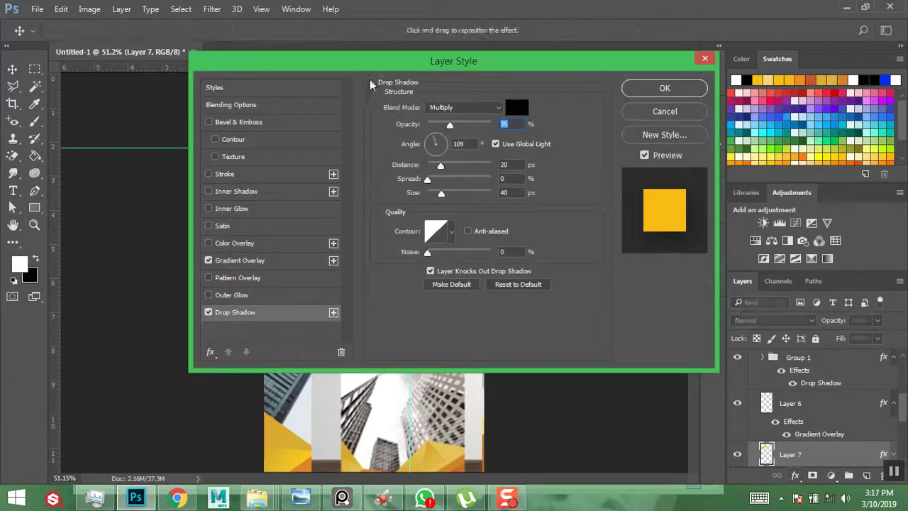
{"action": "left_click_drag", "start_coordinate": [374, 68], "coordinate": [771, 57]}
{"action": "left_click_drag", "start_coordinate": [755, 157], "coordinate": [748, 189]}
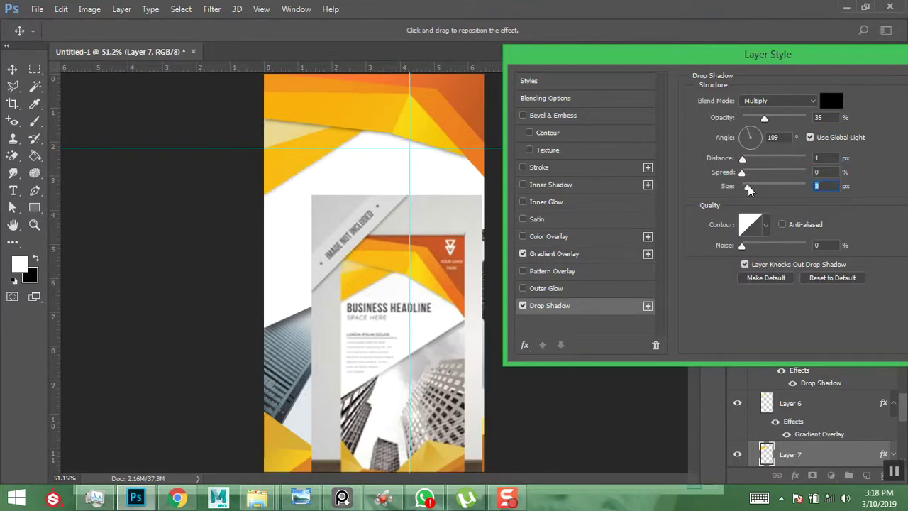
{"action": "left_click_drag", "start_coordinate": [771, 64], "coordinate": [739, 80]}
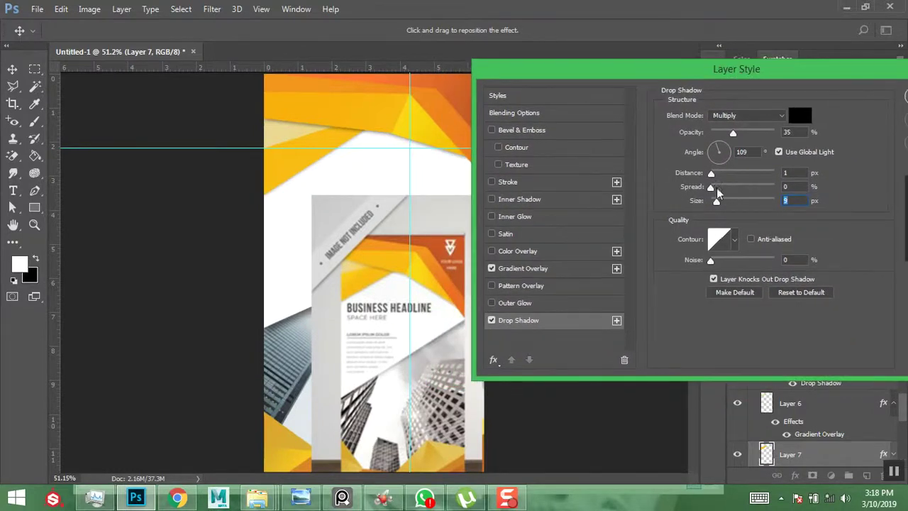
{"action": "left_click_drag", "start_coordinate": [721, 205], "coordinate": [722, 206]}
{"action": "left_click_drag", "start_coordinate": [711, 174], "coordinate": [713, 175]}
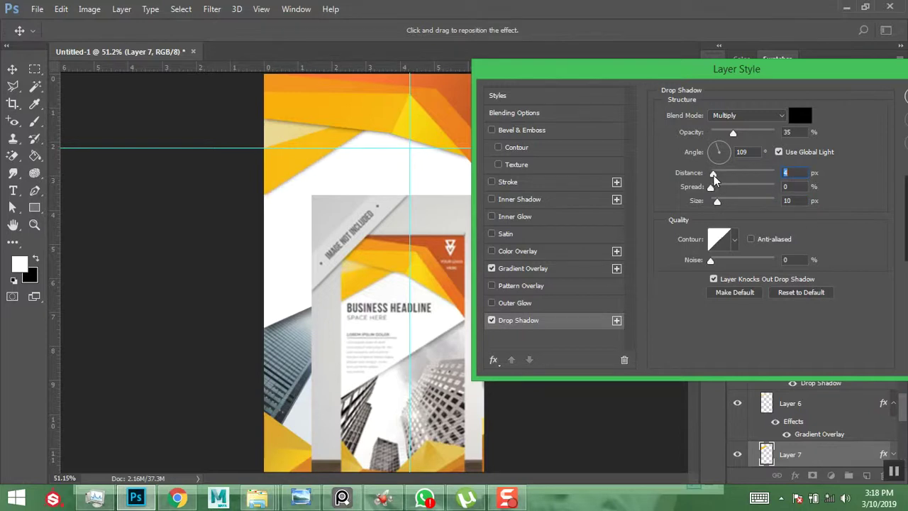
{"action": "left_click_drag", "start_coordinate": [775, 72], "coordinate": [750, 86]}
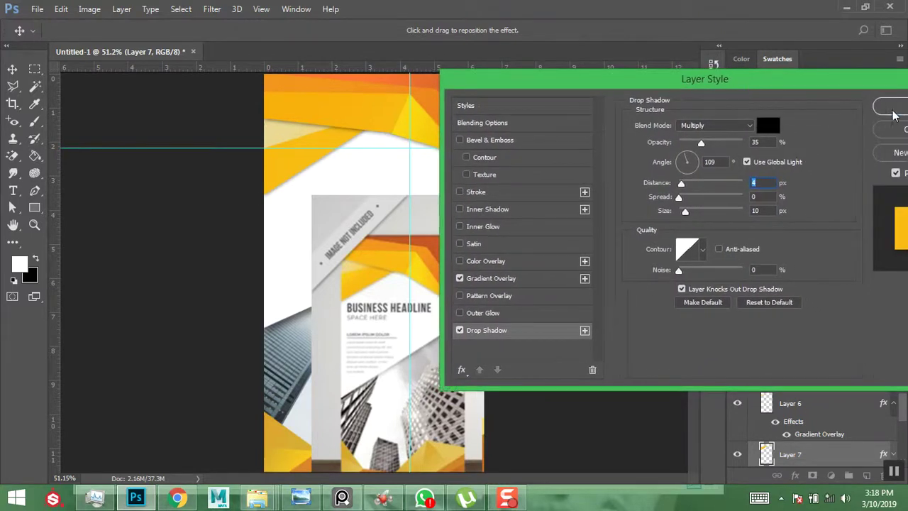
{"action": "left_click", "coordinate": [894, 112]}
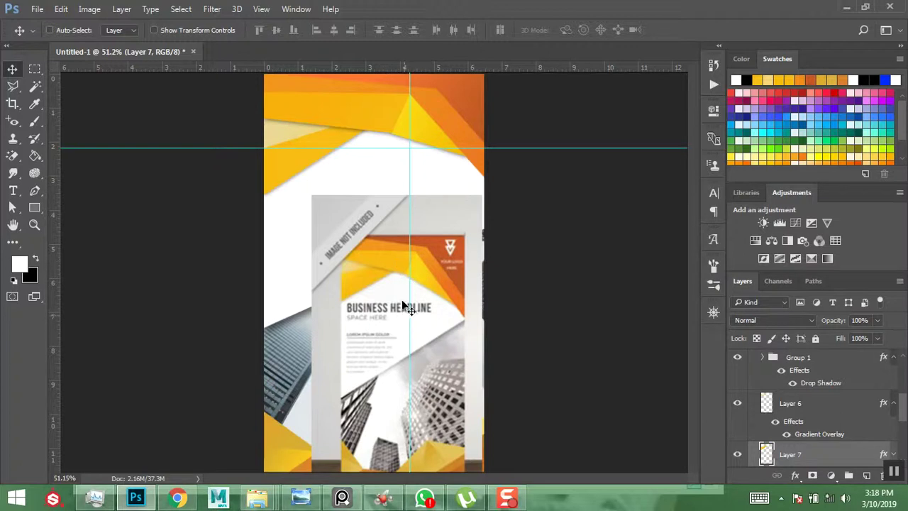
Bring up the business roll-up reference image in Windows Photo Viewer and view the whole design
{"action": "left_click", "coordinate": [301, 496]}
{"action": "scroll", "coordinate": [336, 446], "scroll_direction": "down", "scroll_amount": 3}
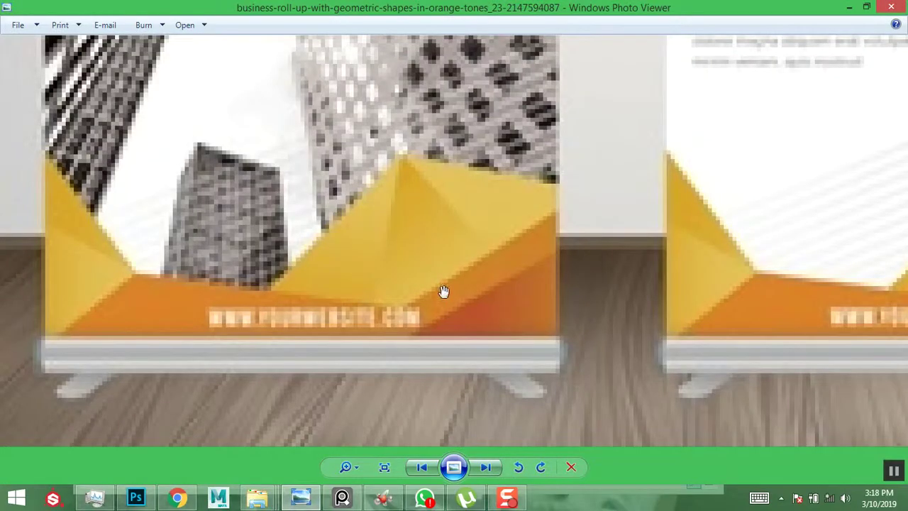
{"action": "key", "text": "Right"}
{"action": "key", "text": "Up"}
{"action": "key", "text": "Up"}
{"action": "key", "text": "Up"}
{"action": "key", "text": "Up"}
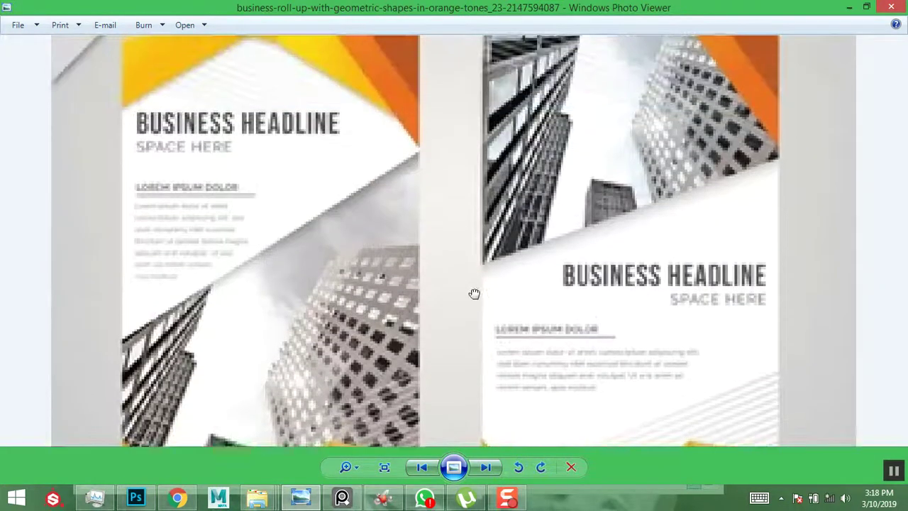
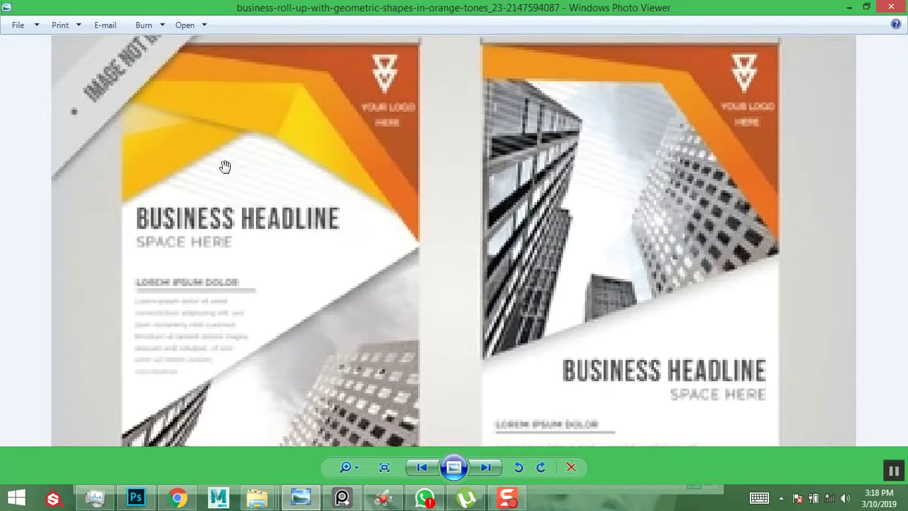
Minimize the reference image and hide the placed mockup image layer, Layer 1
{"action": "left_click", "coordinate": [850, 8]}
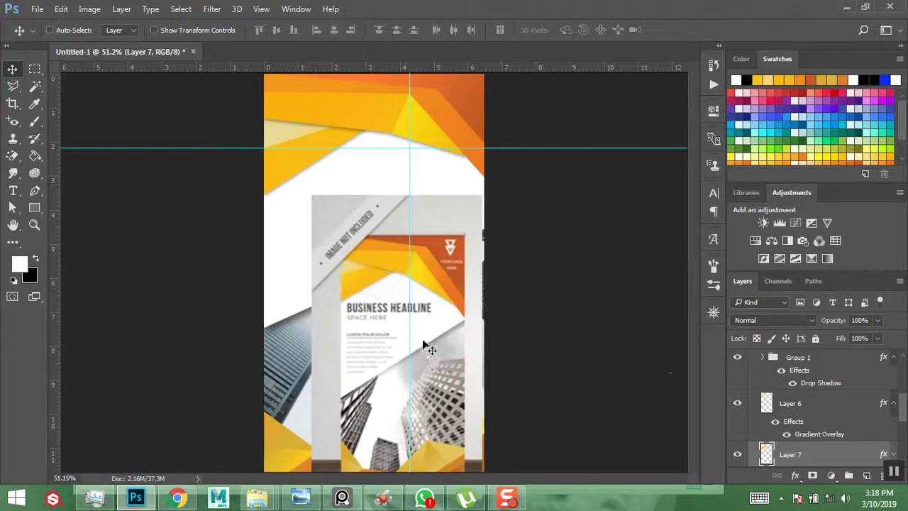
{"action": "key", "text": "ctrl"}
{"action": "left_click", "coordinate": [402, 360], "text": "ctrl"}
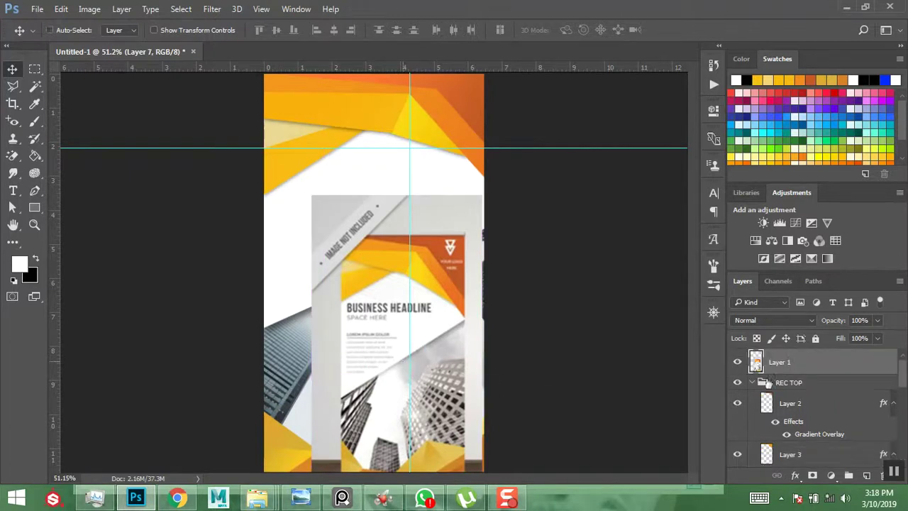
{"action": "left_click", "coordinate": [738, 363]}
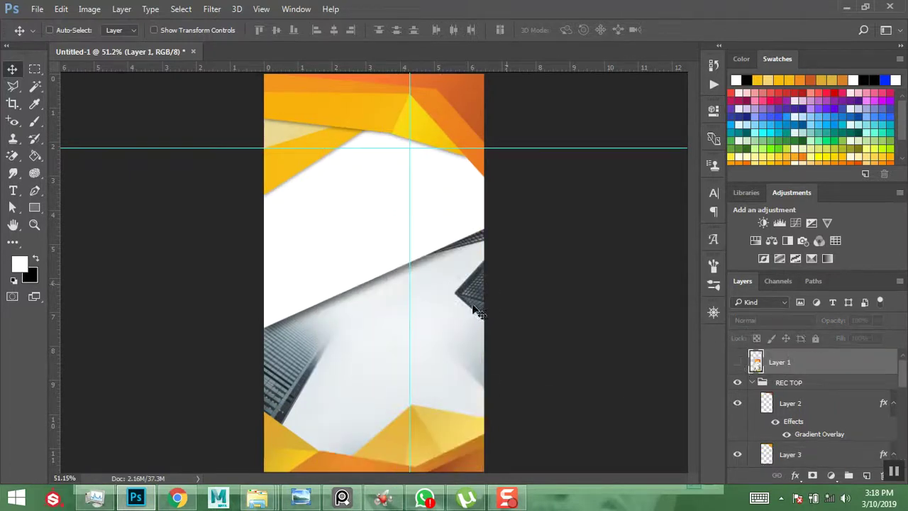
Select the banner layer beneath and collapse the REC TOP group
{"action": "left_click", "coordinate": [378, 248], "text": "ctrl"}
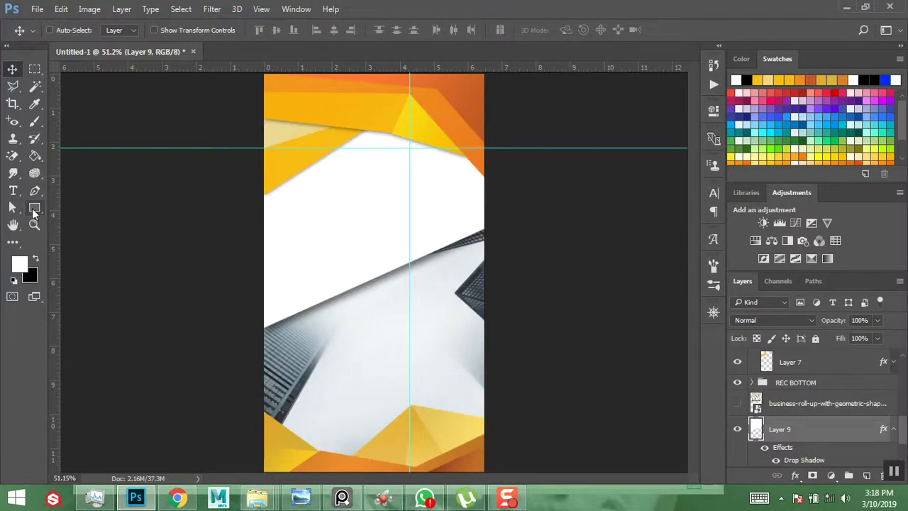
{"action": "scroll", "coordinate": [858, 396], "scroll_direction": "up", "scroll_amount": 5}
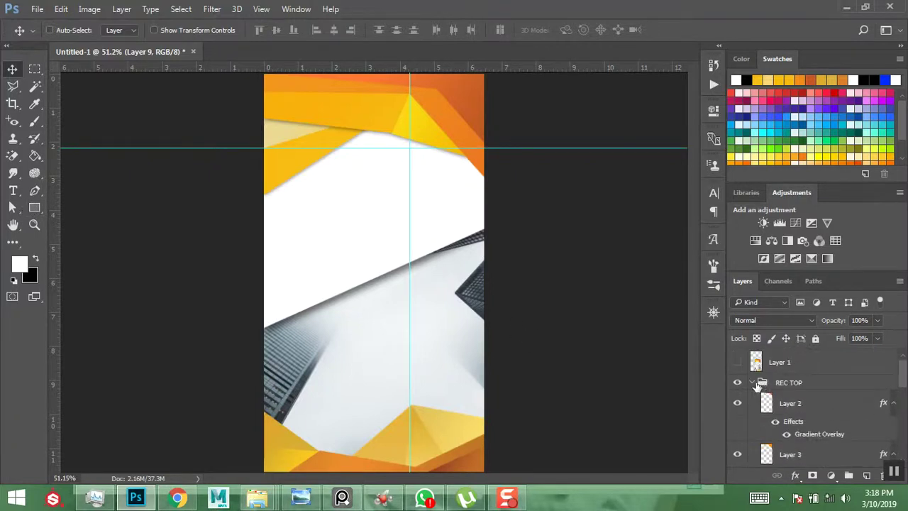
{"action": "left_click", "coordinate": [754, 383]}
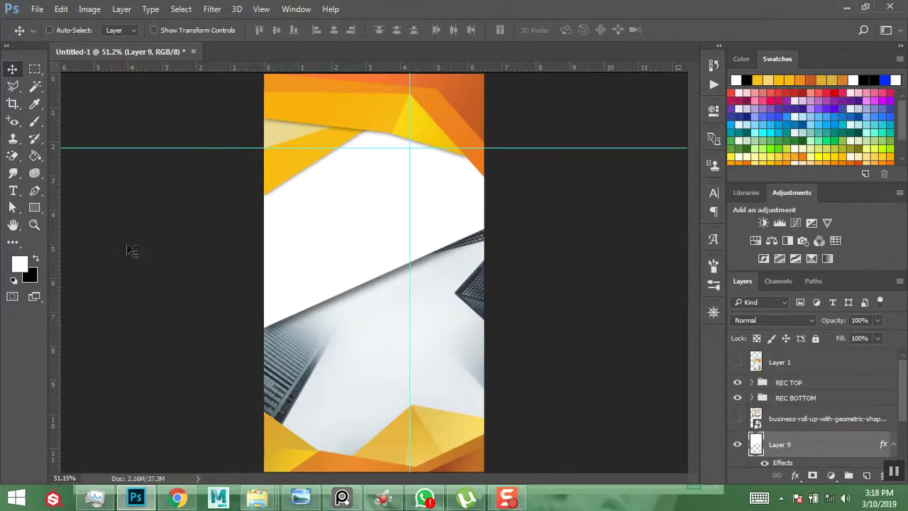
{"action": "left_click", "coordinate": [33, 207]}
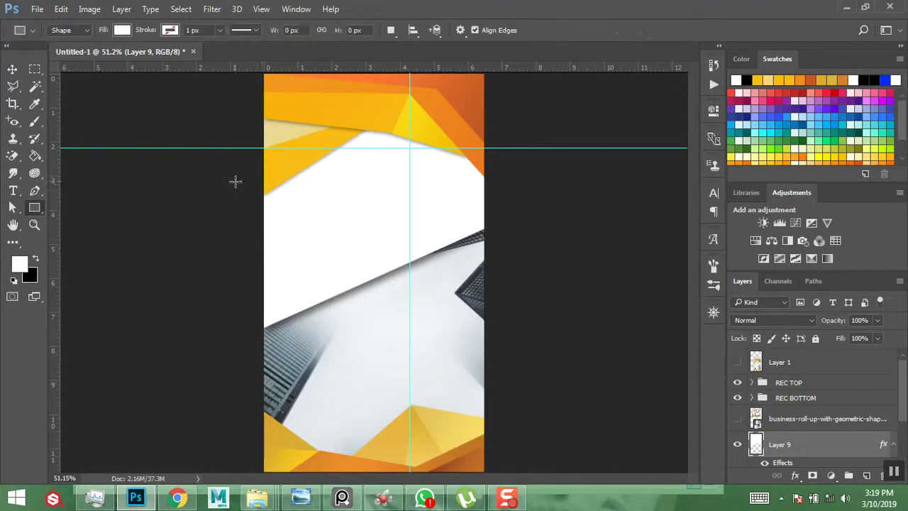
Draw an 805 × 4 px bar across the upper white area, filled with grey #818181
{"action": "left_click_drag", "start_coordinate": [235, 182], "coordinate": [508, 184]}
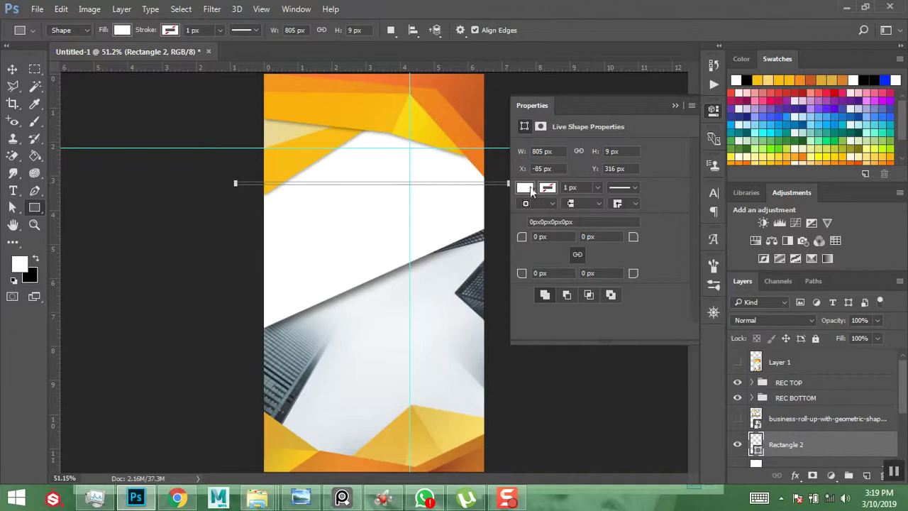
{"action": "left_click", "coordinate": [525, 188]}
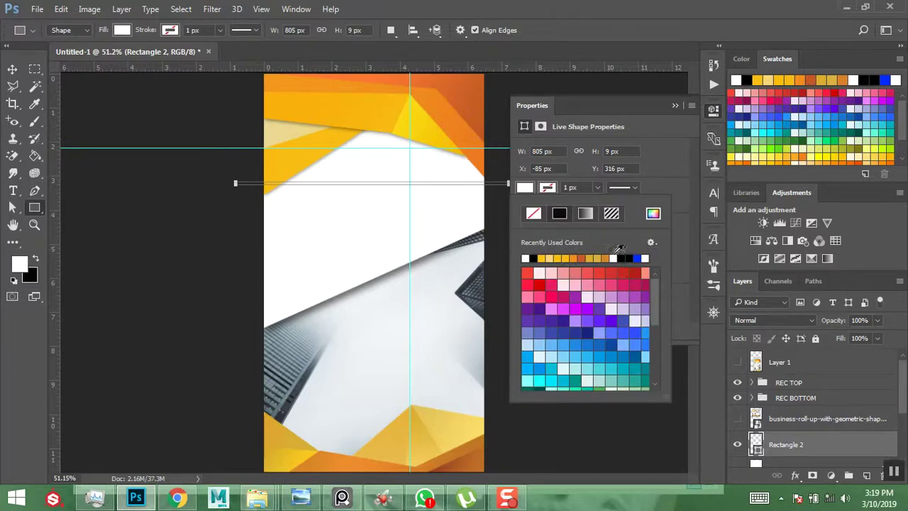
{"action": "left_click", "coordinate": [653, 214]}
{"action": "left_click_drag", "start_coordinate": [513, 200], "coordinate": [497, 209]}
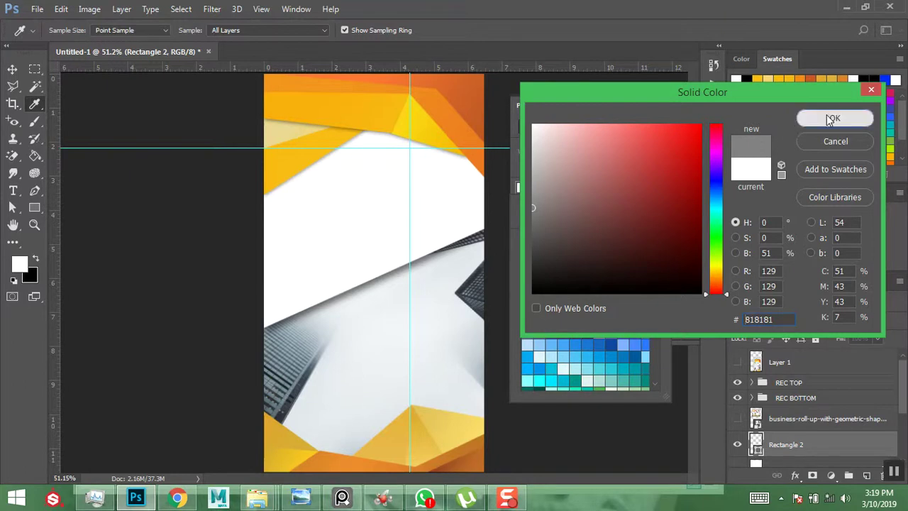
{"action": "left_click", "coordinate": [827, 117]}
{"action": "left_click", "coordinate": [684, 169]}
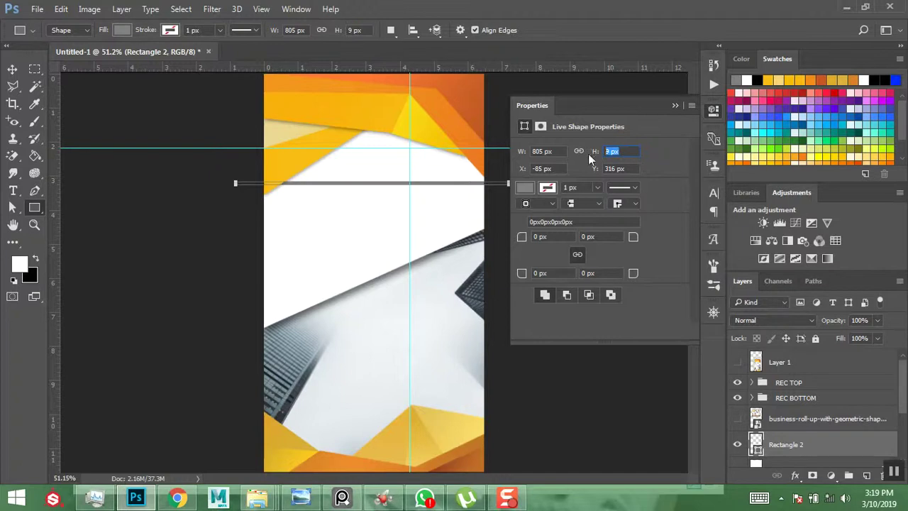
{"action": "type", "text": "4"}
{"action": "key", "text": "Return"}
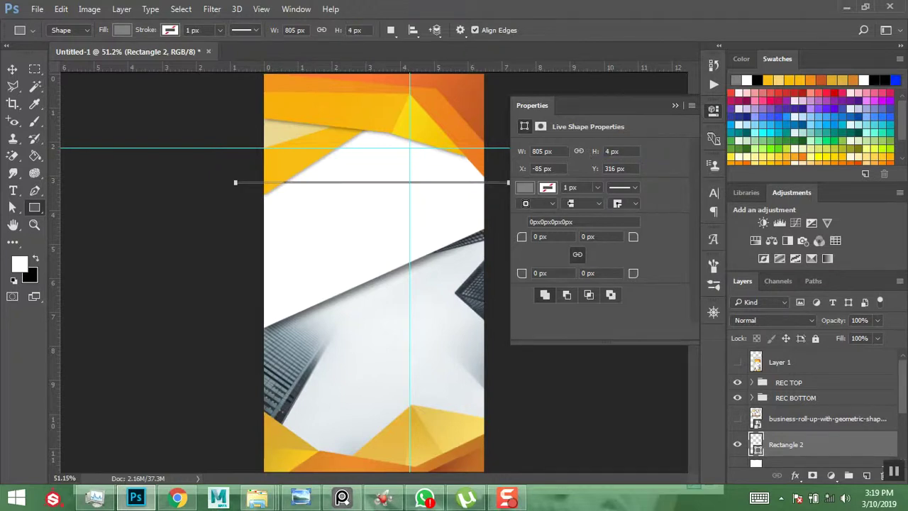
{"action": "left_click", "coordinate": [12, 68]}
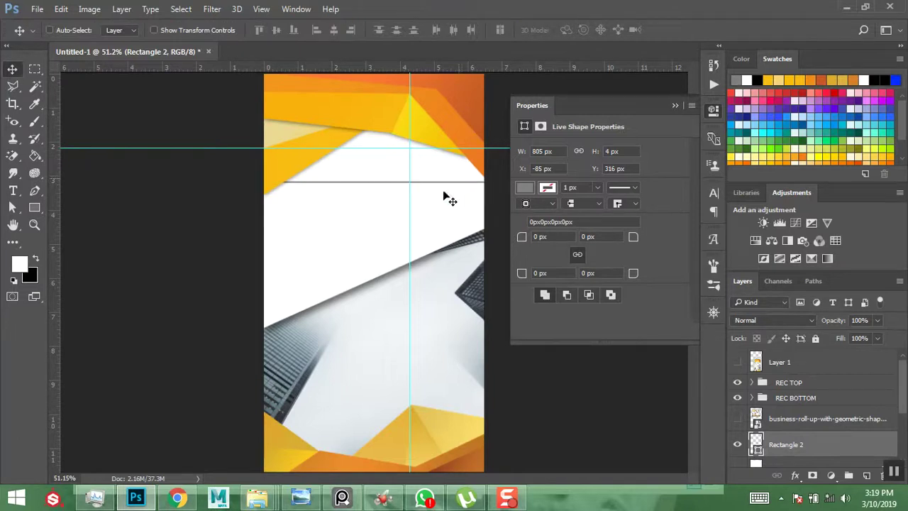
Move Rectangle 2 above the REC TOP group and duplicate it repeatedly with Ctrl+J
{"action": "left_click_drag", "start_coordinate": [797, 444], "coordinate": [801, 382]}
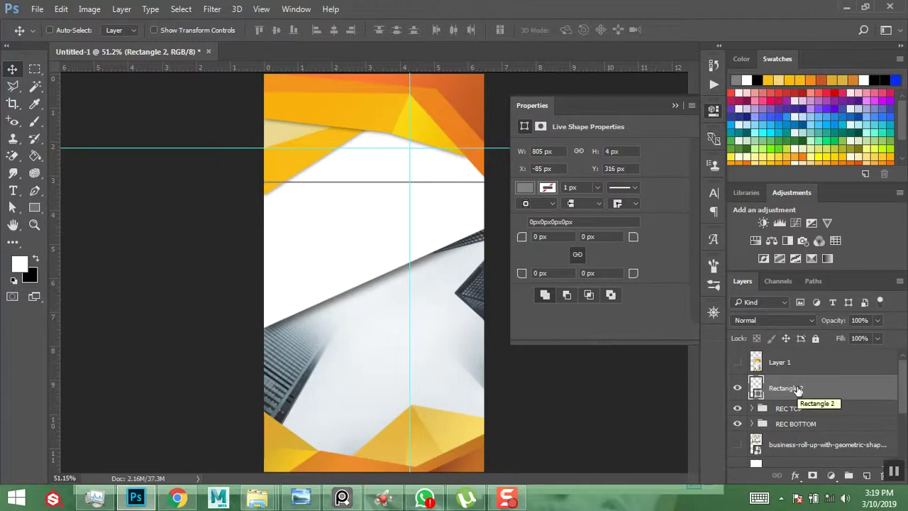
{"action": "key", "text": "ctrl+j"}
{"action": "key", "text": "ctrl+j"}
{"action": "key", "text": "ctrl+j"}
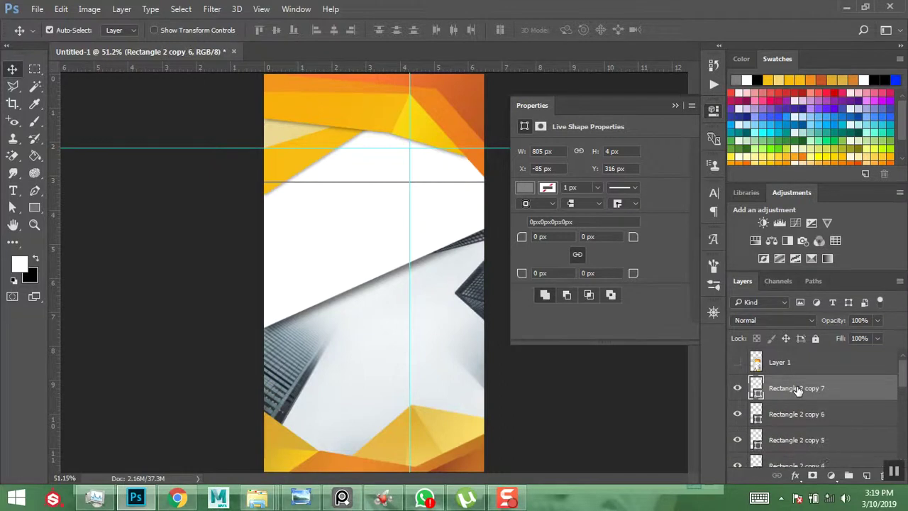
{"action": "key", "text": "ctrl+j"}
{"action": "key", "text": "ctrl+j"}
{"action": "key", "text": "ctrl+j"}
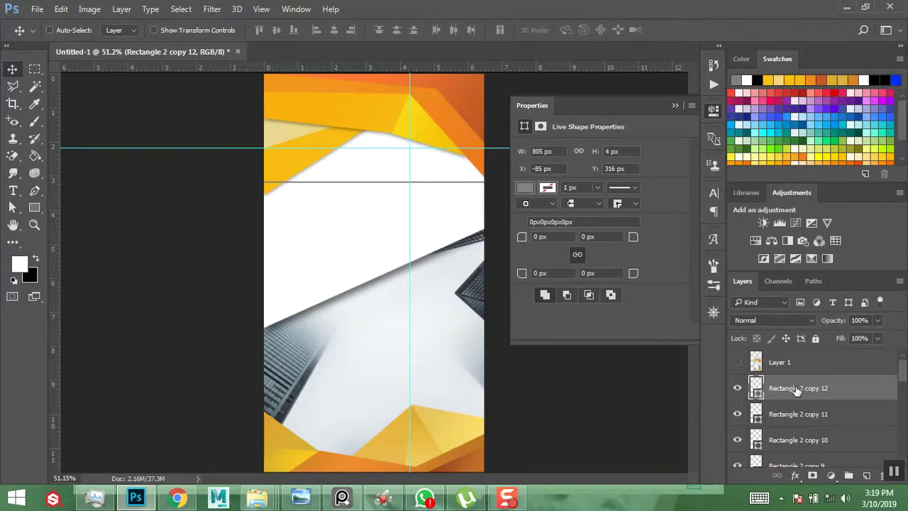
Move the original Rectangle 2 bar lower and bring back the reference image
{"action": "scroll", "coordinate": [796, 390], "scroll_direction": "down", "scroll_amount": 2}
{"action": "scroll", "coordinate": [797, 390], "scroll_direction": "down", "scroll_amount": 2}
{"action": "scroll", "coordinate": [796, 390], "scroll_direction": "down", "scroll_amount": 4}
{"action": "left_click", "coordinate": [797, 415]}
{"action": "left_click_drag", "start_coordinate": [396, 187], "coordinate": [404, 239]}
{"action": "key", "text": "alt+Tab"}
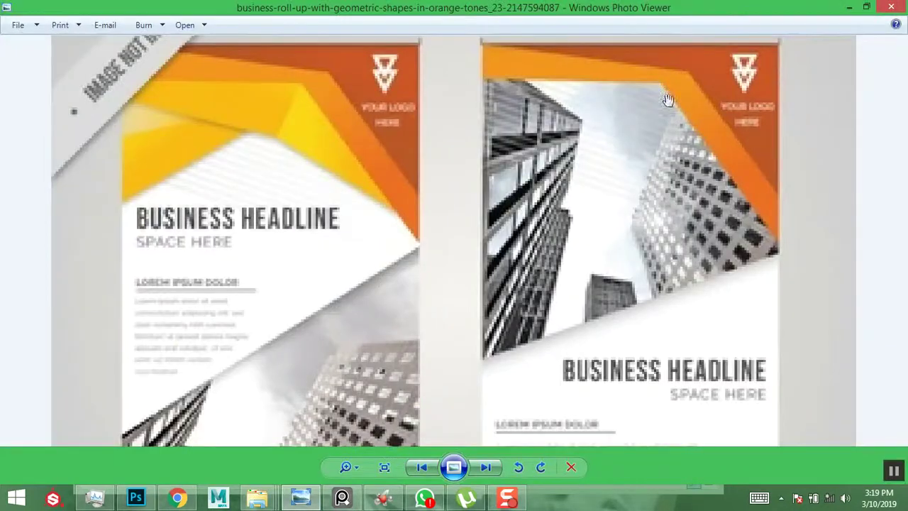
Select all the grey bar layers and distribute their vertical centres evenly
{"action": "left_click", "coordinate": [850, 13]}
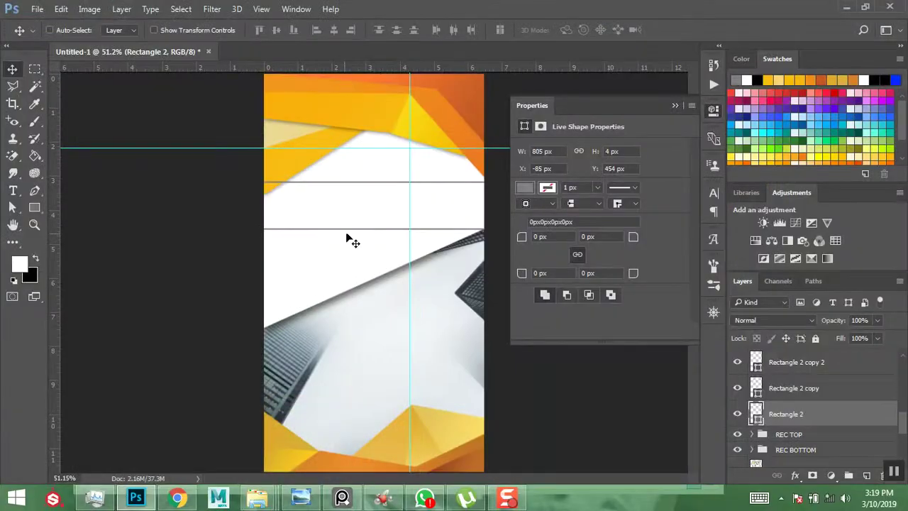
{"action": "scroll", "coordinate": [803, 411], "scroll_direction": "up", "scroll_amount": 5}
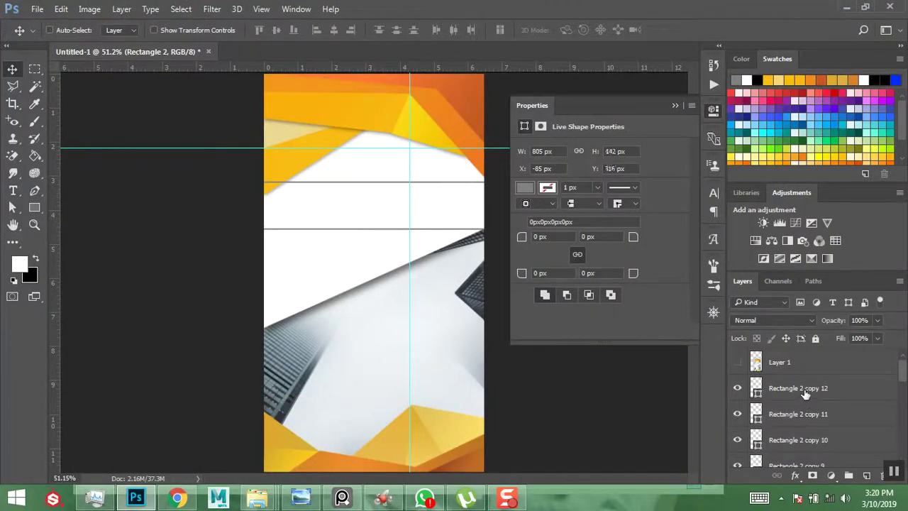
{"action": "left_click", "coordinate": [805, 394], "text": "shift"}
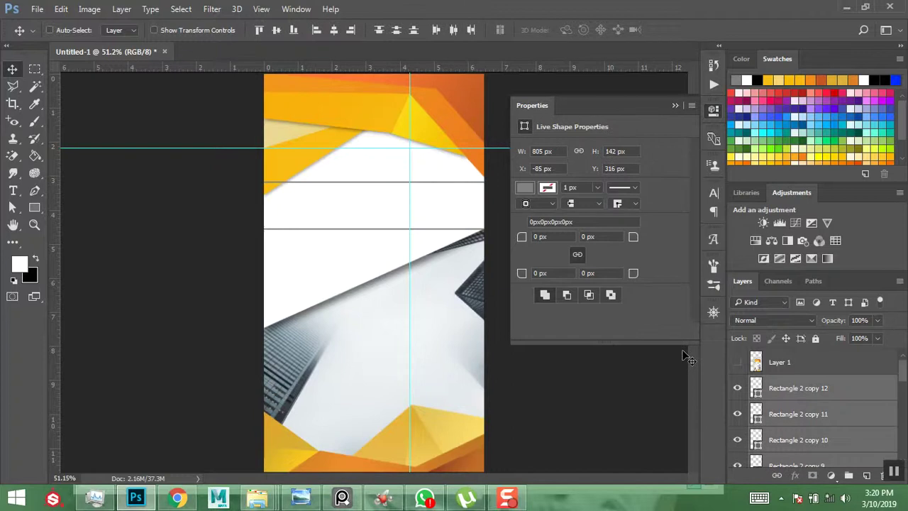
{"action": "left_click", "coordinate": [396, 31]}
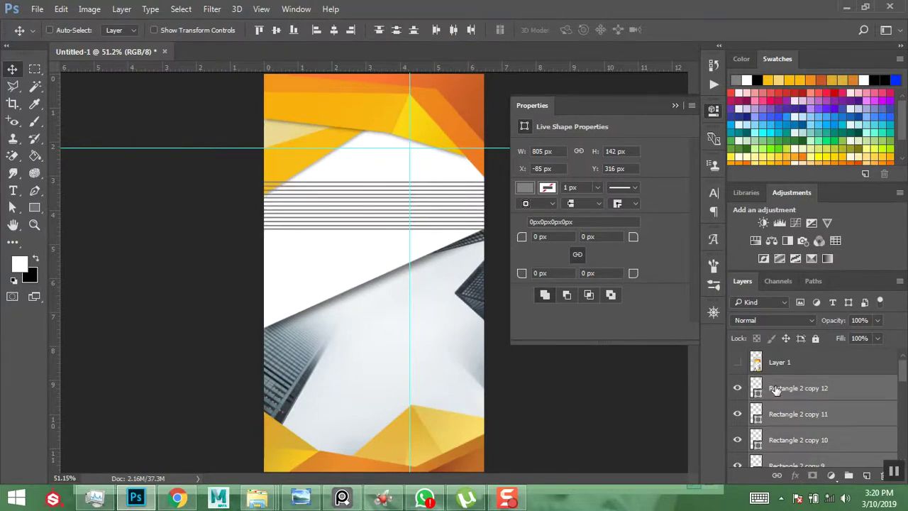
Push the bottom bar further down and re-space all the bars over the taller span
{"action": "scroll", "coordinate": [781, 395], "scroll_direction": "down", "scroll_amount": 5}
{"action": "scroll", "coordinate": [781, 394], "scroll_direction": "down", "scroll_amount": 2}
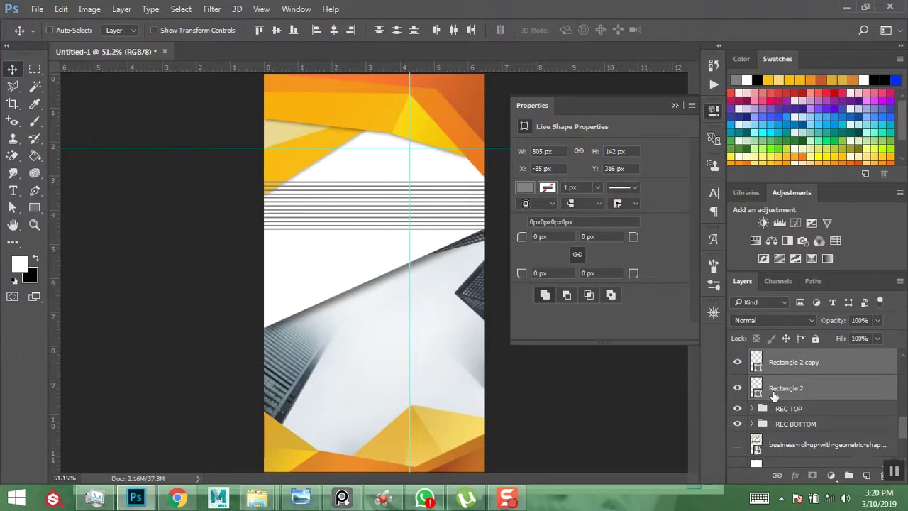
{"action": "left_click", "coordinate": [785, 388]}
{"action": "left_click_drag", "start_coordinate": [384, 241], "coordinate": [386, 256]}
{"action": "scroll", "coordinate": [811, 396], "scroll_direction": "up", "scroll_amount": 7}
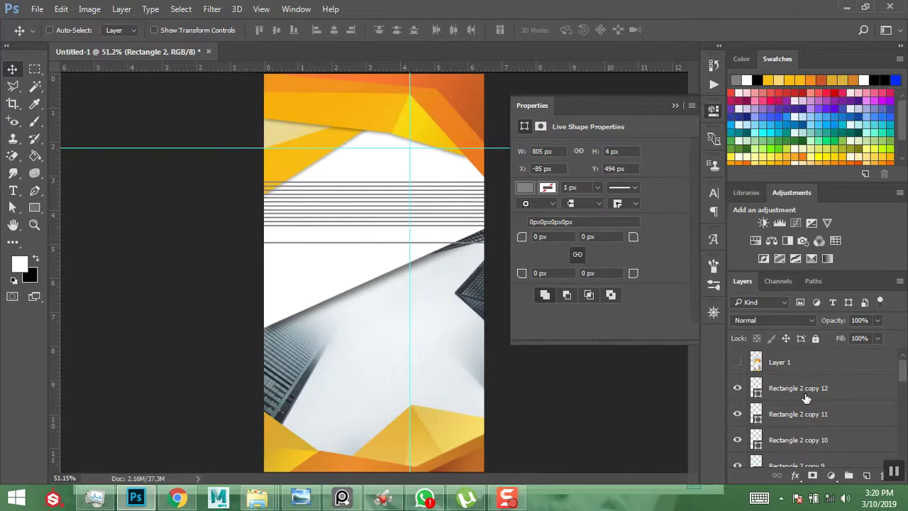
{"action": "left_click", "coordinate": [806, 399], "text": "shift"}
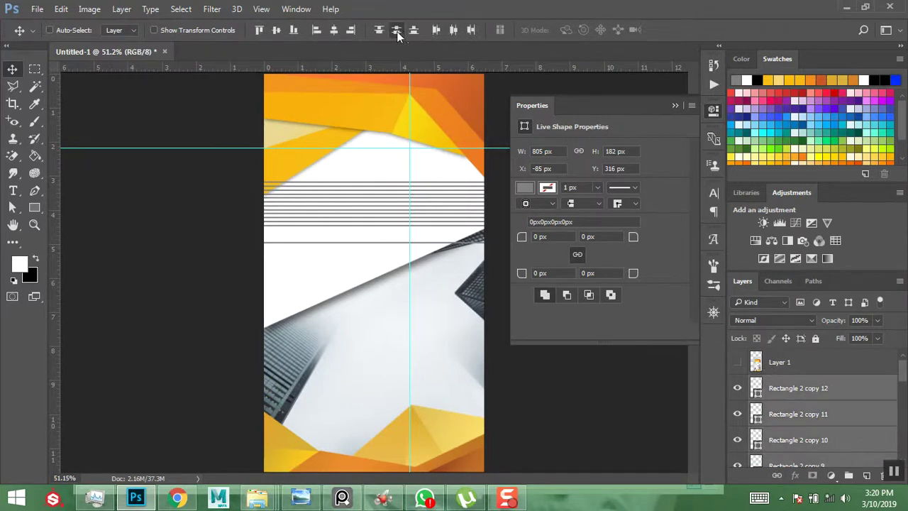
{"action": "left_click", "coordinate": [397, 31]}
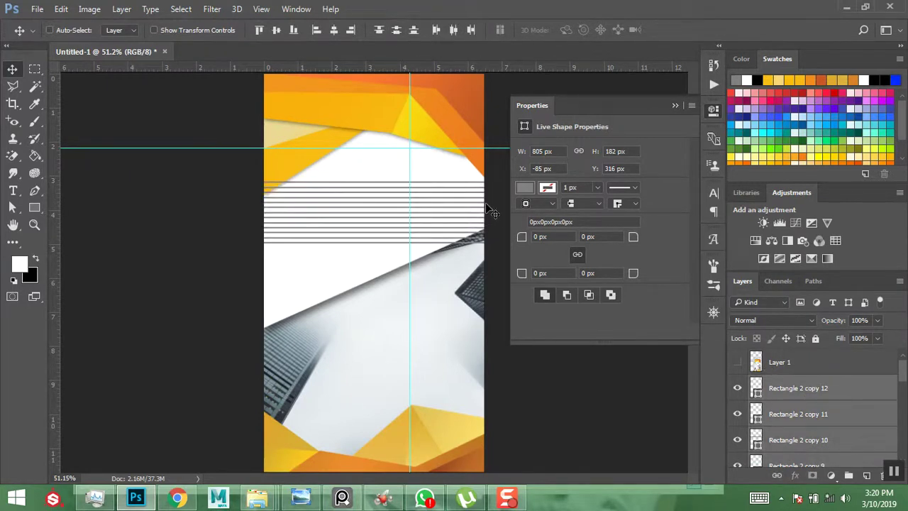
Move the bottom stripe, Rectangle 2, lower again and redistribute the stripes evenly
{"action": "scroll", "coordinate": [793, 401], "scroll_direction": "down", "scroll_amount": 5}
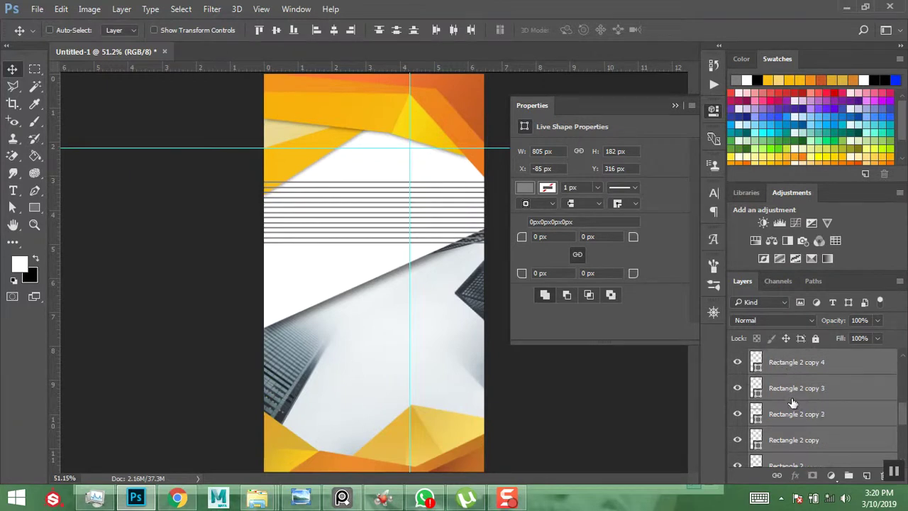
{"action": "left_click", "coordinate": [783, 369]}
{"action": "left_click_drag", "start_coordinate": [407, 251], "coordinate": [489, 272]}
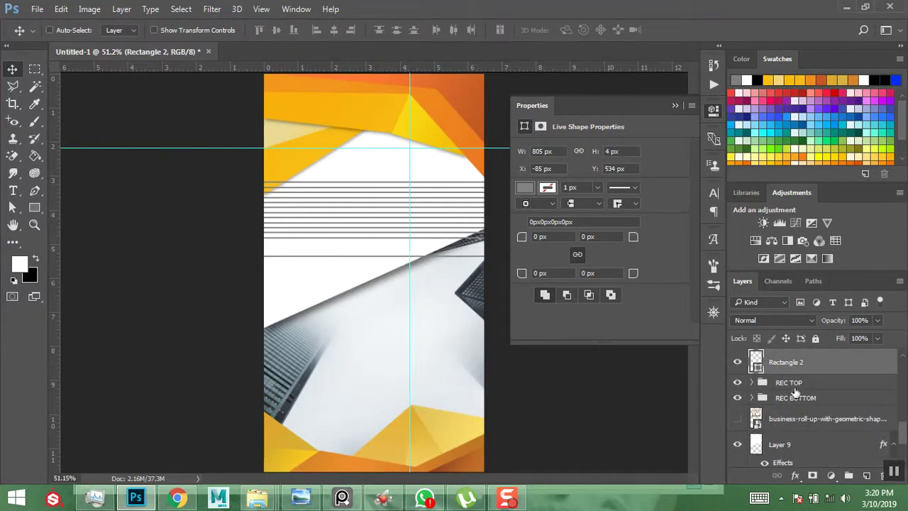
{"action": "scroll", "coordinate": [793, 394], "scroll_direction": "up", "scroll_amount": 8}
{"action": "left_click", "coordinate": [792, 392], "text": "shift"}
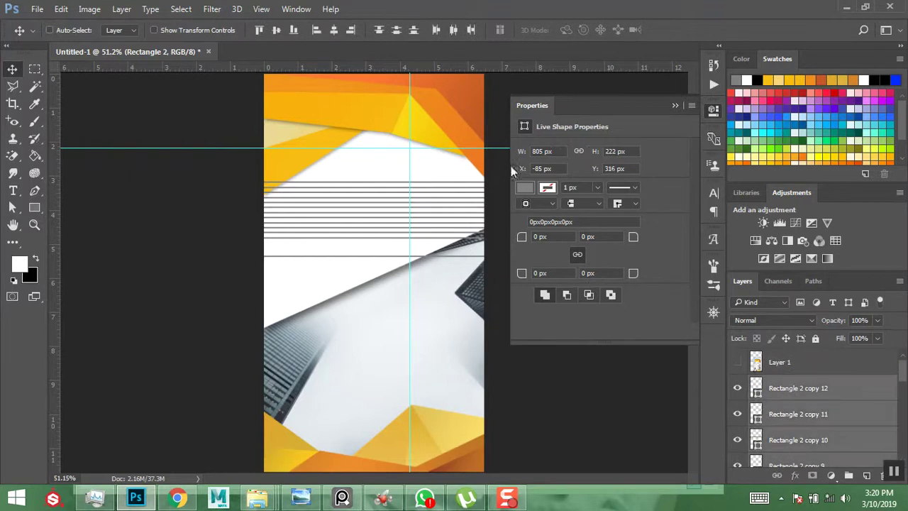
{"action": "left_click", "coordinate": [398, 29]}
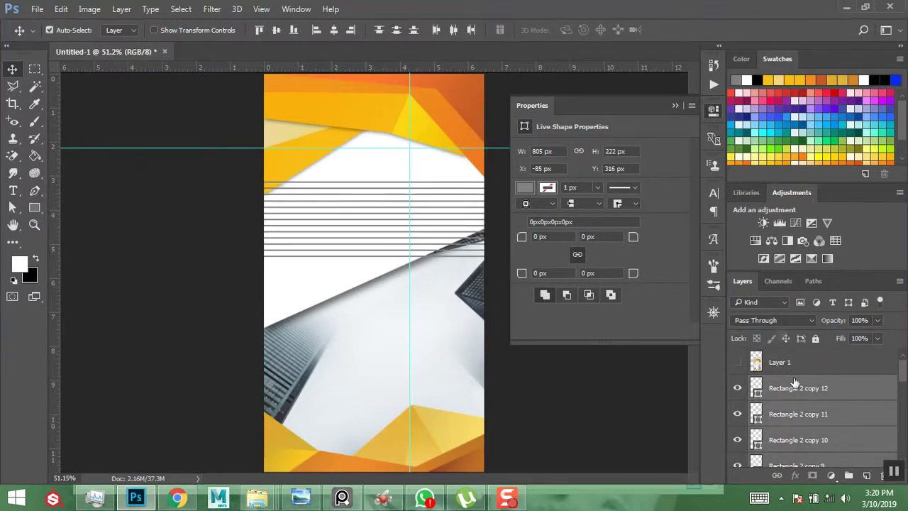
Group the stripes, rotate them about 33°, and move them up toward the top corner
{"action": "key", "text": "ctrl+g"}
{"action": "key", "text": "ctrl+t"}
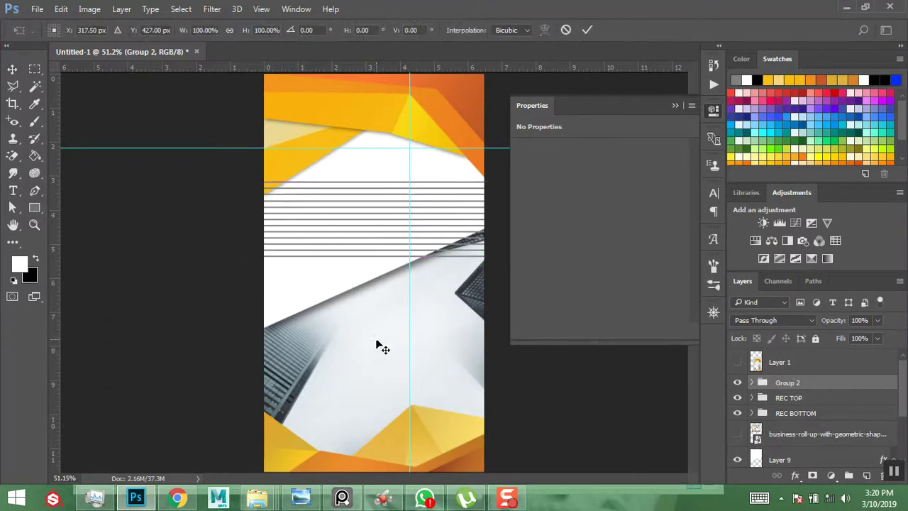
{"action": "left_click_drag", "start_coordinate": [505, 271], "coordinate": [417, 302]}
{"action": "left_click_drag", "start_coordinate": [419, 253], "coordinate": [417, 200]}
{"action": "key", "text": "Return"}
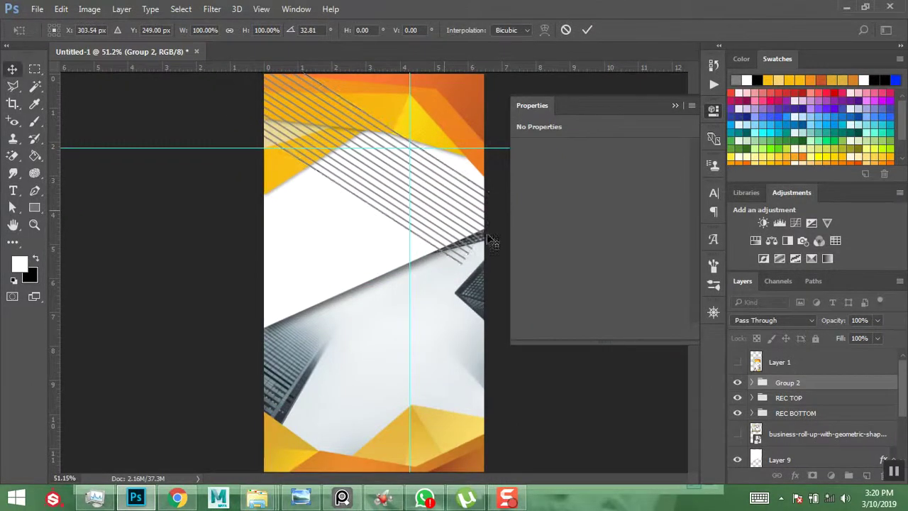
Place Group 2 below REC BOTTOM, tuck the stripes under the orange corner, and reopen the reference
{"action": "left_click_drag", "start_coordinate": [794, 384], "coordinate": [792, 426]}
{"action": "left_click_drag", "start_coordinate": [412, 204], "coordinate": [396, 187]}
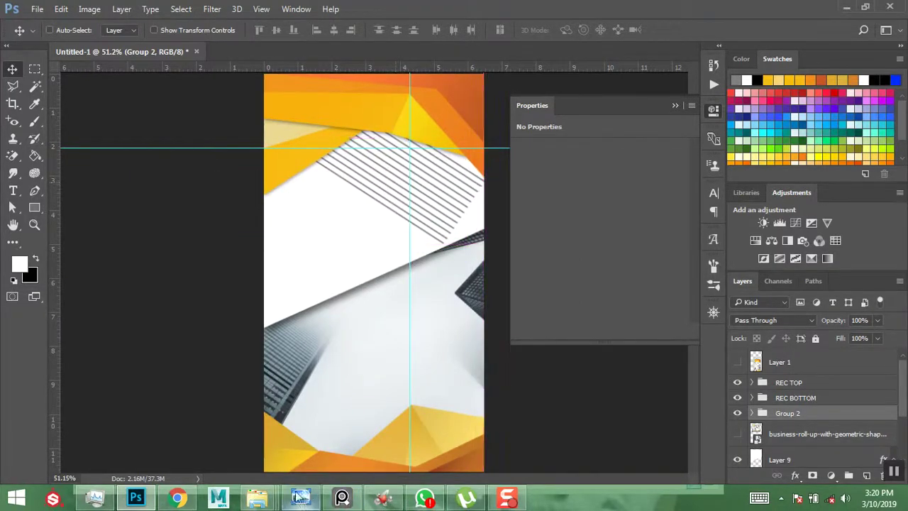
{"action": "mouse_move", "coordinate": [301, 497]}
{"action": "left_click", "coordinate": [328, 434]}
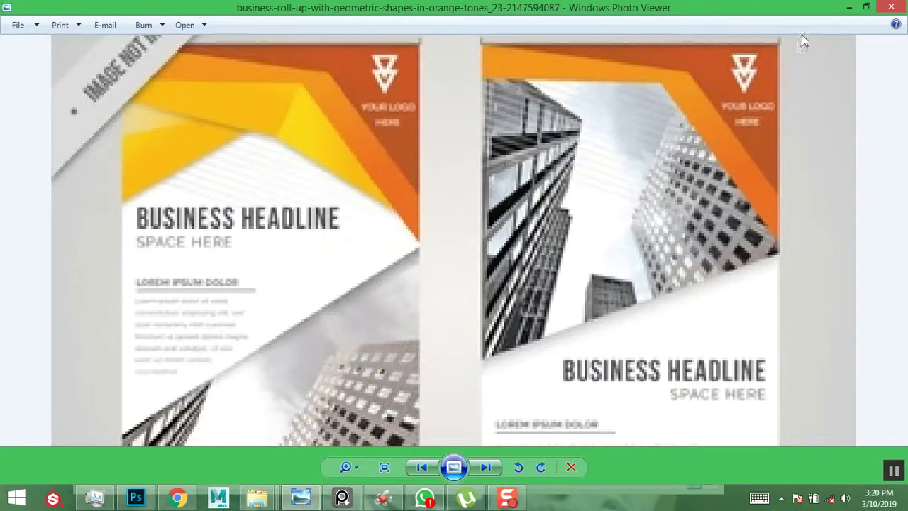
Rotate the stripe group to about -10.6° and shift it slightly left and down
{"action": "left_click", "coordinate": [849, 7]}
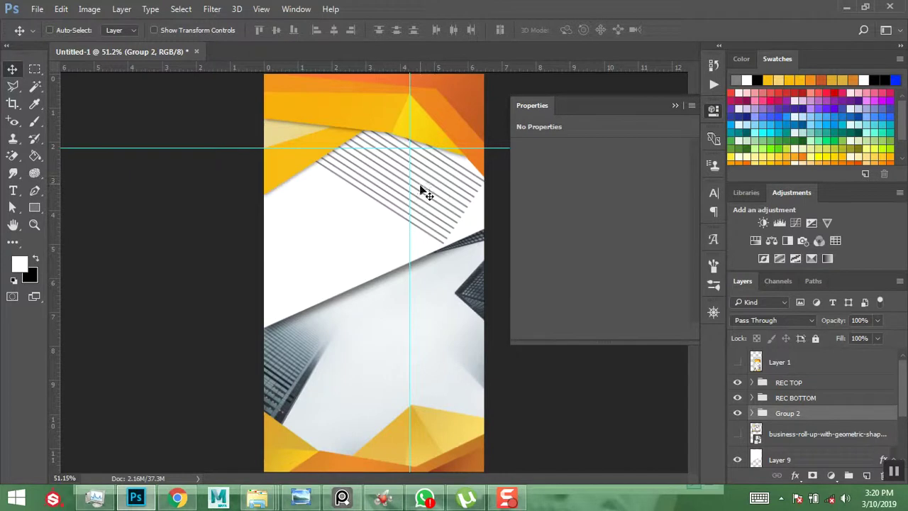
{"action": "left_click_drag", "start_coordinate": [410, 171], "coordinate": [465, 213]}
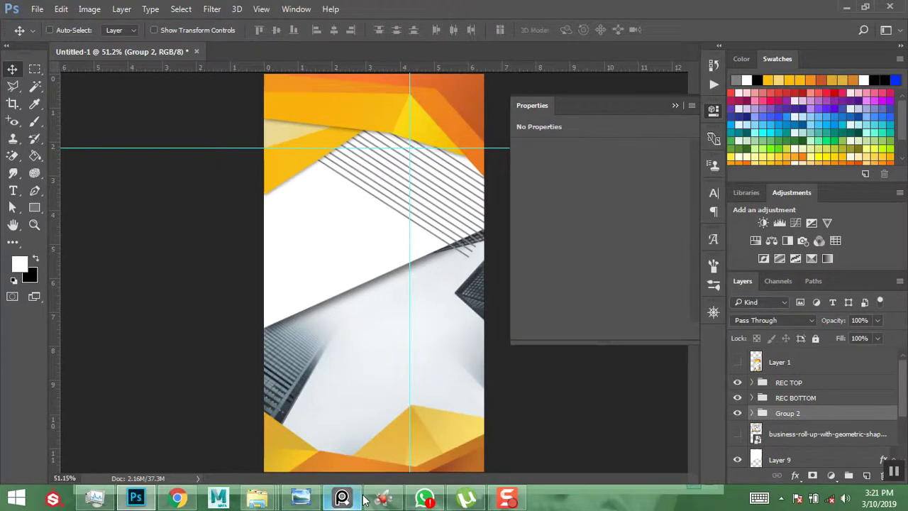
{"action": "mouse_move", "coordinate": [300, 499]}
{"action": "mouse_move", "coordinate": [357, 450]}
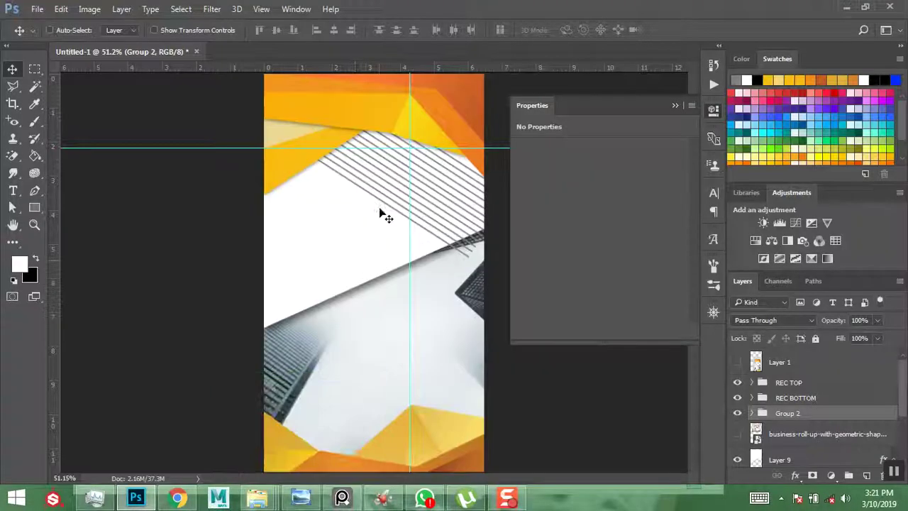
{"action": "left_click_drag", "start_coordinate": [381, 209], "coordinate": [384, 207]}
{"action": "left_click_drag", "start_coordinate": [444, 275], "coordinate": [487, 250]}
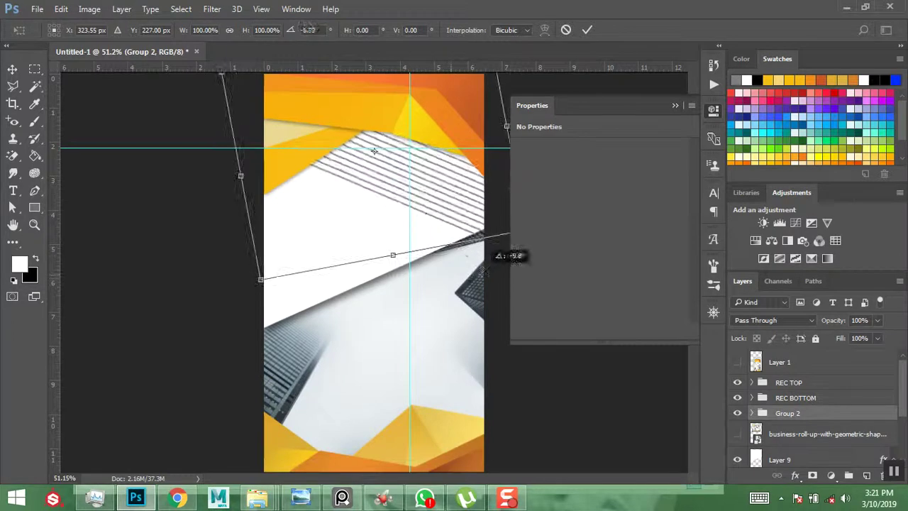
{"action": "left_click_drag", "start_coordinate": [435, 191], "coordinate": [422, 198]}
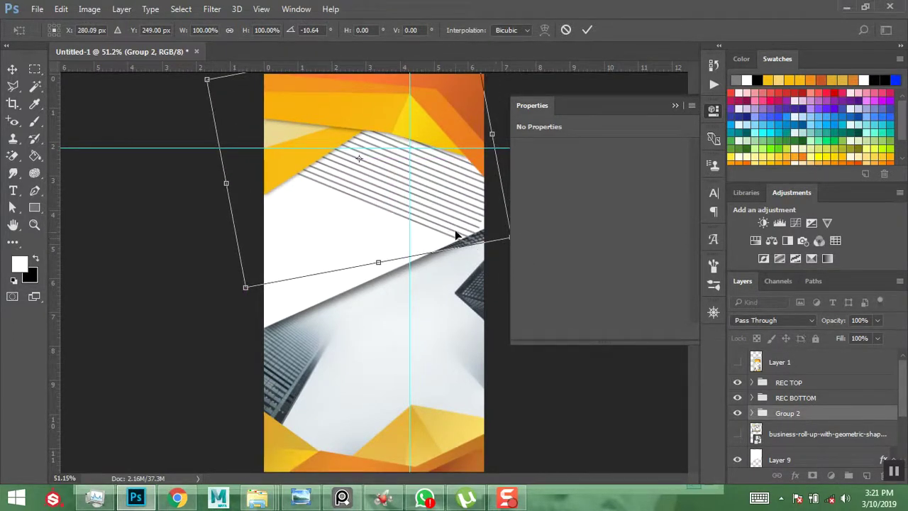
{"action": "key", "text": "Return"}
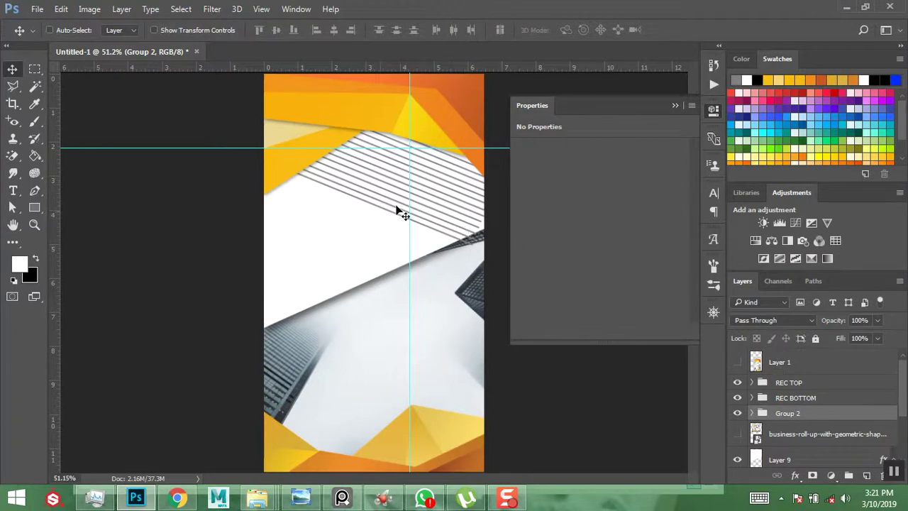
Rename the stripe group Group 2 to PATTERN
{"action": "left_click", "coordinate": [753, 413]}
{"action": "left_click", "coordinate": [753, 413]}
{"action": "double_click", "coordinate": [788, 414]}
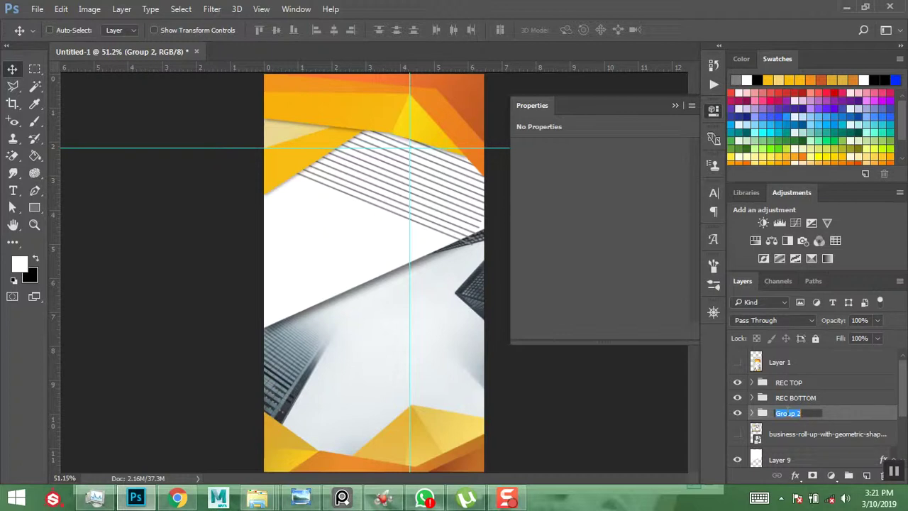
{"action": "type", "text": "PATTERN"}
{"action": "key", "text": "Return"}
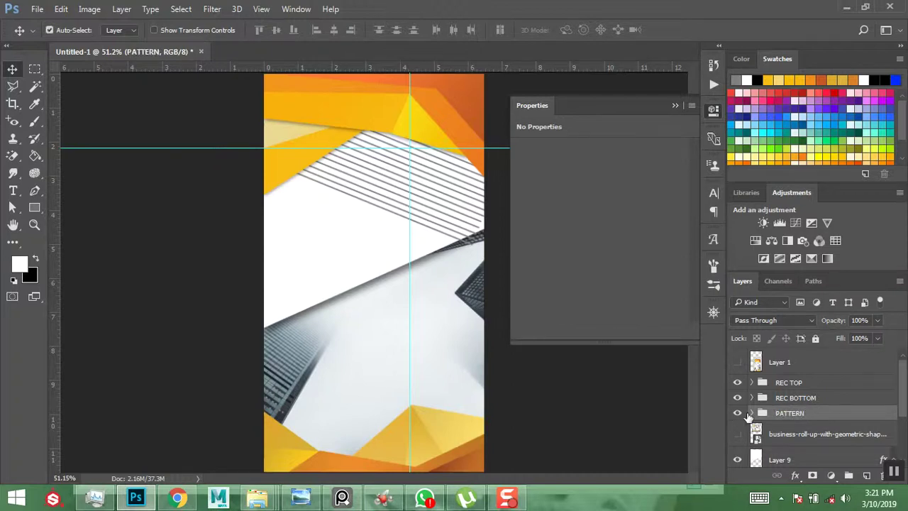
Duplicate PATTERN and merge the PATTERN copy with a new layer into Layer 10
{"action": "key", "text": "ctrl+j"}
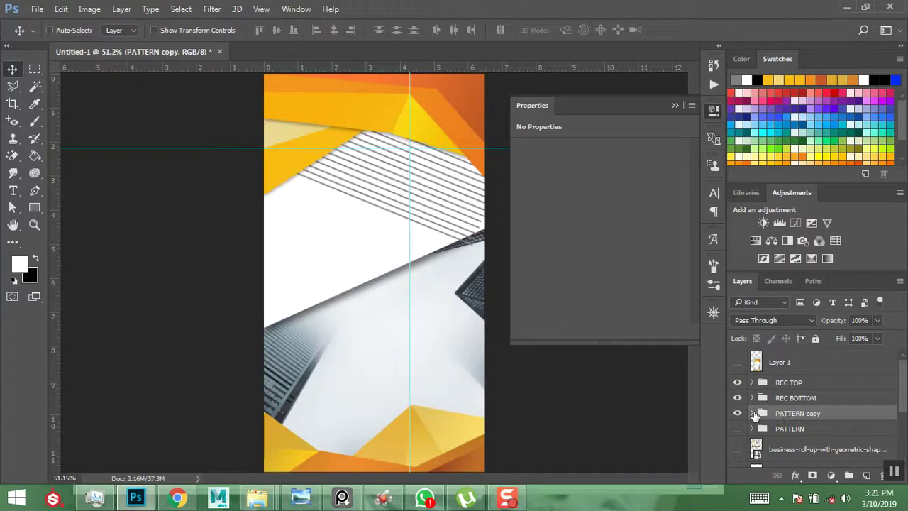
{"action": "left_click", "coordinate": [752, 414]}
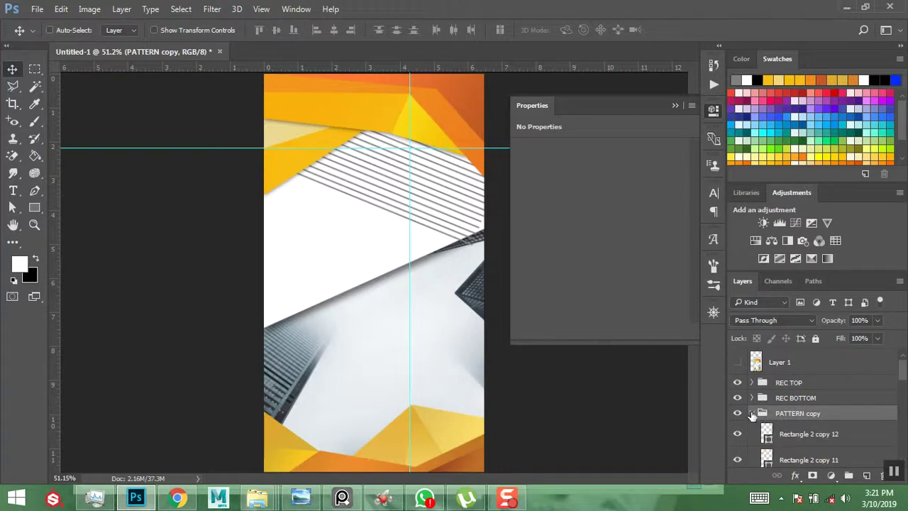
{"action": "left_click", "coordinate": [752, 414]}
{"action": "left_click", "coordinate": [866, 475]}
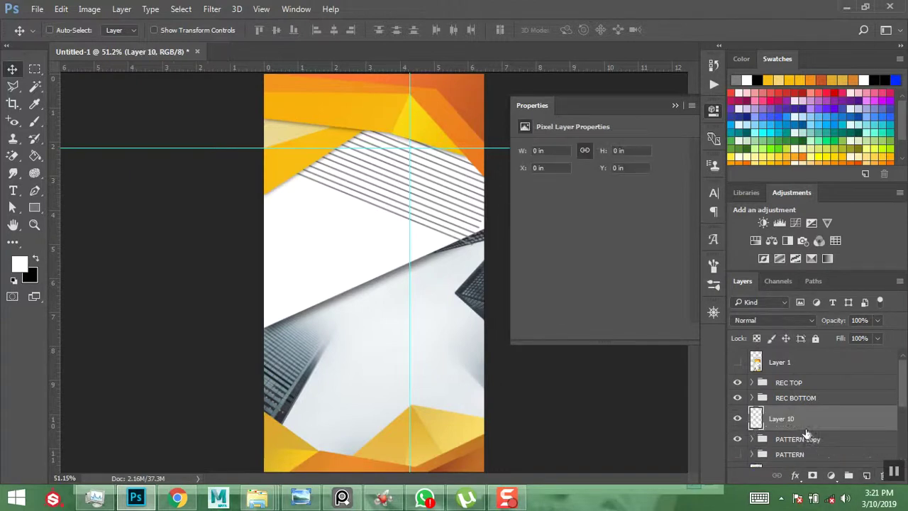
{"action": "left_click", "coordinate": [807, 440], "text": "shift"}
{"action": "right_click", "coordinate": [813, 423]}
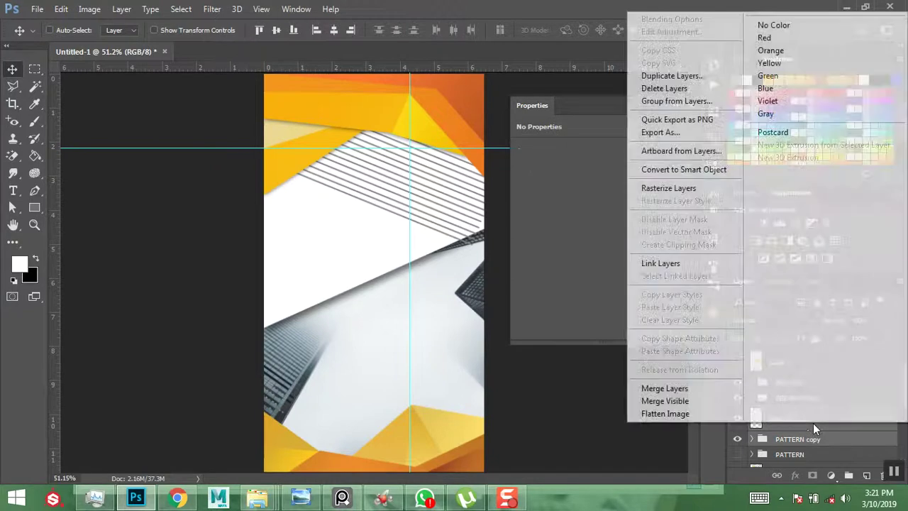
{"action": "left_click", "coordinate": [702, 390]}
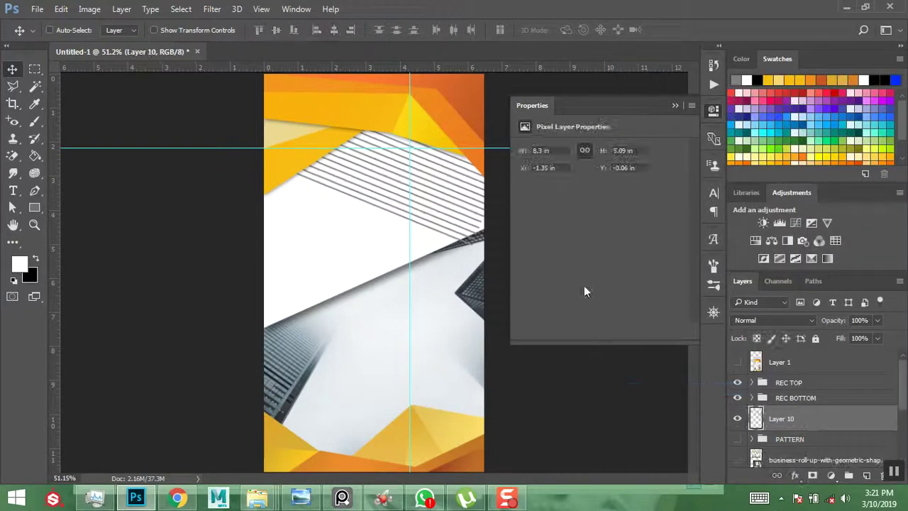
Nudge Layer 10 down, add a layer mask, and pick a foreground-to-background gradient
{"action": "mouse_move", "coordinate": [428, 179]}
{"action": "left_mouse_down"}
{"action": "mouse_move", "coordinate": [393, 243]}
{"action": "mouse_move", "coordinate": [432, 187]}
{"action": "left_mouse_up"}
{"action": "left_click", "coordinate": [813, 476]}
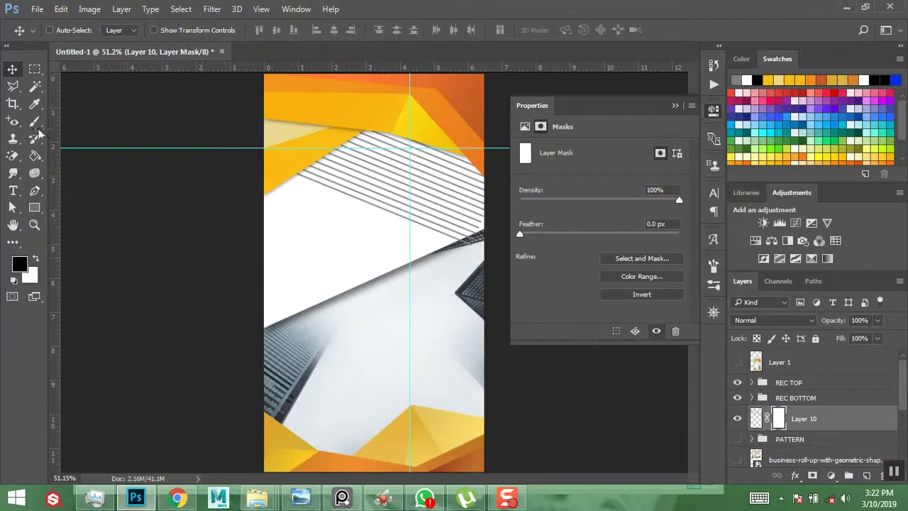
{"action": "left_click", "coordinate": [34, 206]}
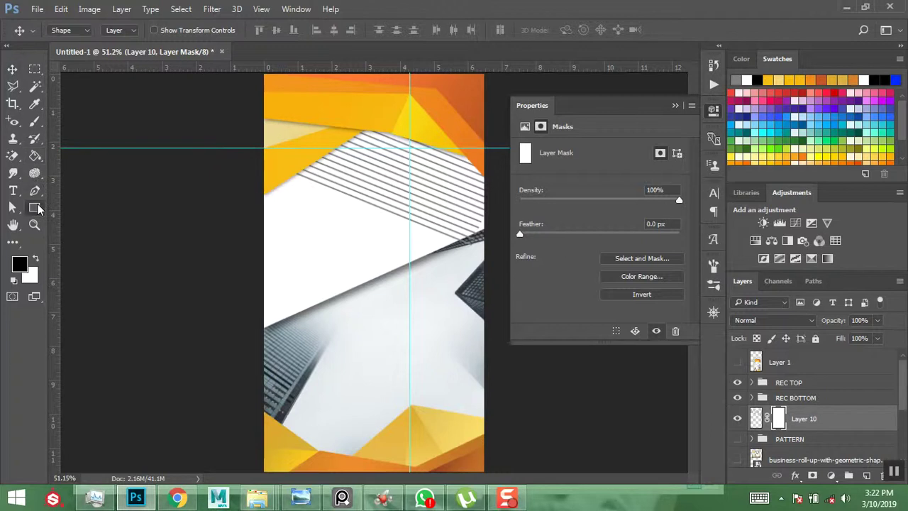
{"action": "left_click", "coordinate": [35, 157]}
{"action": "left_click", "coordinate": [85, 156]}
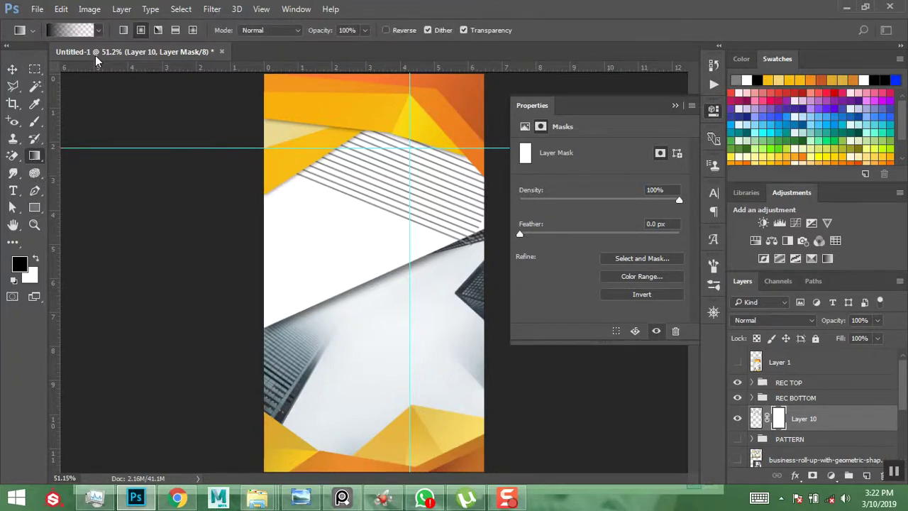
{"action": "left_click", "coordinate": [69, 32]}
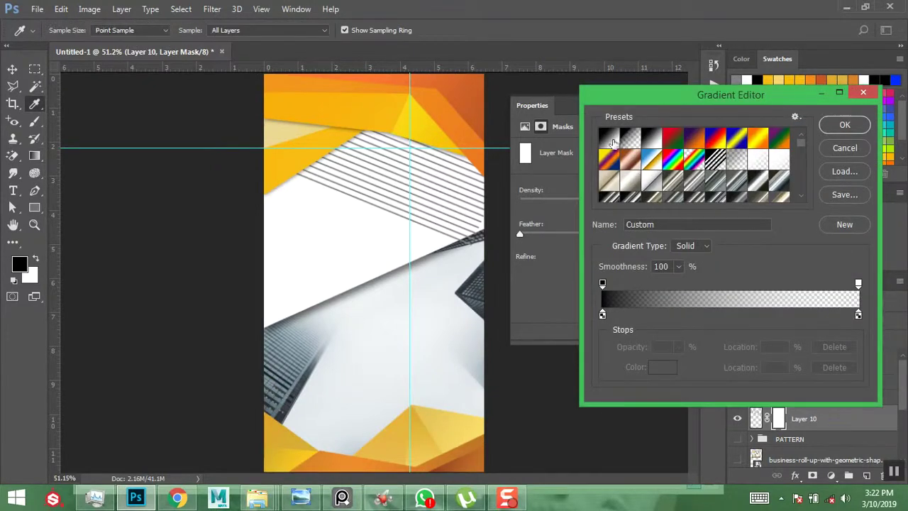
{"action": "left_click", "coordinate": [612, 140]}
{"action": "left_click", "coordinate": [845, 125]}
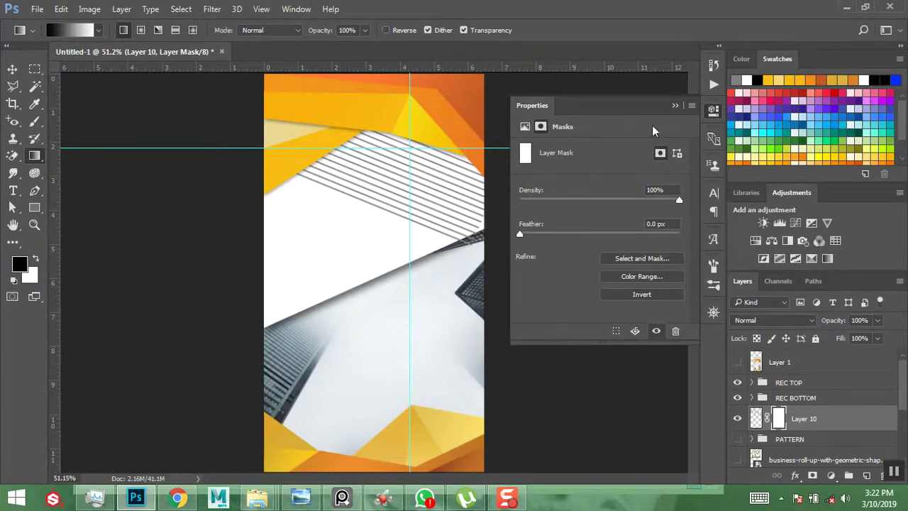
{"action": "left_click", "coordinate": [675, 106]}
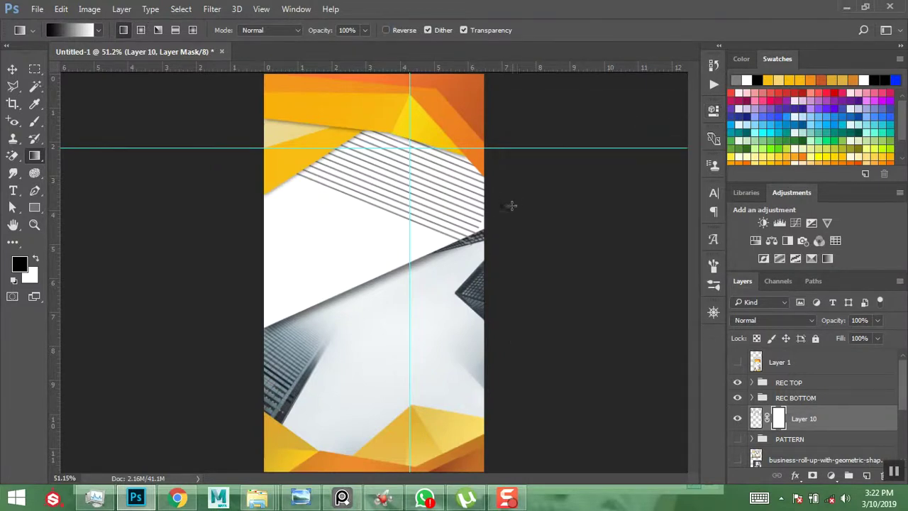
Drag the gradient across Layer 10's mask so the stripes fade from right toward upper left
{"action": "left_click_drag", "start_coordinate": [580, 249], "coordinate": [266, 118]}
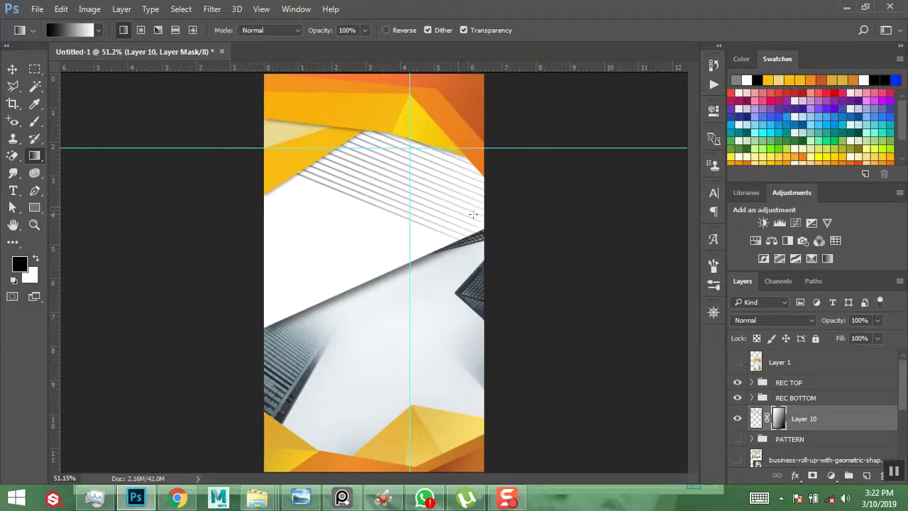
{"action": "key", "text": "ctrl+z"}
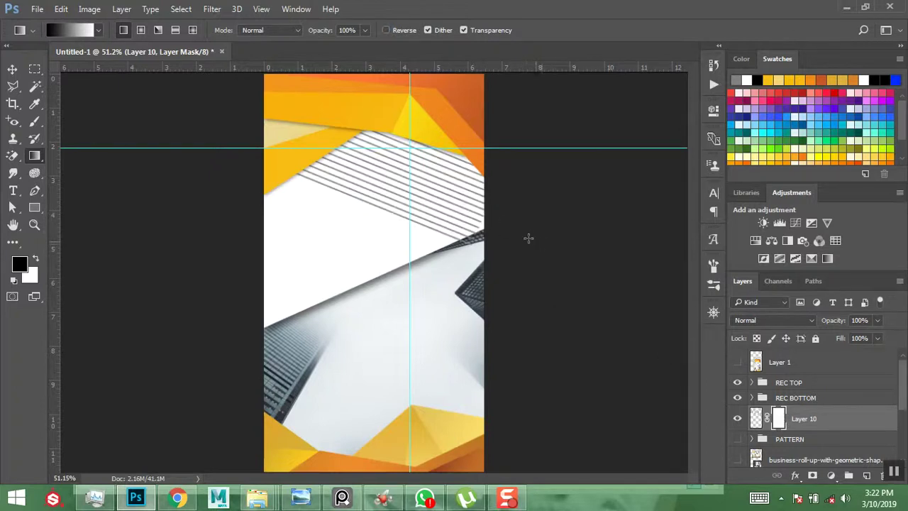
{"action": "left_click_drag", "start_coordinate": [528, 239], "coordinate": [358, 155]}
{"action": "left_click_drag", "start_coordinate": [504, 214], "coordinate": [298, 124]}
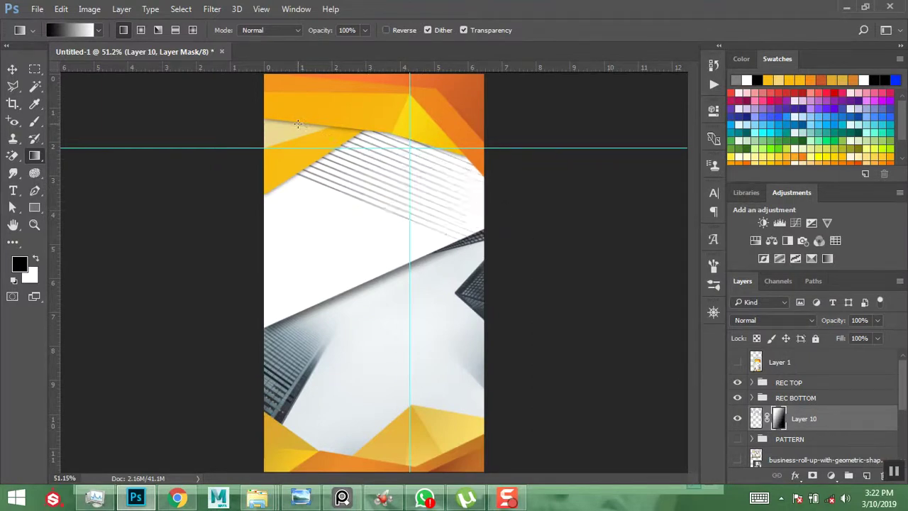
{"action": "left_click_drag", "start_coordinate": [499, 224], "coordinate": [315, 135]}
{"action": "left_click_drag", "start_coordinate": [485, 206], "coordinate": [342, 145]}
{"action": "left_click_drag", "start_coordinate": [475, 207], "coordinate": [313, 130]}
{"action": "left_click", "coordinate": [12, 69]}
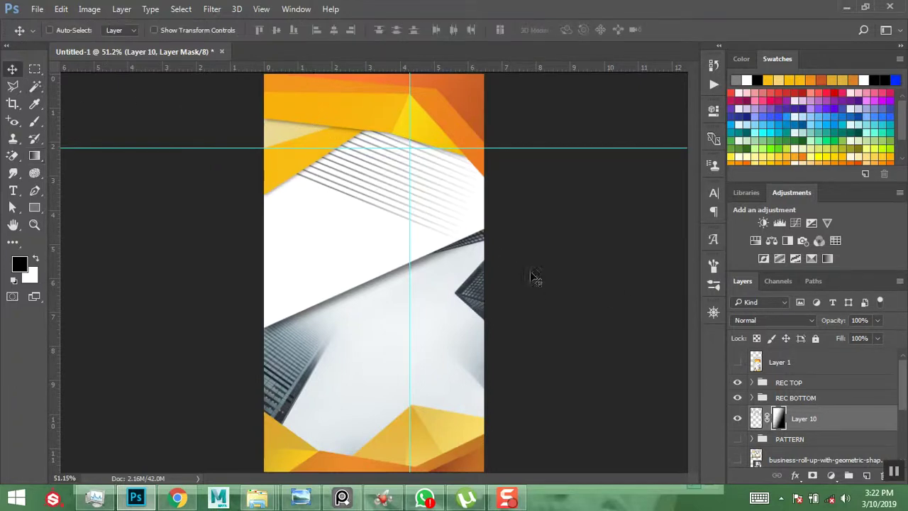
Drag Layer 10's opacity slider down to 34%
{"action": "left_click", "coordinate": [877, 320]}
{"action": "left_click_drag", "start_coordinate": [859, 338], "coordinate": [853, 339]}
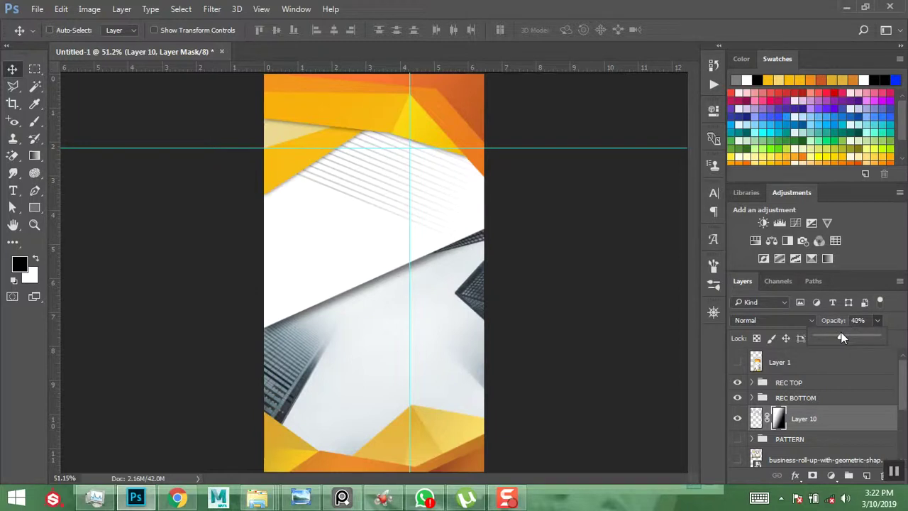
{"action": "left_click_drag", "start_coordinate": [838, 338], "coordinate": [836, 338]}
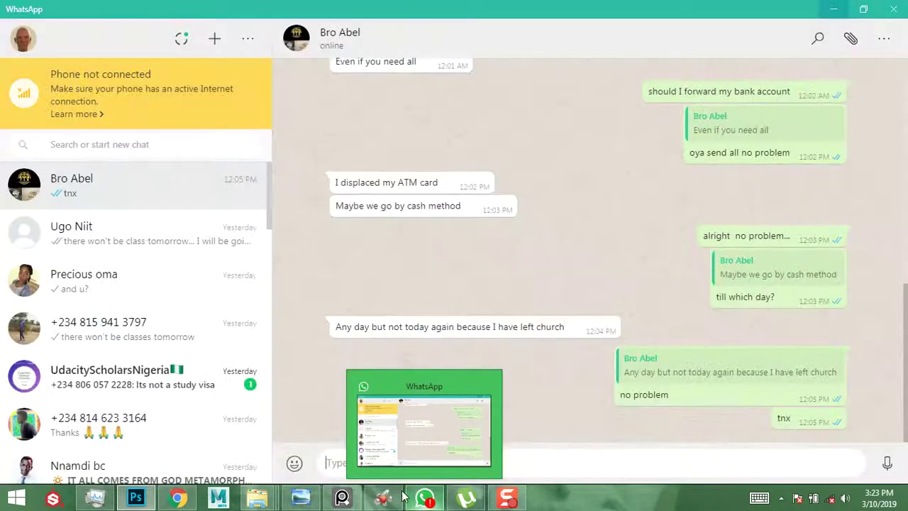
Open the reference roll-up image in Photo Viewer, zoom in and out, then minimize it
{"action": "mouse_move", "coordinate": [343, 499]}
{"action": "mouse_move", "coordinate": [301, 499]}
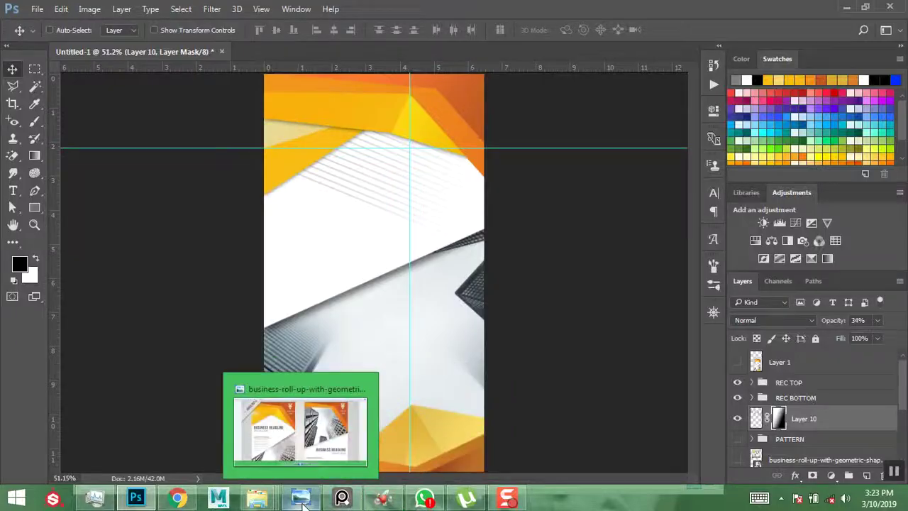
{"action": "left_click", "coordinate": [331, 436]}
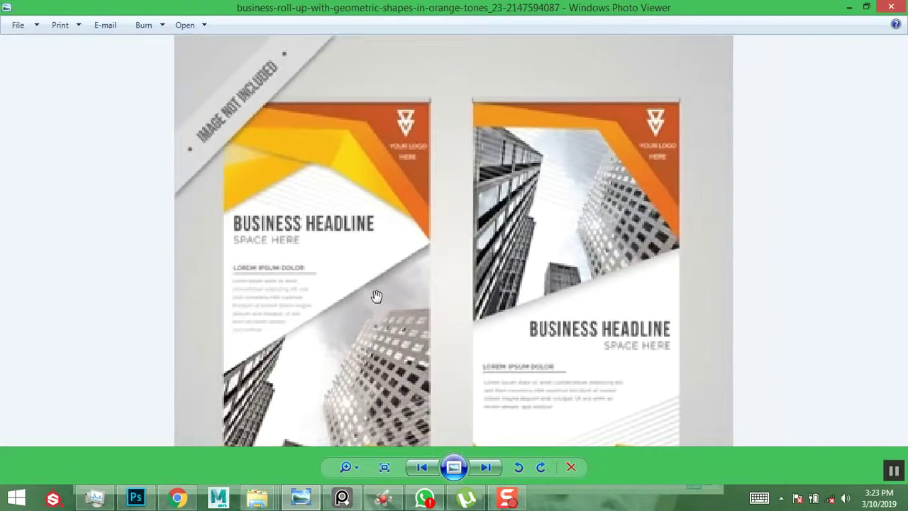
{"action": "scroll", "coordinate": [350, 343], "scroll_direction": "down", "scroll_amount": 1}
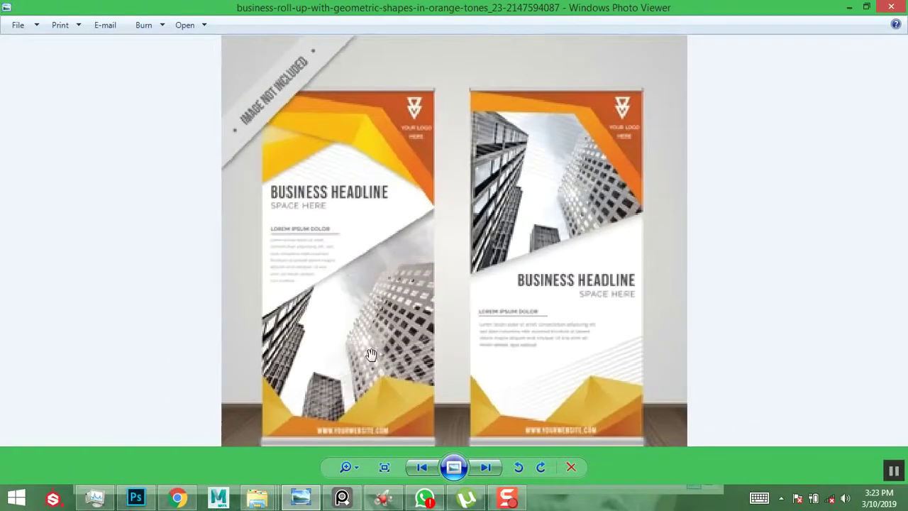
{"action": "scroll", "coordinate": [365, 296], "scroll_direction": "up", "scroll_amount": 2}
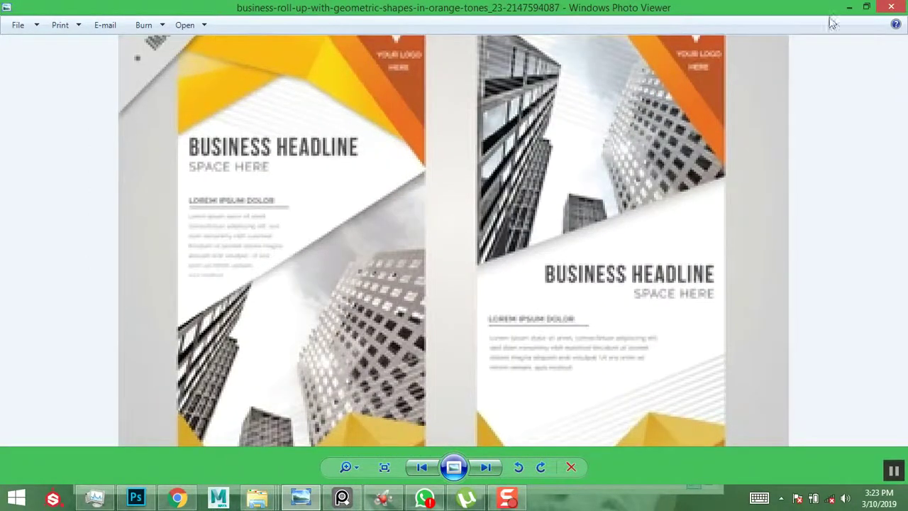
{"action": "left_click", "coordinate": [849, 7]}
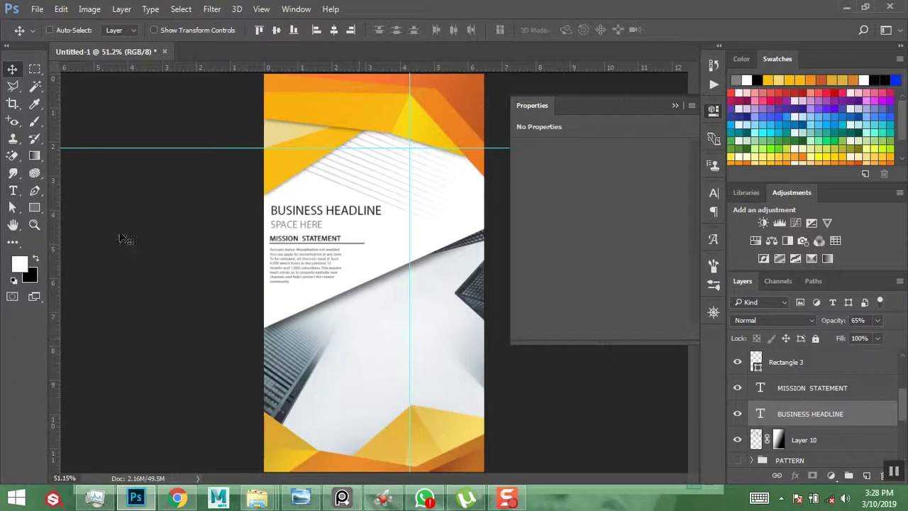
Add an empty text layer, Layer 11, on the banner and reopen the reference roll-up image in Photo Viewer
{"action": "left_click", "coordinate": [13, 190]}
{"action": "left_click", "coordinate": [366, 352]}
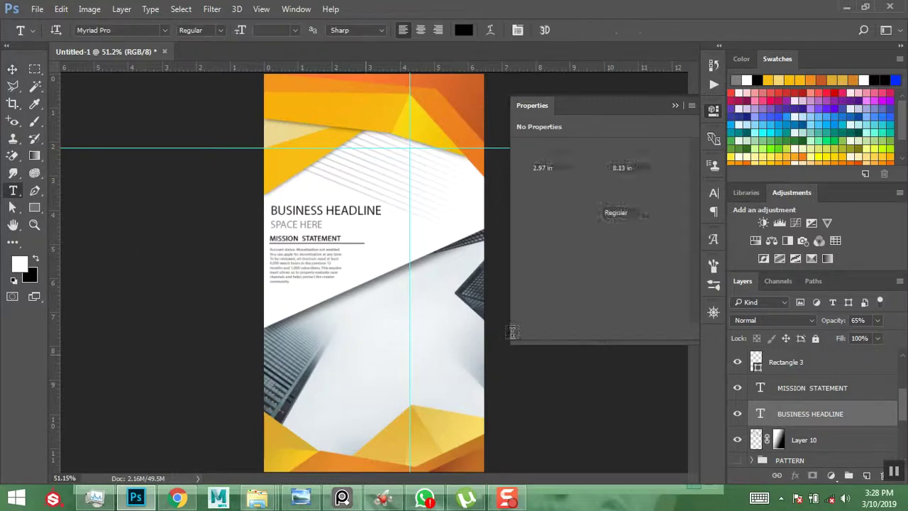
{"action": "type", "text": "BUI"}
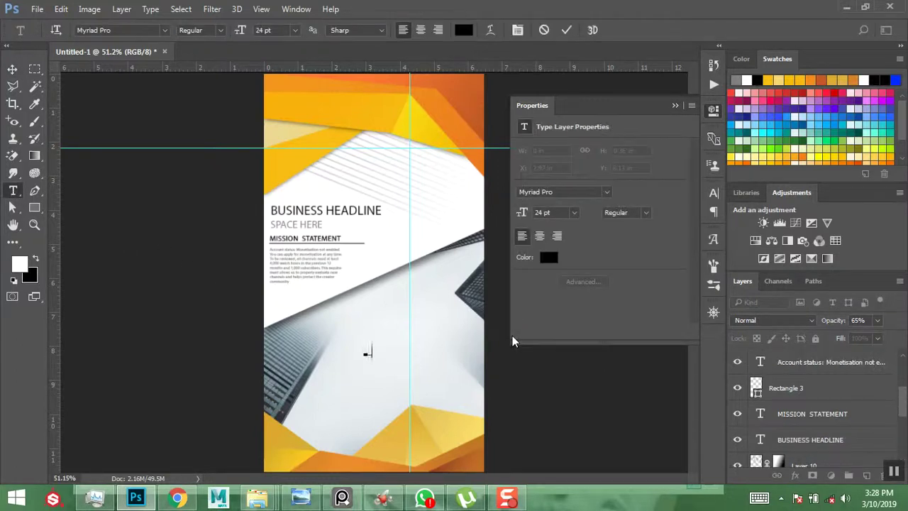
{"action": "type", "text": "OPSP"}
{"action": "key", "text": "Left"}
{"action": "key", "text": "Left"}
{"action": "key", "text": "Left"}
{"action": "key", "text": "Left"}
{"action": "key", "text": "ctrl+a"}
{"action": "key", "text": "BackSpace"}
{"action": "left_click", "coordinate": [10, 72]}
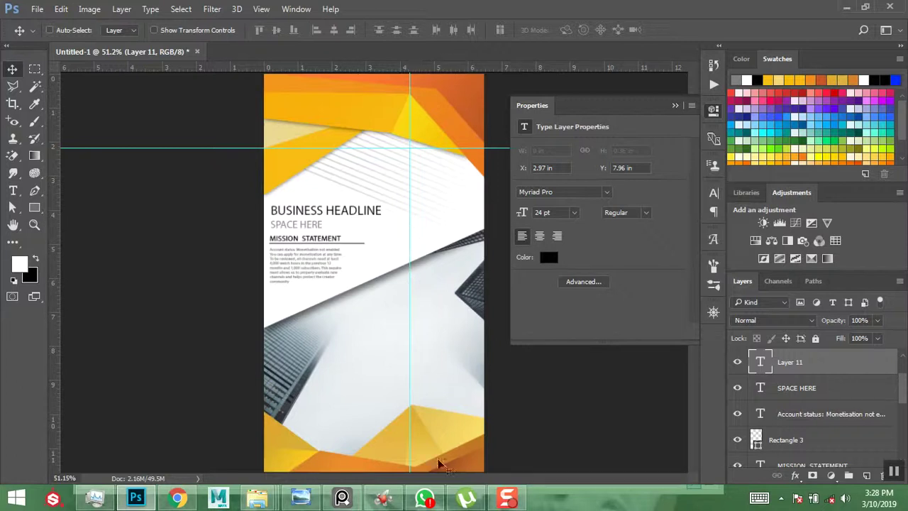
{"action": "left_click", "coordinate": [301, 496]}
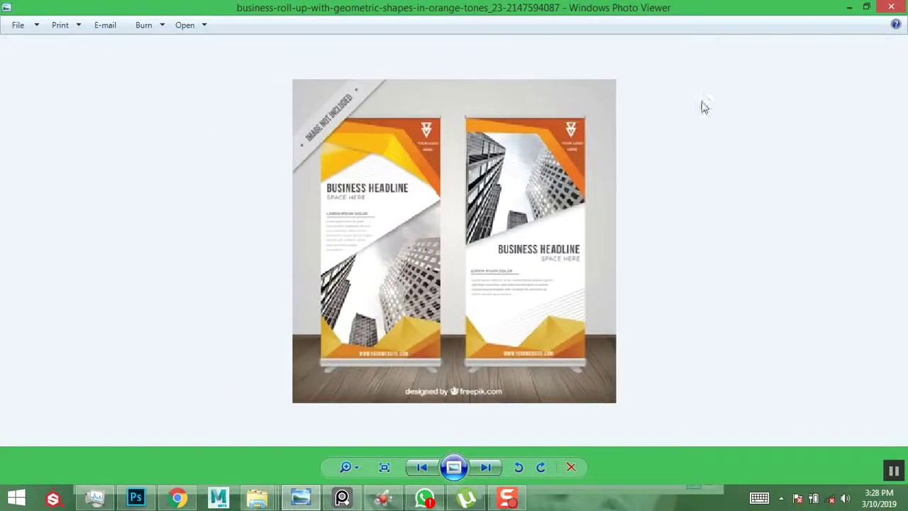
Minimize Photo Viewer, close the floating Properties panel, and reveal the Windows desktop
{"action": "left_click", "coordinate": [849, 7]}
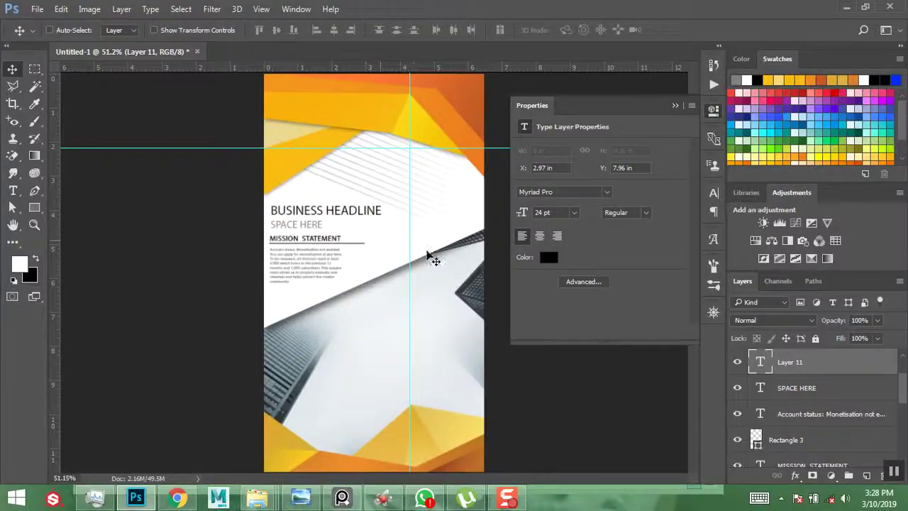
{"action": "left_click", "coordinate": [676, 105]}
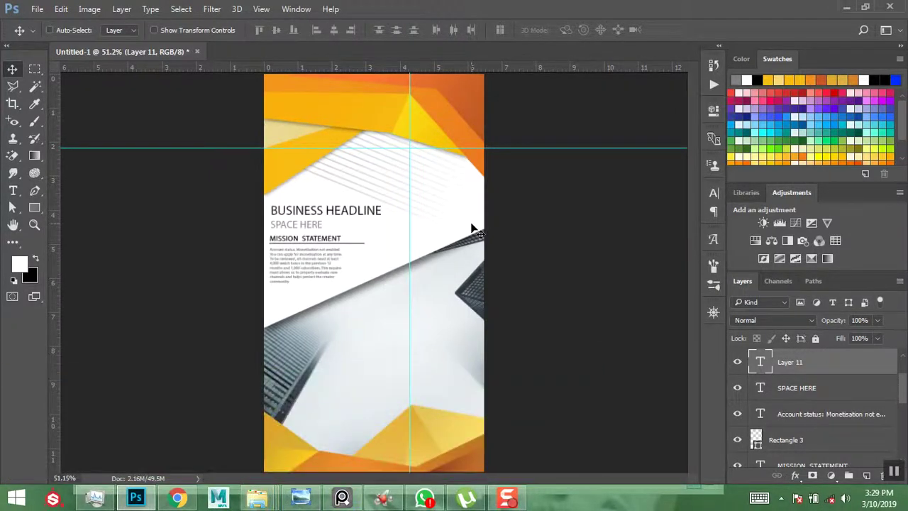
{"action": "key", "text": "super+d"}
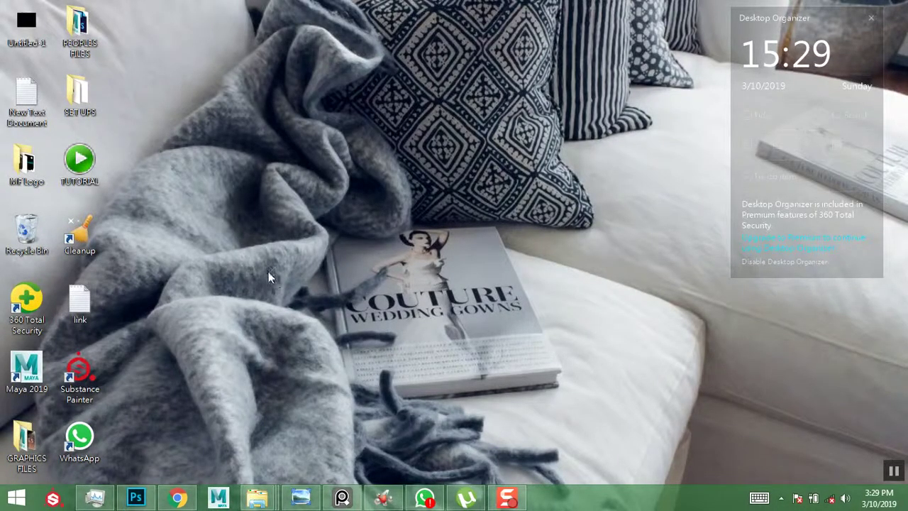
Create a new text document on the desktop with its default name and open it in Notepad
{"action": "right_click", "coordinate": [357, 287]}
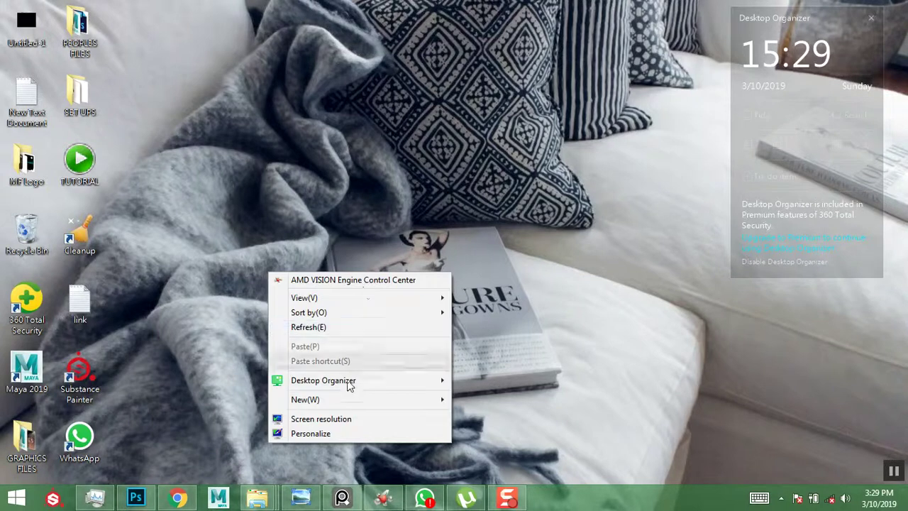
{"action": "mouse_move", "coordinate": [347, 399]}
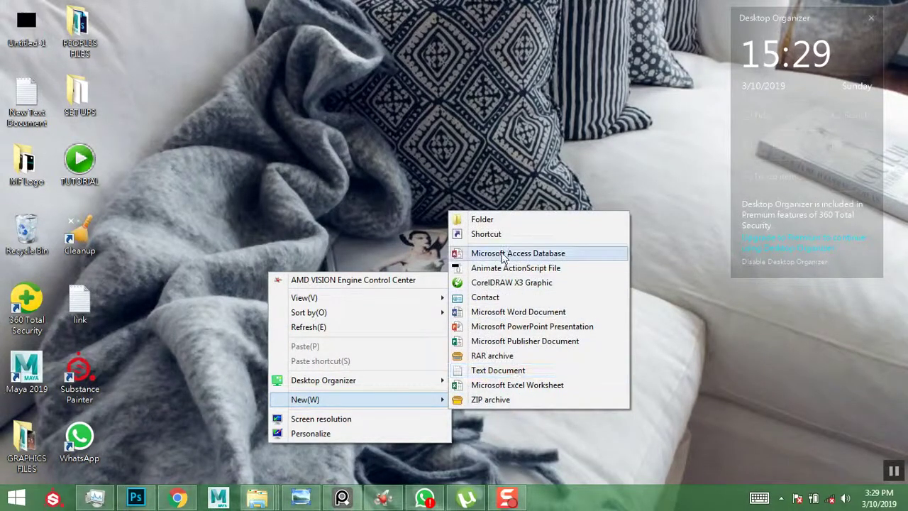
{"action": "left_click", "coordinate": [495, 371]}
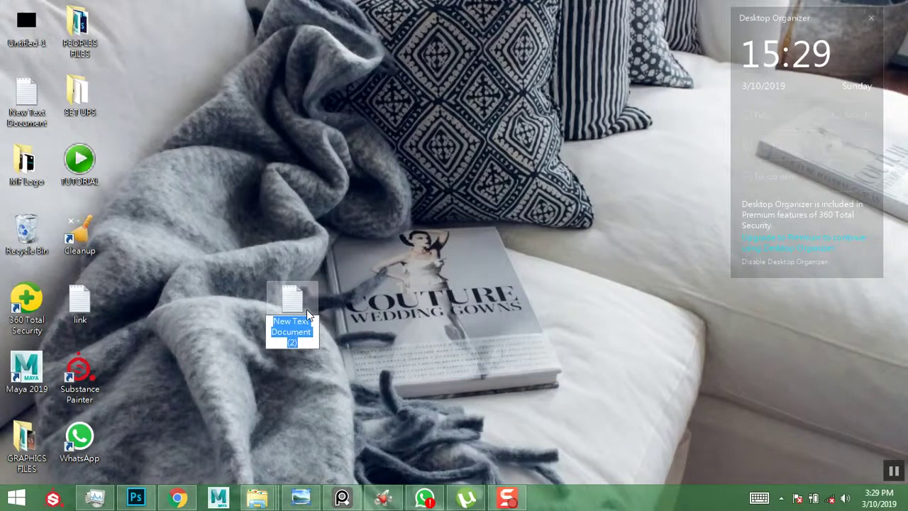
{"action": "left_click", "coordinate": [291, 300]}
{"action": "double_click", "coordinate": [291, 299]}
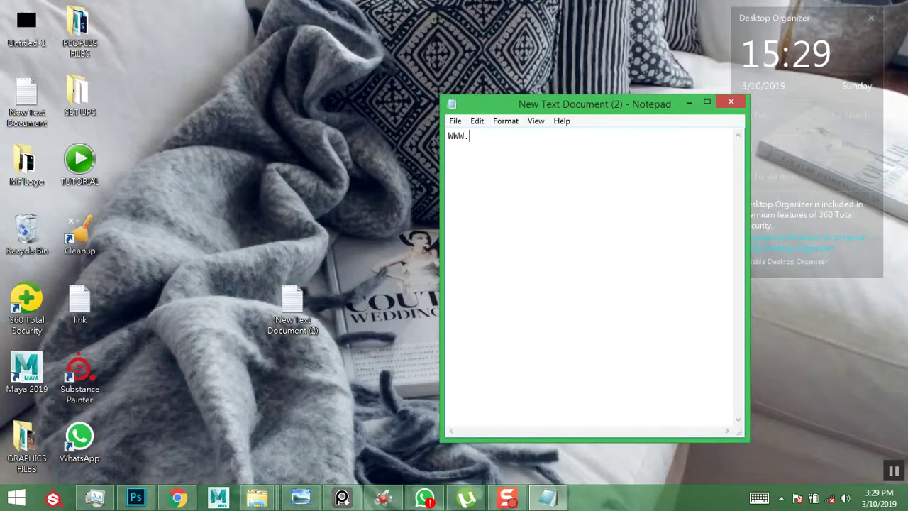
{"action": "type", "text": "XE"}
{"action": "left_click_drag", "start_coordinate": [560, 102], "coordinate": [433, 100]}
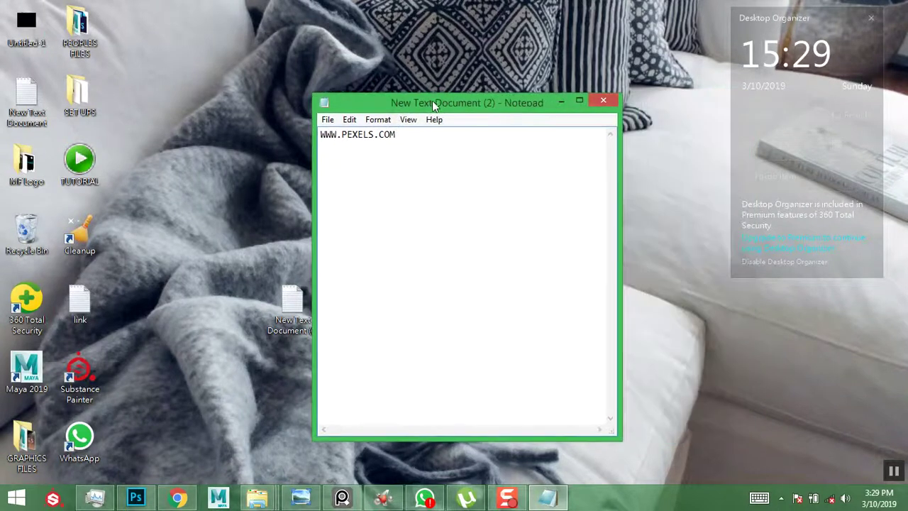
{"action": "left_click", "coordinate": [136, 497]}
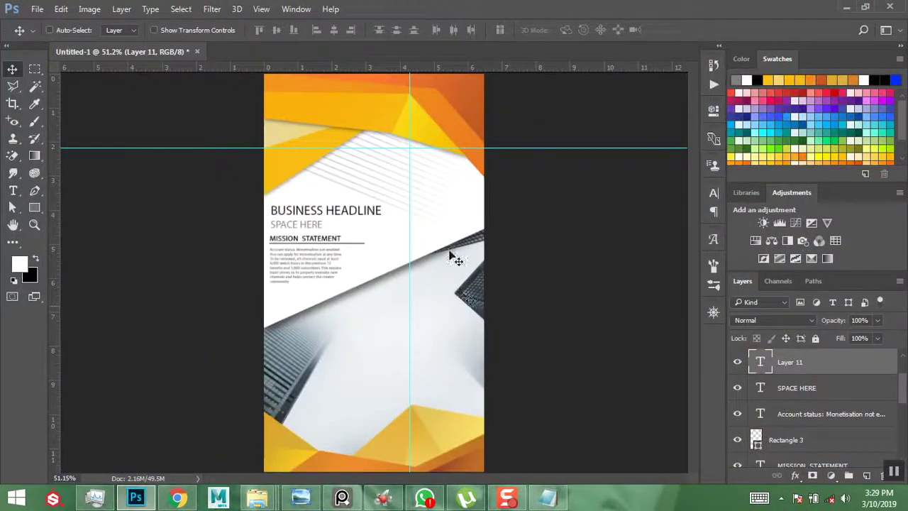